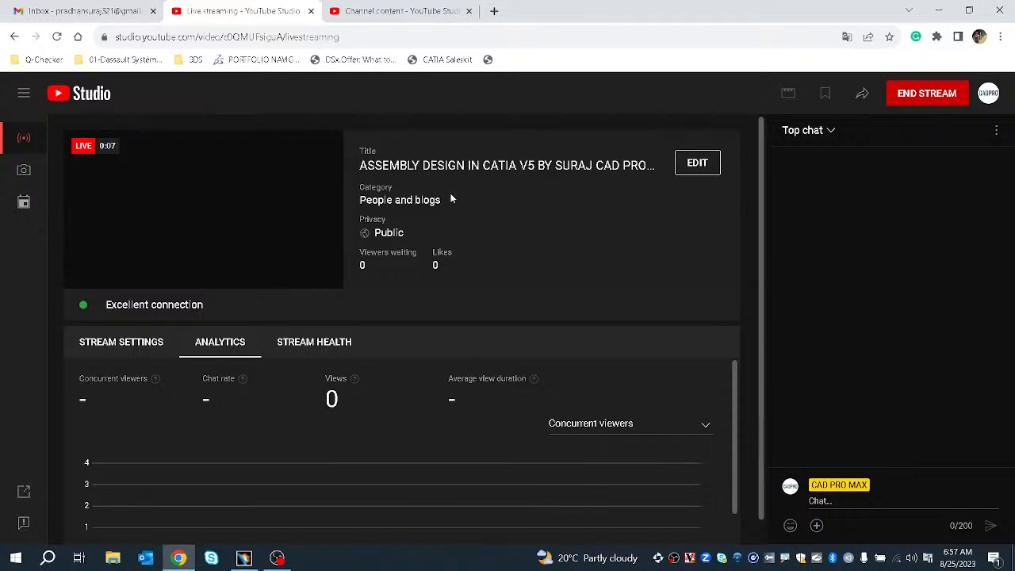
# Switch to CATIA V5 and open the ComponentsA.1.CATProduct assembly from the component folder
pyautogui.click(1012, 559)
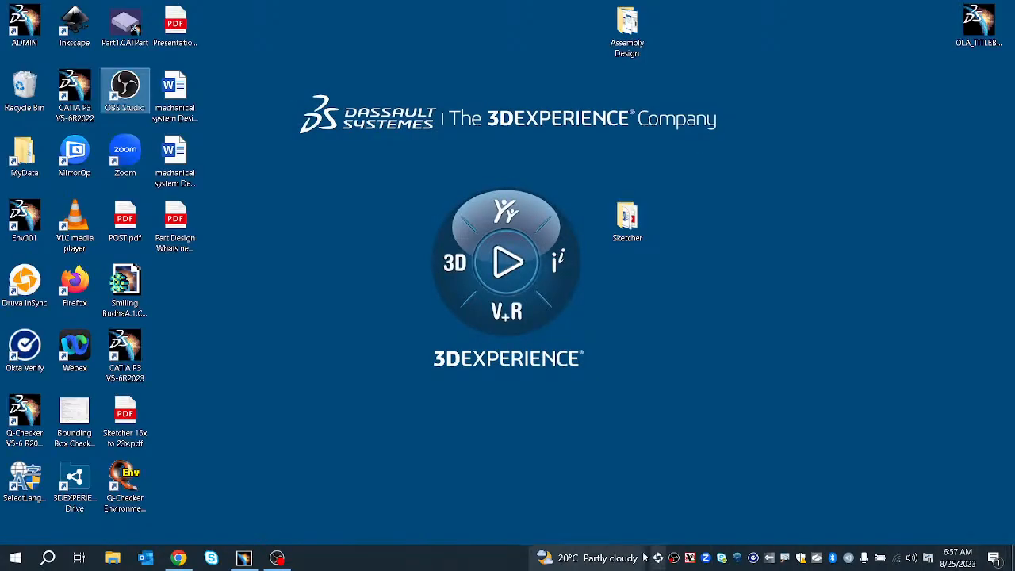
pyautogui.click(244, 557)
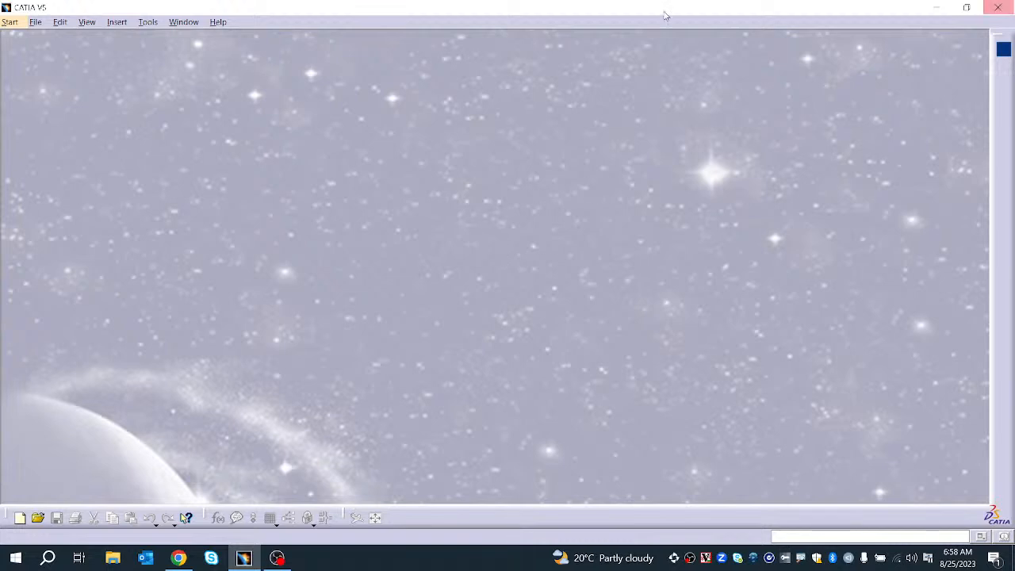
pyautogui.click(35, 21)
pyautogui.click(55, 76)
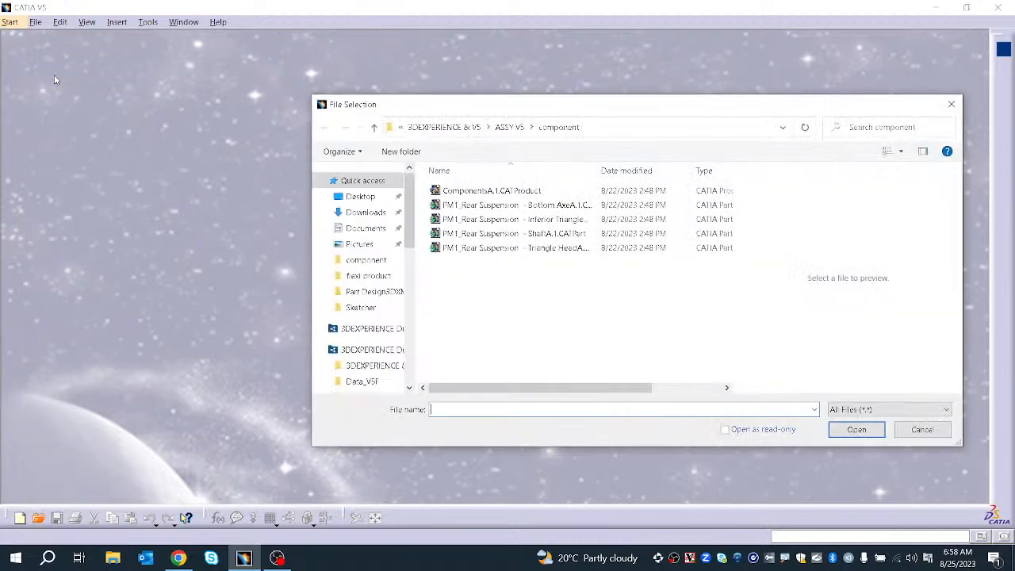
pyautogui.click(504, 190)
pyautogui.click(856, 430)
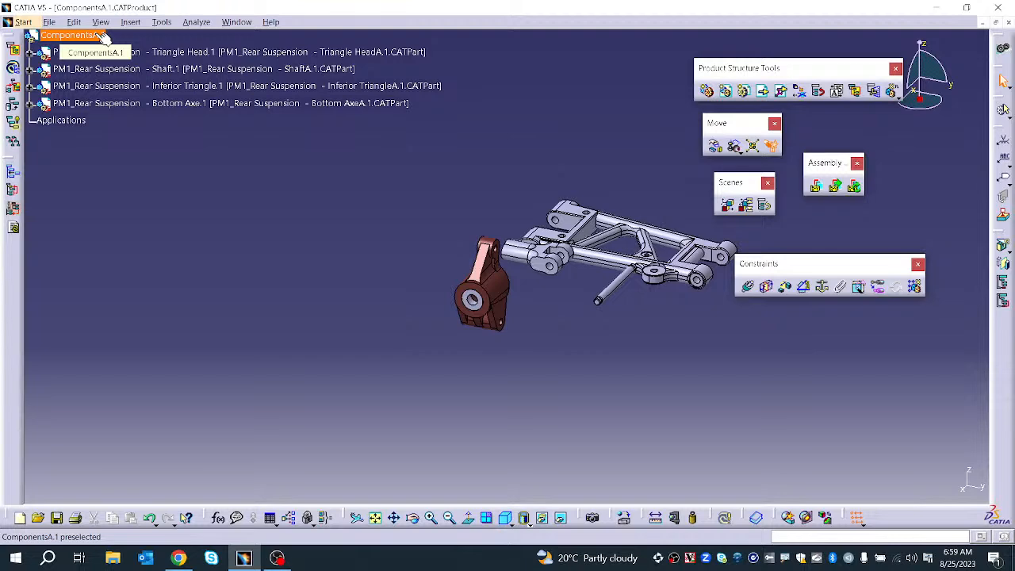
# Insert a new product under the ComponentsA.1 root of the assembly tree
pyautogui.click(101, 35)
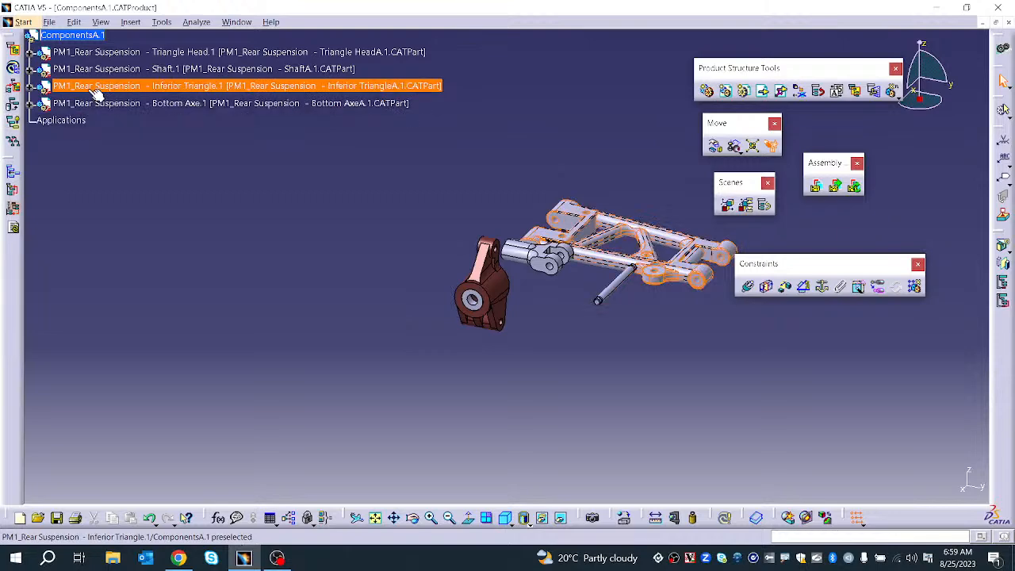
pyautogui.rightClick(58, 36)
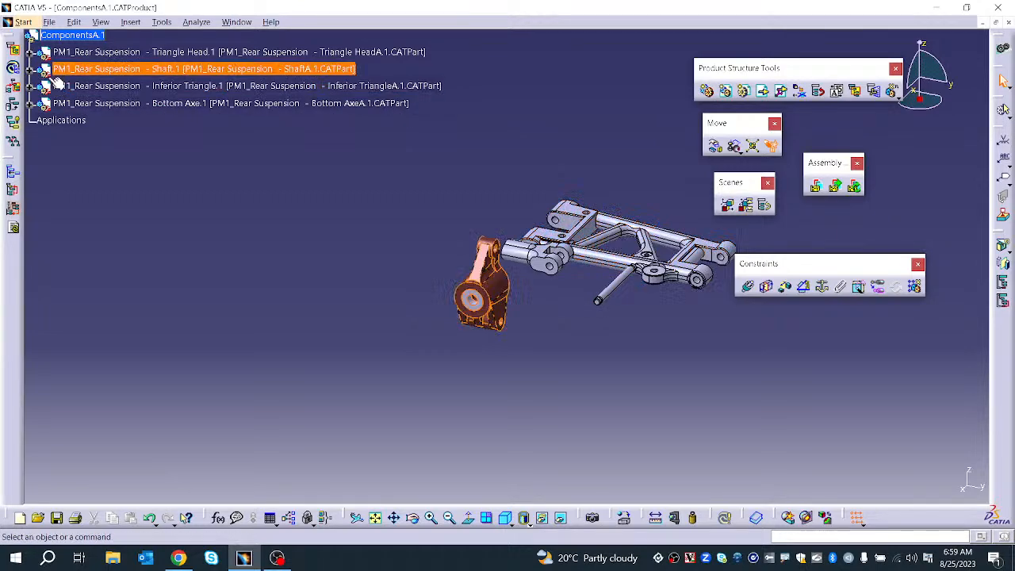
pyautogui.moveTo(93, 273)
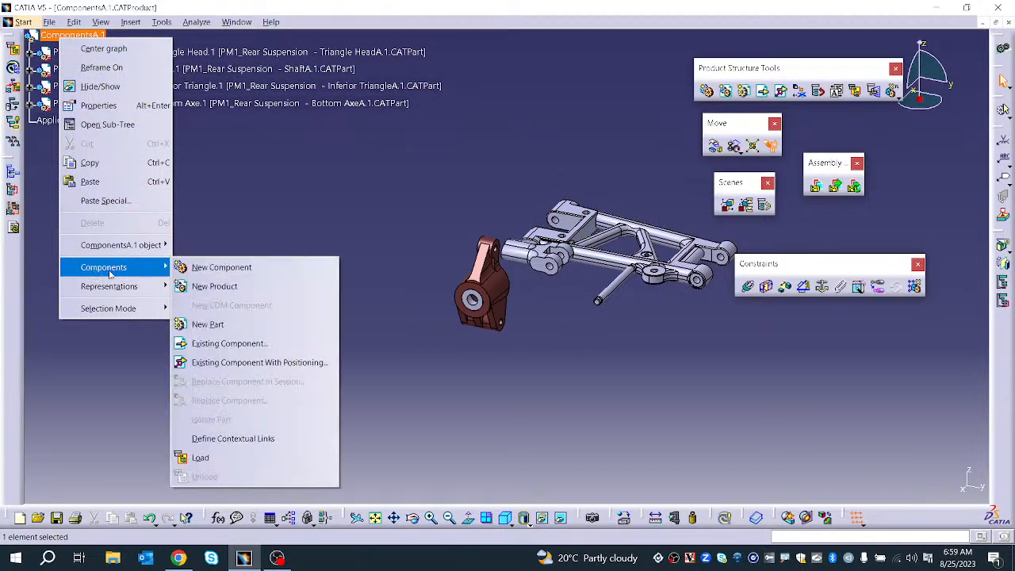
pyautogui.click(198, 280)
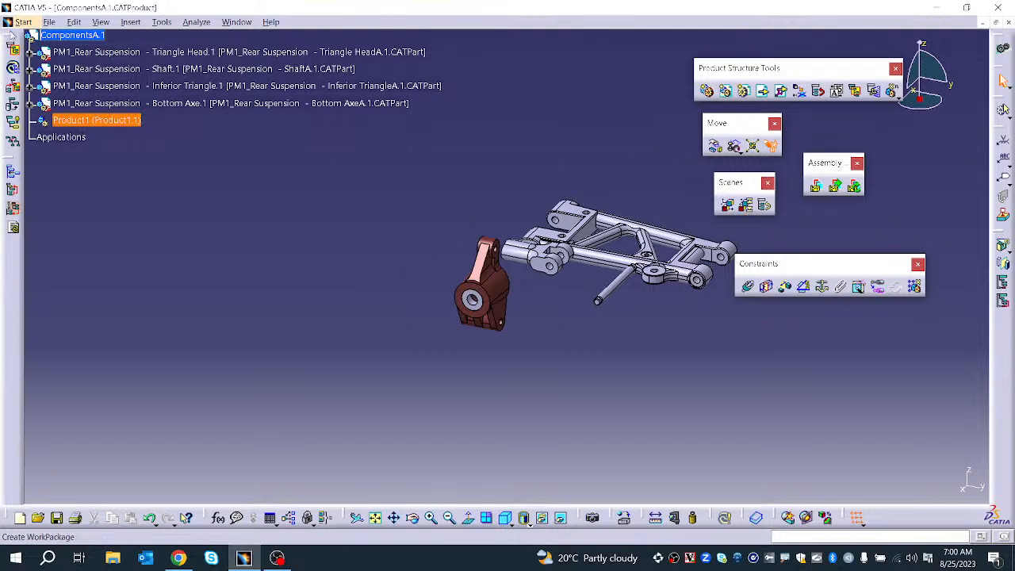
pyautogui.click(23, 22)
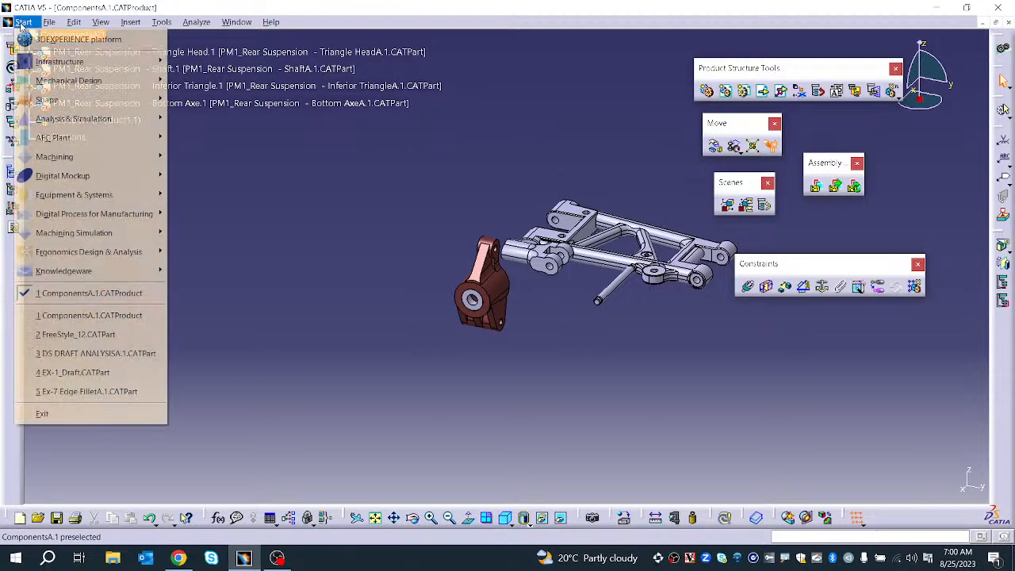
pyautogui.moveTo(51, 80)
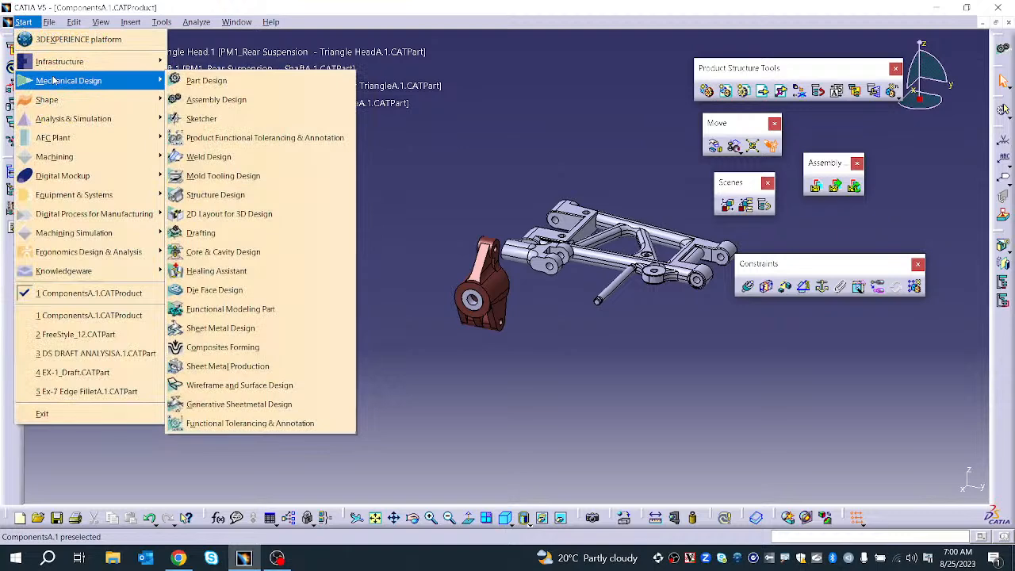
pyautogui.click(213, 89)
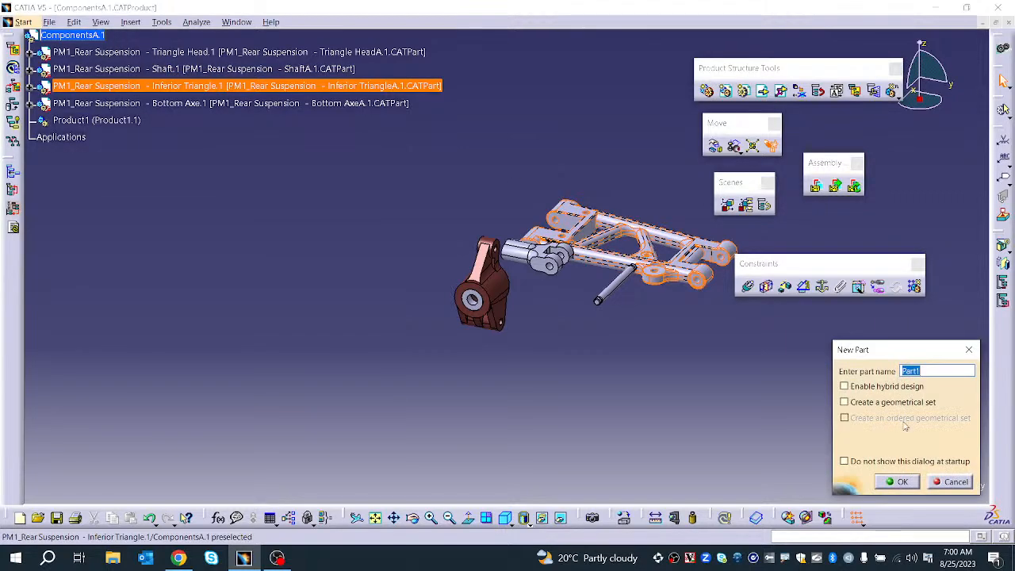
pyautogui.click(968, 349)
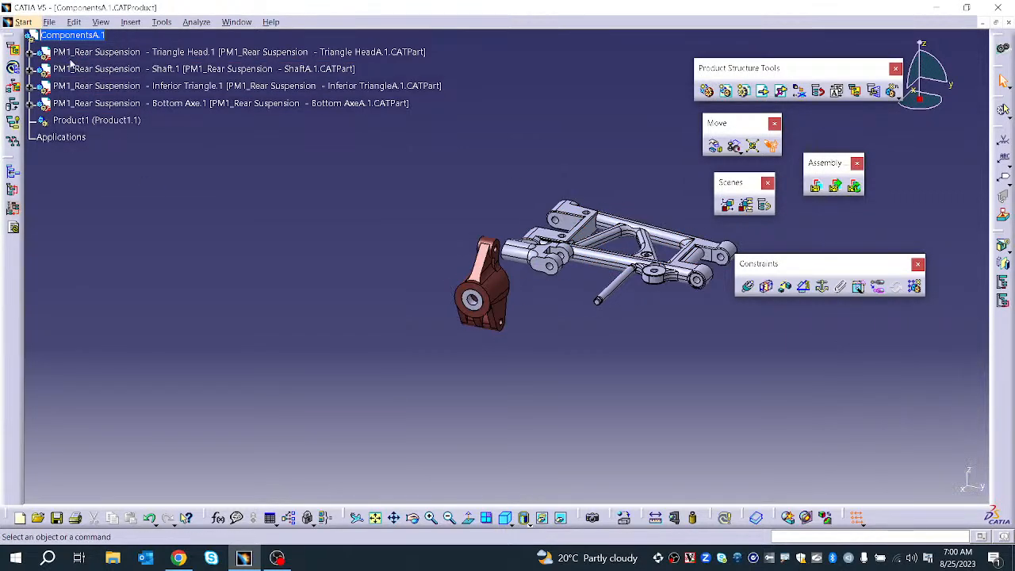
# Start a new, empty product in the Assembly Design workbench
pyautogui.click(35, 24)
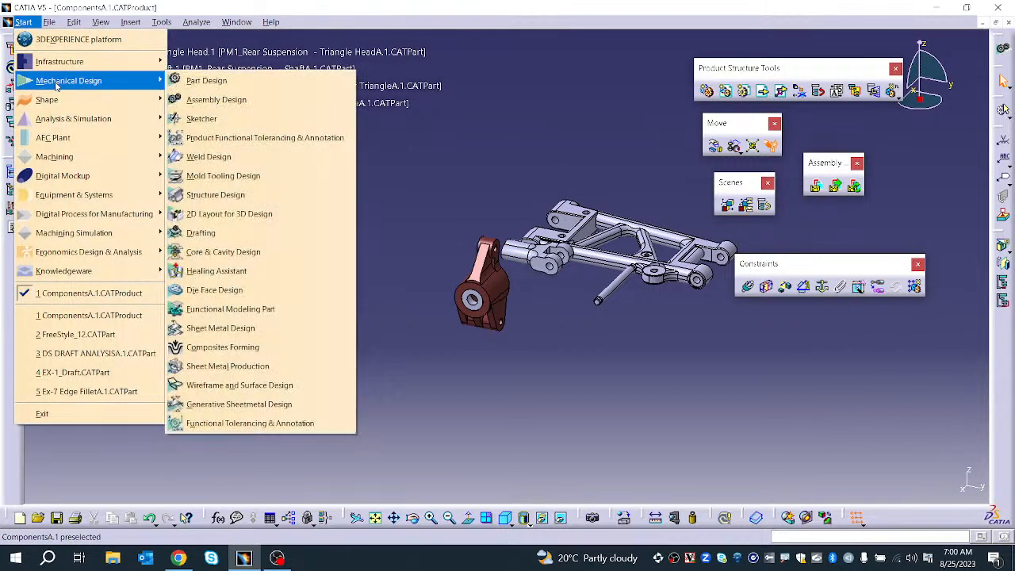
pyautogui.click(244, 101)
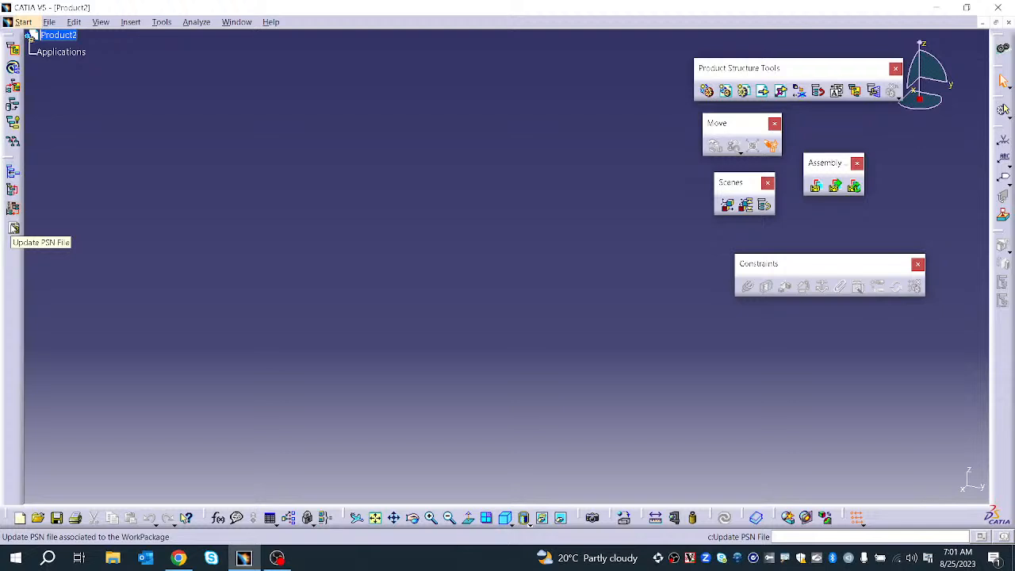
# Customize the Start menu by adding Assembly Design to the favorite workbenches
pyautogui.click(160, 21)
pyautogui.click(182, 119)
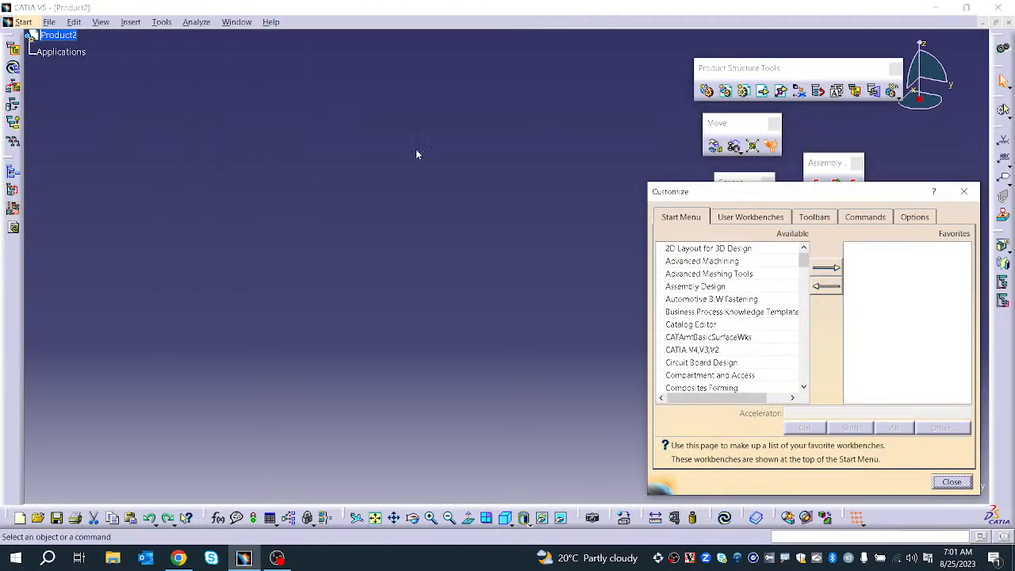
pyautogui.click(694, 287)
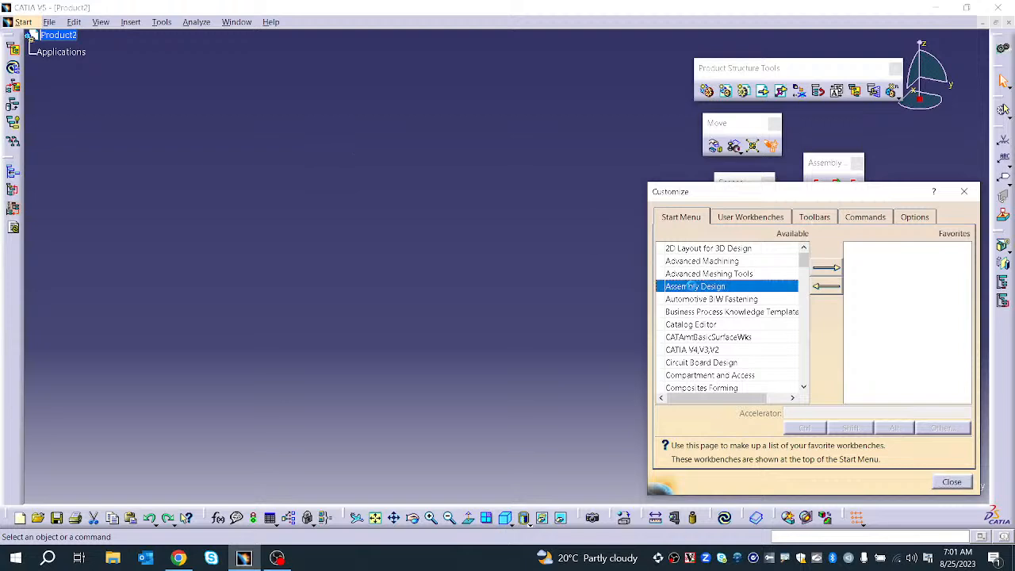
pyautogui.click(832, 268)
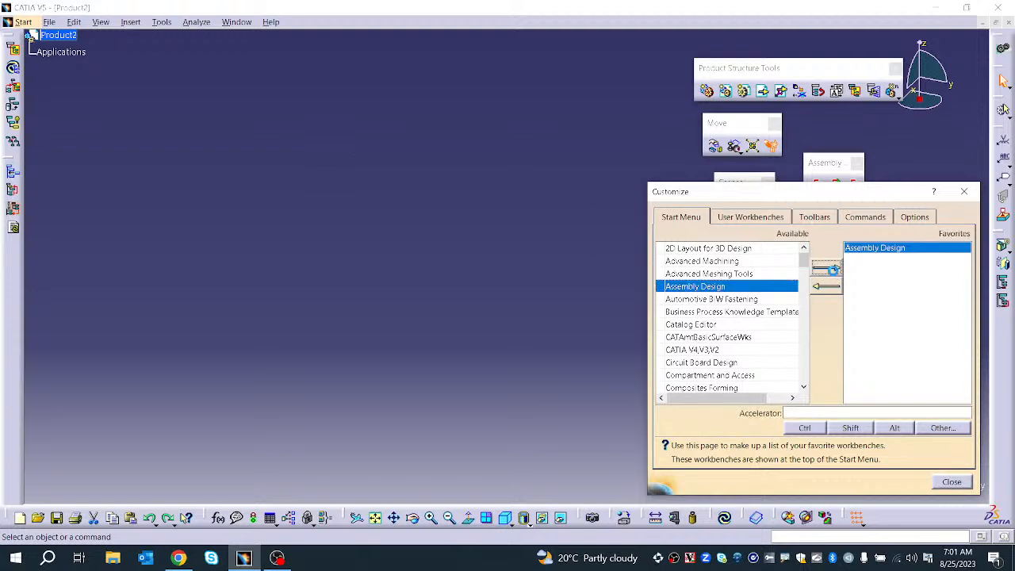
pyautogui.click(942, 484)
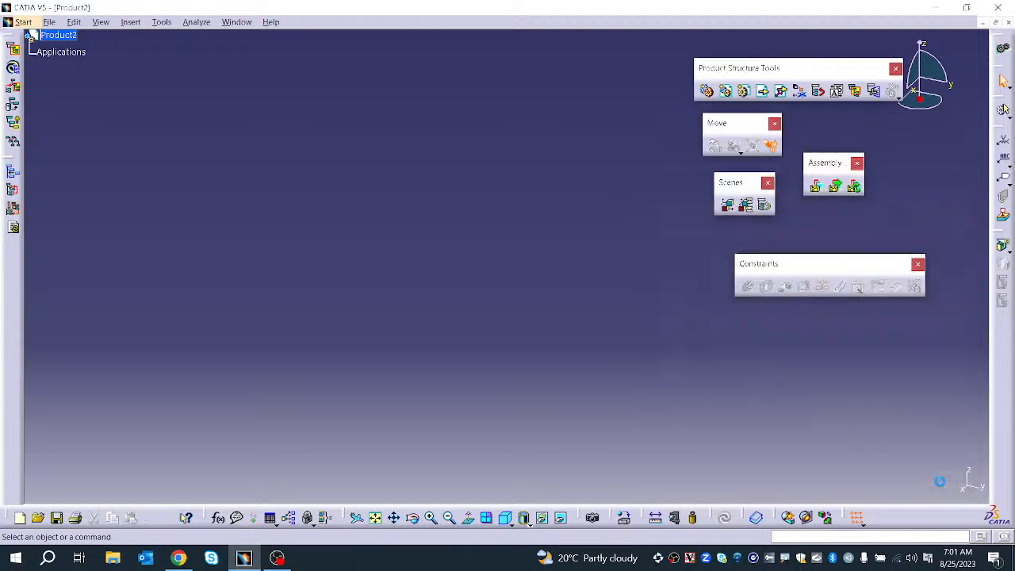
# Check the Start menu and the welcome dialog for the Assembly Design favorite workbench
pyautogui.click(23, 21)
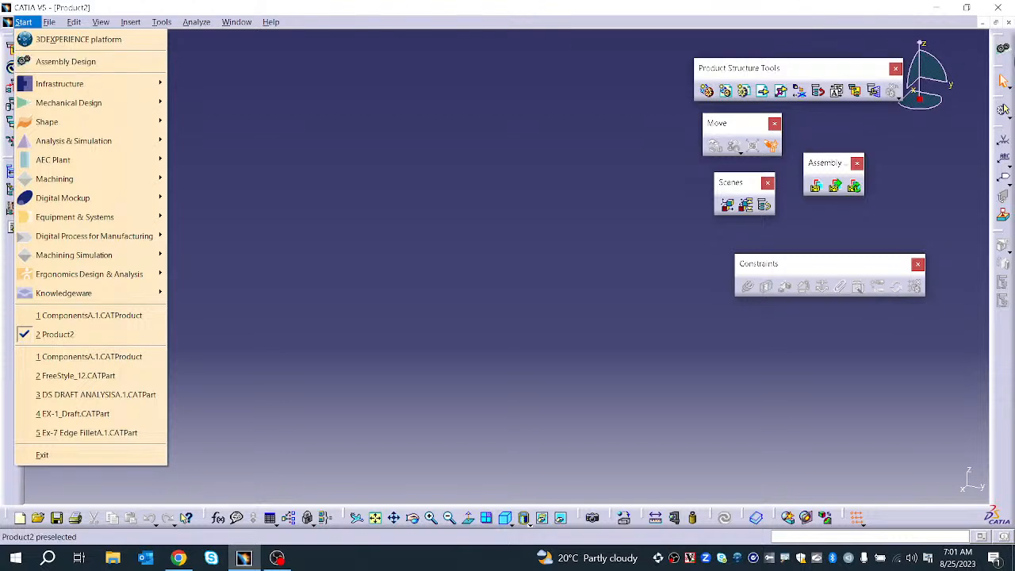
pyautogui.click(1001, 49)
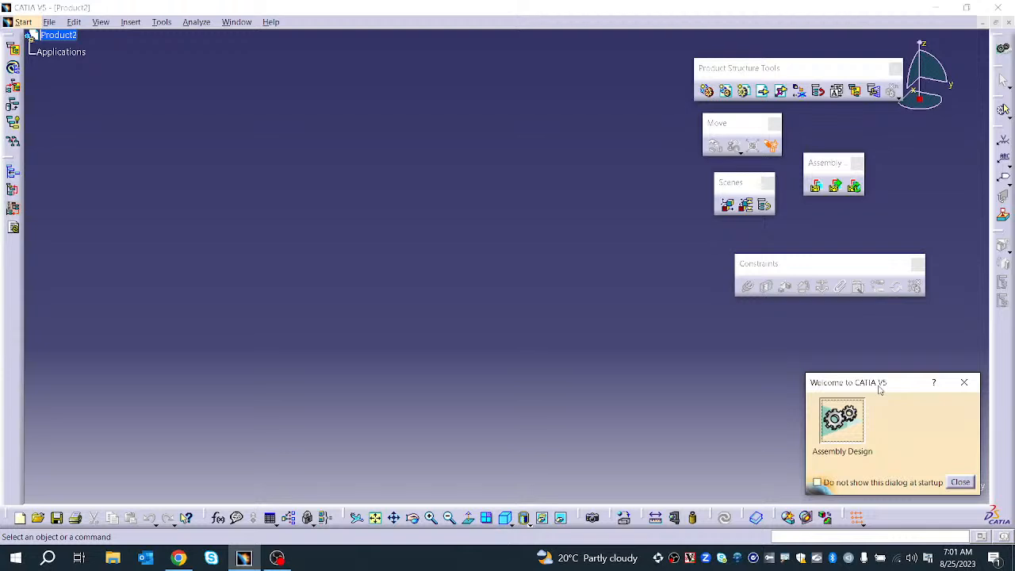
pyautogui.click(958, 482)
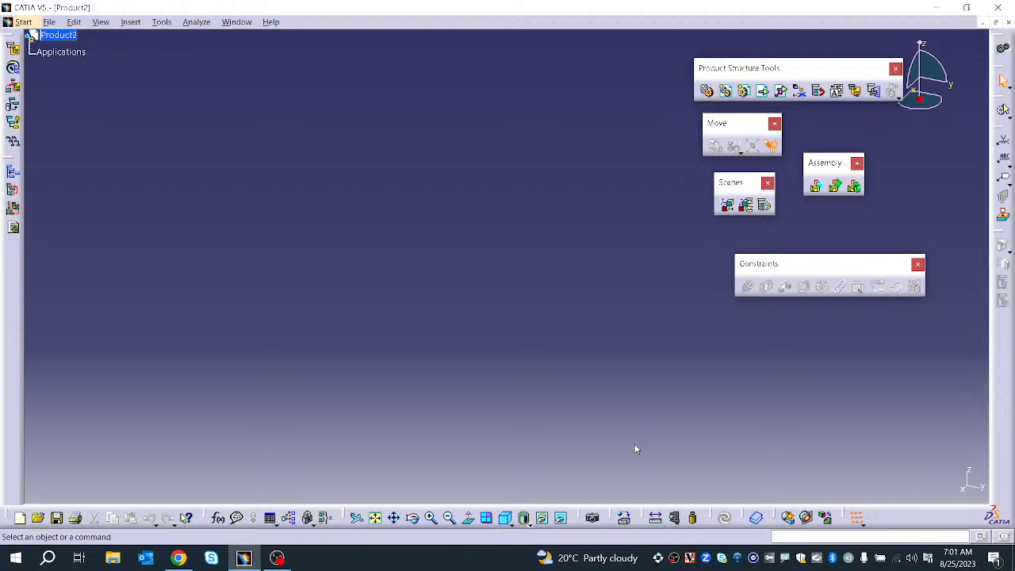
# Return to the ComponentsA.1 assembly window, activate the Bottom Axe component and select the root product
pyautogui.click(236, 22)
pyautogui.click(274, 118)
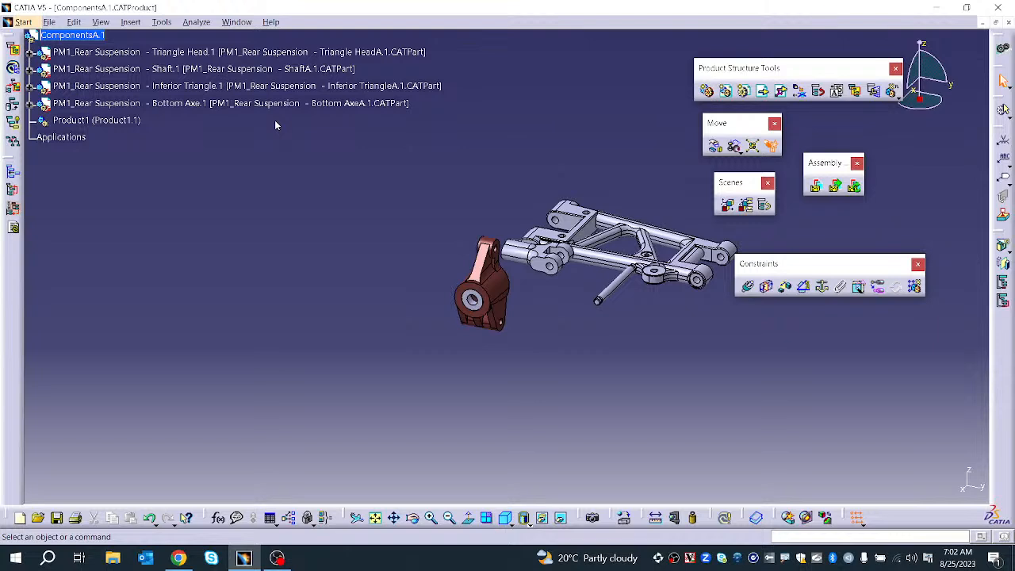
pyautogui.click(202, 104)
pyautogui.doubleClick(202, 104)
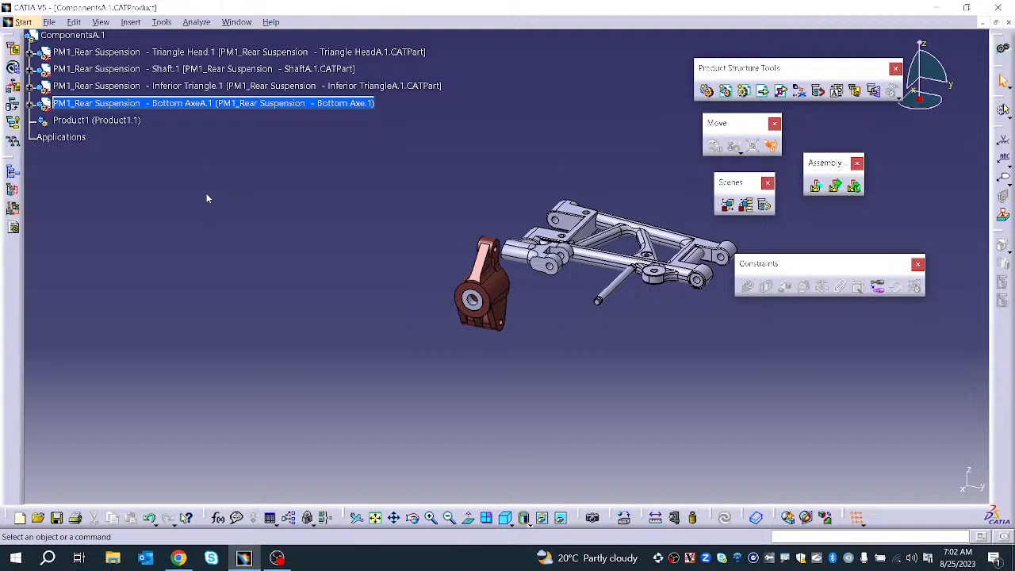
pyautogui.click(92, 35)
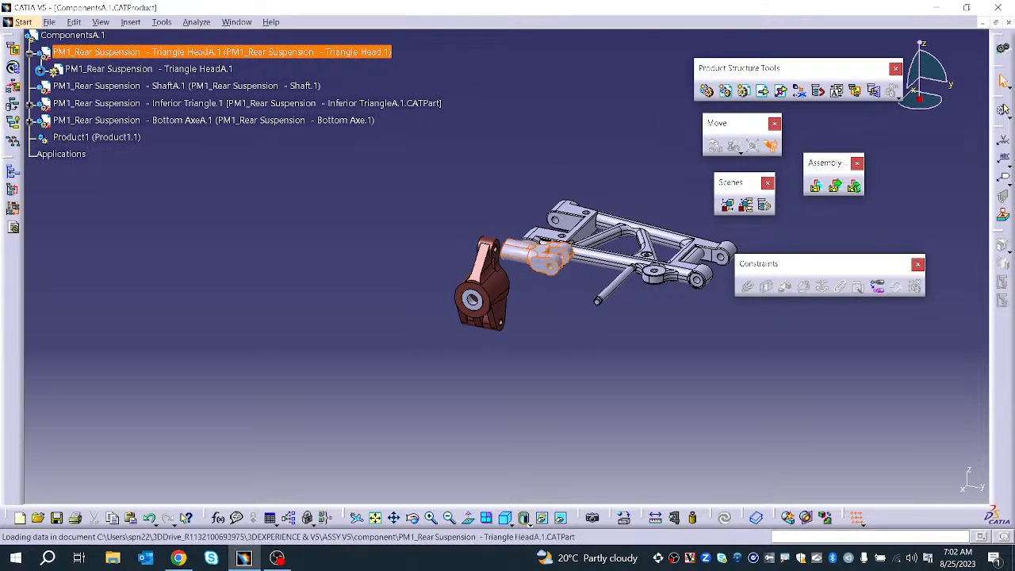
# Expand the Triangle HeadA.1 part down to its PartBody to examine its features, and collapse its branch again
pyautogui.click(42, 70)
pyautogui.click(54, 138)
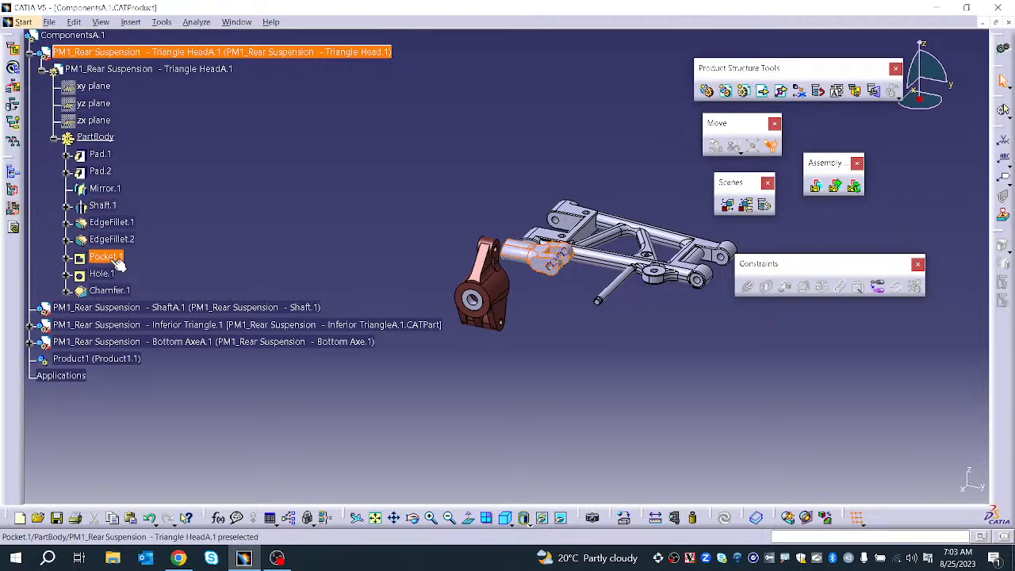
pyautogui.click(119, 306)
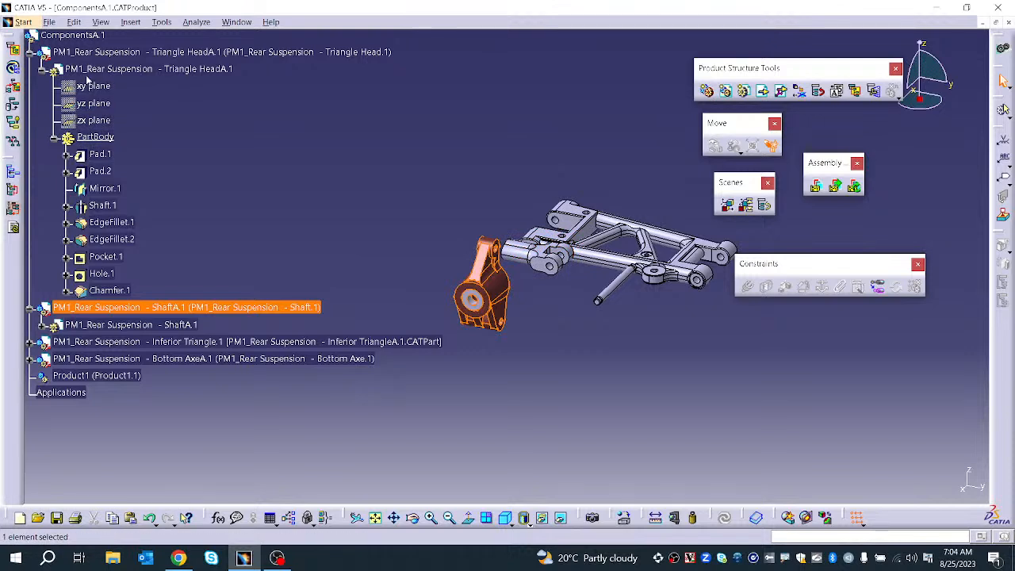
pyautogui.click(87, 52)
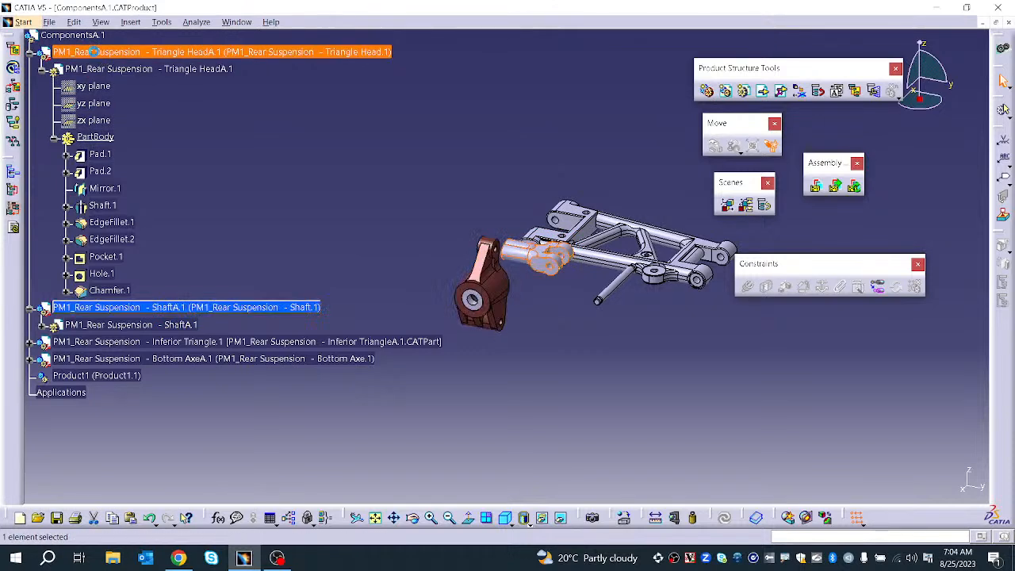
pyautogui.doubleClick(97, 137)
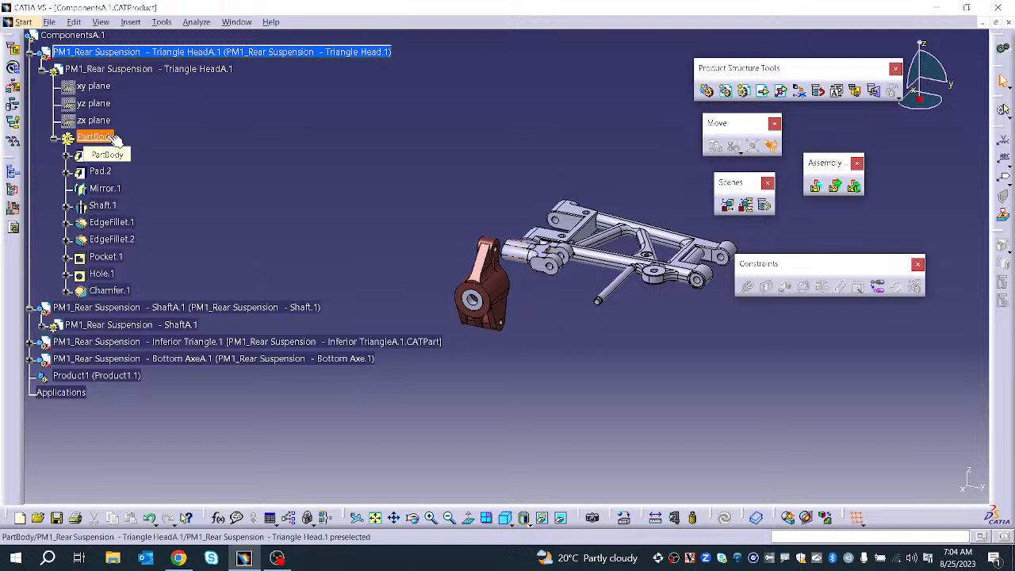
pyautogui.click(42, 69)
pyautogui.click(30, 53)
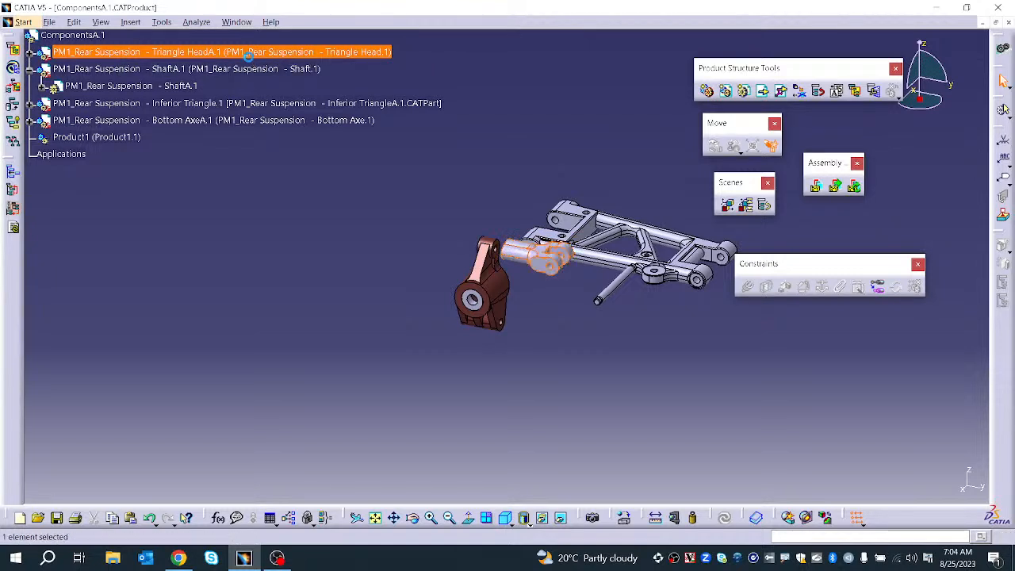
# Expand the ShaftA.1 part and its Corps fusee body in the tree, and activate the part for editing in place
pyautogui.click(72, 35)
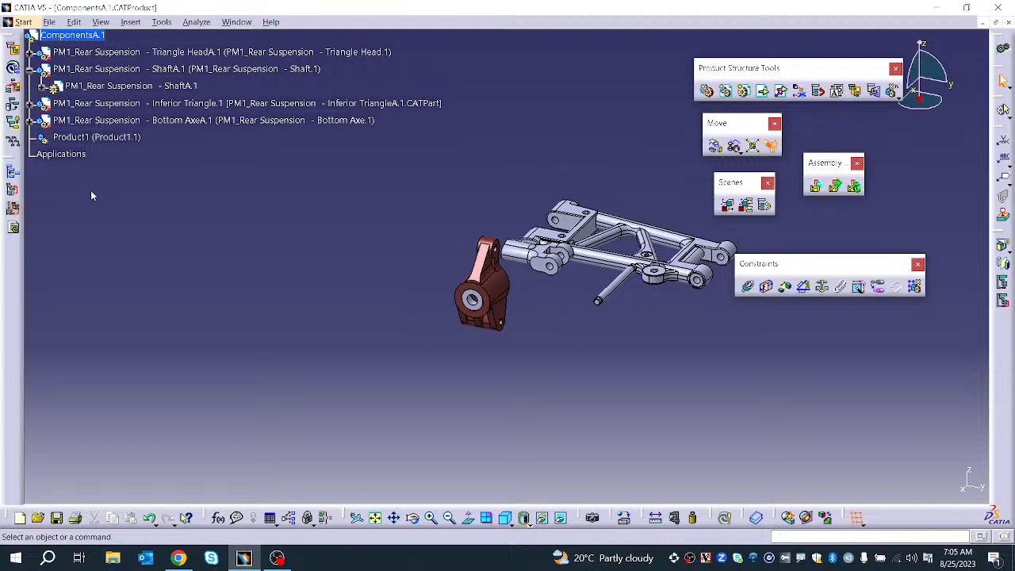
pyautogui.click(41, 86)
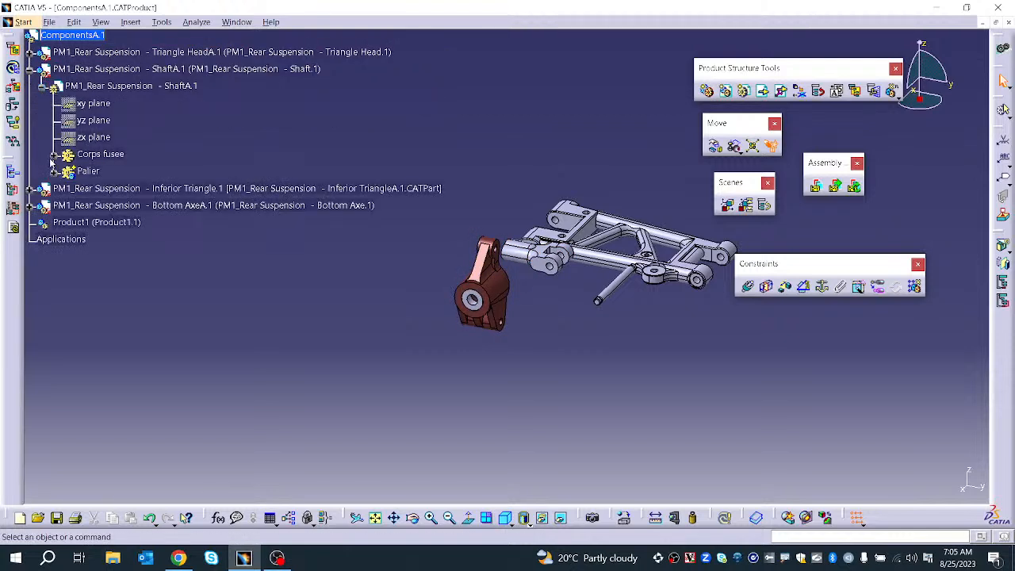
pyautogui.click(52, 154)
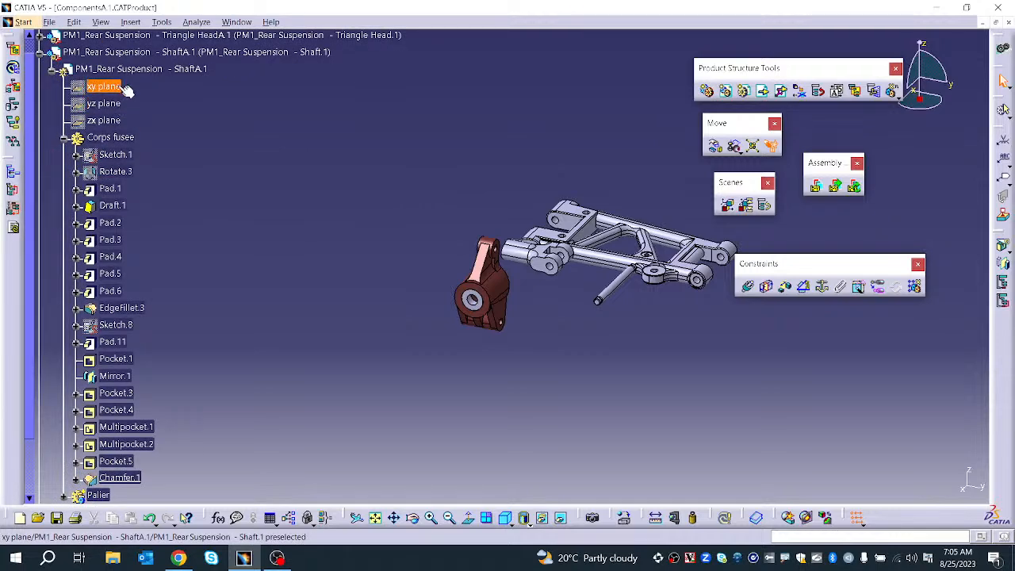
pyautogui.doubleClick(105, 138)
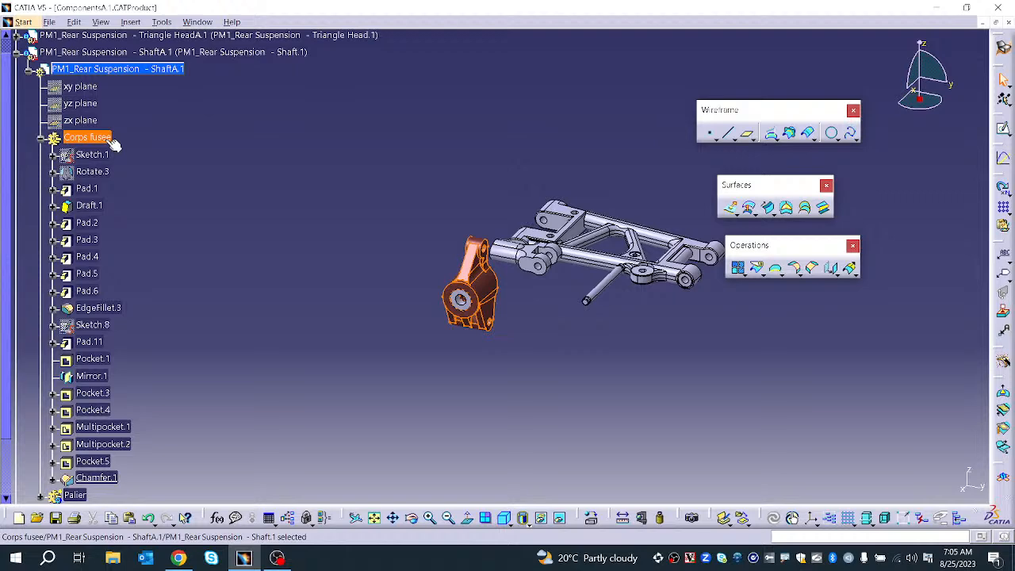
pyautogui.scroll(-5, 114, 142)
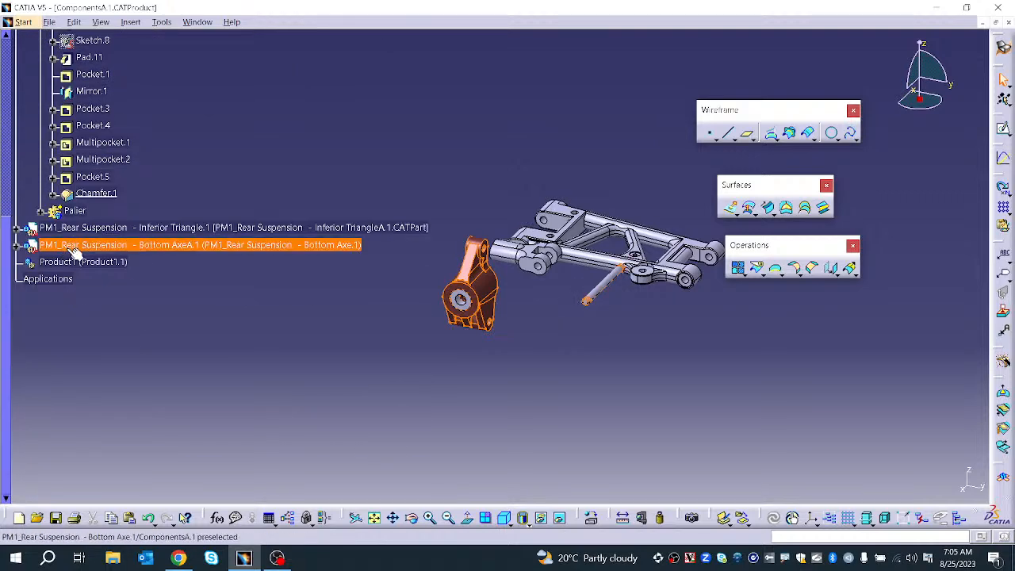
pyautogui.scroll(7, 87, 206)
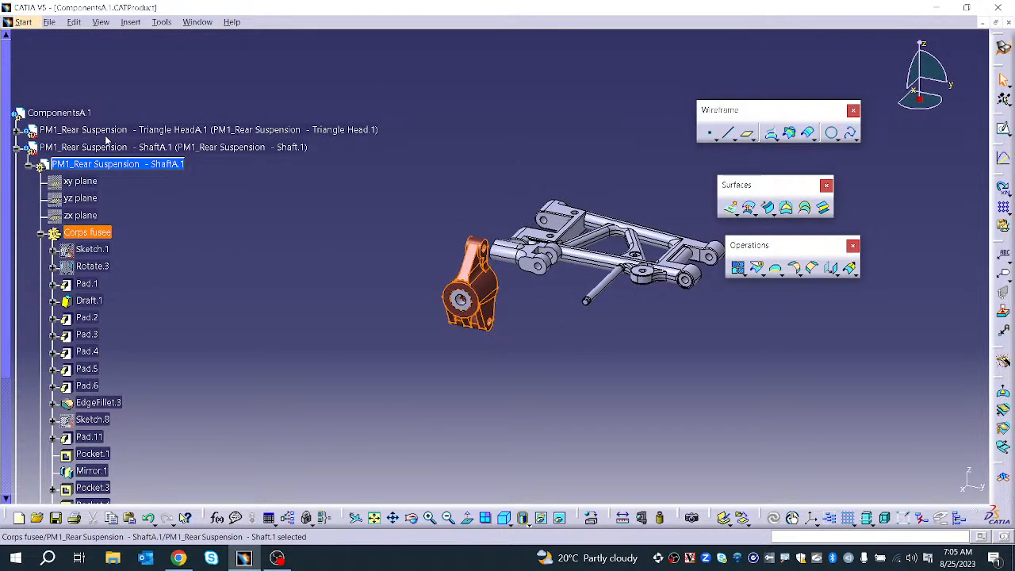
# Review the remaining Corps fusee features of the ShaftA.1 part and select the Product1 (Product1.1) component
pyautogui.scroll(-3, 107, 147)
pyautogui.scroll(-5, 105, 238)
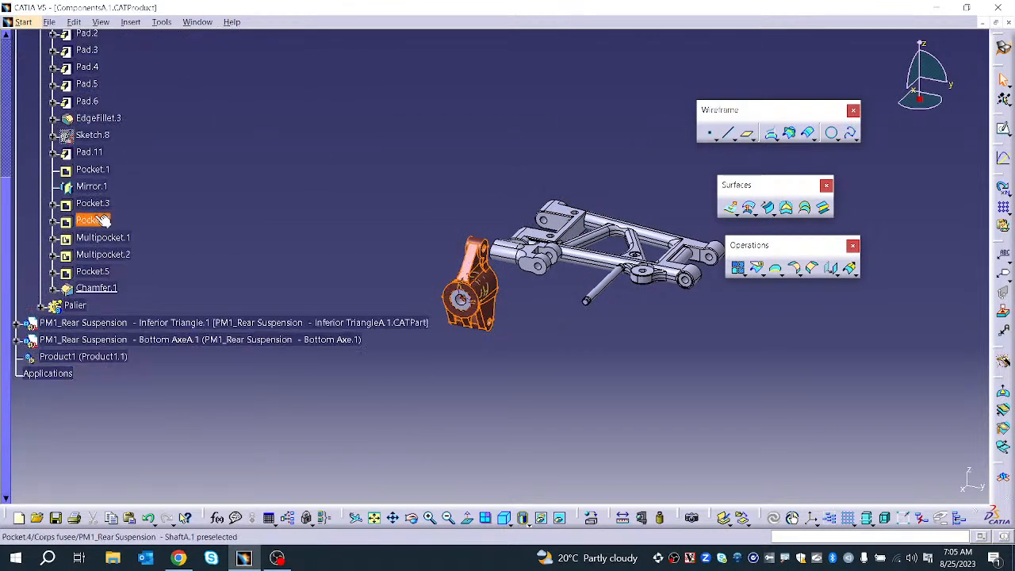
pyautogui.scroll(-2, 113, 294)
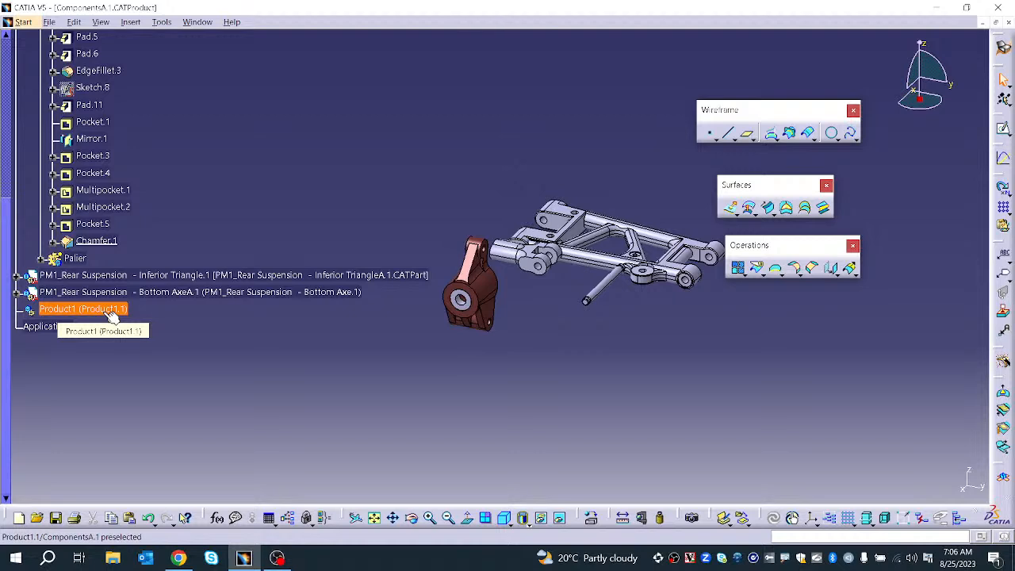
pyautogui.click(111, 314)
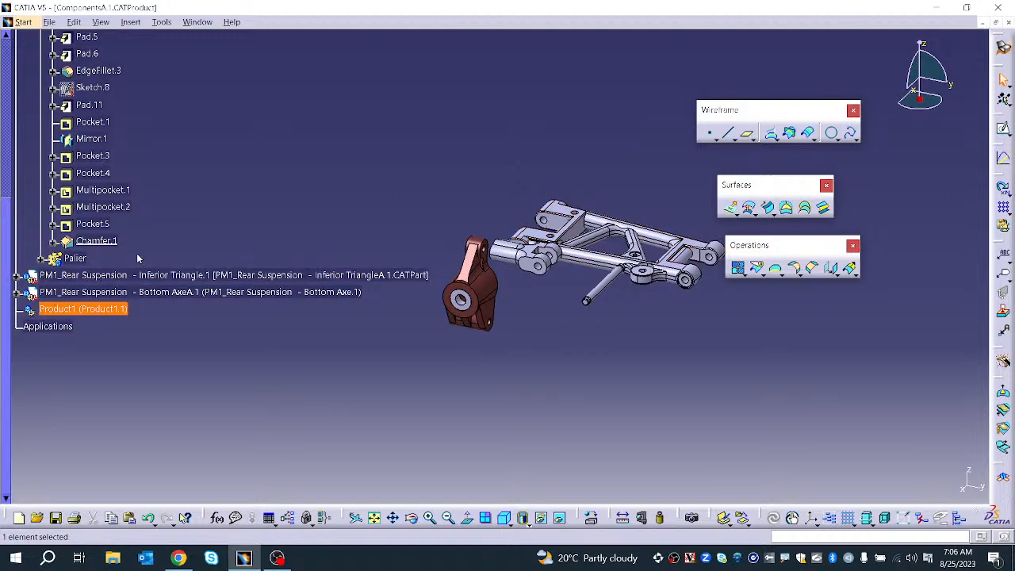
# Close the ComponentsA.1 assembly without saving its changes
pyautogui.scroll(2, 137, 260)
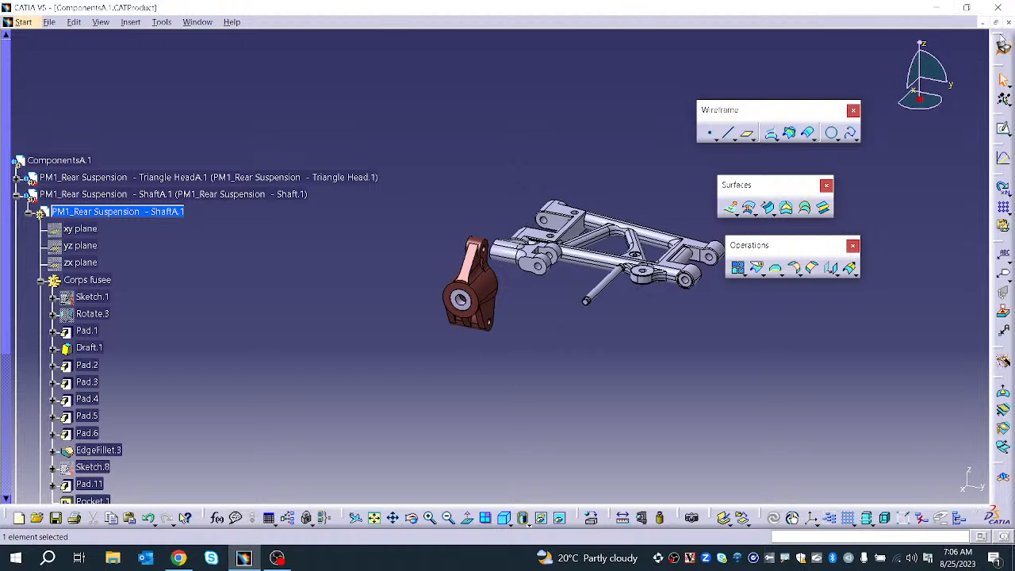
pyautogui.click(1009, 22)
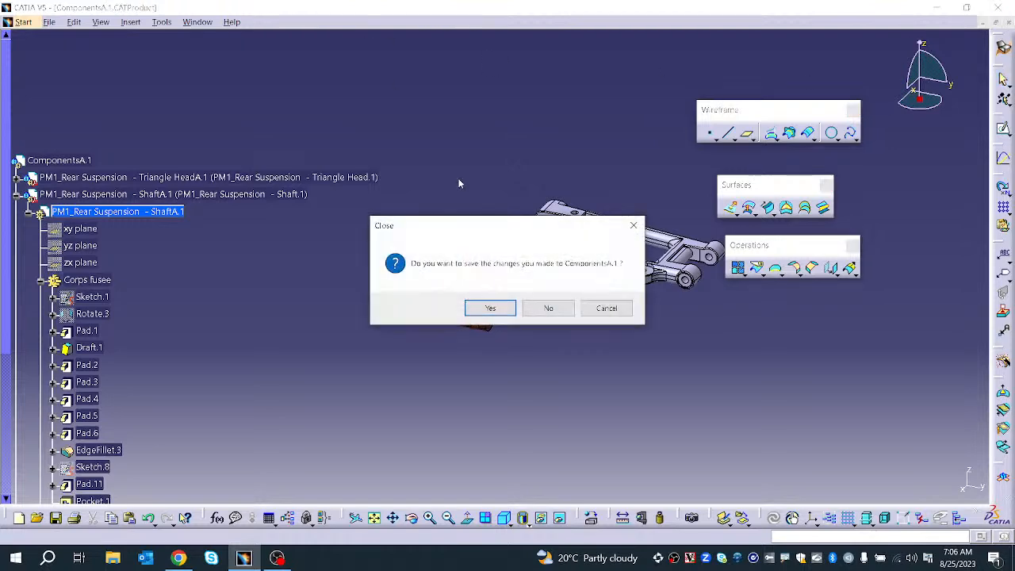
pyautogui.click(545, 307)
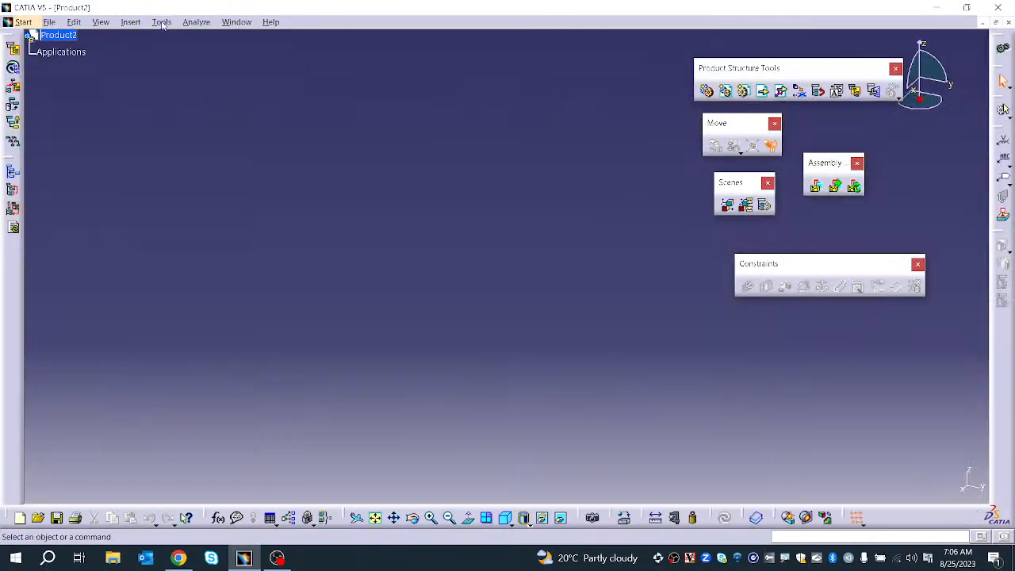
# Turn off "Work with the cache system" in the Product Structure cache management options and accept the change
pyautogui.click(161, 22)
pyautogui.click(171, 156)
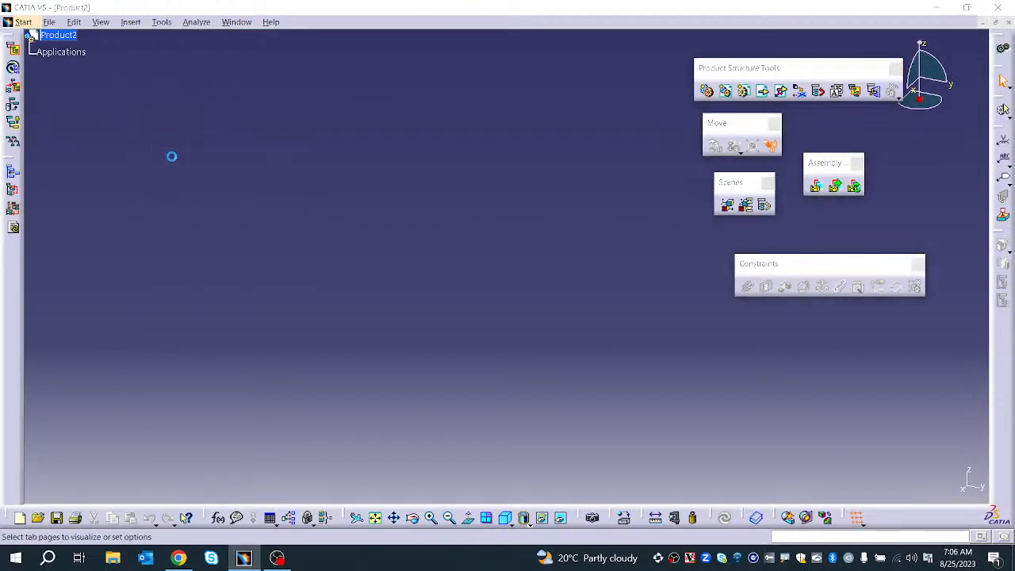
pyautogui.click(701, 212)
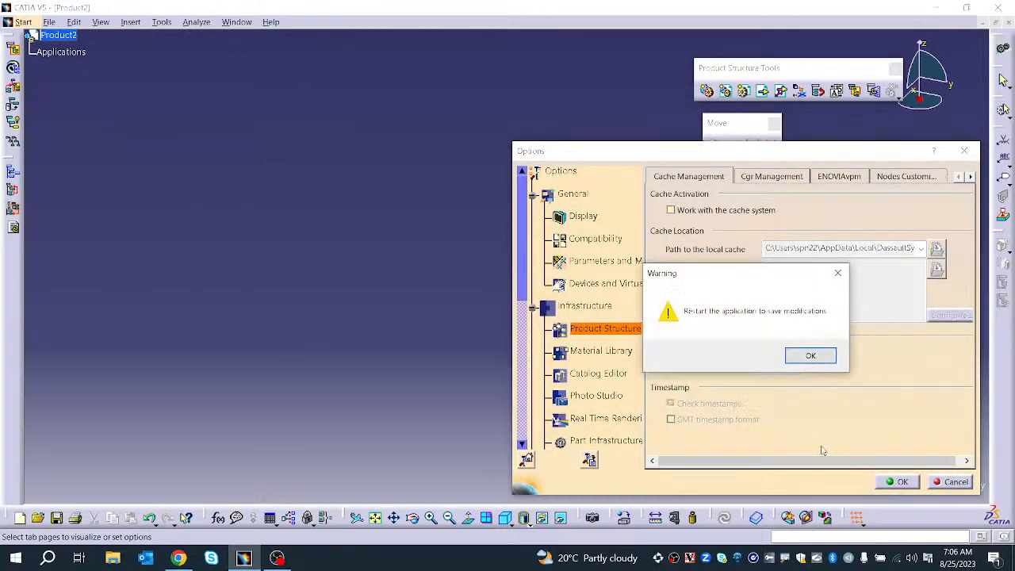
pyautogui.click(810, 355)
pyautogui.click(896, 481)
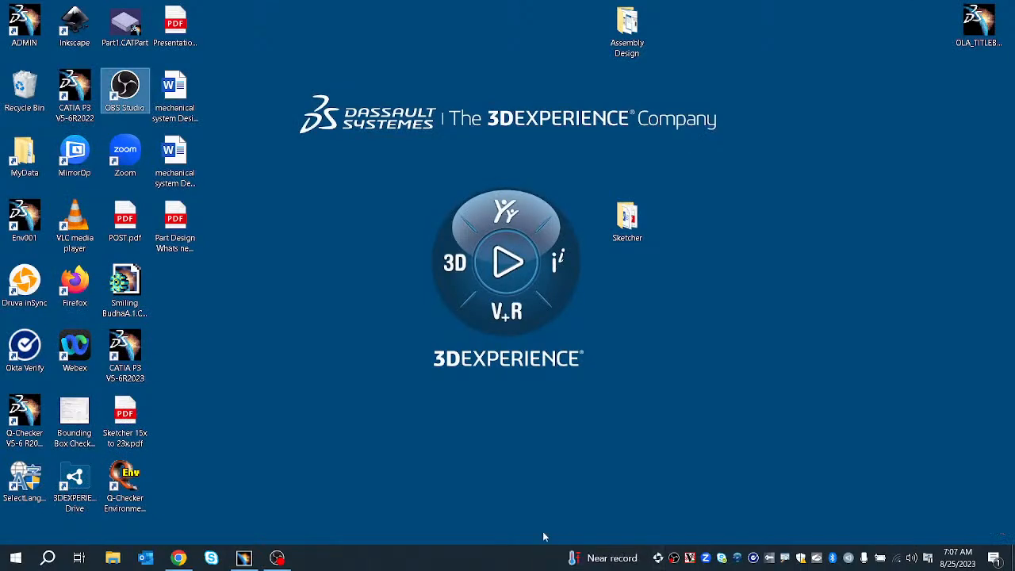
# Restart CATIA P3 V5-6R2023 to apply the deactivated cache setting, and dismiss the welcome dialog
pyautogui.click(244, 558)
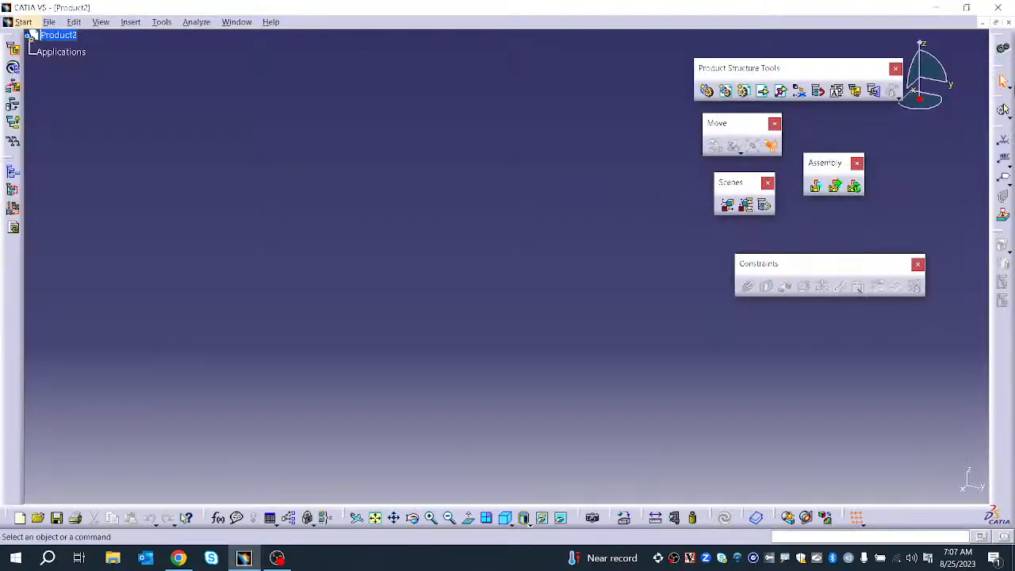
pyautogui.click(998, 7)
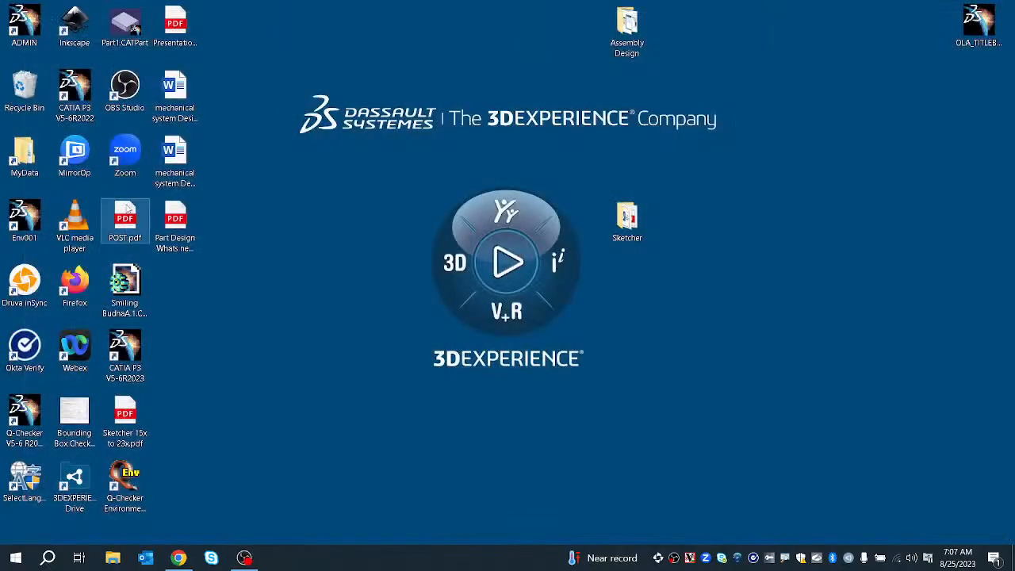
pyautogui.doubleClick(138, 365)
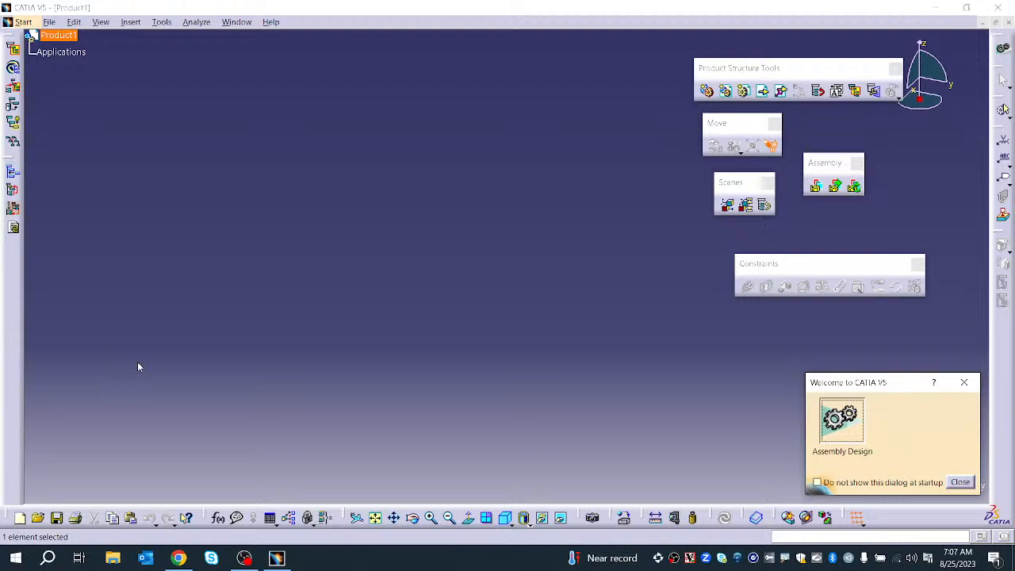
pyautogui.click(954, 480)
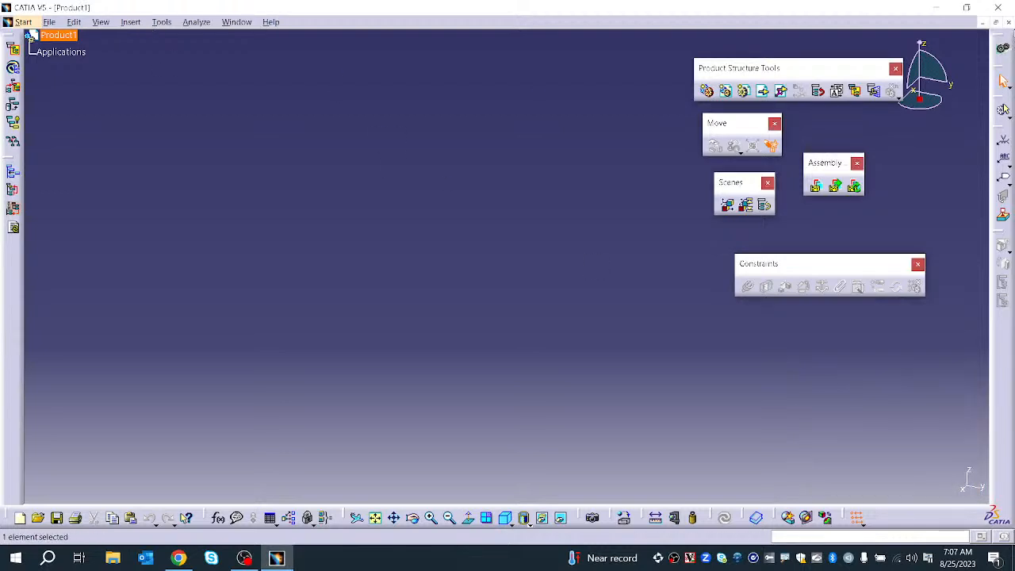
# Close the empty Product1 document and open ComponentsA.1.CATProduct from the component folder
pyautogui.click(1007, 23)
pyautogui.click(37, 22)
pyautogui.click(57, 77)
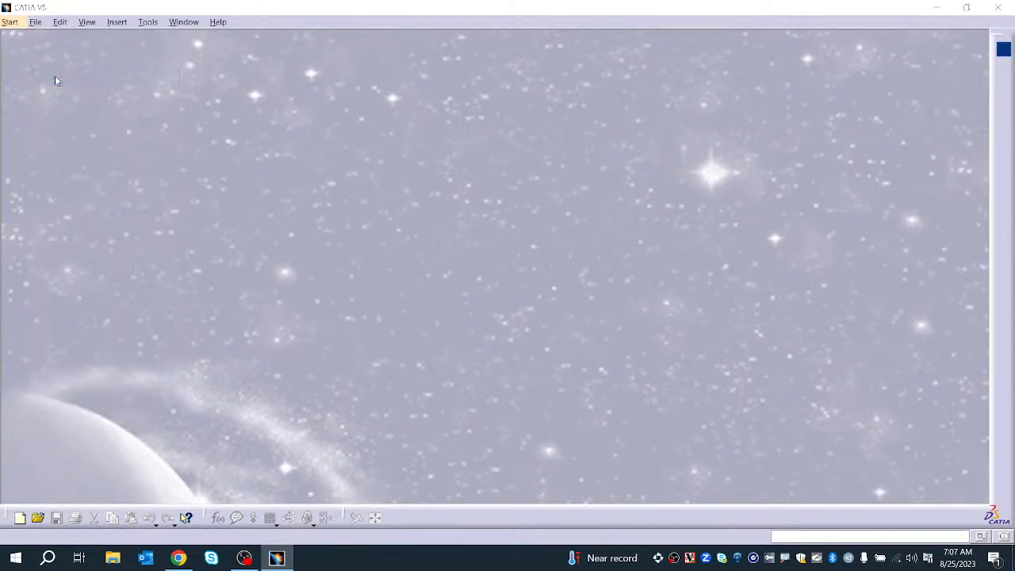
pyautogui.click(466, 191)
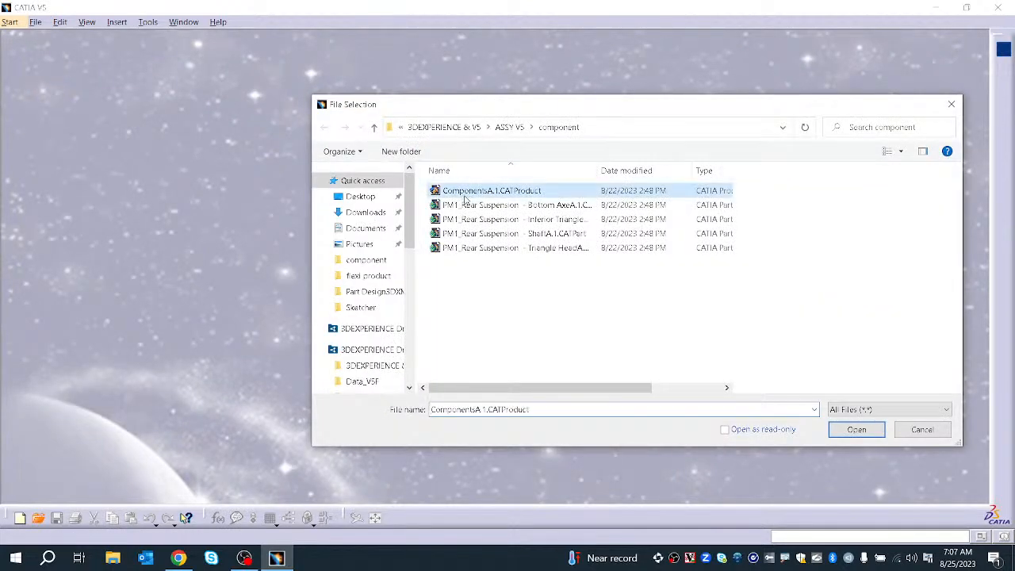
pyautogui.click(857, 432)
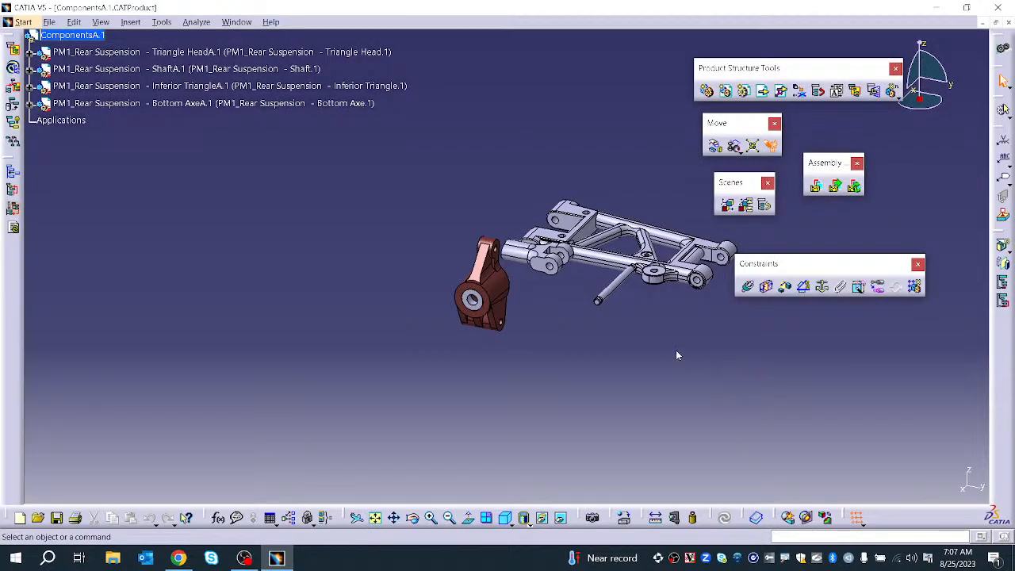
# Expand the Inferior TriangleA.1 component down to its PartBody to examine the features, and collapse the part branch again
pyautogui.click(29, 87)
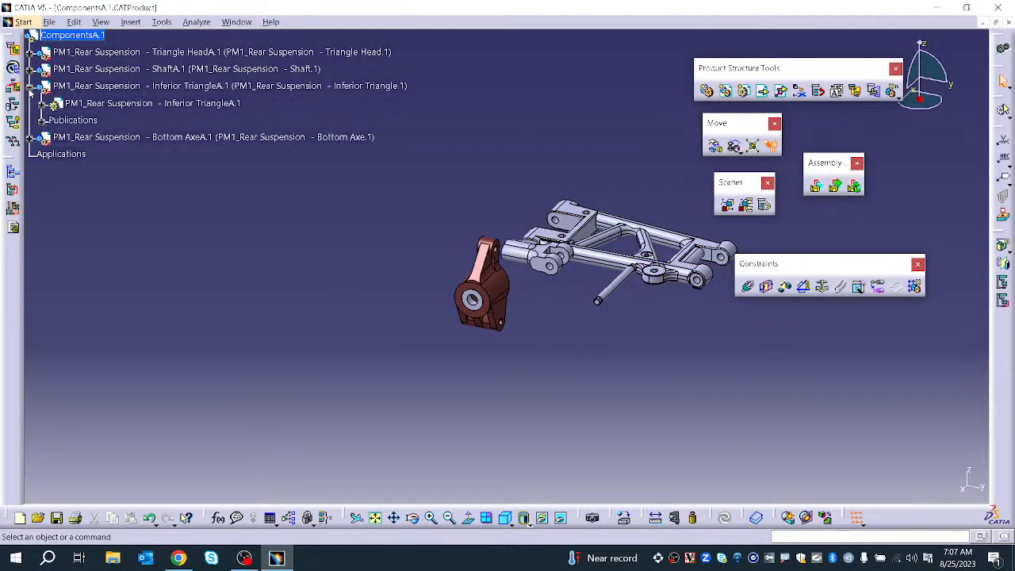
pyautogui.click(42, 105)
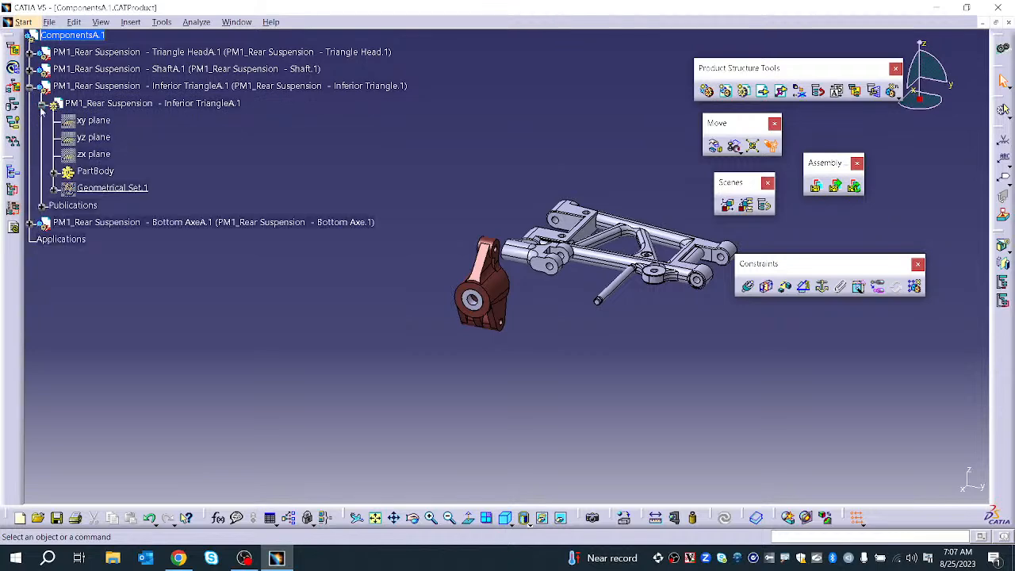
pyautogui.click(52, 171)
pyautogui.scroll(2, 56, 172)
pyautogui.click(53, 63)
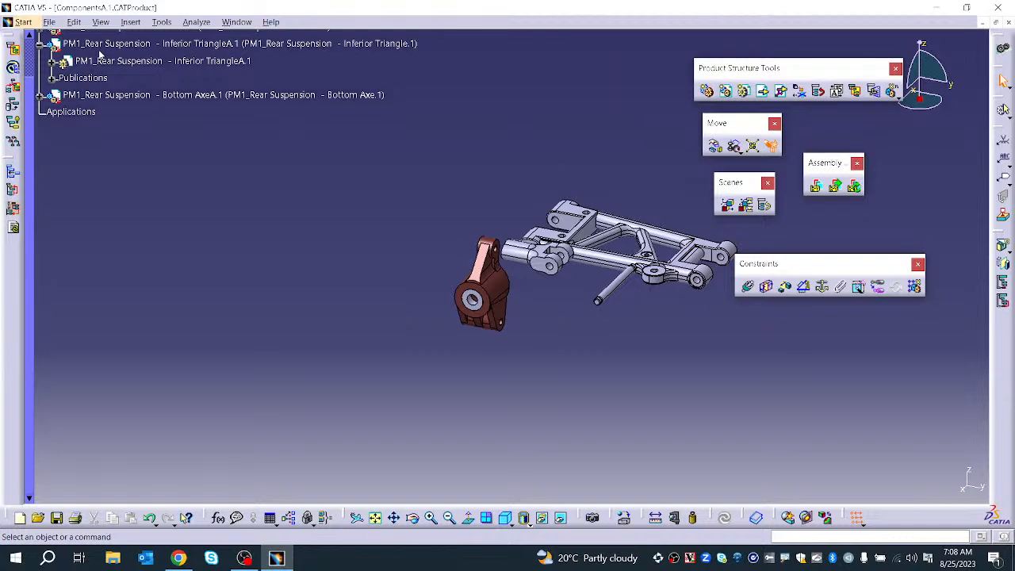
# Activate "Work with the cache system" in the Product Structure cache management options and accept the change
pyautogui.click(163, 22)
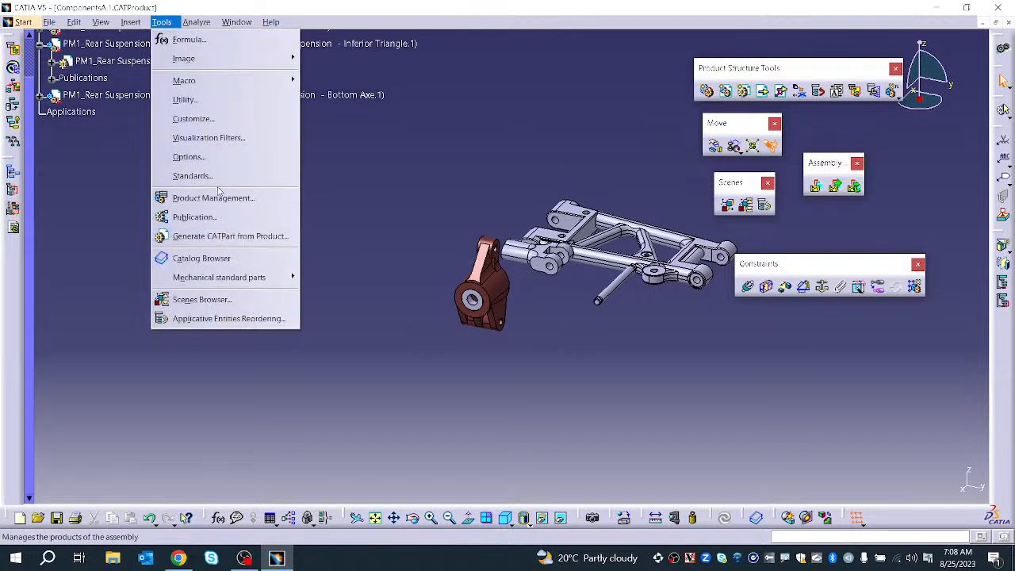
pyautogui.click(225, 159)
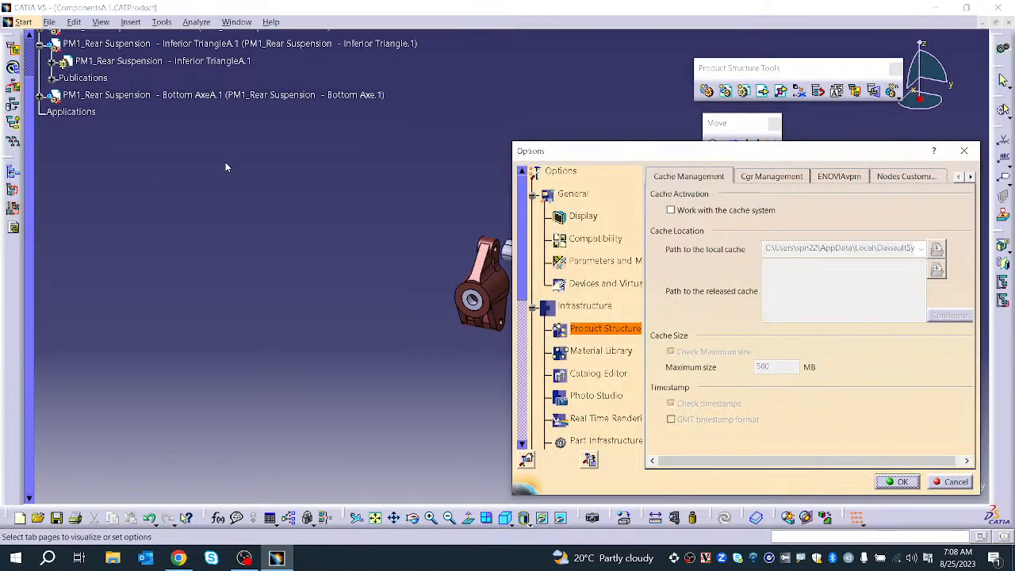
pyautogui.click(671, 210)
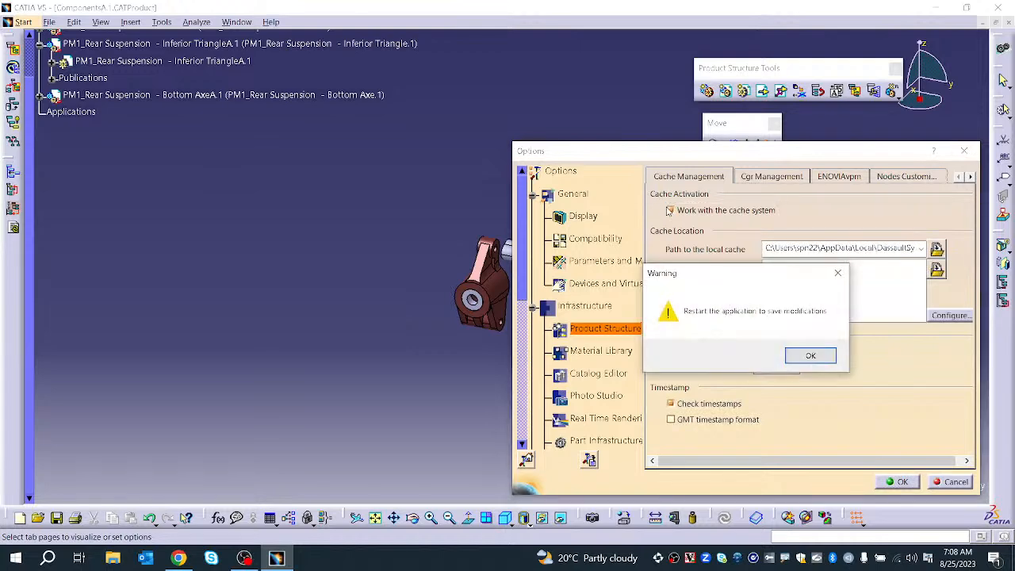
pyautogui.click(808, 356)
pyautogui.click(898, 481)
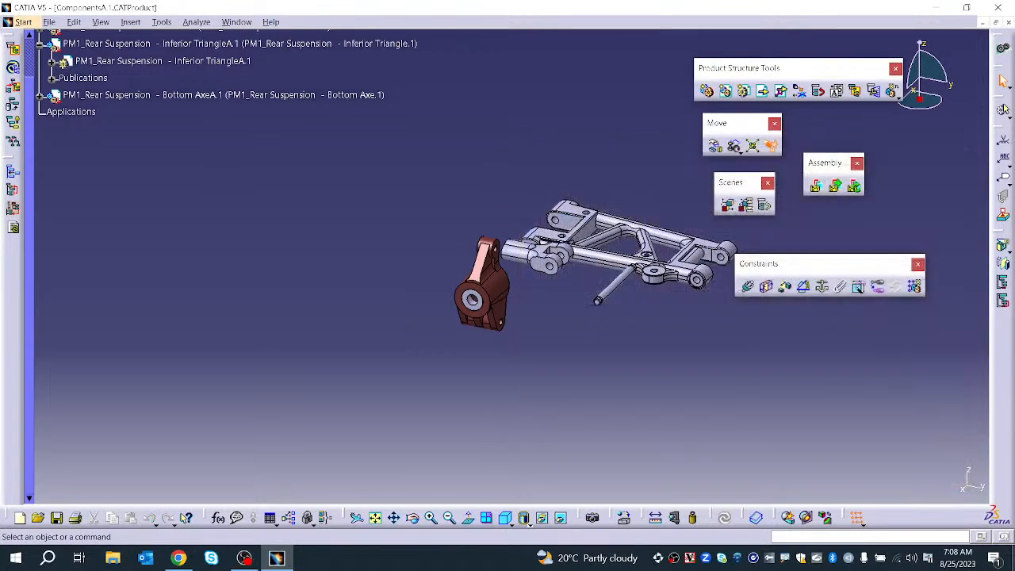
# Restart CATIA P3 V5-6R2023 with the cache system activated, and dismiss the welcome dialog
pyautogui.click(997, 8)
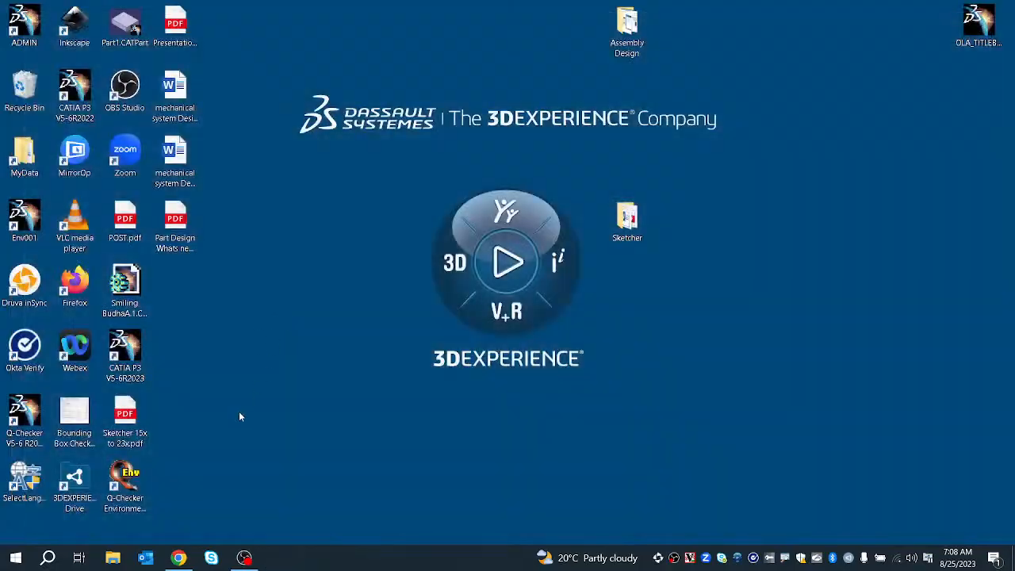
pyautogui.doubleClick(116, 368)
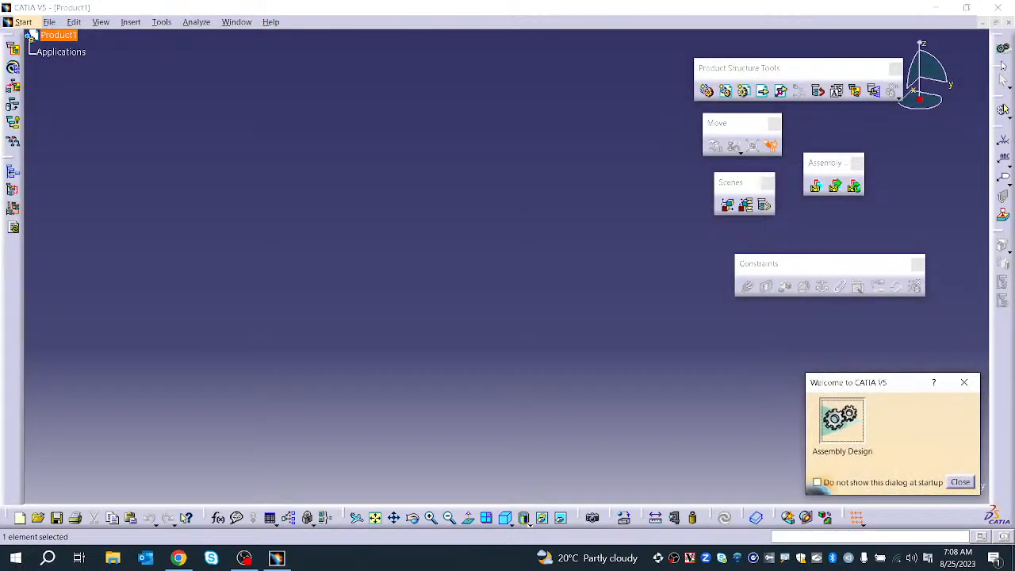
pyautogui.click(964, 382)
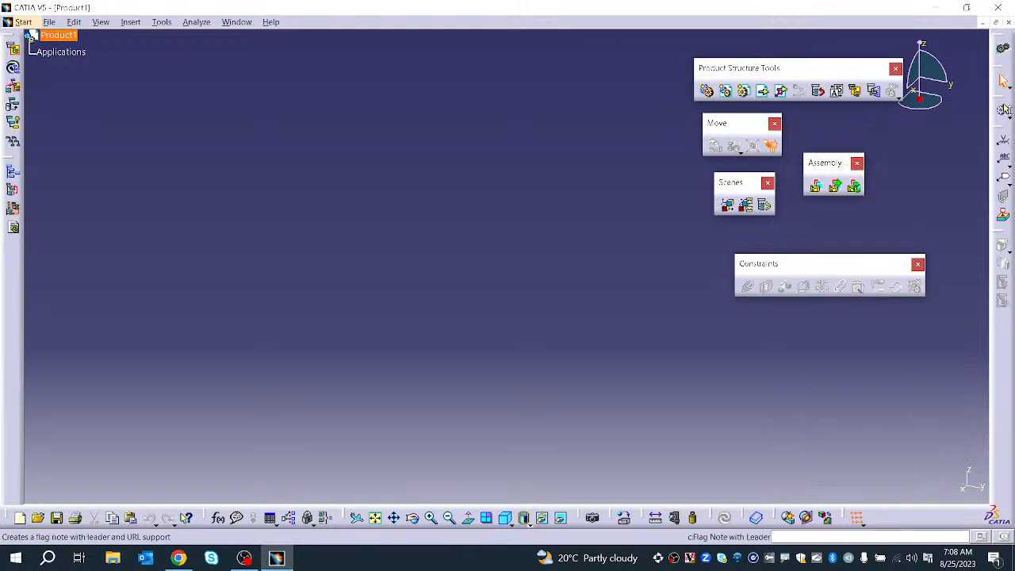
# Close the new empty product and reopen ComponentsA.1.CATProduct in cache mode
pyautogui.click(1008, 23)
pyautogui.click(36, 22)
pyautogui.click(42, 76)
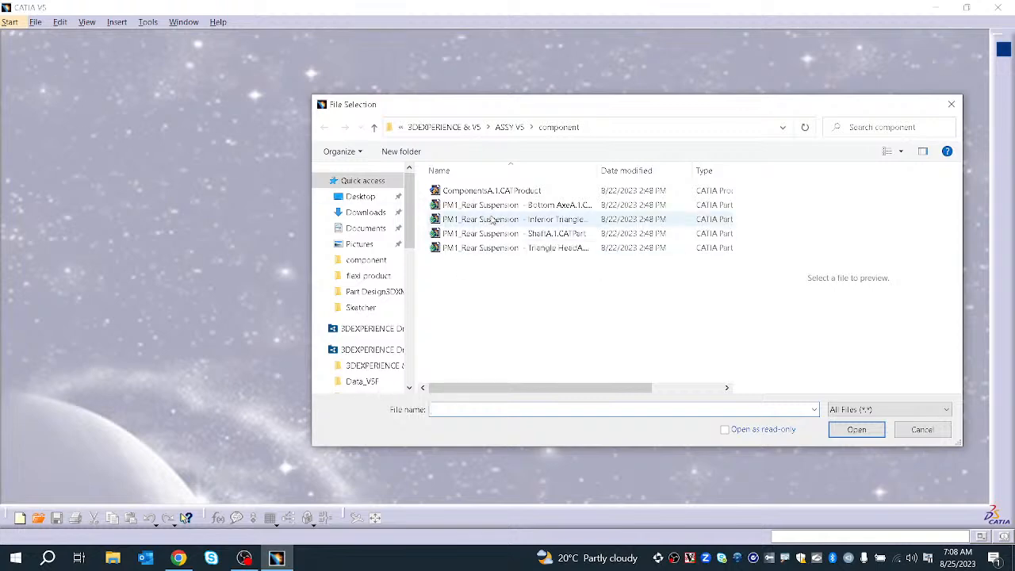
pyautogui.click(486, 190)
pyautogui.click(854, 429)
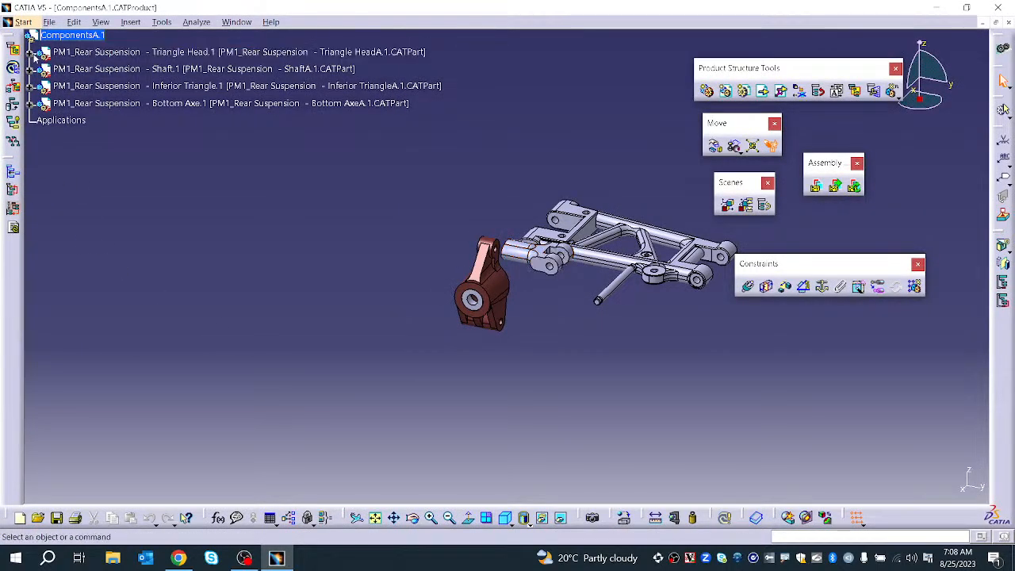
# Expand the Shaft, Inferior Triangle and Bottom Axe components, including the Inferior Triangle's publications, to examine what visualization mode exposes
pyautogui.click(31, 70)
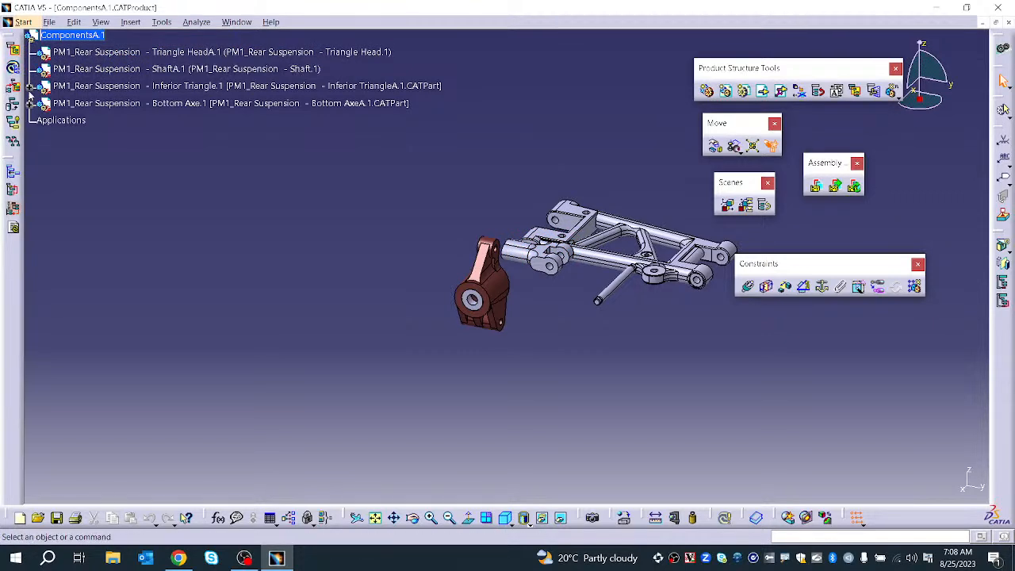
pyautogui.click(30, 87)
pyautogui.click(30, 86)
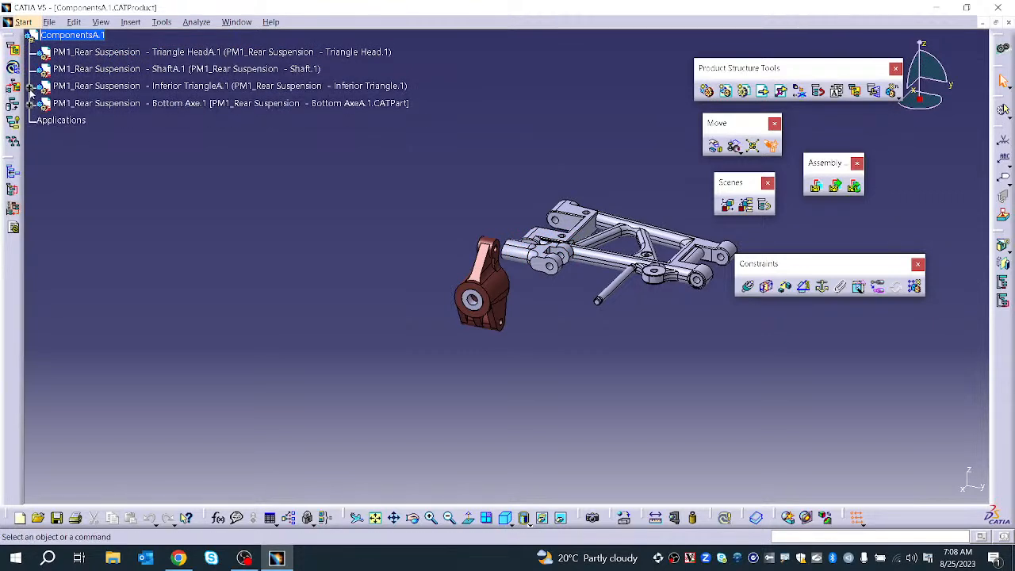
pyautogui.click(30, 86)
pyautogui.click(41, 104)
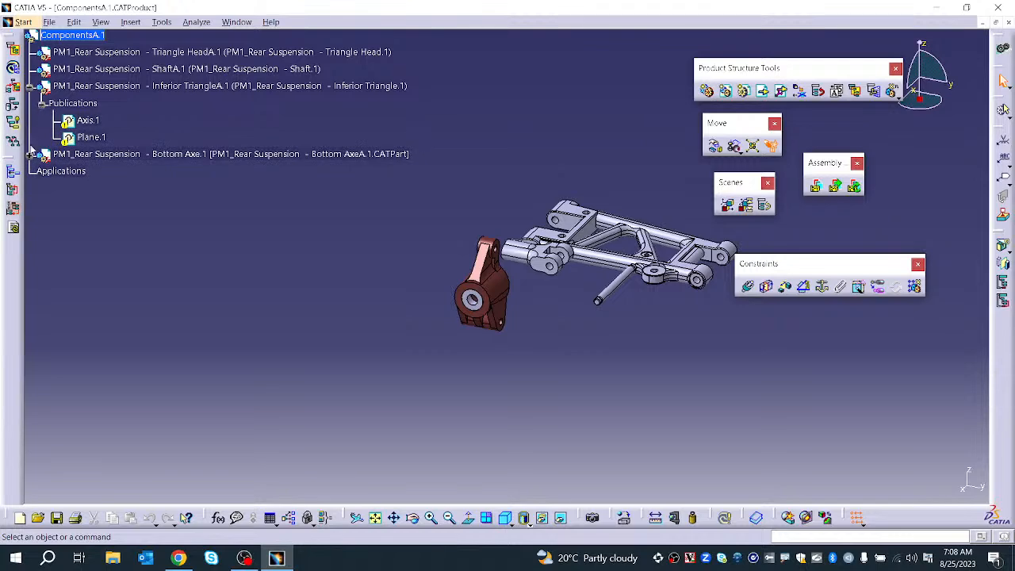
pyautogui.click(29, 156)
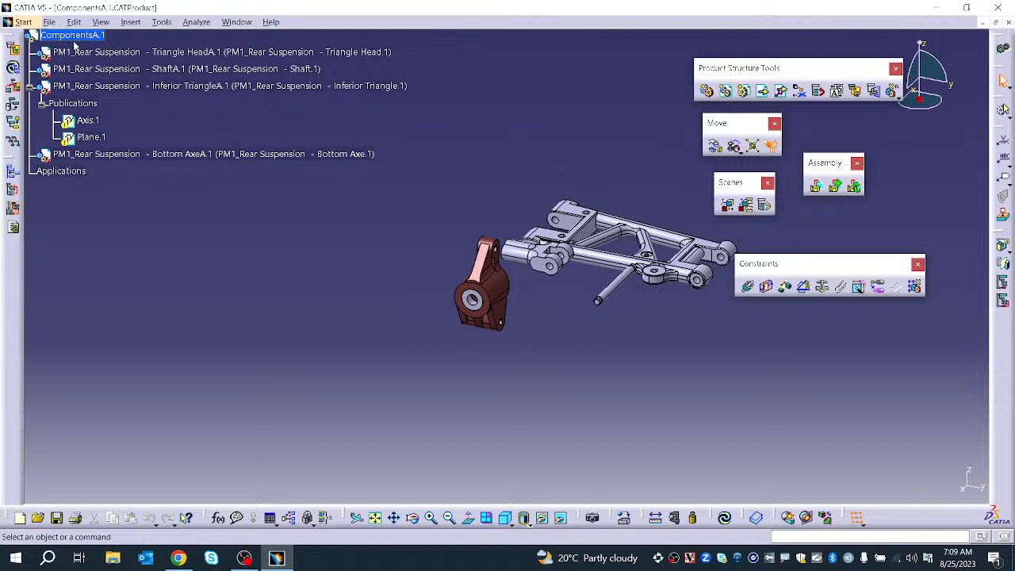
# Activate the Triangle HeadA.1 component to load its design data, and expand its part down to the PartBody features
pyautogui.doubleClick(97, 53)
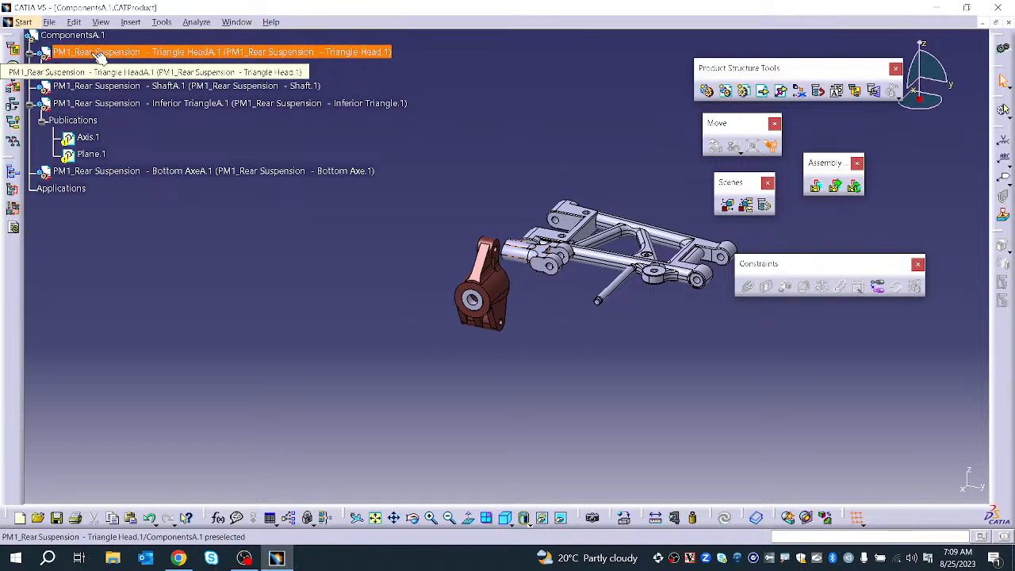
pyautogui.click(42, 72)
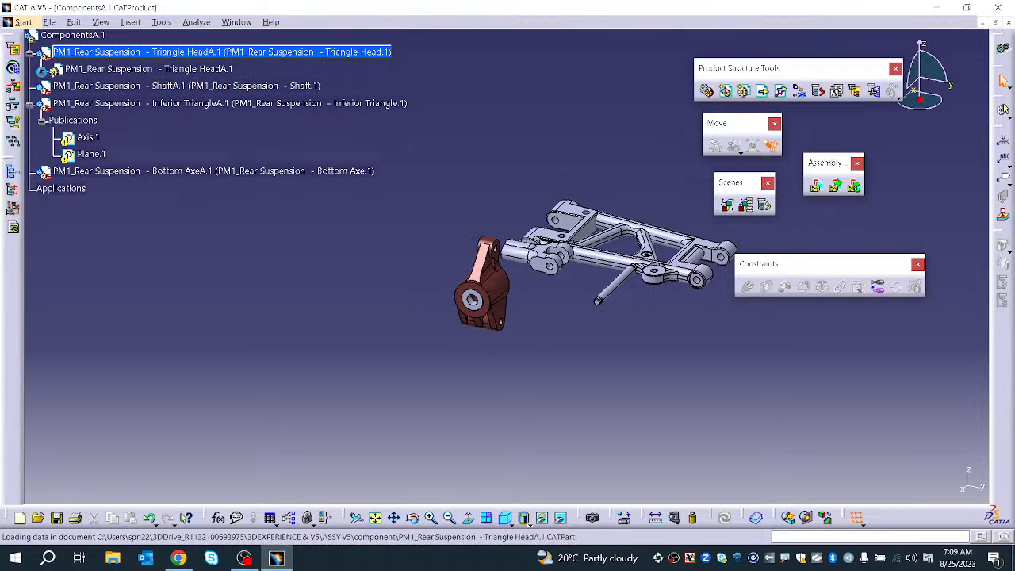
pyautogui.click(54, 137)
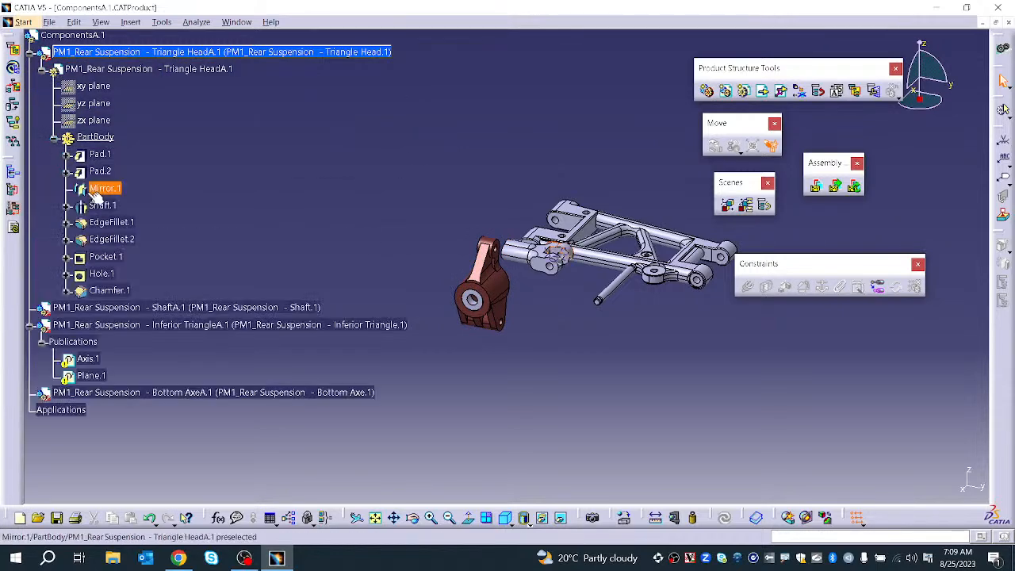
# Activate the ShaftA.1, Inferior TriangleA.1 and Bottom AxeA.1 components in turn to load their design data
pyautogui.doubleClick(76, 309)
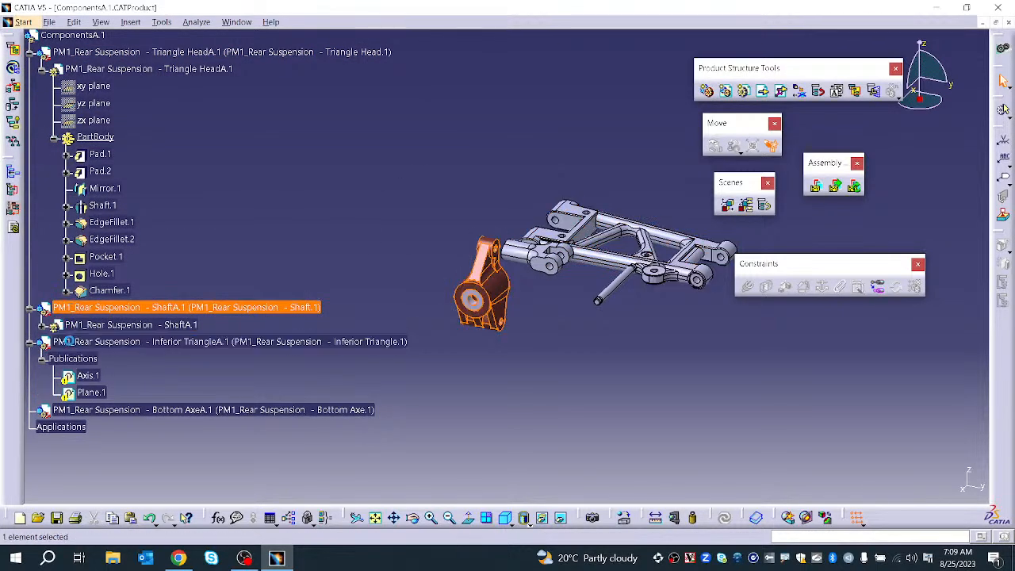
pyautogui.doubleClick(78, 344)
pyautogui.doubleClick(84, 428)
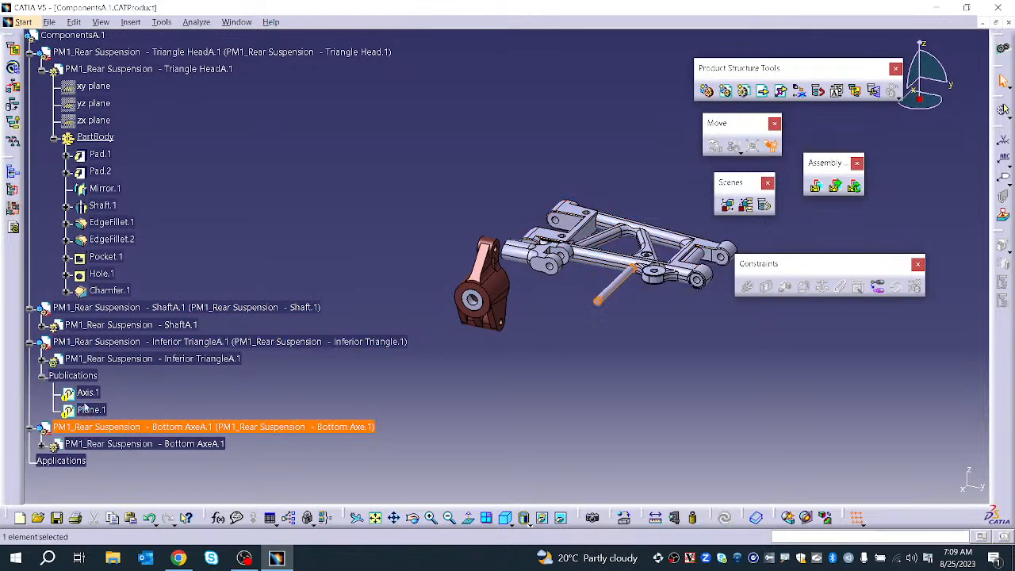
# Review the representation options for the ComponentsA.1 root, including Design Mode, Visualization Mode and Activate Terminal Node
pyautogui.rightClick(96, 36)
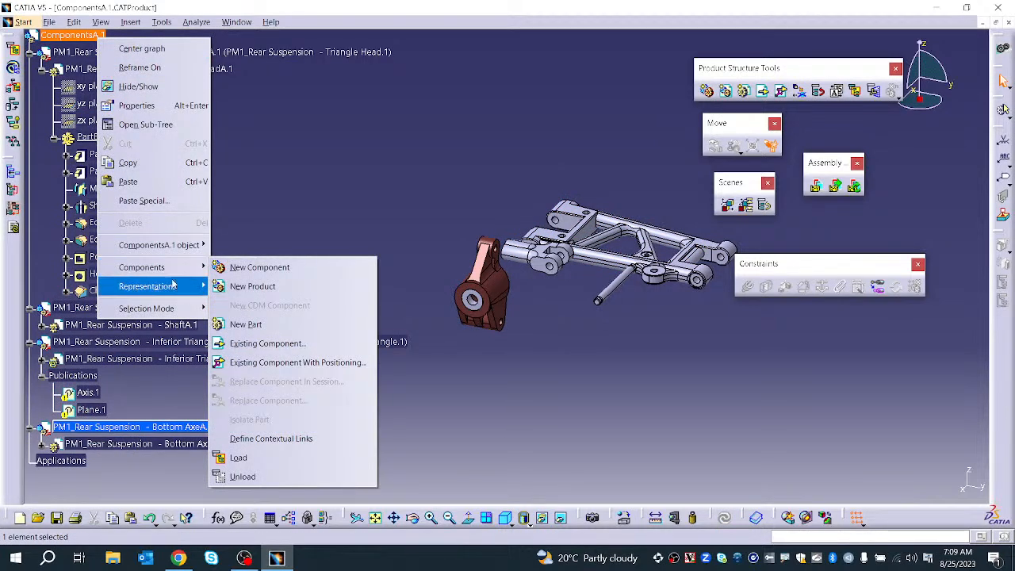
pyautogui.moveTo(173, 285)
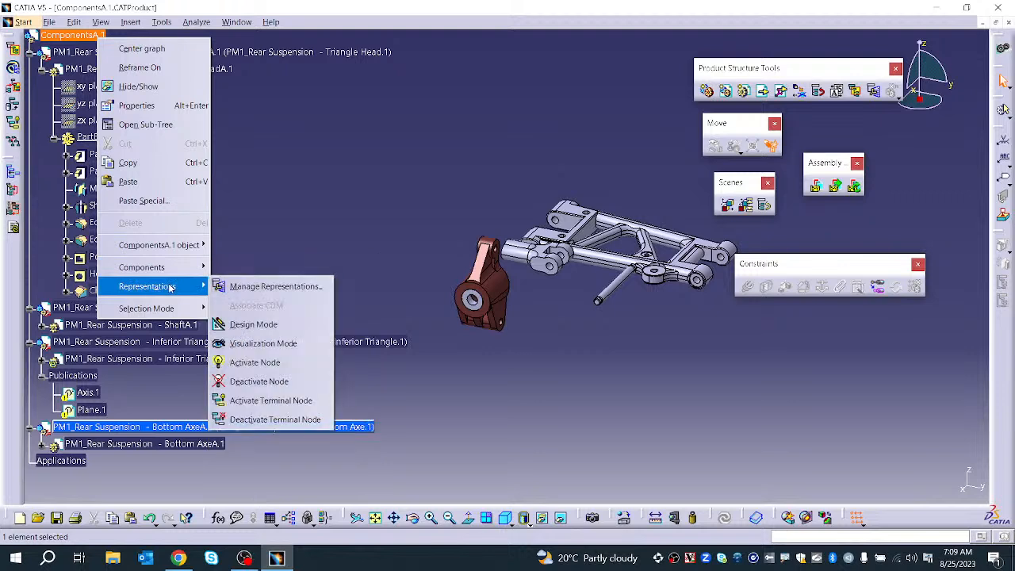
pyautogui.click(271, 401)
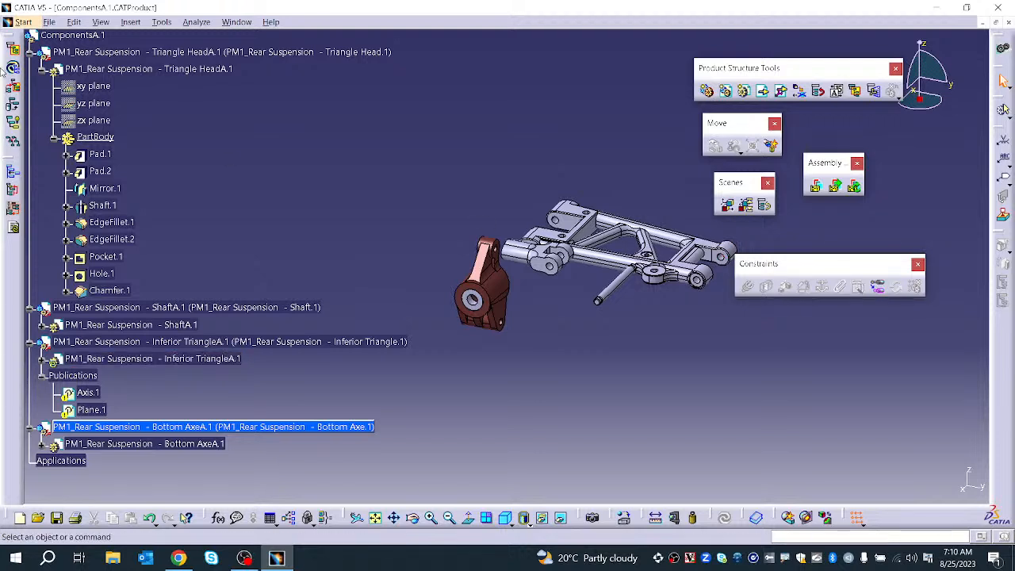
# Select the ComponentsA.1 root and dock the floating Assembly toolbar at the window's edge
pyautogui.click(67, 36)
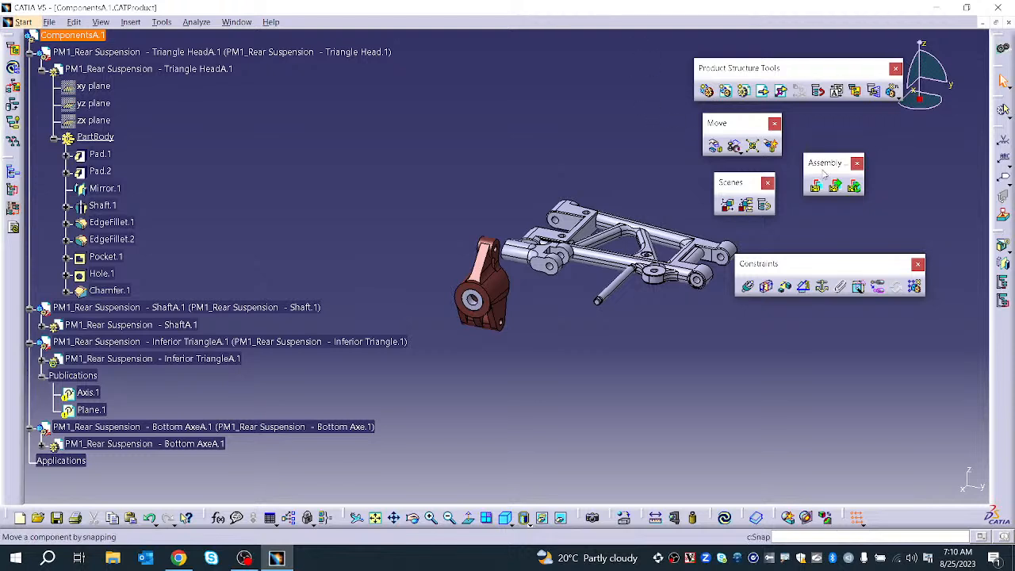
pyautogui.moveTo(976, 352); pyautogui.dragTo(1002, 357)
pyautogui.click(887, 208)
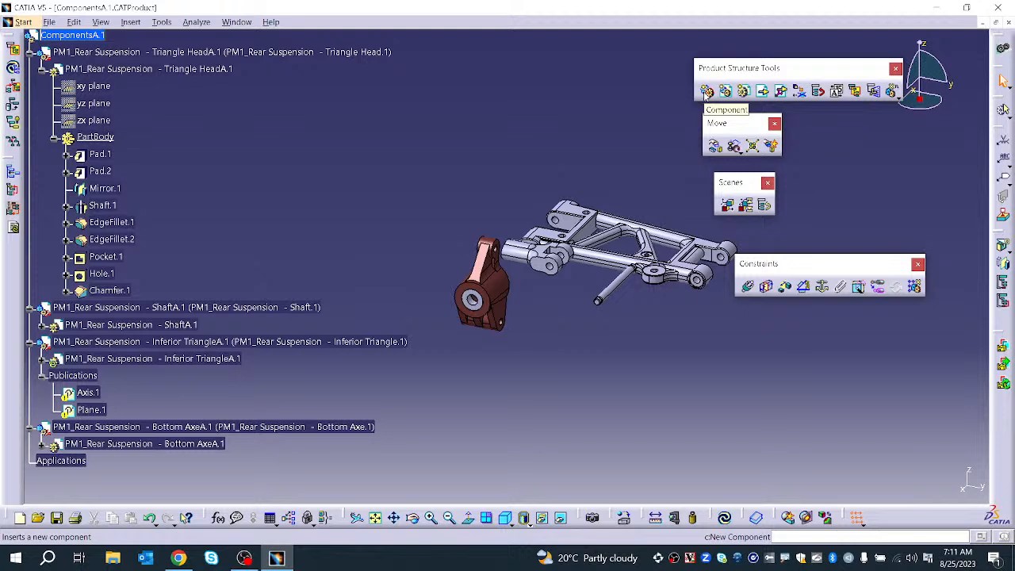
# Insert a new component under the ComponentsA.1 root and select it in the tree
pyautogui.click(705, 92)
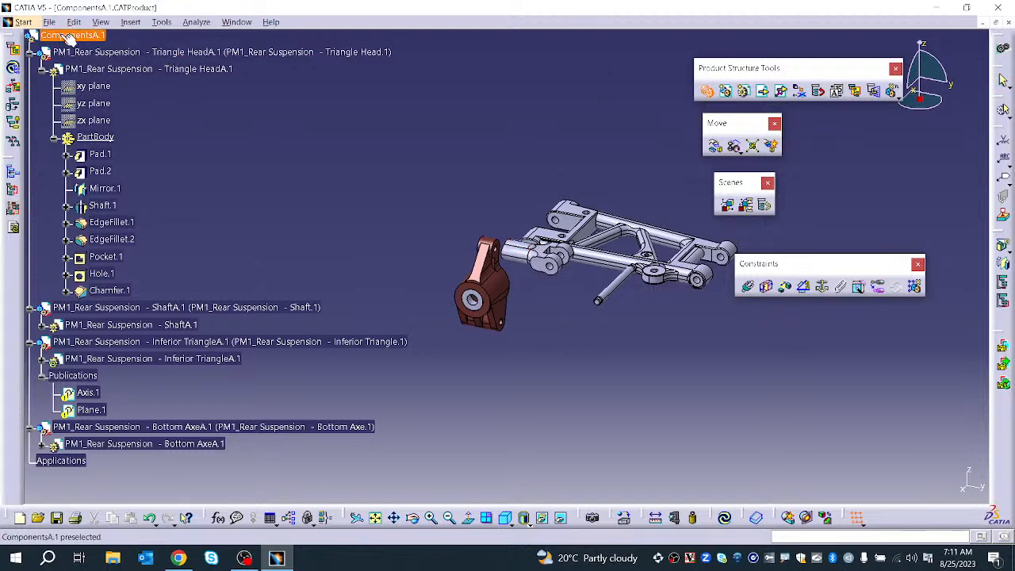
pyautogui.click(70, 37)
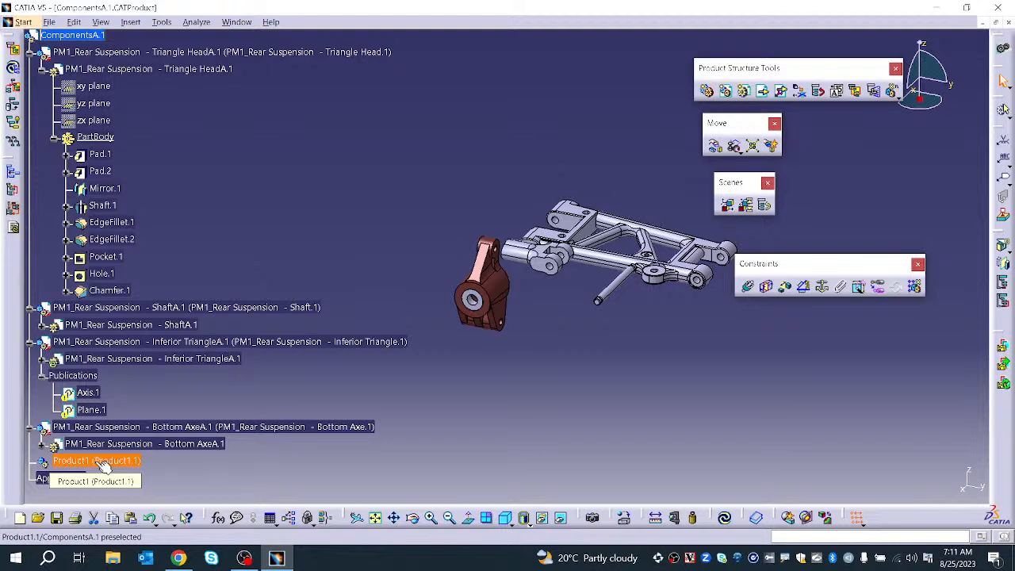
pyautogui.click(102, 463)
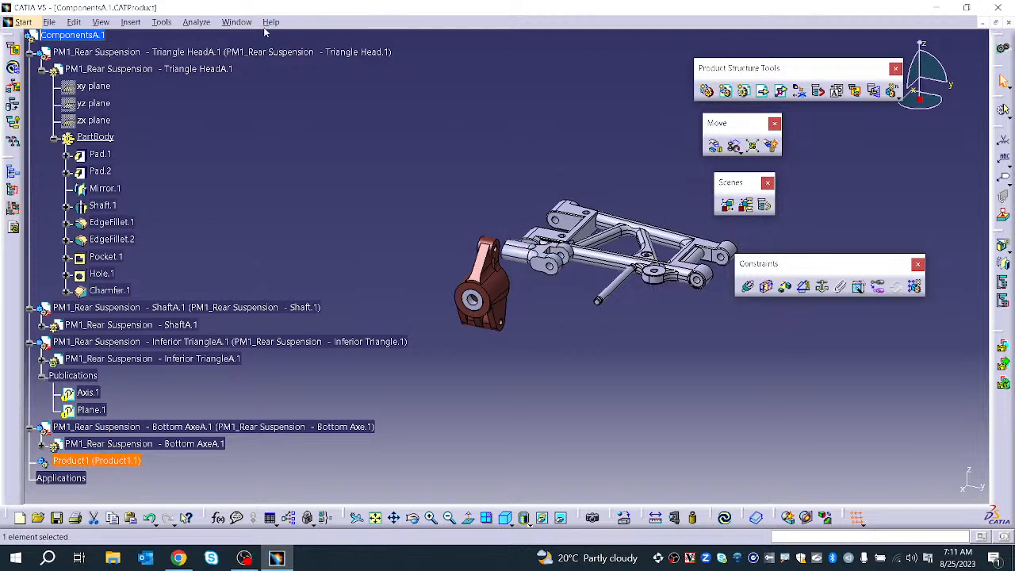
# Check the list of open windows and create a separate empty product in Assembly Design
pyautogui.click(237, 22)
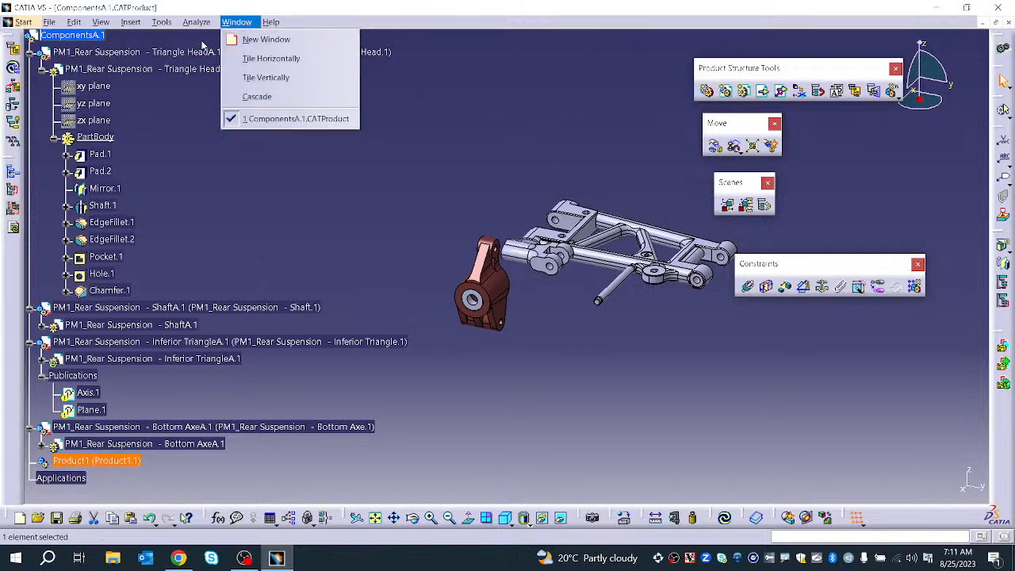
pyautogui.click(30, 24)
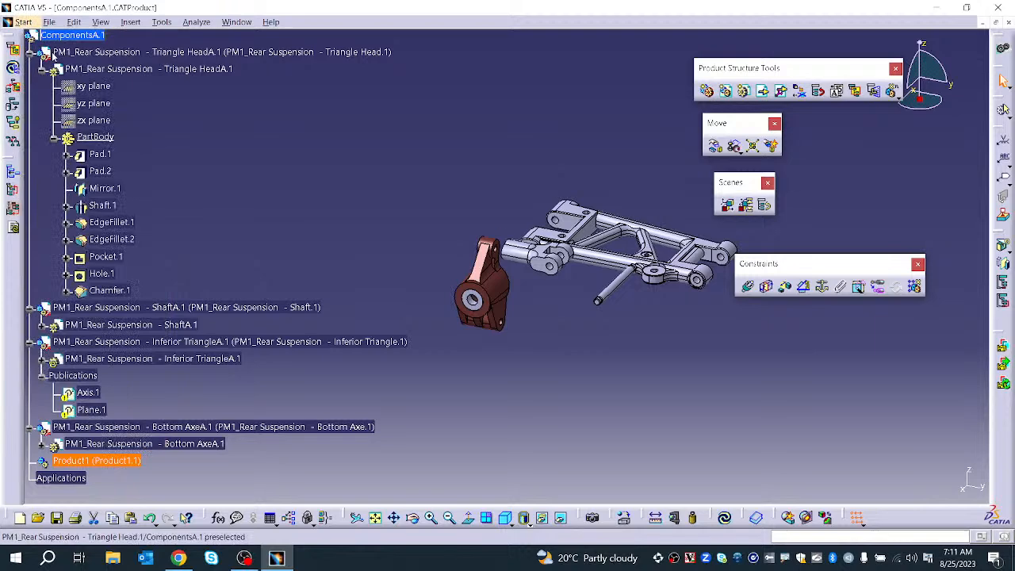
pyautogui.click(32, 24)
pyautogui.click(45, 62)
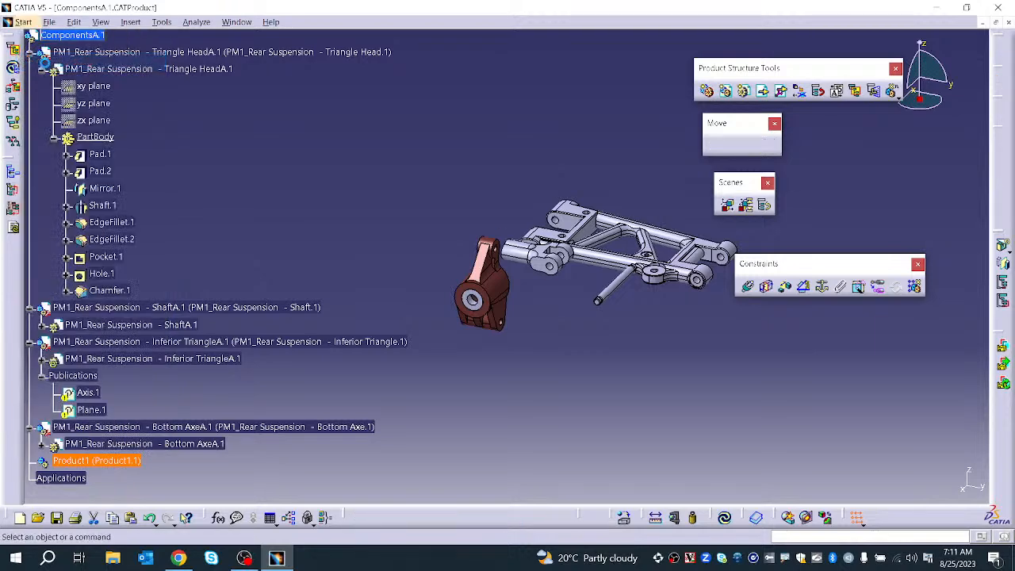
# Insert two new components under the Product2 root and one nested beneath the first, and expand the first component's branch
pyautogui.click(707, 90)
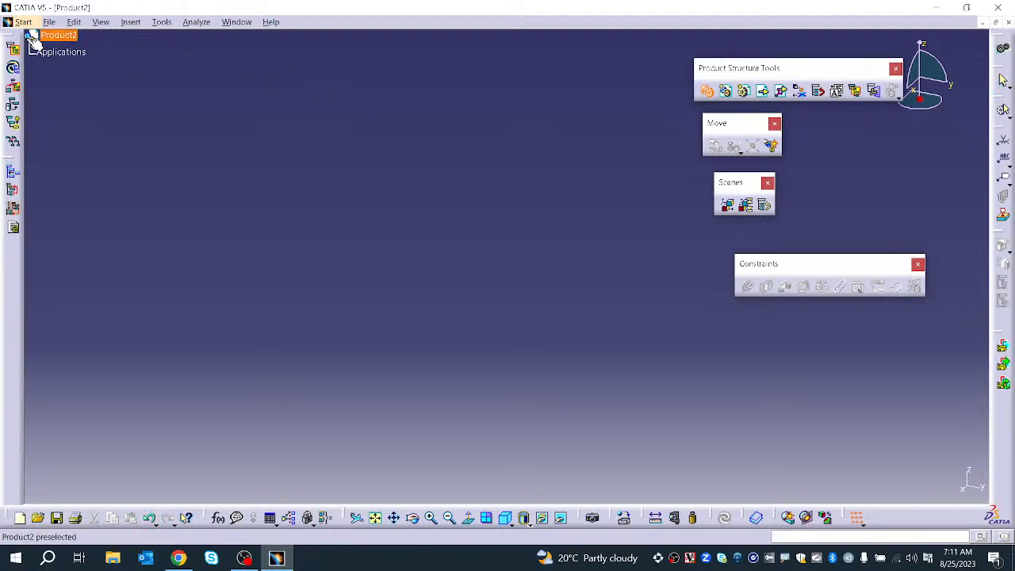
pyautogui.click(55, 34)
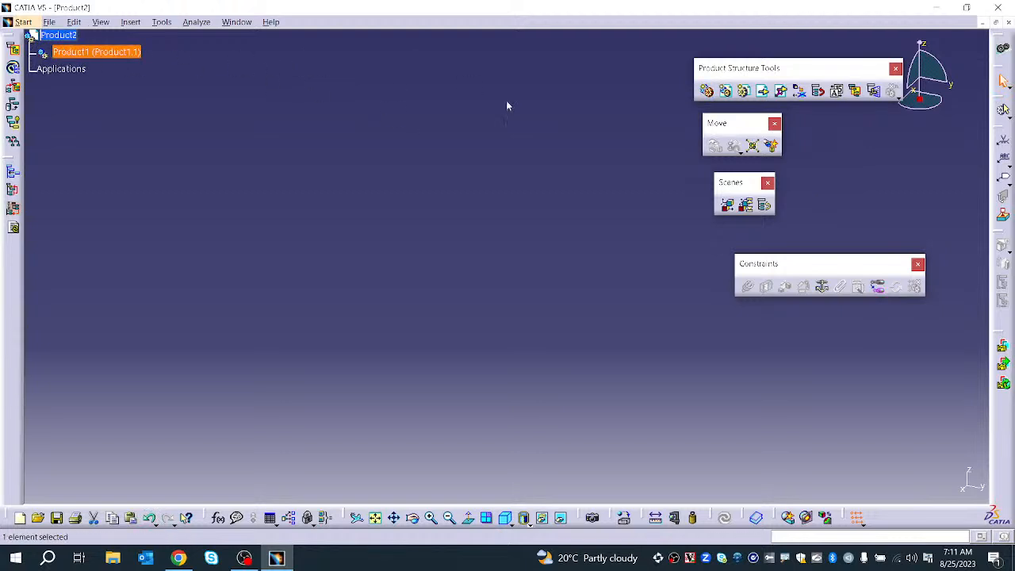
pyautogui.click(706, 90)
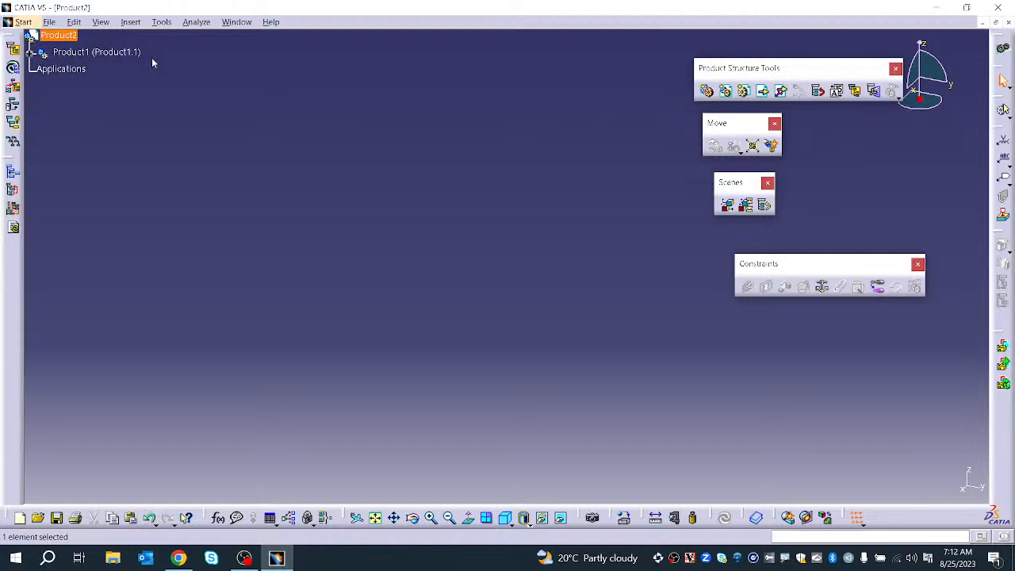
pyautogui.click(704, 92)
pyautogui.click(56, 35)
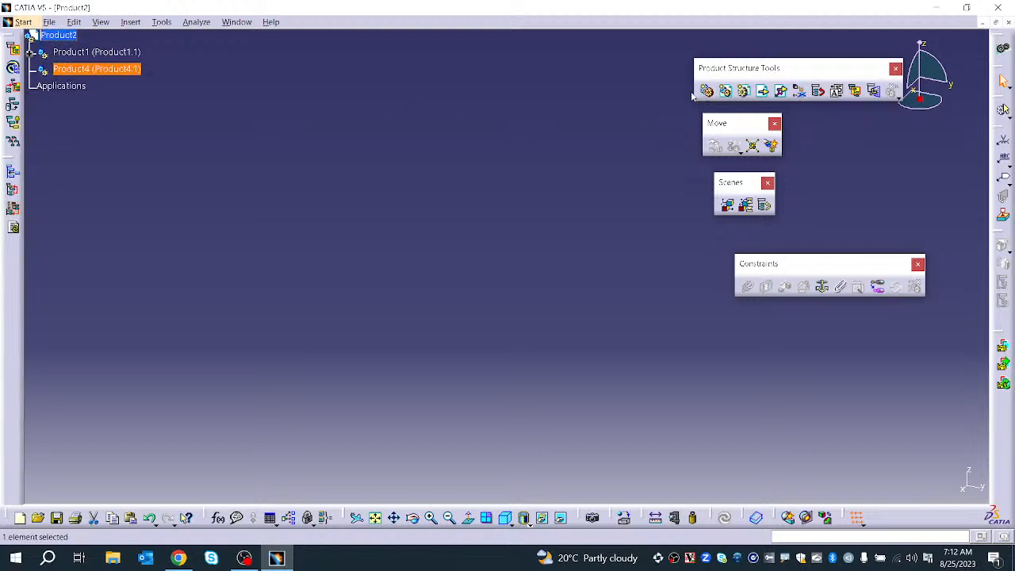
pyautogui.click(29, 52)
pyautogui.click(367, 104)
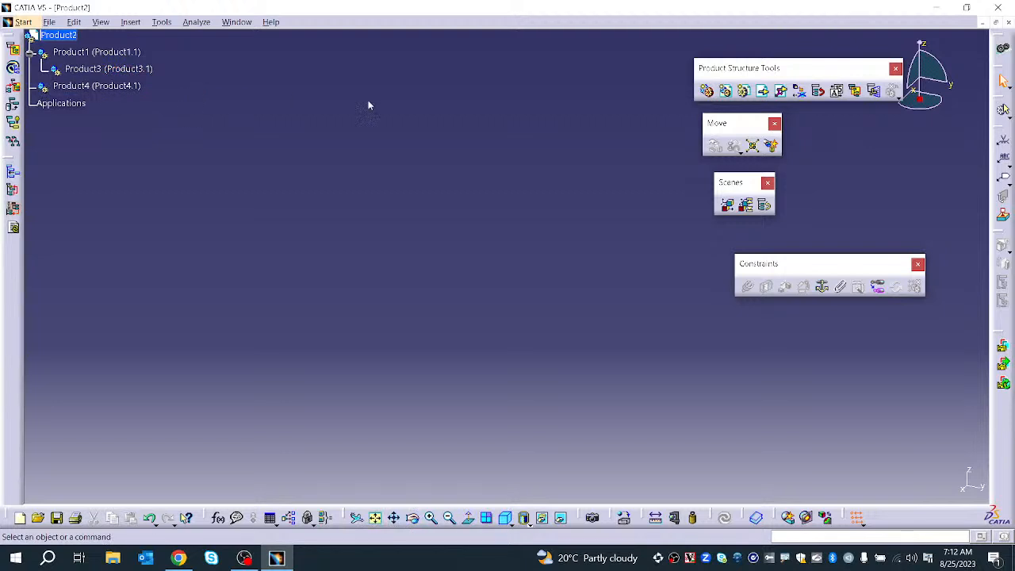
# Insert a new product, rather than a component, under the Product2 root
pyautogui.click(725, 92)
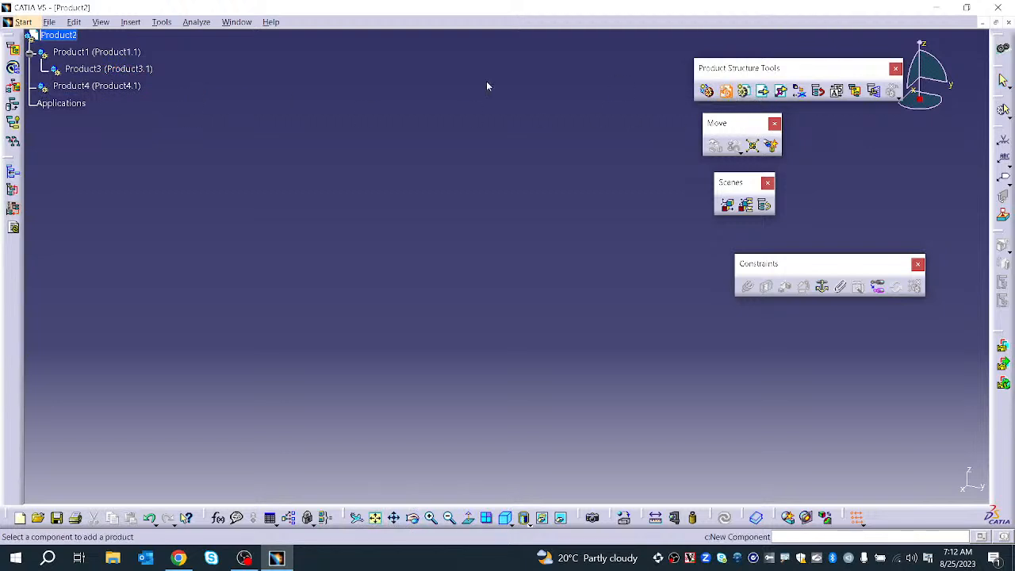
pyautogui.click(32, 35)
pyautogui.click(207, 136)
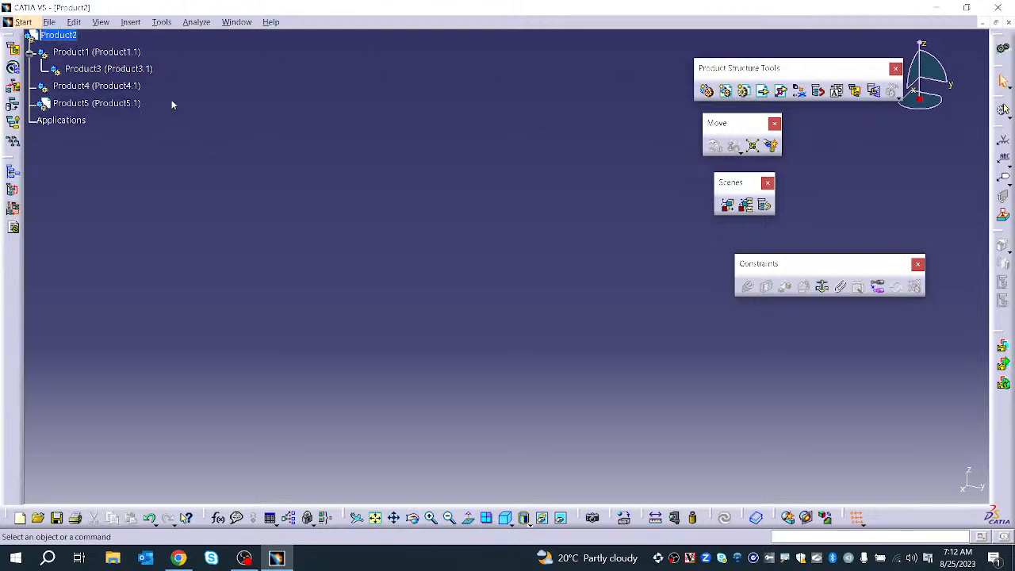
# Start saving Product2.CATProduct under a new location from Save Management and create a new folder on the Desktop for it
pyautogui.click(49, 21)
pyautogui.click(95, 176)
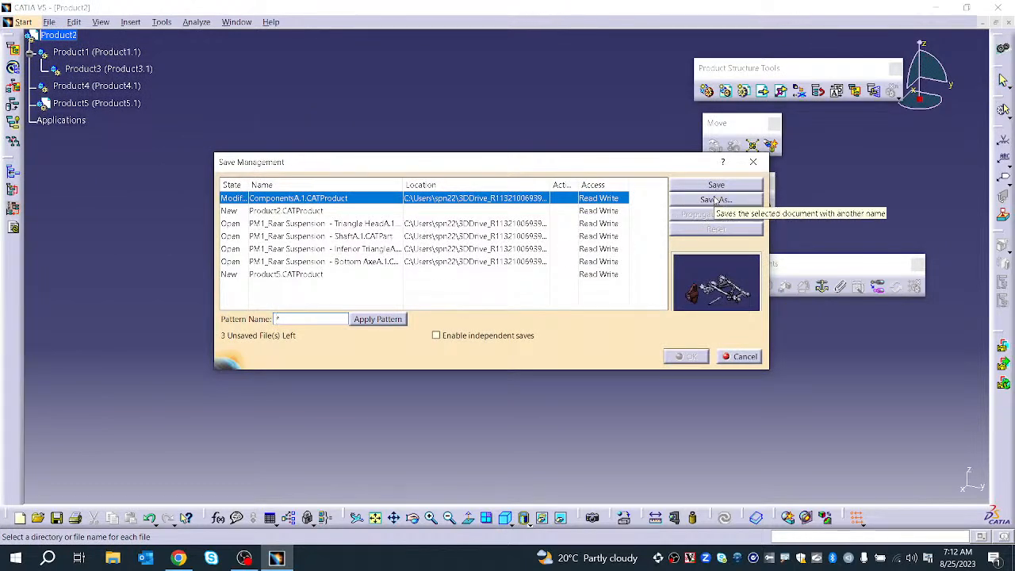
pyautogui.click(339, 213)
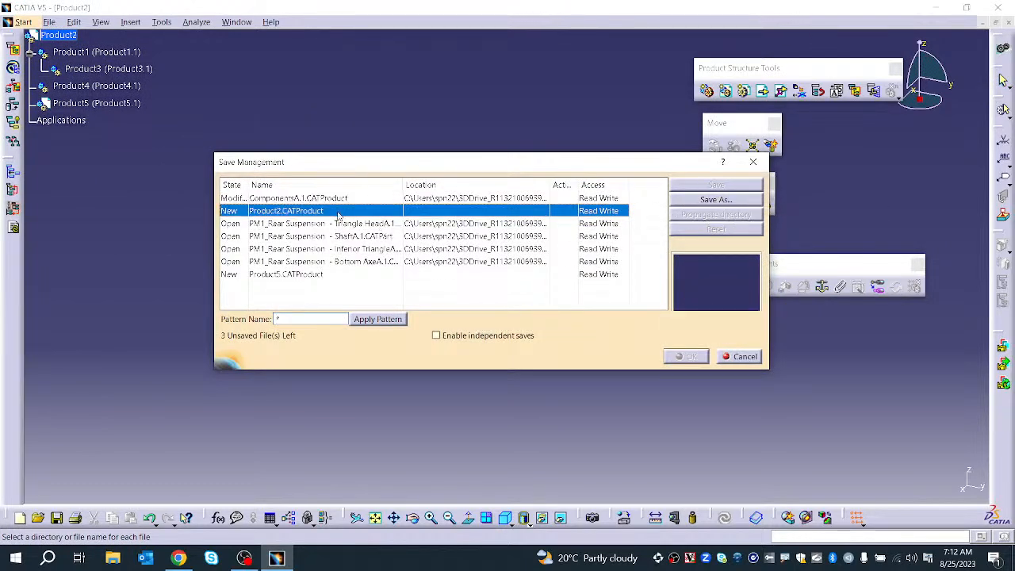
pyautogui.click(716, 199)
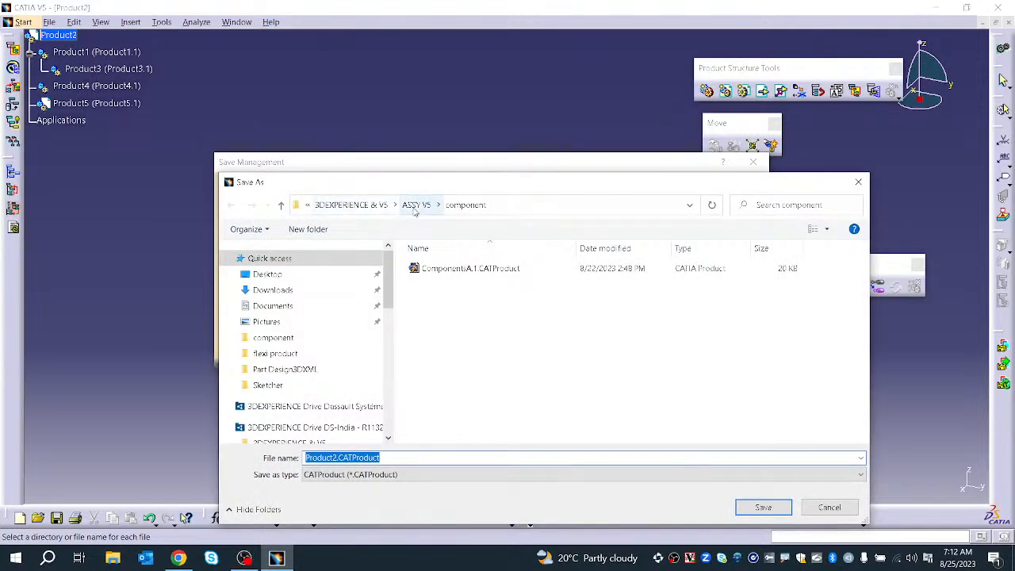
pyautogui.click(367, 208)
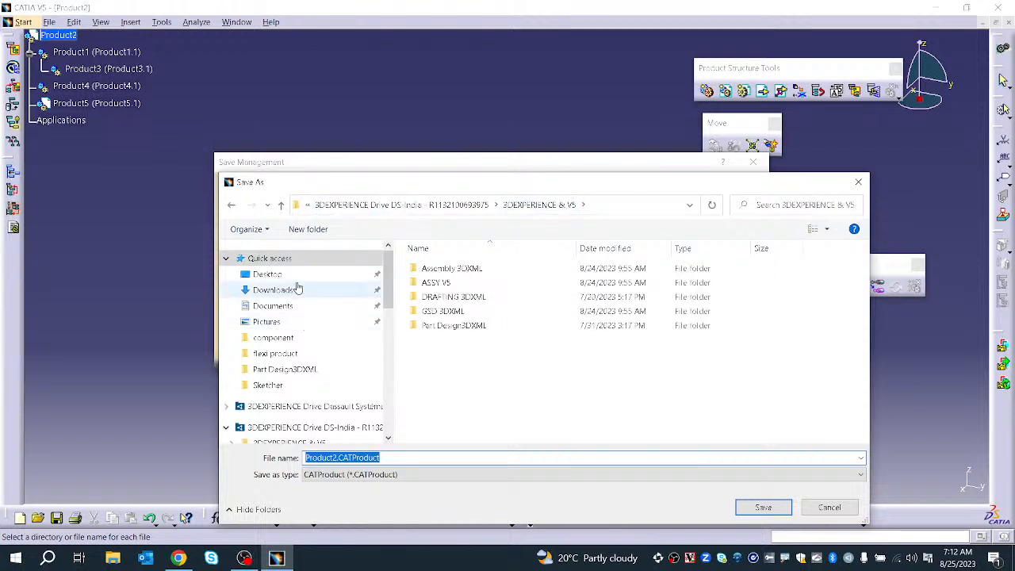
pyautogui.click(270, 274)
pyautogui.rightClick(457, 357)
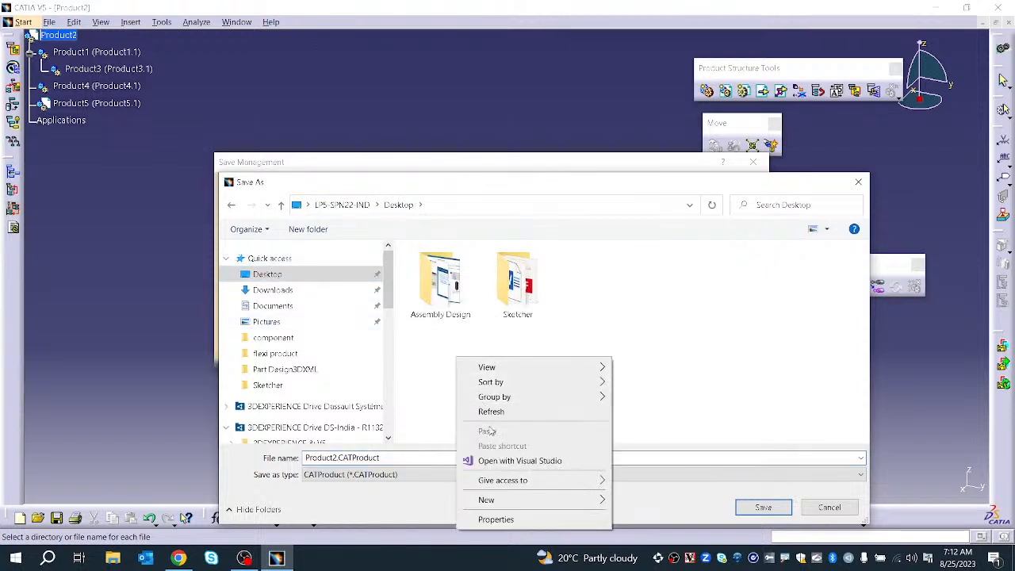
pyautogui.moveTo(483, 501)
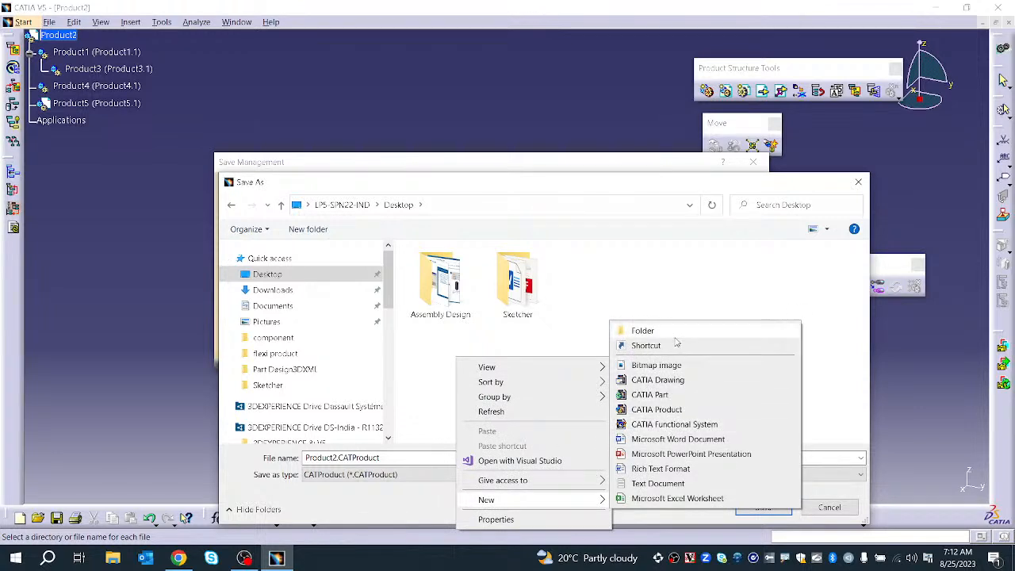
pyautogui.click(673, 332)
# Save Product2.CATProduct in the Desktop's New folder, and propagate that directory to Product5.CATProduct
pyautogui.doubleClick(594, 294)
pyautogui.rightClick(519, 319)
pyautogui.click(498, 386)
pyautogui.click(751, 508)
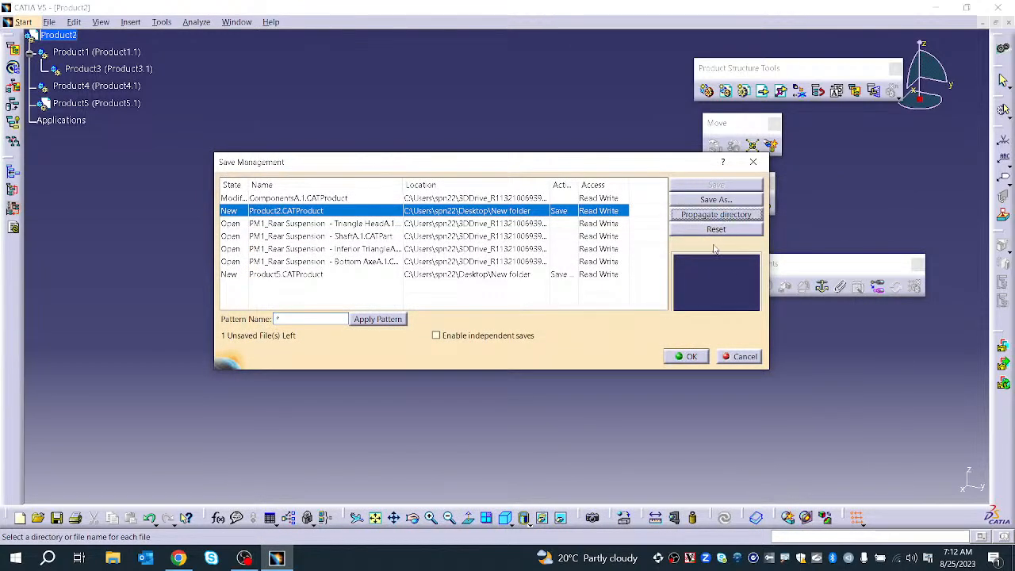
pyautogui.click(685, 356)
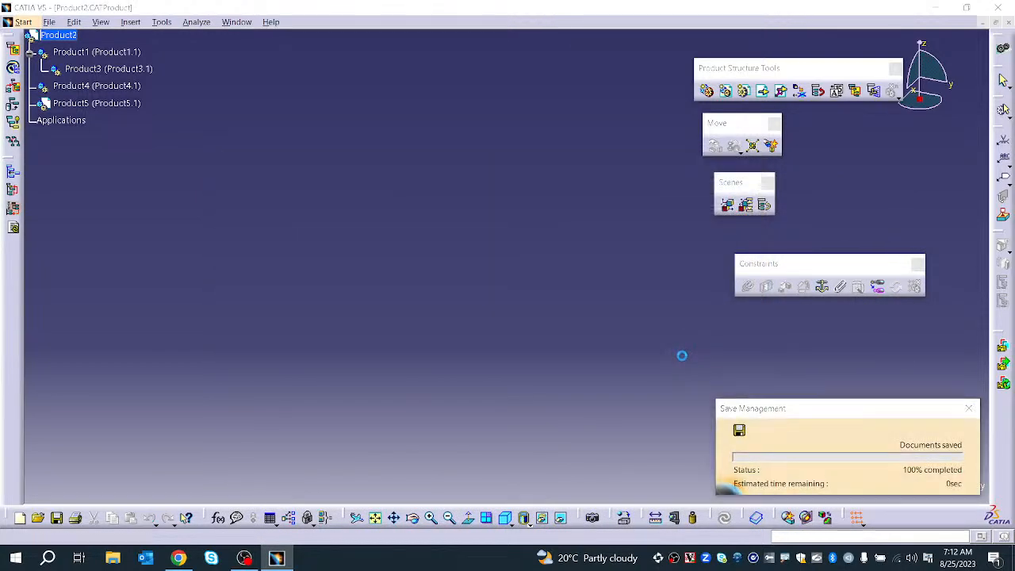
# Close Product2, examine the saved files in the Desktop's New folder, and open Product2.CATProduct from there
pyautogui.click(1008, 25)
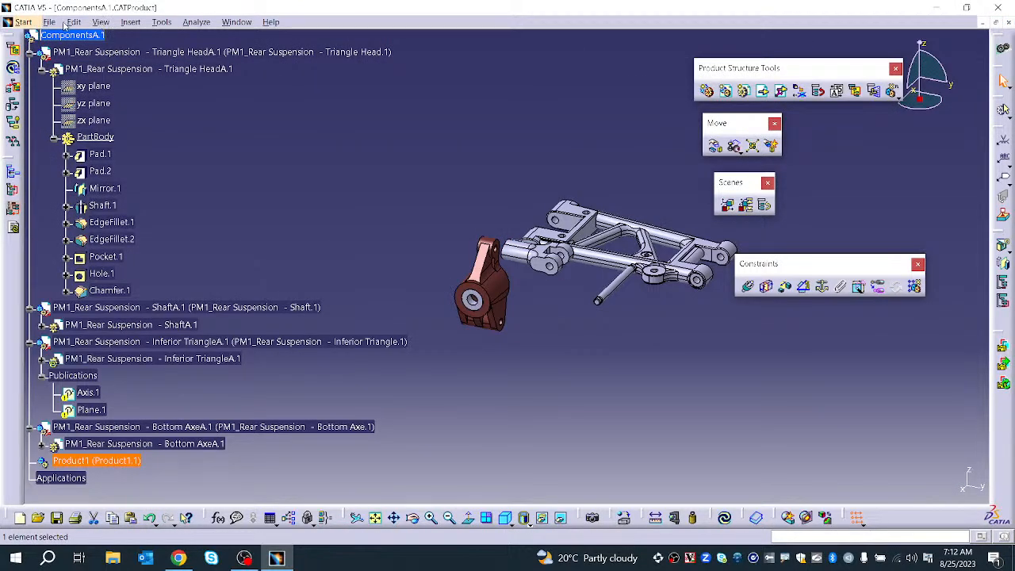
pyautogui.click(51, 22)
pyautogui.click(70, 77)
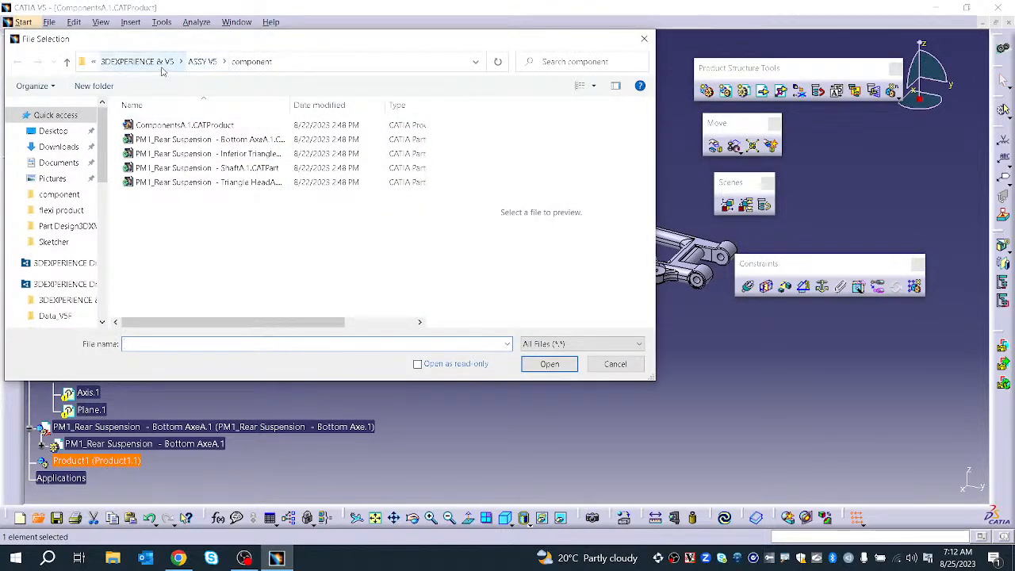
pyautogui.click(75, 132)
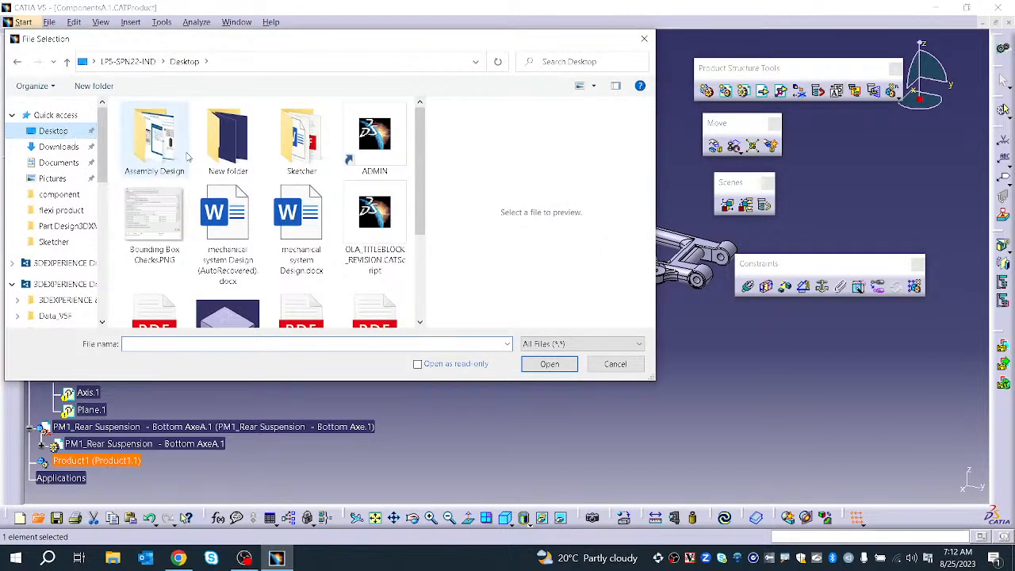
pyautogui.doubleClick(227, 139)
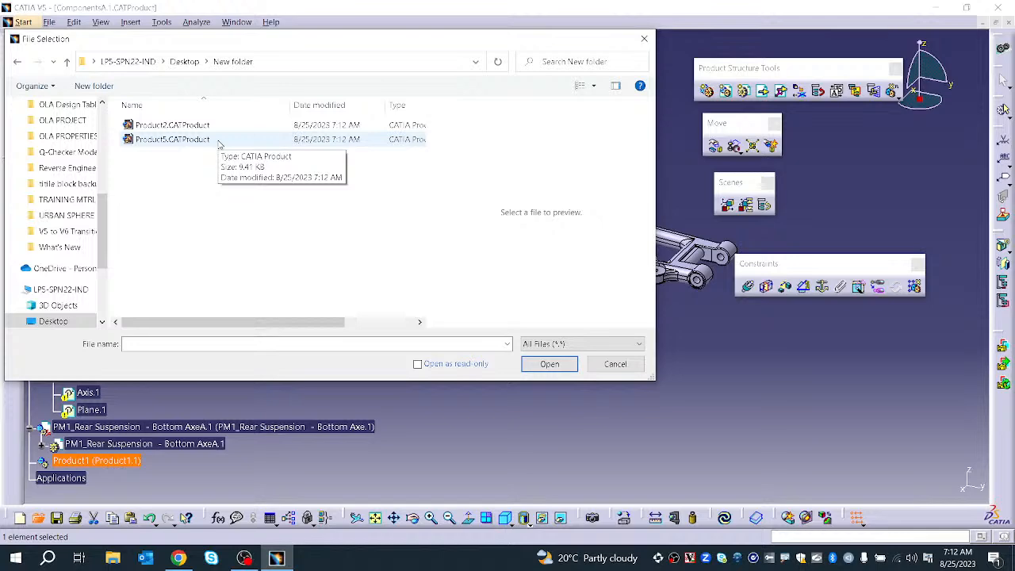
pyautogui.click(227, 127)
pyautogui.click(542, 364)
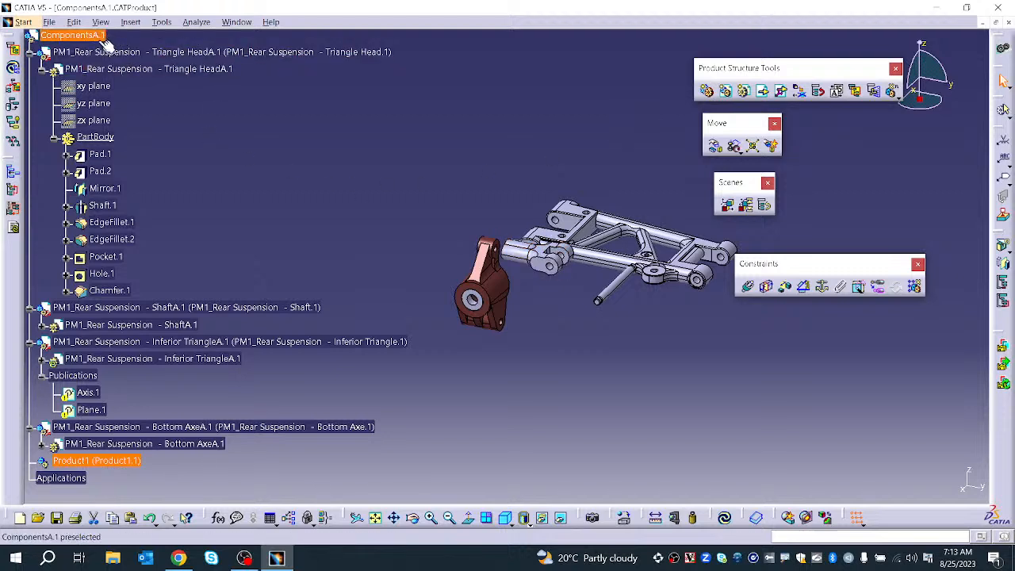
# Collapse the Triangle HeadA.1, ShaftA.1 and Inferior TriangleA.1 branches in the ComponentsA.1 tree
pyautogui.click(30, 52)
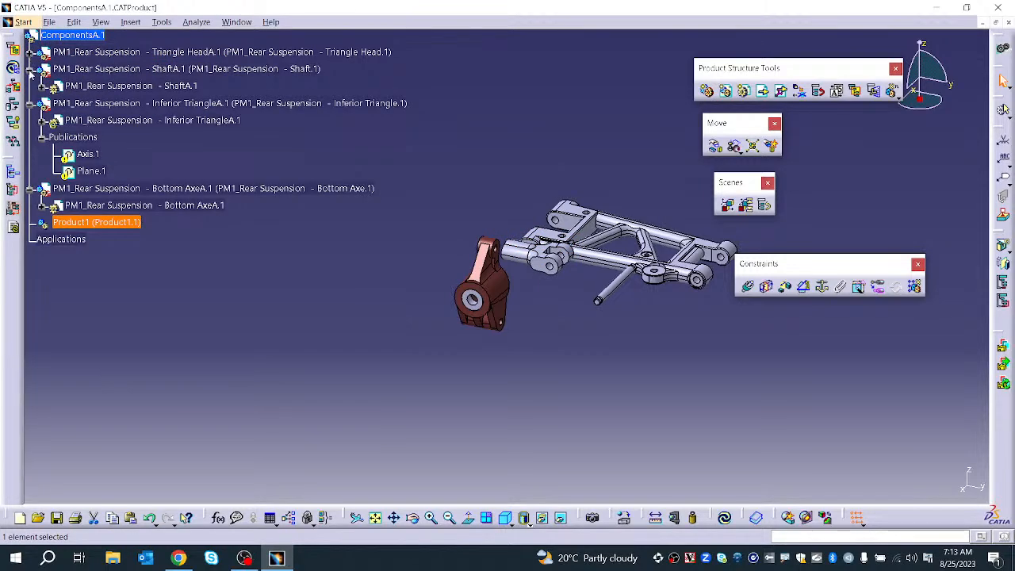
pyautogui.click(29, 69)
pyautogui.click(29, 86)
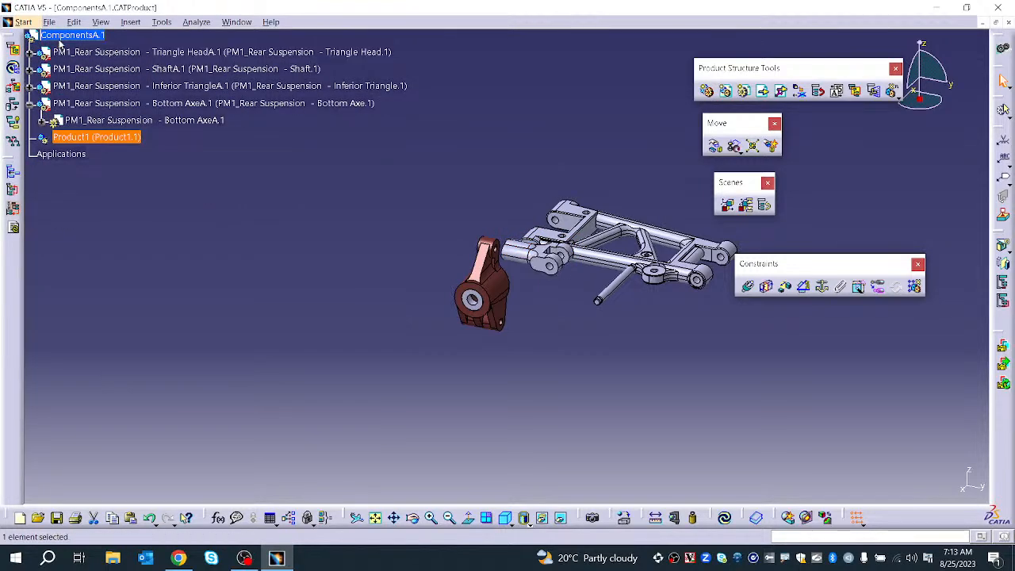
# Move the floating Product Structure Tools toolbar away from the compass, into the open area above the suspension model
pyautogui.rightClick(65, 35)
pyautogui.moveTo(107, 261)
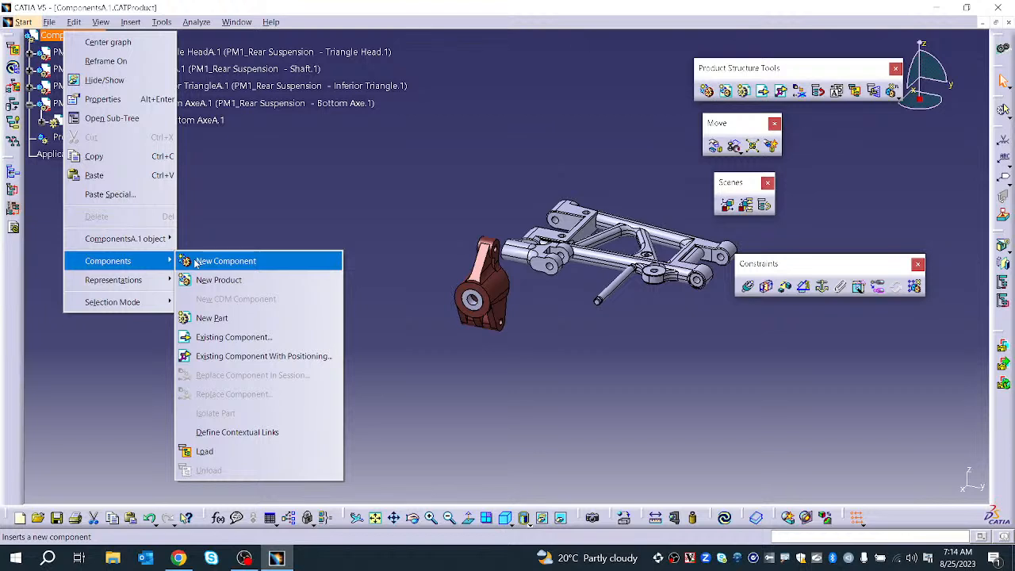
pyautogui.click(736, 68)
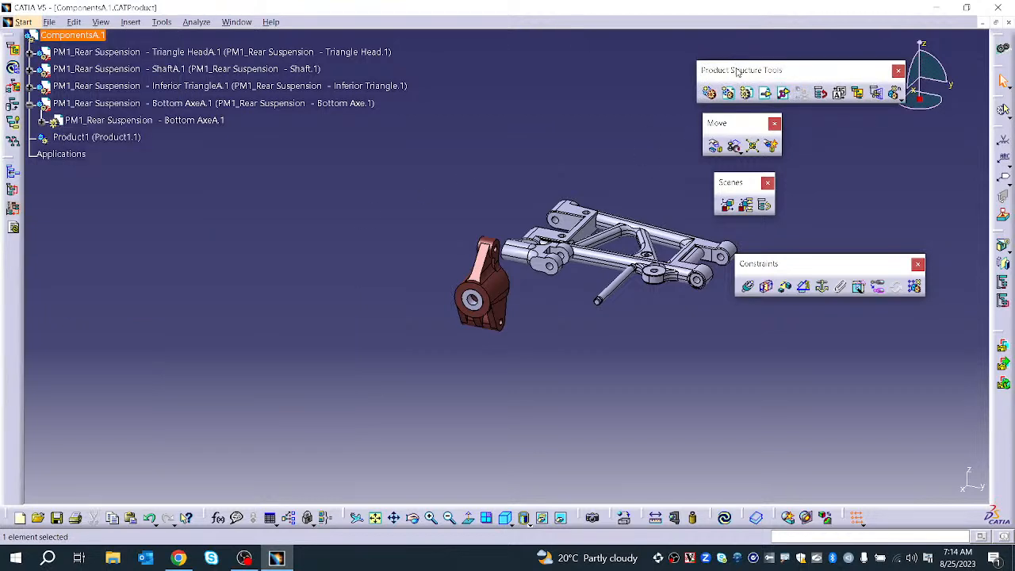
pyautogui.moveTo(737, 72); pyautogui.dragTo(525, 55)
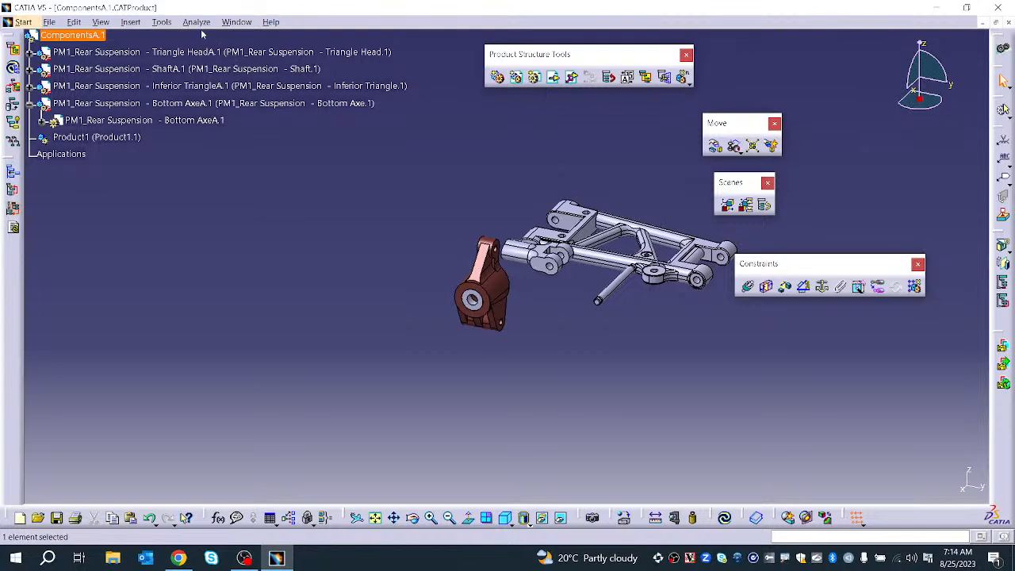
# Examine the commands available for inserting new and existing components, products and parts into ComponentsA.1
pyautogui.click(131, 22)
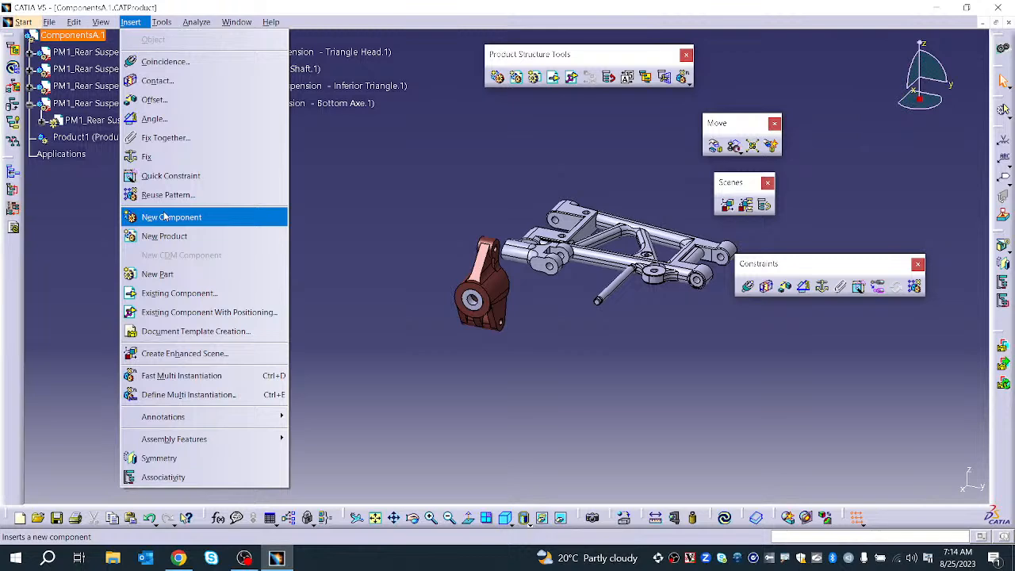
pyautogui.click(72, 248)
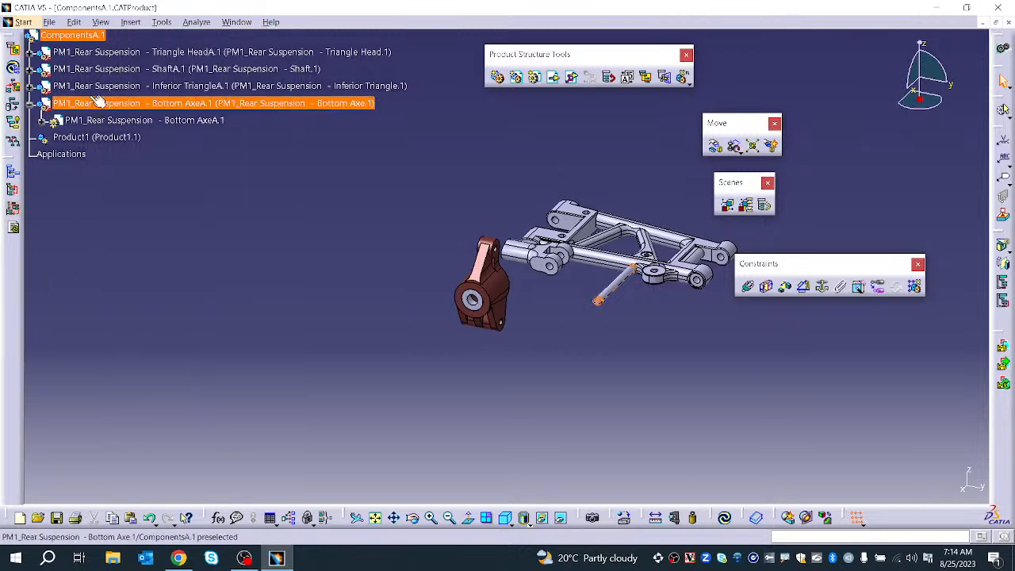
pyautogui.rightClick(96, 36)
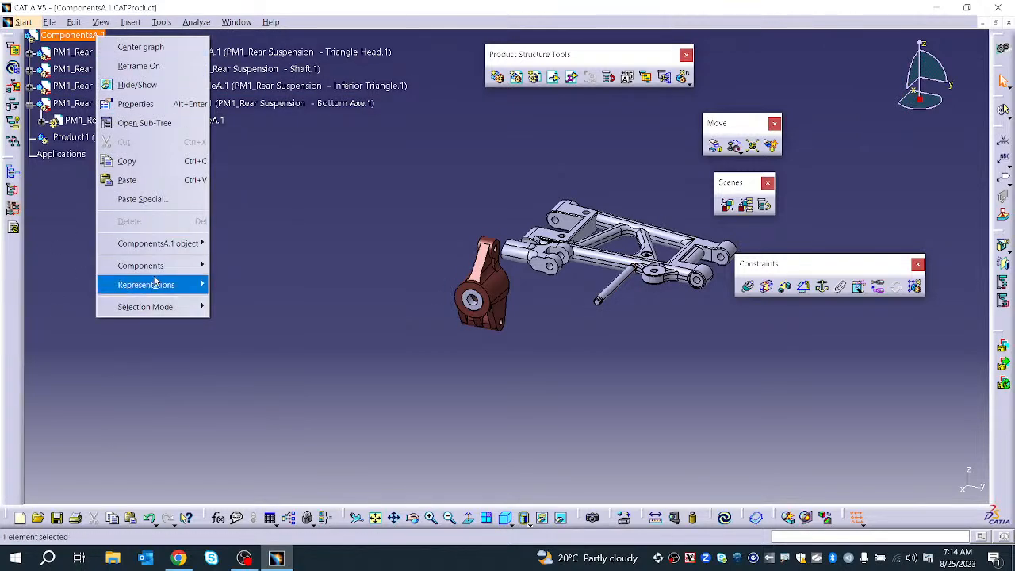
pyautogui.moveTo(163, 271)
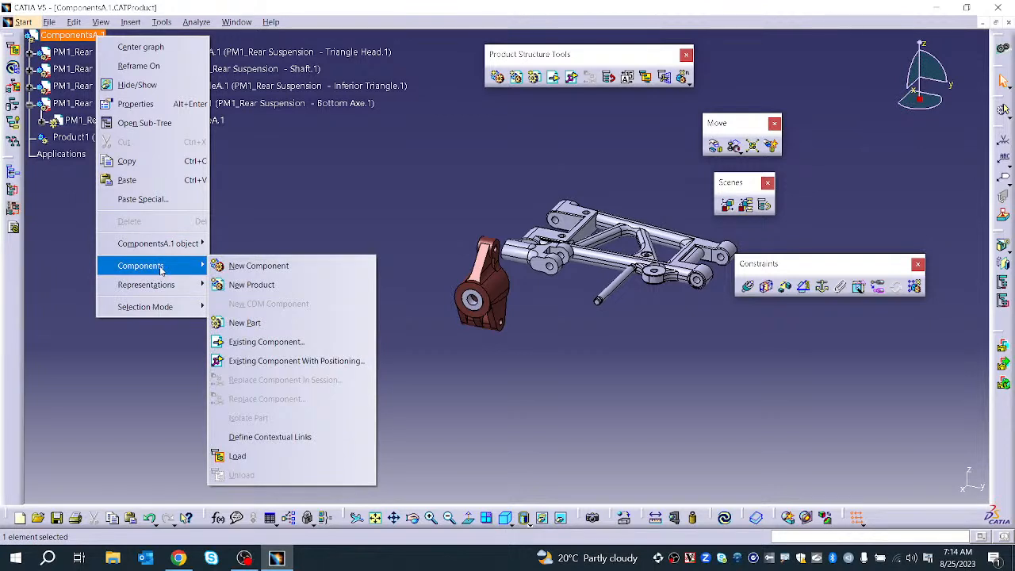
pyautogui.click(258, 294)
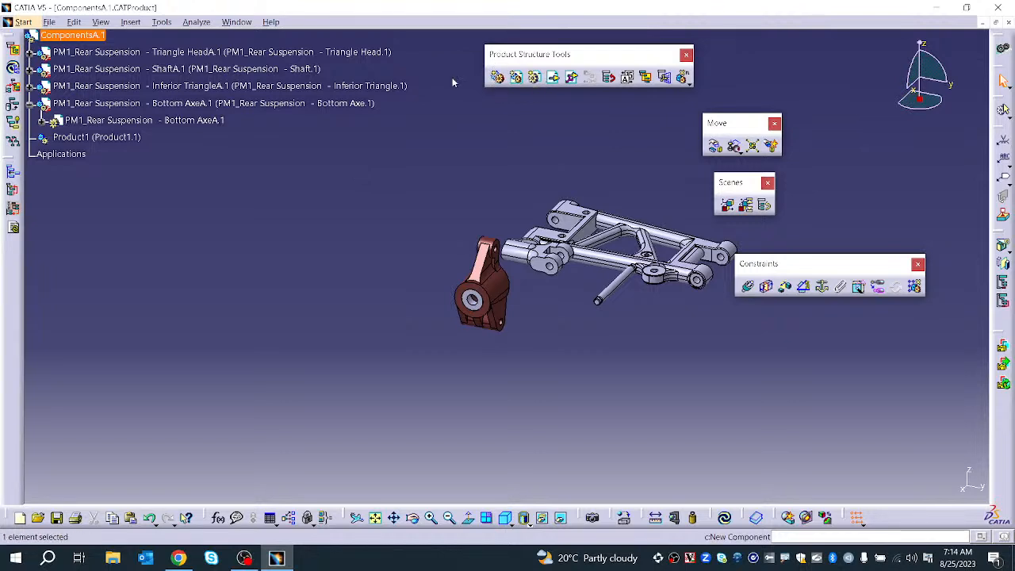
pyautogui.click(130, 22)
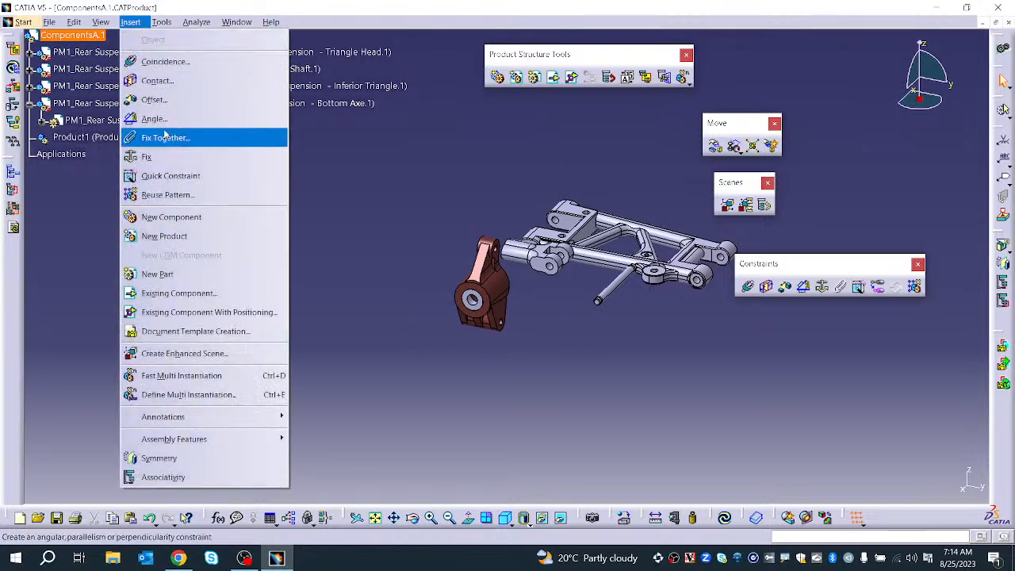
pyautogui.click(400, 273)
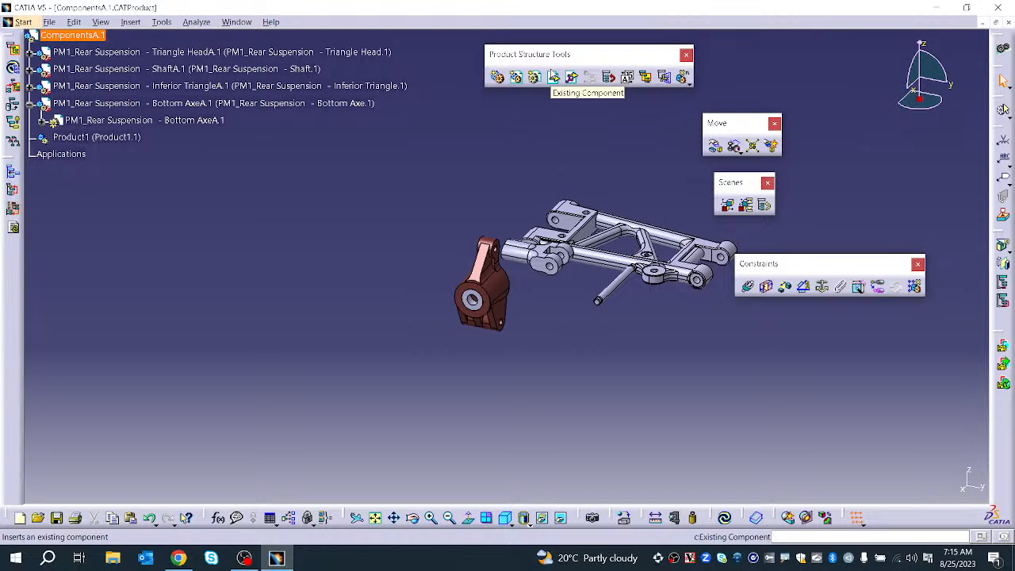
pyautogui.click(553, 77)
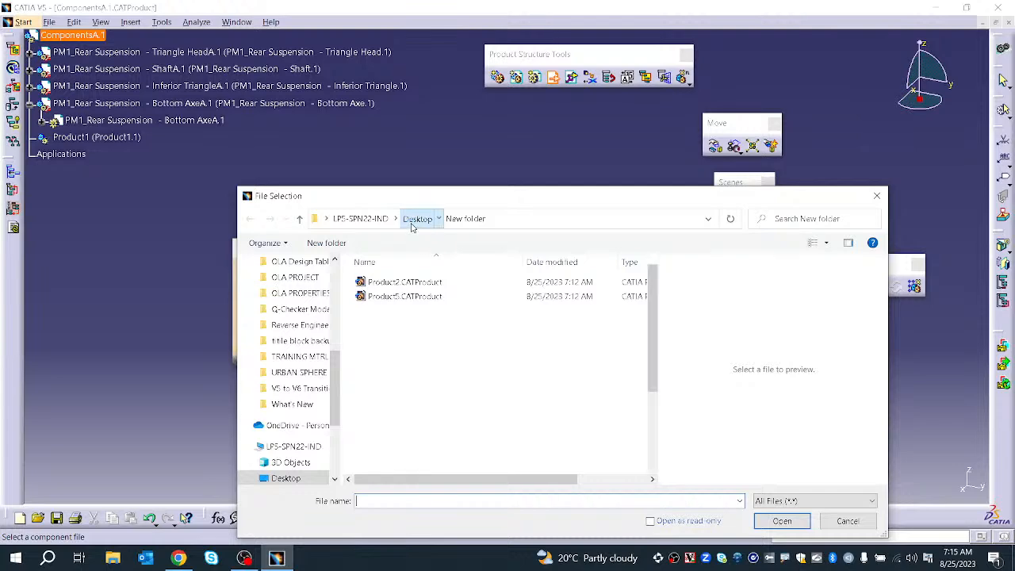
pyautogui.click(416, 219)
pyautogui.click(876, 195)
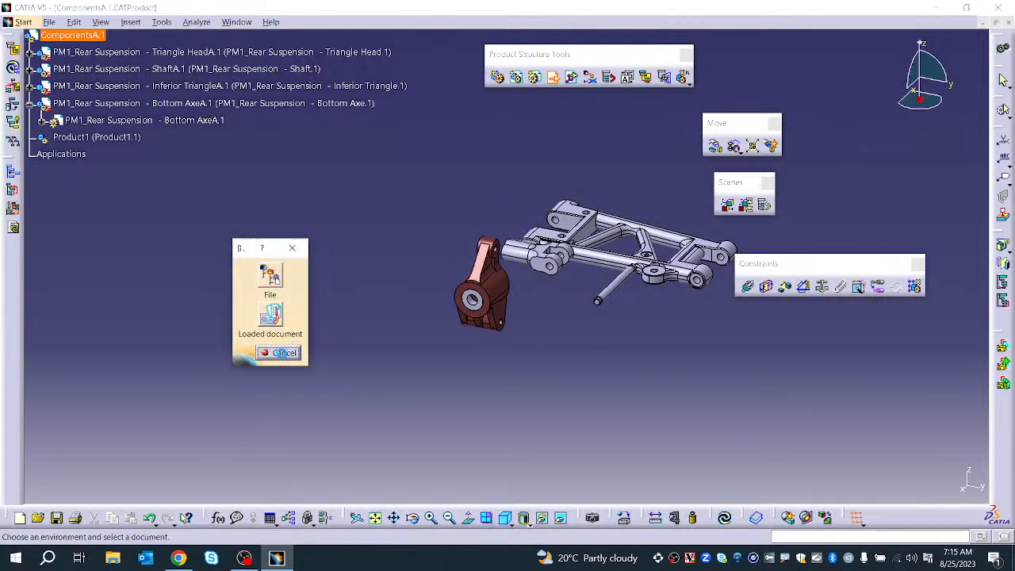
# Close ComponentsA.1 without saving its changes and create a new empty product for assembly design
pyautogui.click(1007, 23)
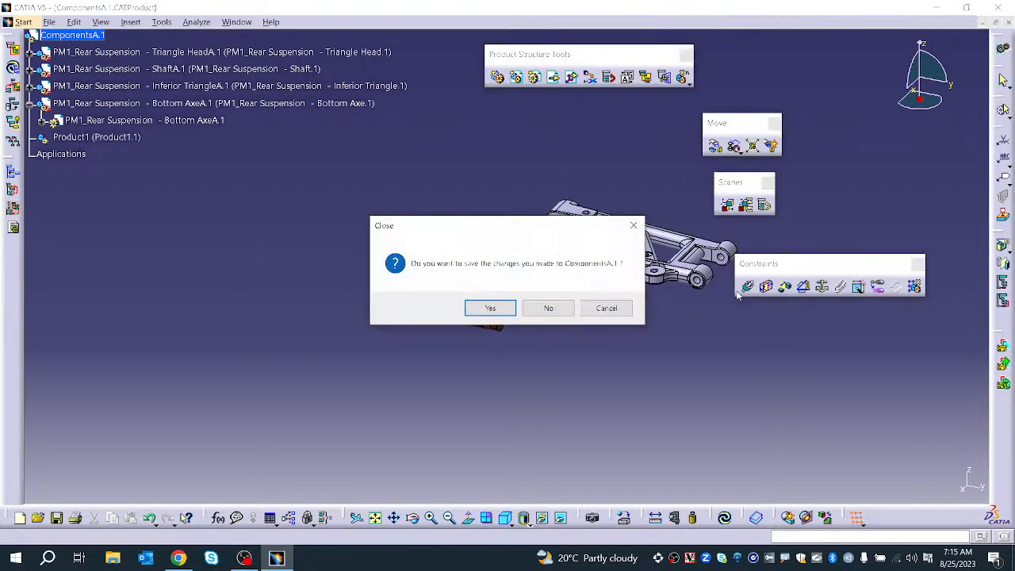
pyautogui.click(547, 309)
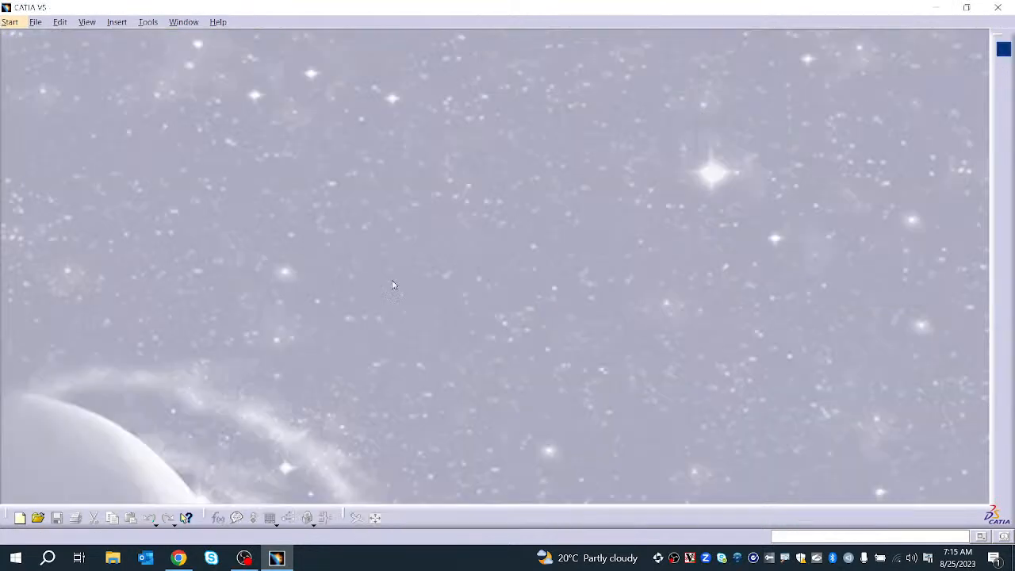
pyautogui.click(34, 25)
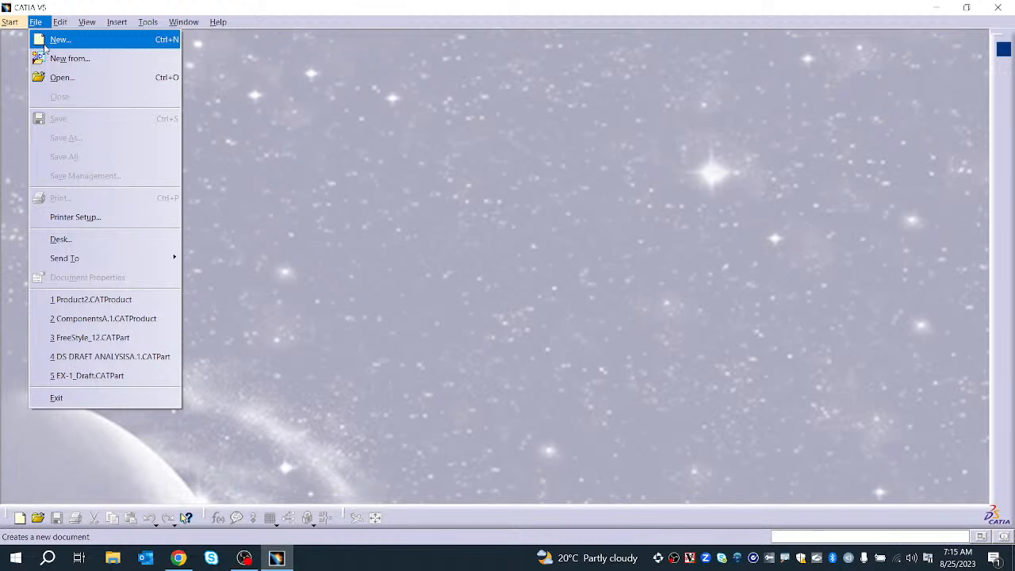
pyautogui.moveTo(9, 23)
pyautogui.click(47, 61)
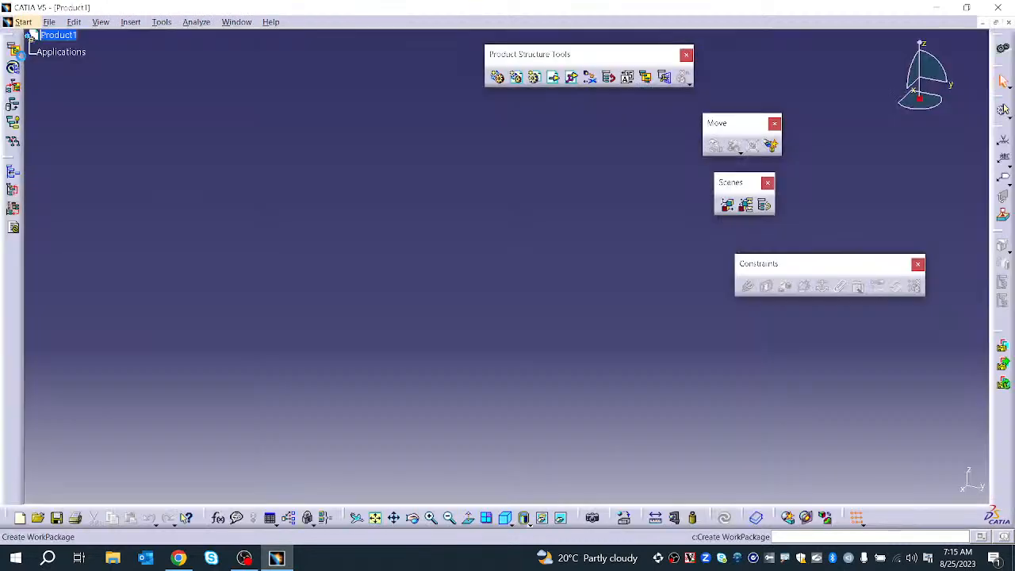
pyautogui.click(553, 77)
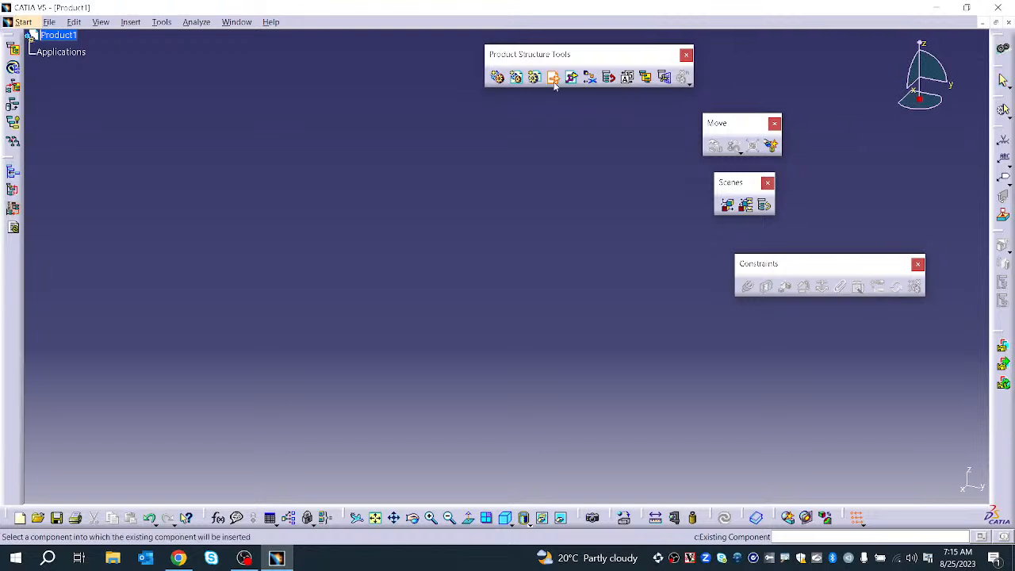
pyautogui.click(555, 78)
pyautogui.click(58, 35)
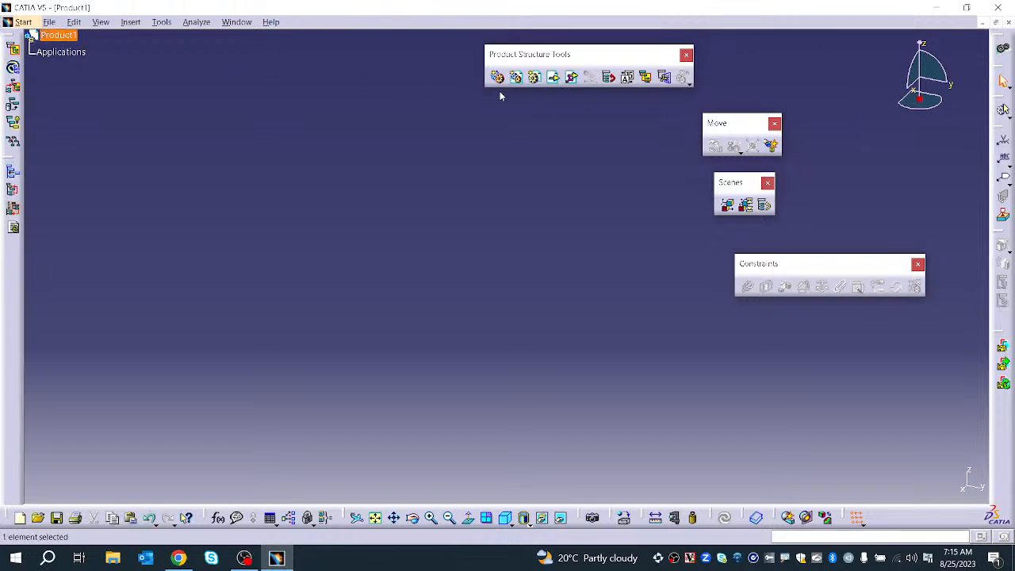
pyautogui.click(554, 79)
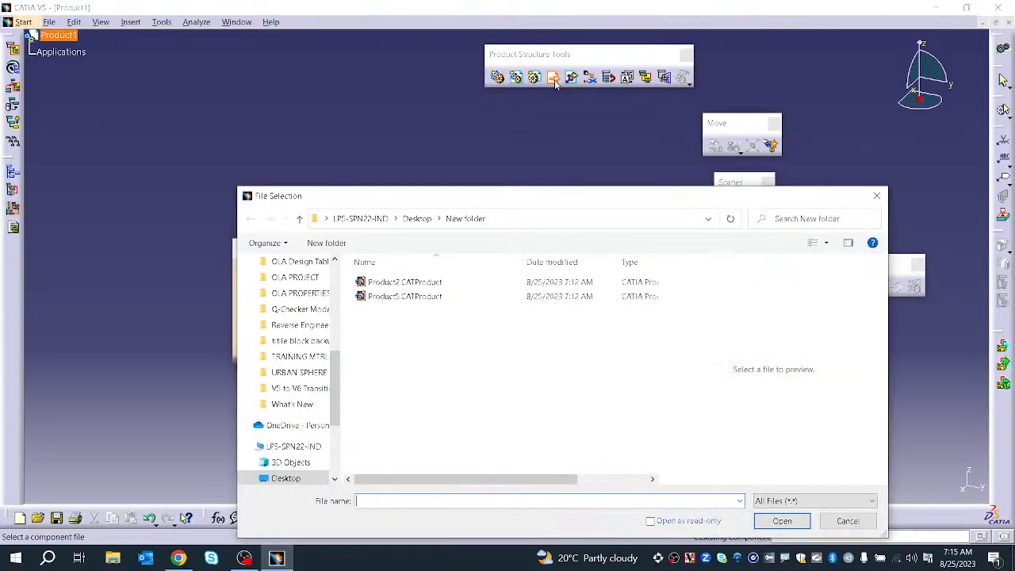
pyautogui.scroll(-2, 311, 387)
pyautogui.scroll(2, 313, 384)
pyautogui.scroll(3, 311, 384)
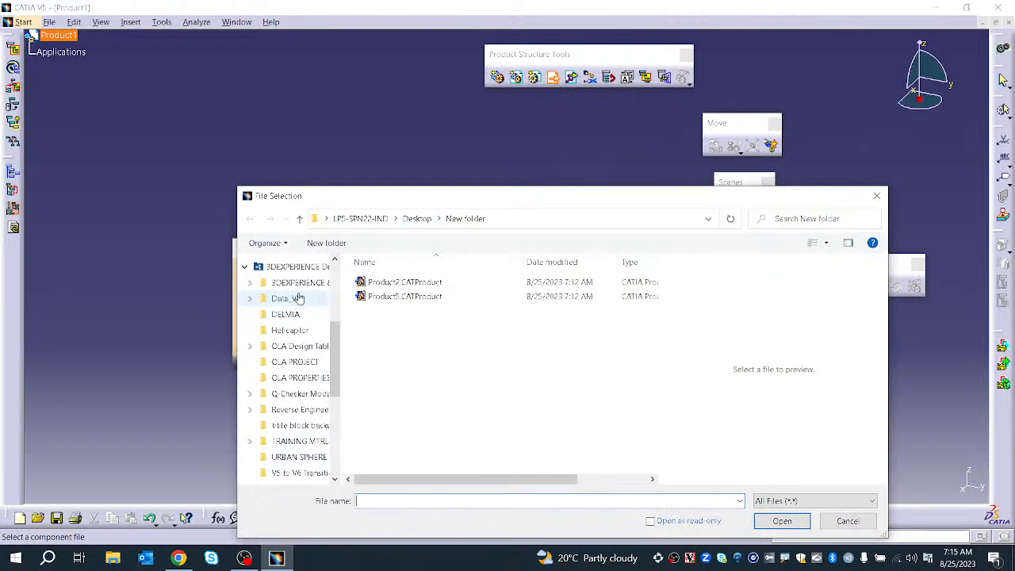
pyautogui.click(301, 287)
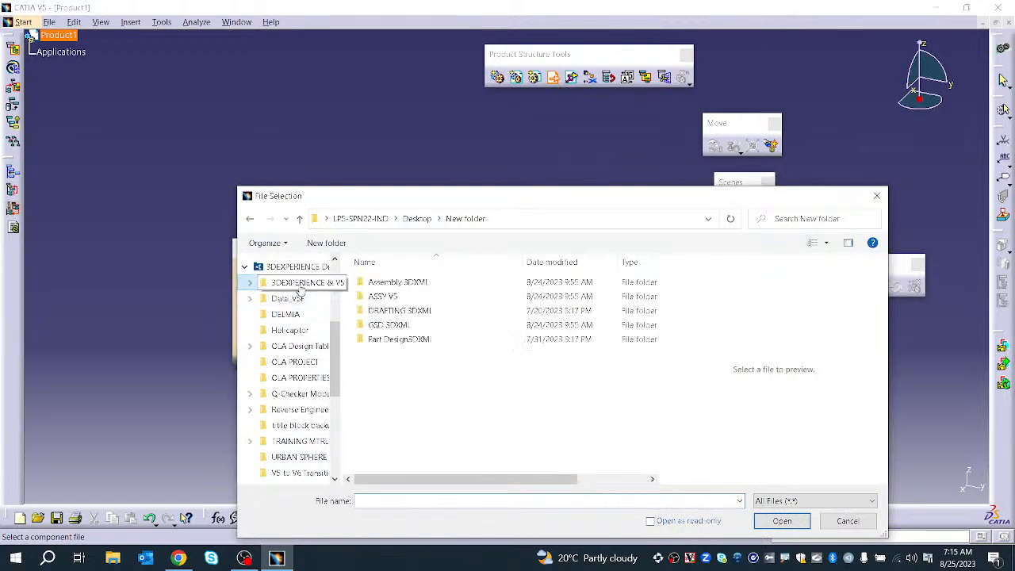
pyautogui.doubleClick(400, 296)
pyautogui.doubleClick(406, 284)
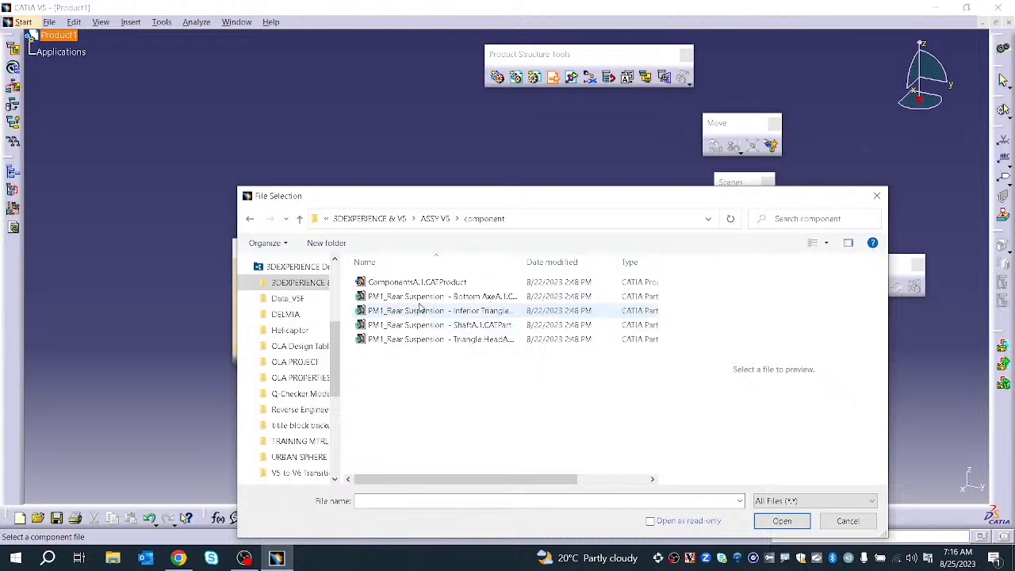
pyautogui.click(422, 297)
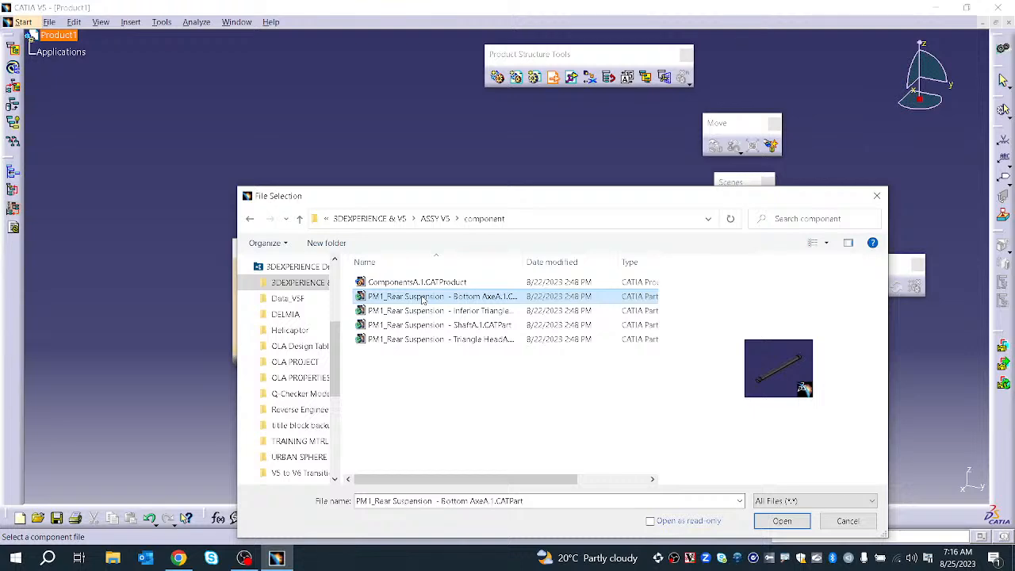
pyautogui.click(845, 520)
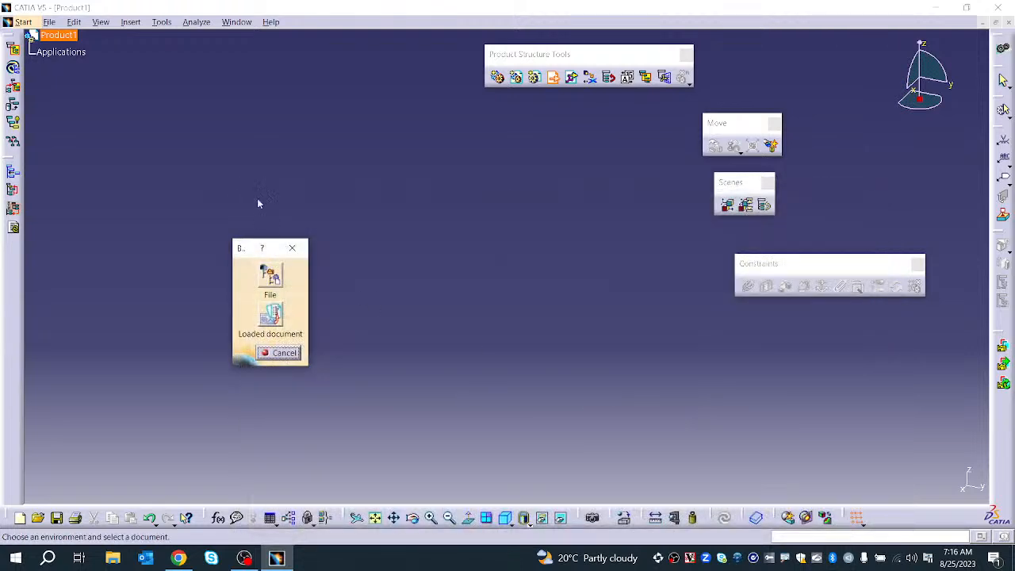
pyautogui.click(275, 351)
# Insert the existing PM1_Rear Suspension - Bottom AxeA.1.CATPart from the ASSY V5 component folder into Product1, and expand its branch down to the planes and PartBody
pyautogui.rightClick(65, 34)
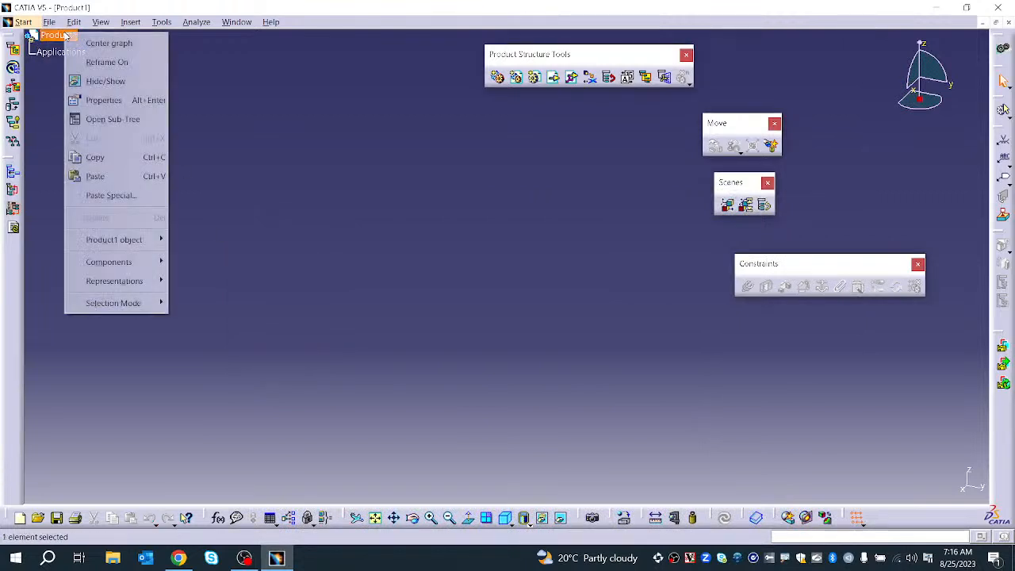
pyautogui.moveTo(116, 265)
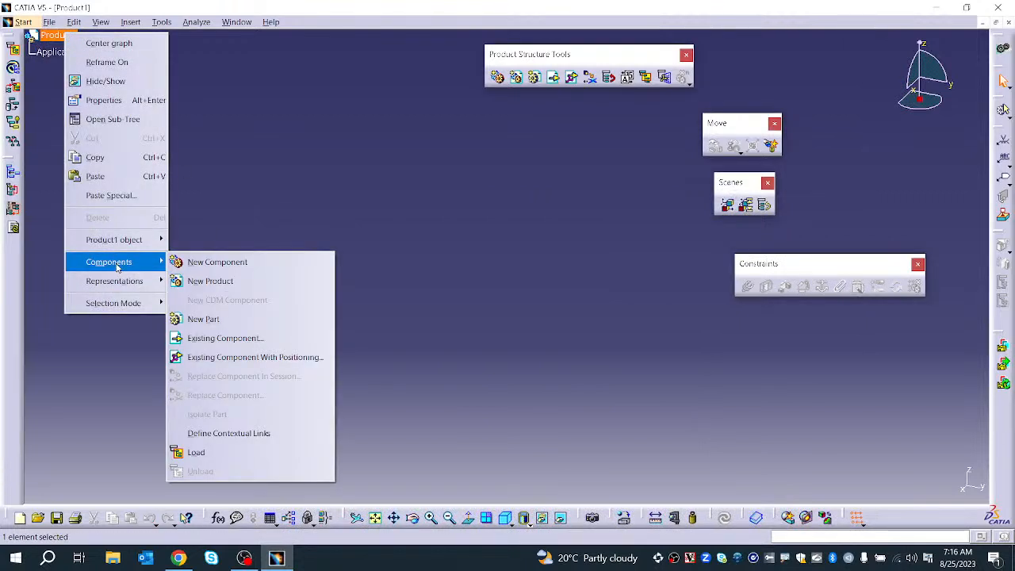
pyautogui.click(214, 337)
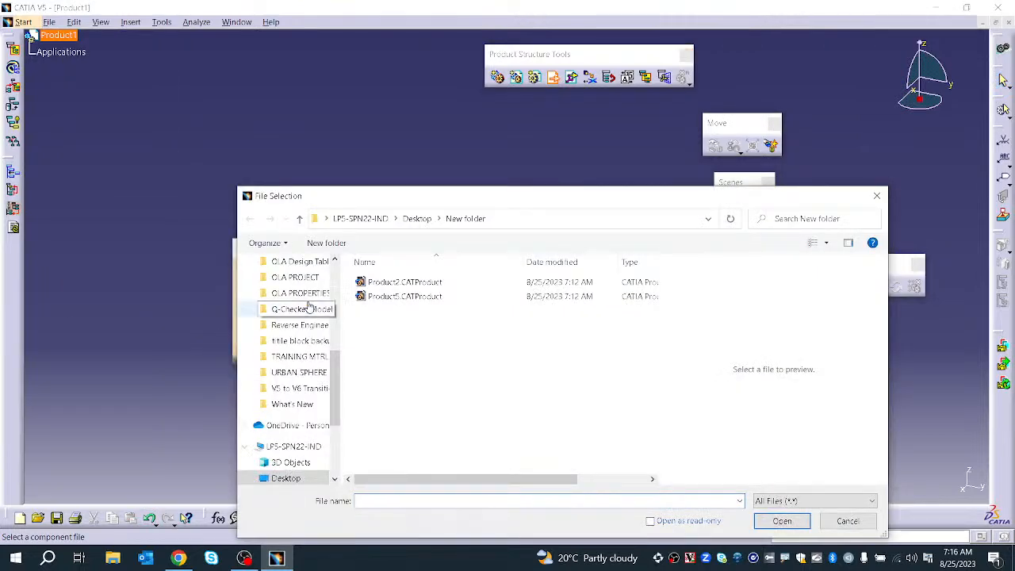
pyautogui.scroll(1, 281, 309)
pyautogui.scroll(3, 290, 316)
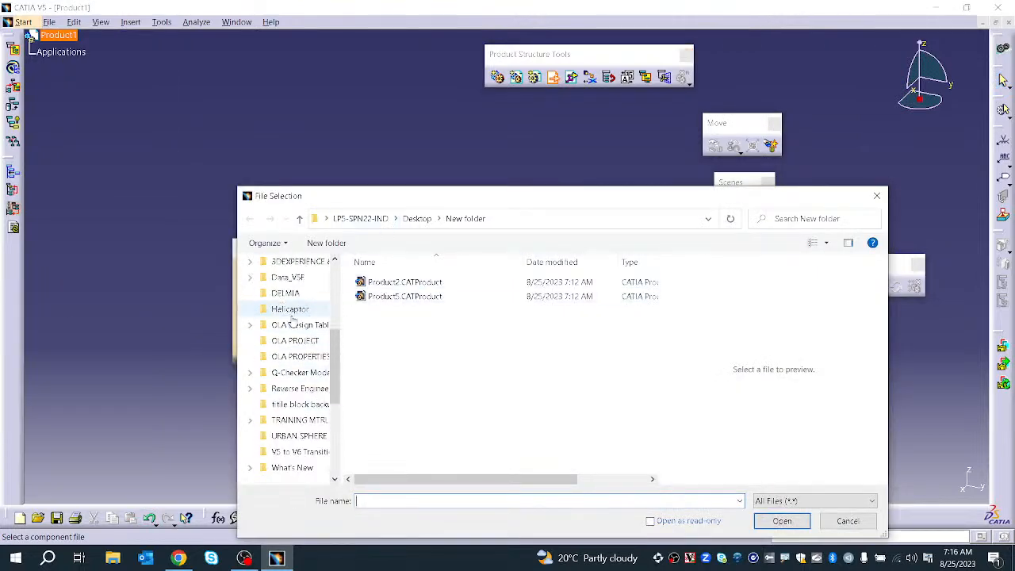
pyautogui.click(300, 335)
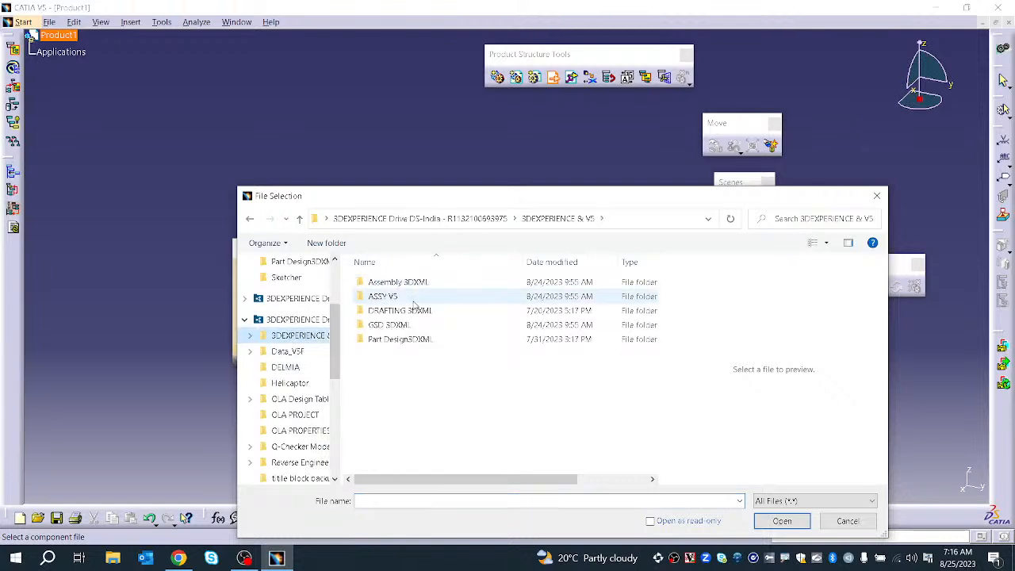
pyautogui.doubleClick(396, 296)
pyautogui.doubleClick(401, 283)
pyautogui.click(404, 300)
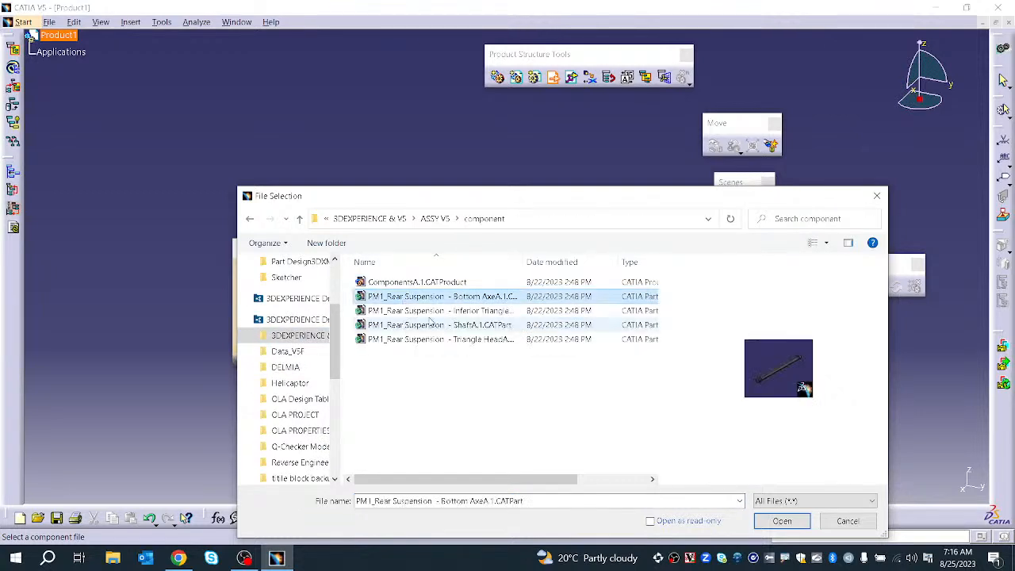
pyautogui.click(783, 521)
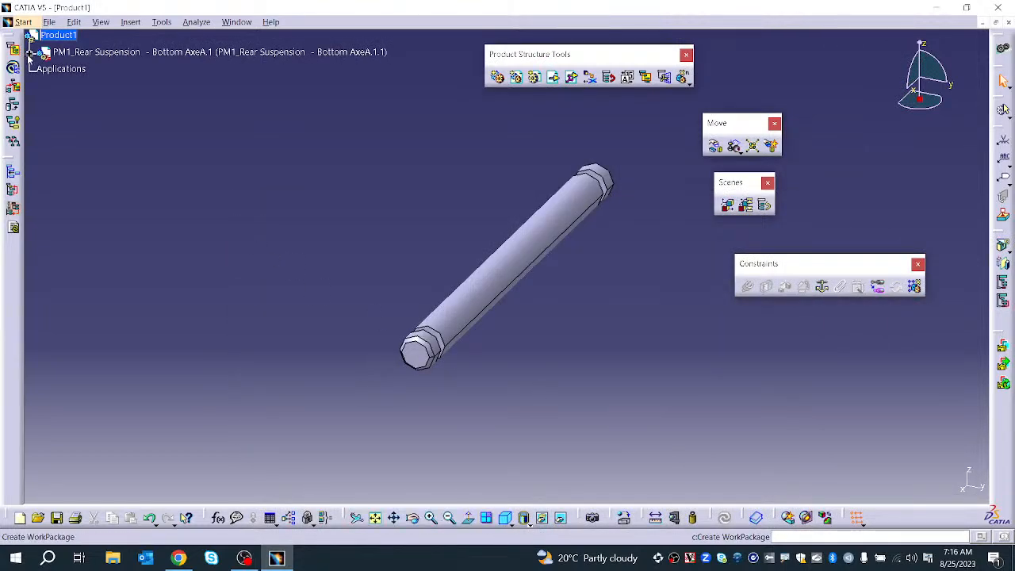
pyautogui.doubleClick(83, 54)
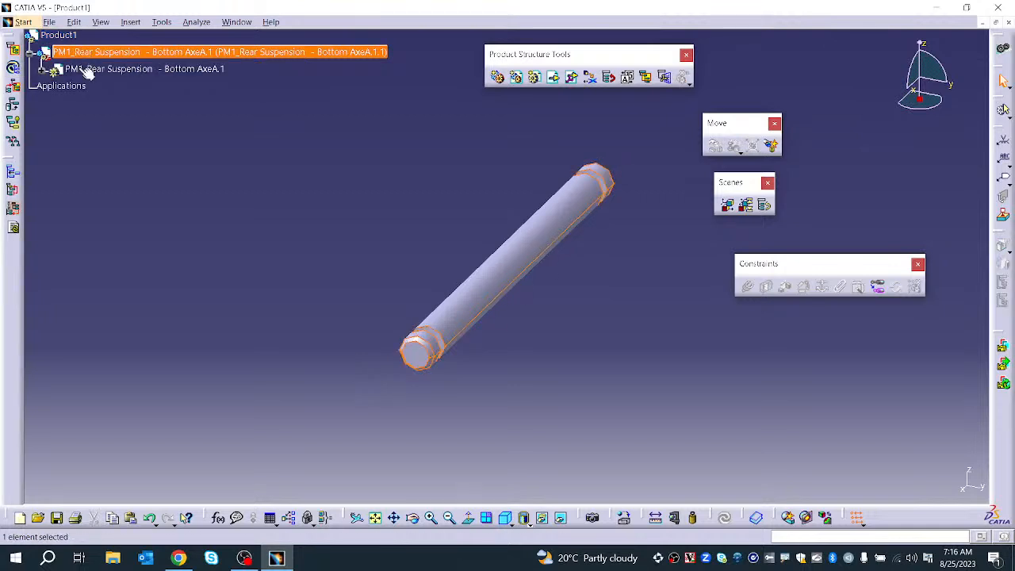
pyautogui.click(41, 70)
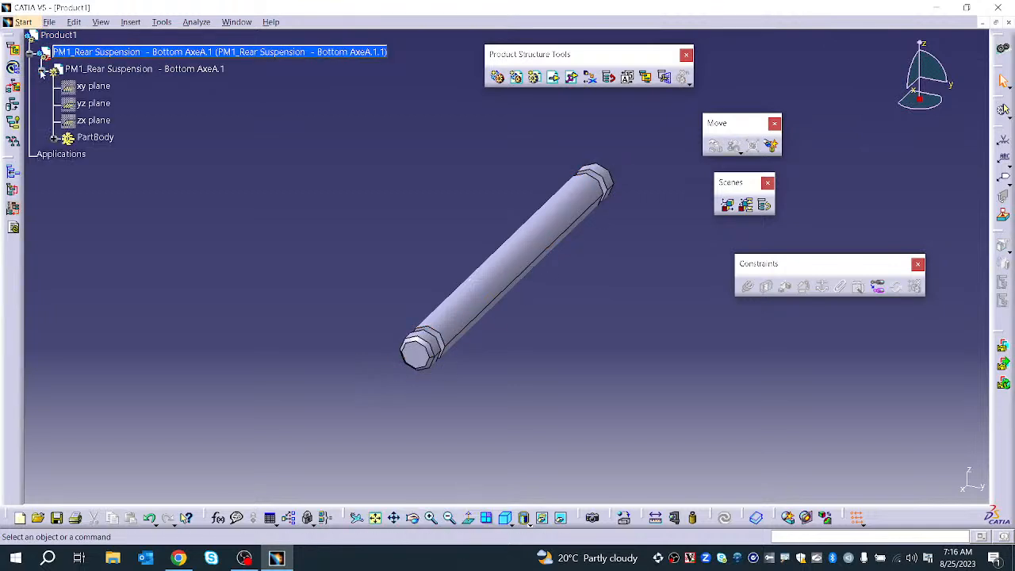
# Insert the four existing PM1_Rear Suspension CATParts, from Bottom AxeA.1 to Triangle HeadA.1, into Product1 in a single operation
pyautogui.rightClick(67, 35)
pyautogui.moveTo(139, 261)
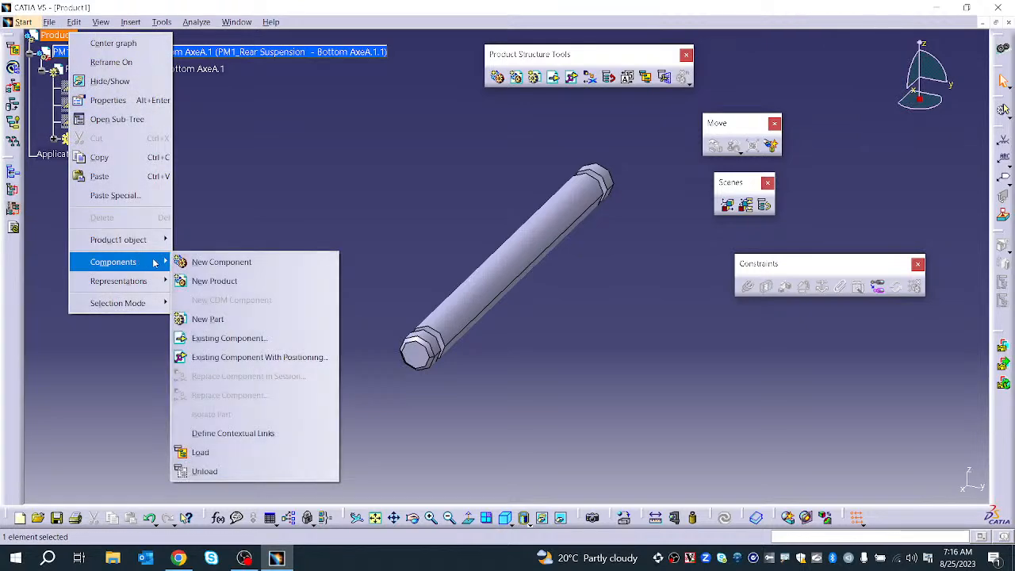
pyautogui.click(245, 336)
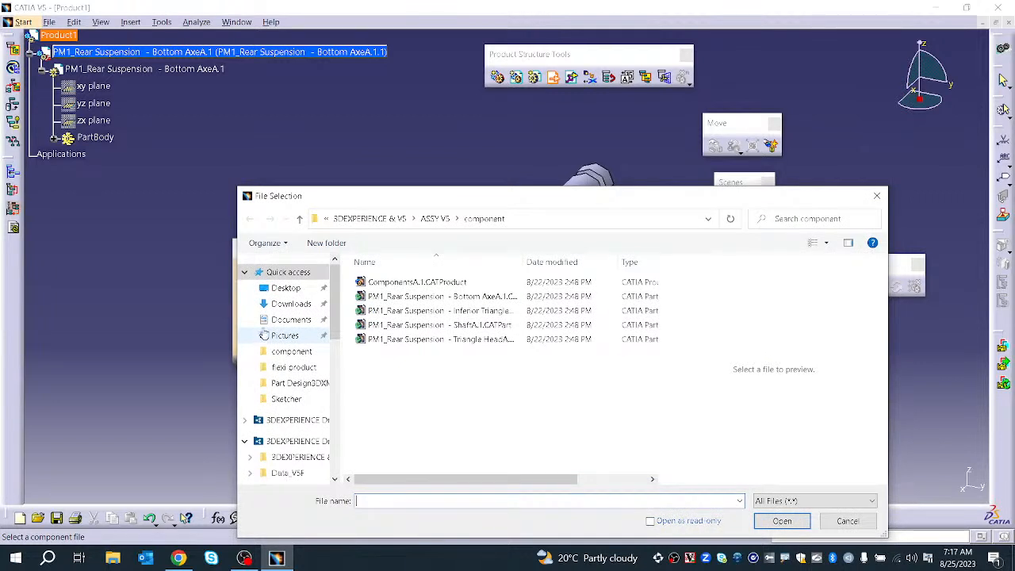
pyautogui.click(395, 296)
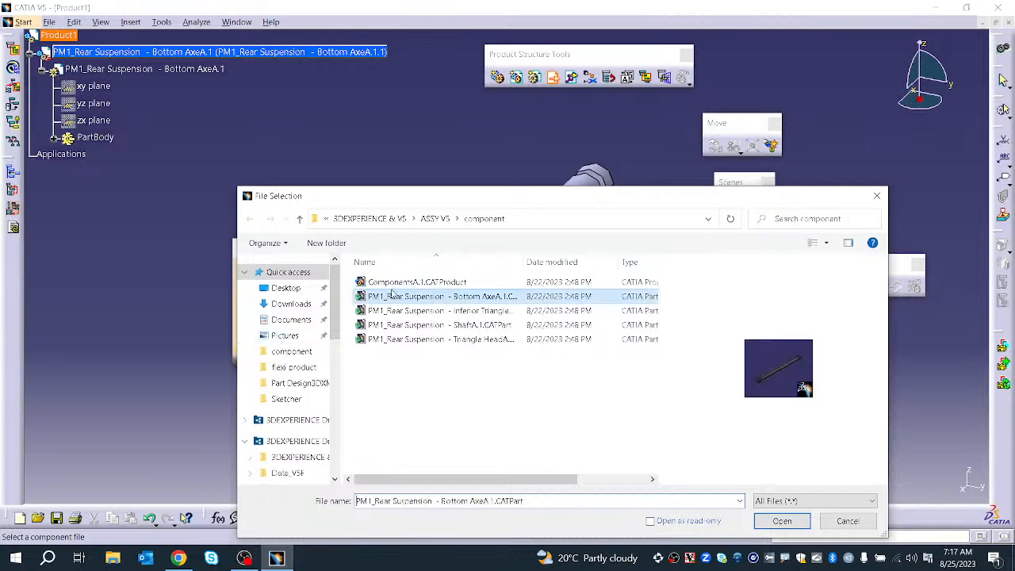
pyautogui.keyDown('shift'); pyautogui.click(392, 340); pyautogui.keyUp('shift')
pyautogui.click(784, 520)
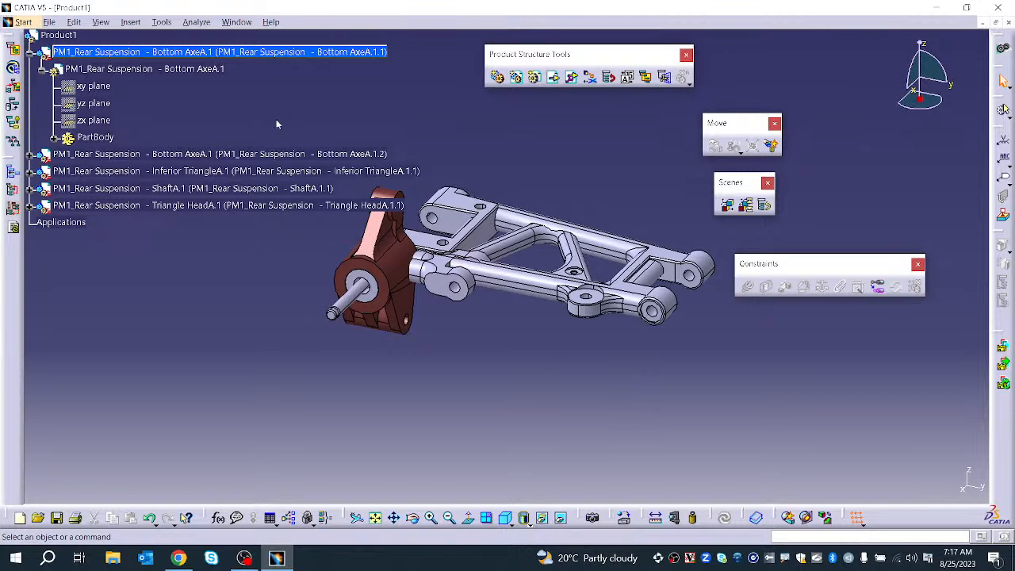
pyautogui.click(170, 69)
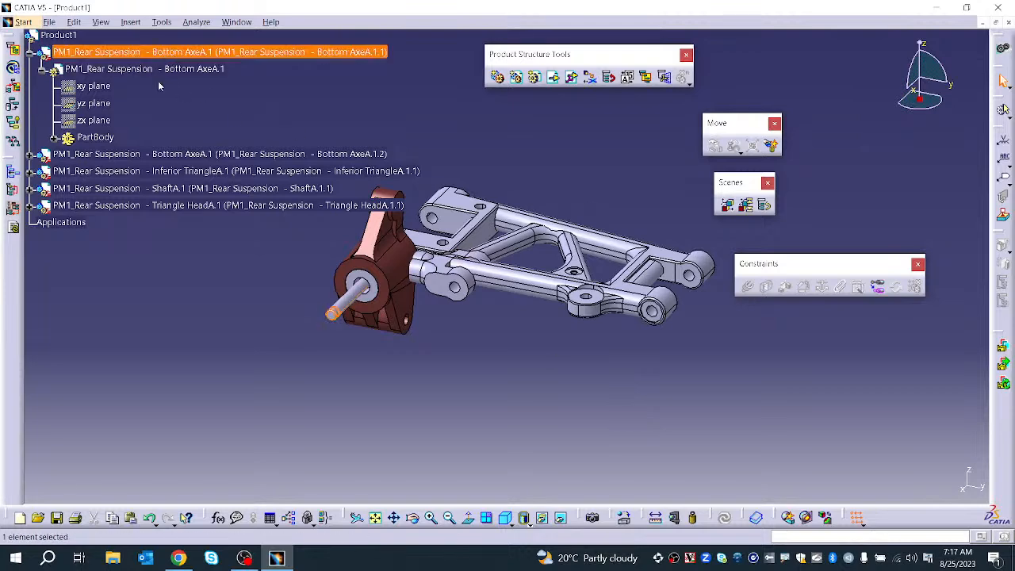
pyautogui.keyDown('shift'); pyautogui.click(136, 206); pyautogui.keyUp('shift')
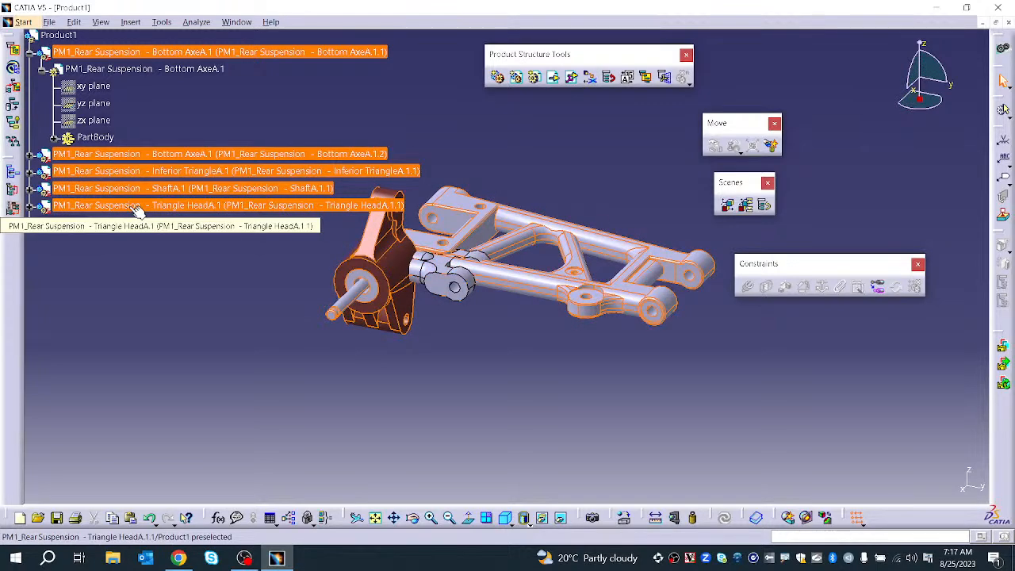
pyautogui.rightClick(133, 203)
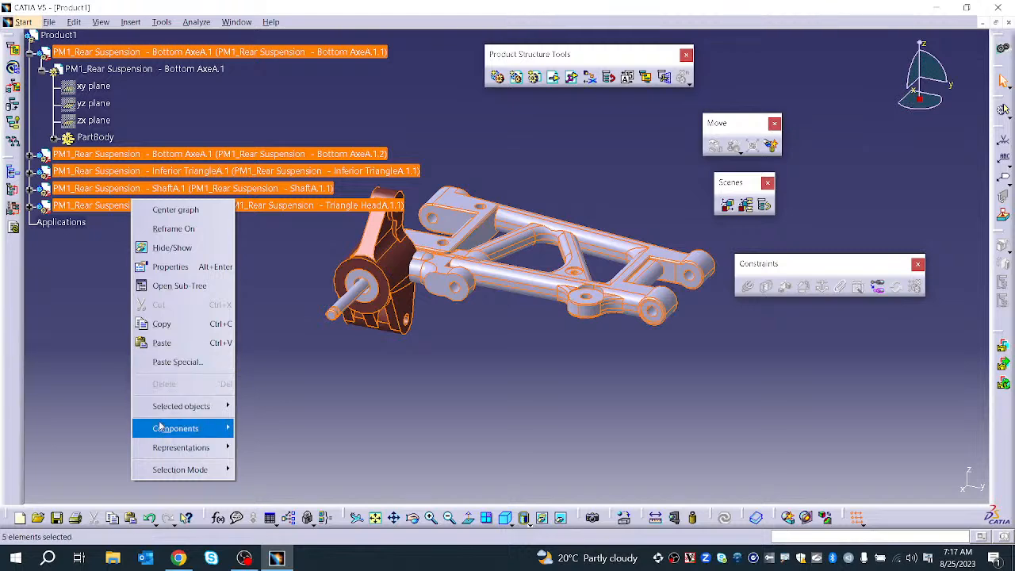
pyautogui.press('Escape')
# Activate Product1 and delete all the inserted rear suspension components, from the first Bottom AxeA.1 to Triangle HeadA.1
pyautogui.click(58, 35)
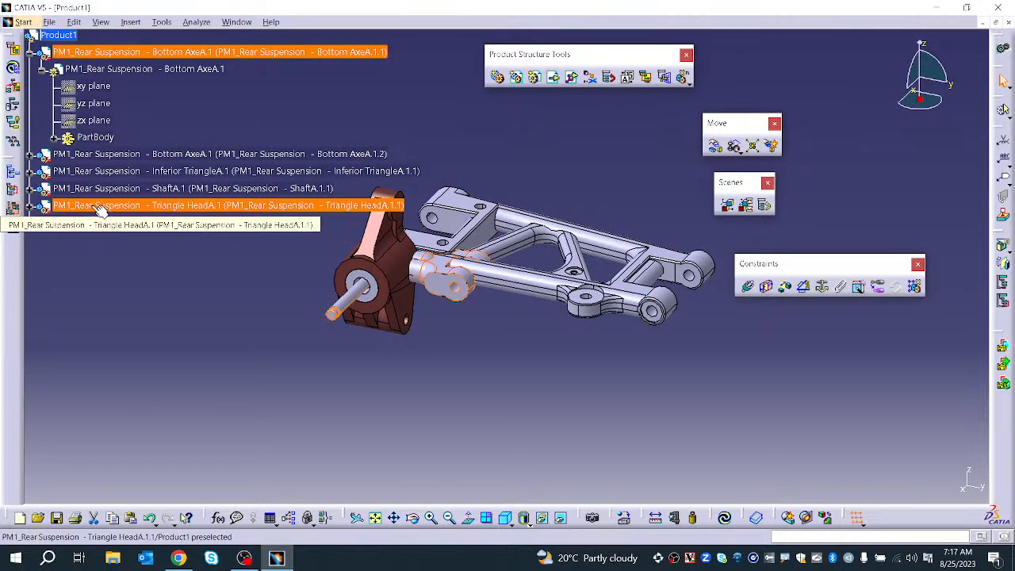
pyautogui.click(67, 52)
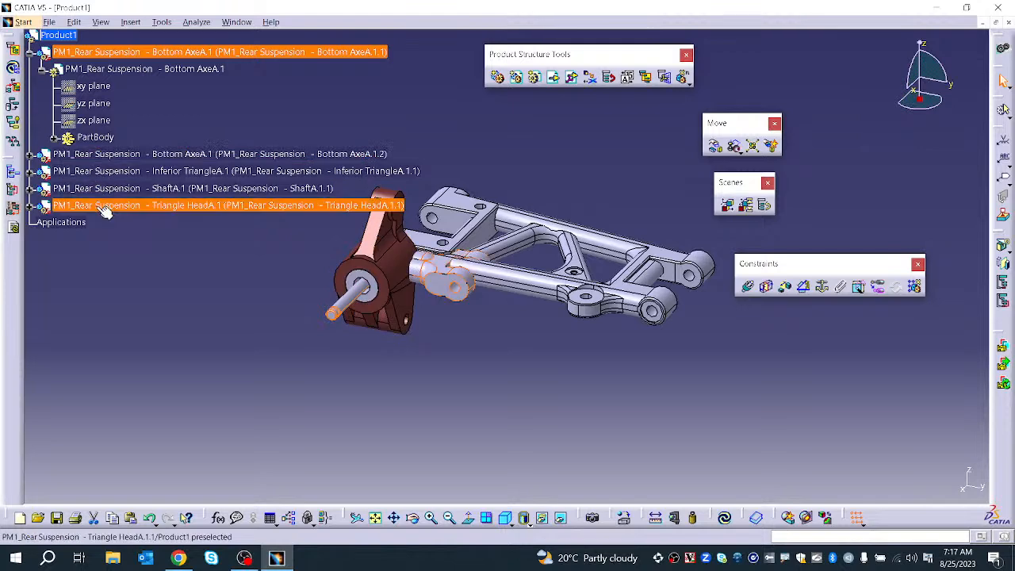
pyautogui.keyDown('shift'); pyautogui.click(103, 207); pyautogui.keyUp('shift')
pyautogui.rightClick(99, 208)
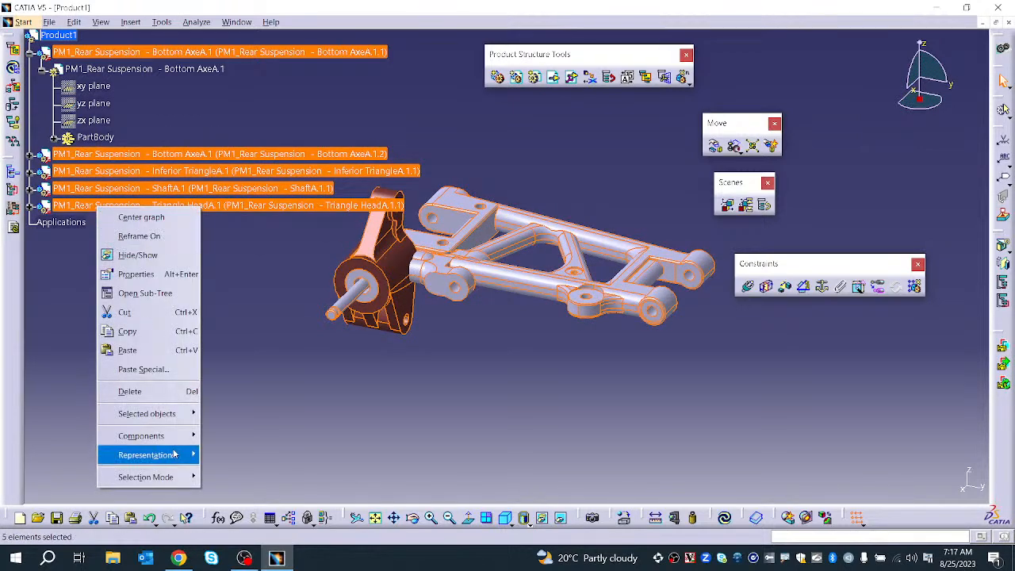
pyautogui.click(167, 392)
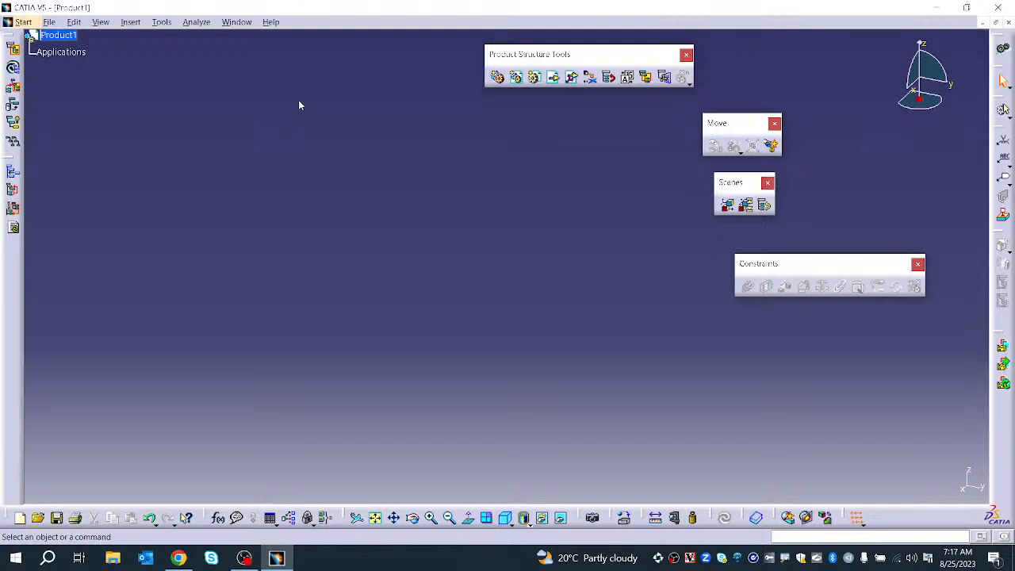
# Insert PM1_Rear Suspension - Bottom AxeA.1.CATPart into Product1 using Existing Component With Positioning, and accept its default position in Smart Move
pyautogui.click(569, 79)
pyautogui.click(572, 77)
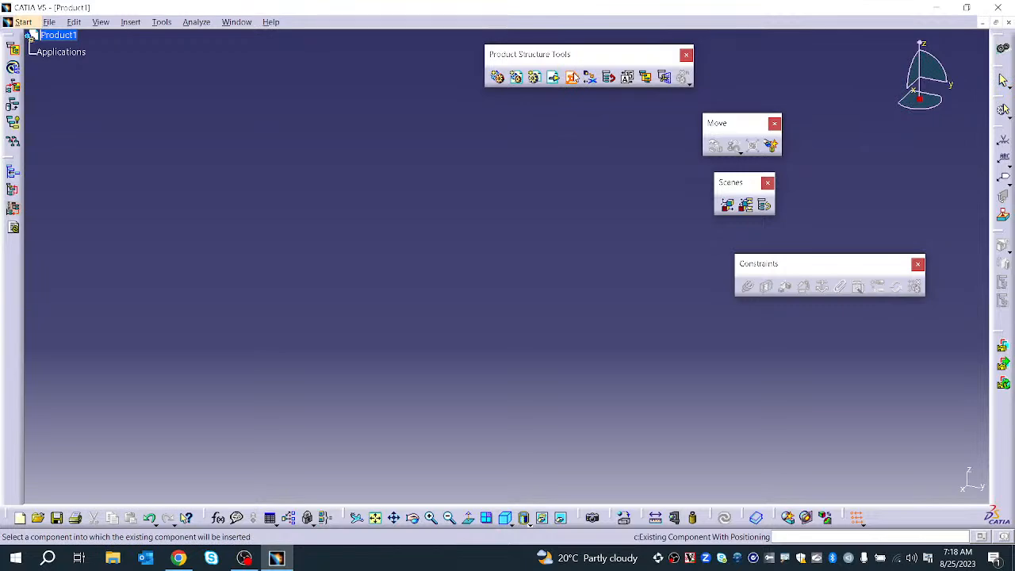
pyautogui.click(57, 35)
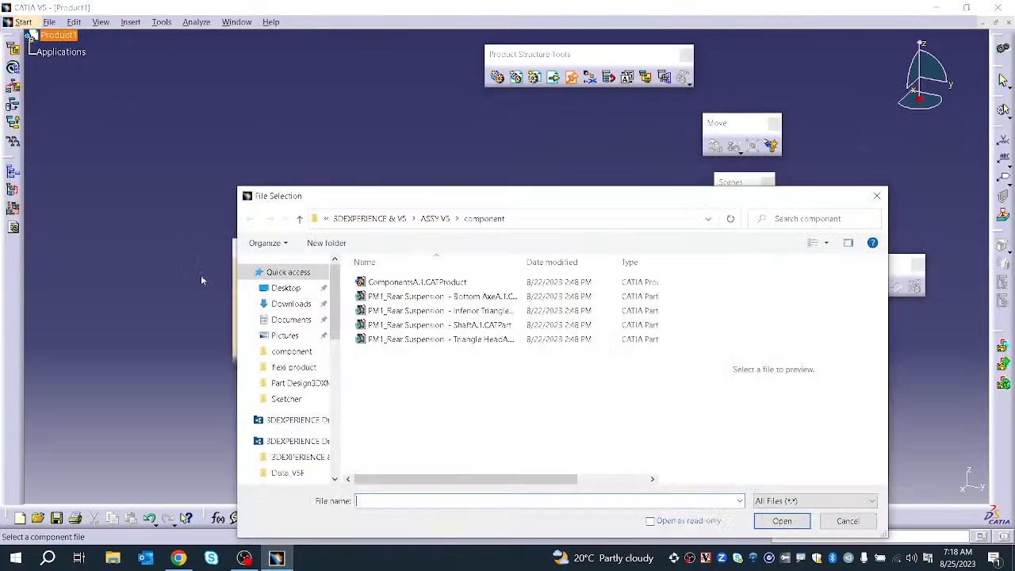
pyautogui.click(396, 296)
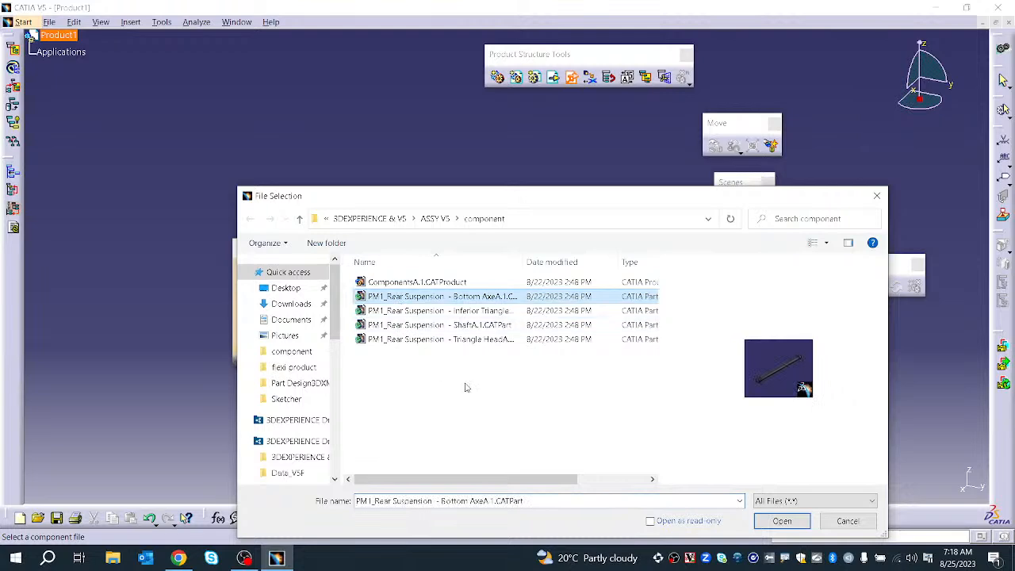
pyautogui.click(780, 521)
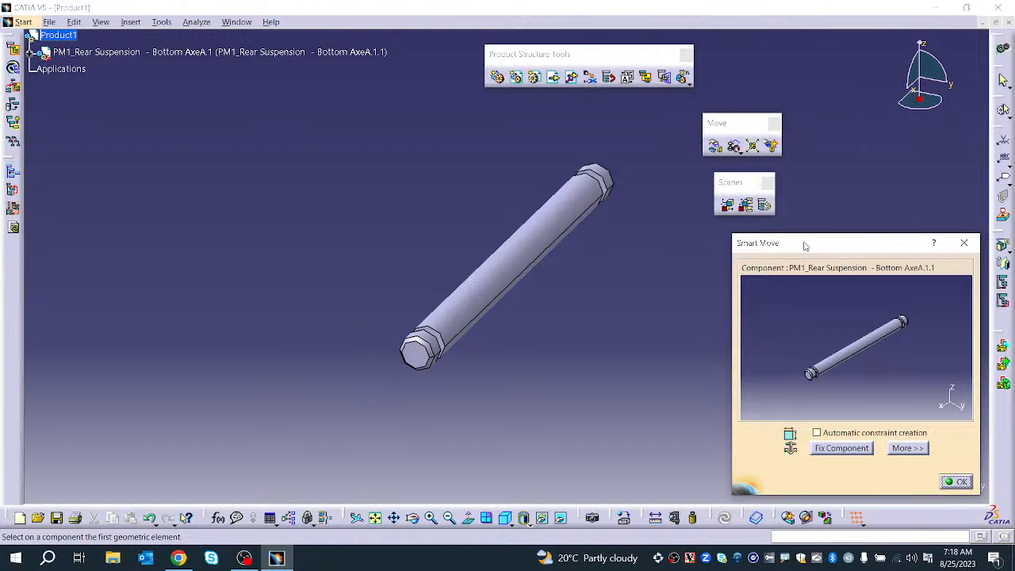
pyautogui.moveTo(804, 241); pyautogui.dragTo(746, 234)
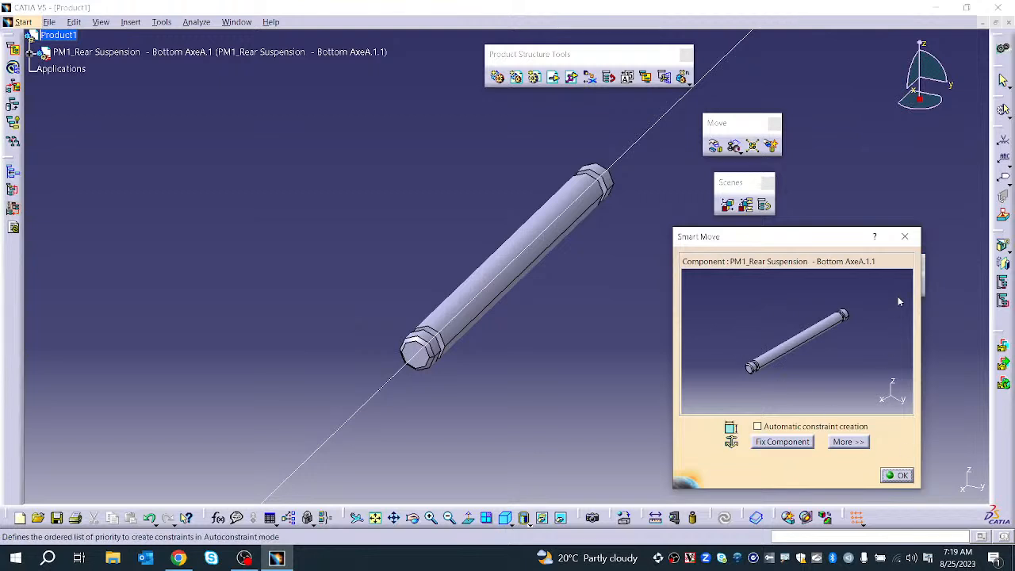
pyautogui.click(890, 475)
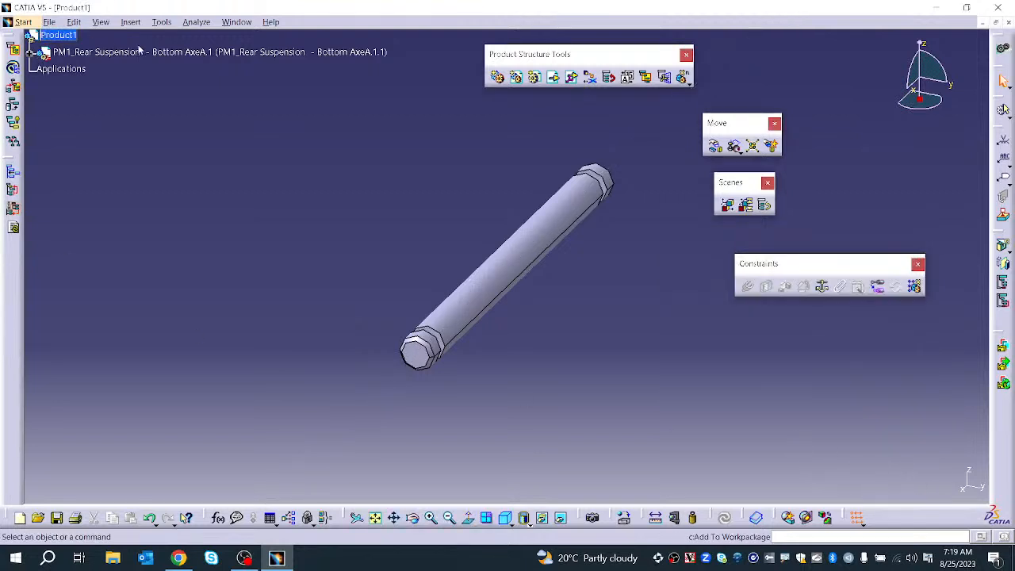
# Insert PM1_Rear Suspension - Inferior TriangleA.1.CATPart into Product1 using Existing Component With Positioning
pyautogui.click(571, 76)
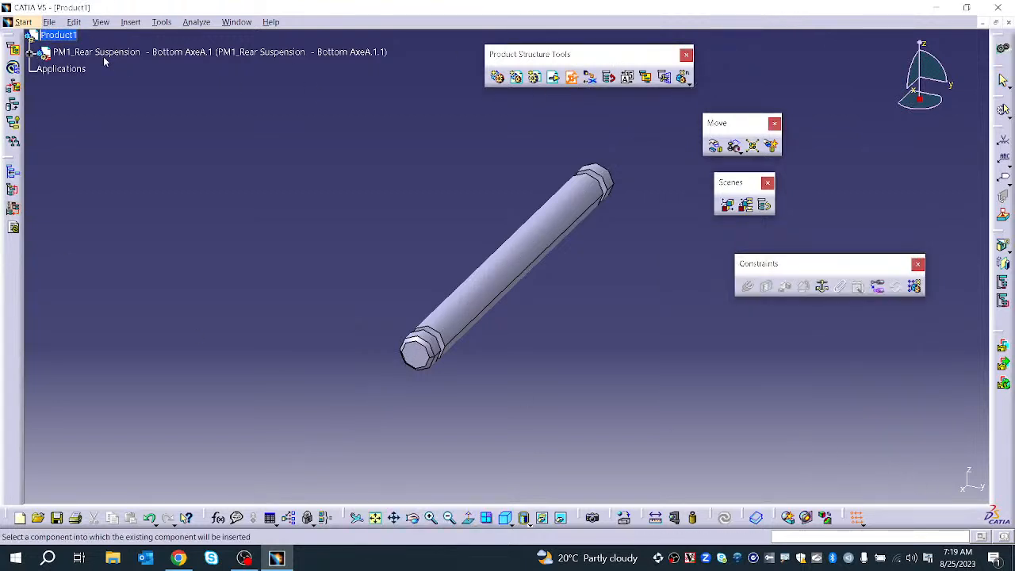
pyautogui.click(64, 35)
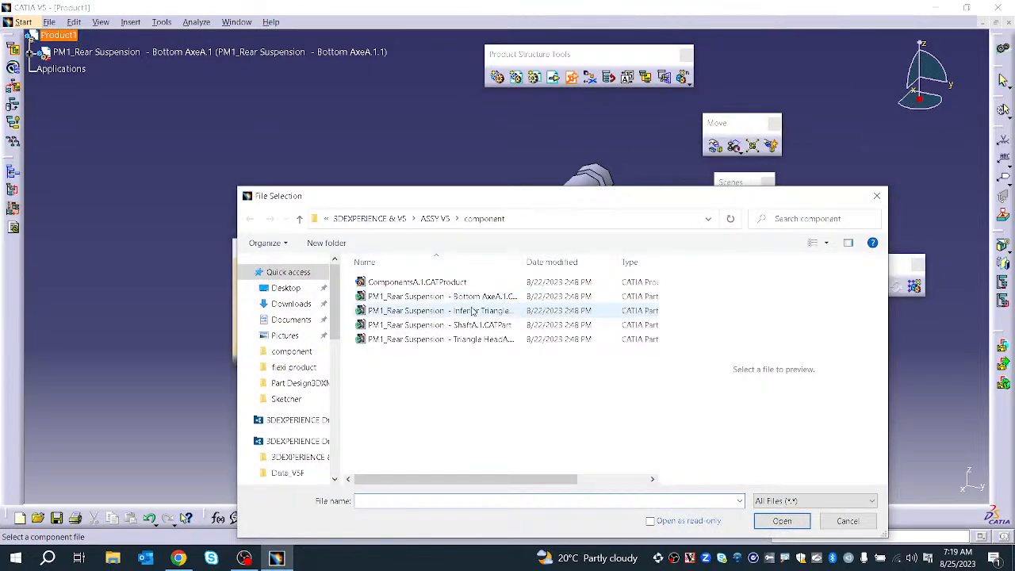
pyautogui.click(476, 298)
pyautogui.press('Down')
pyautogui.press('Down')
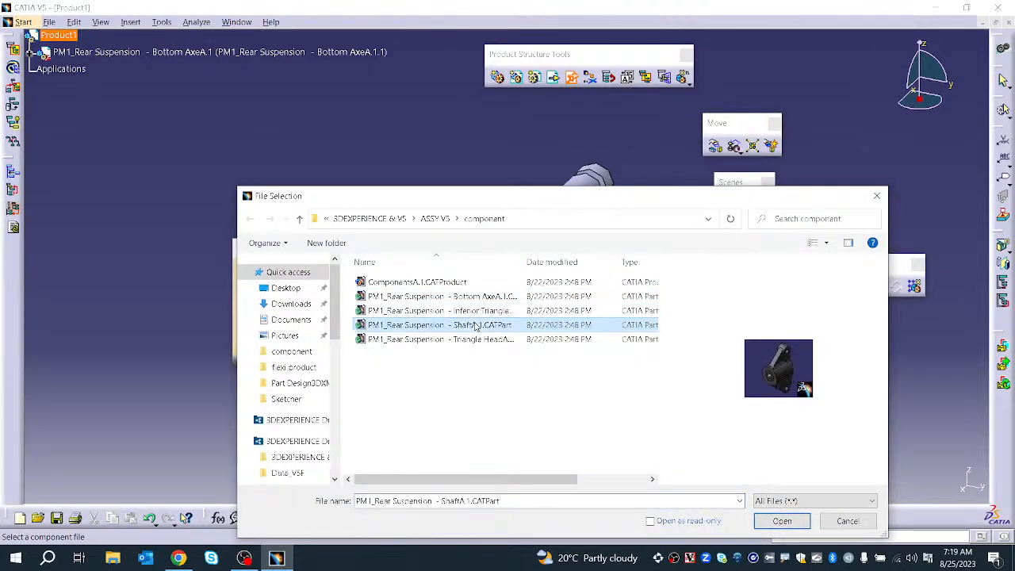
pyautogui.click(478, 300)
pyautogui.click(480, 310)
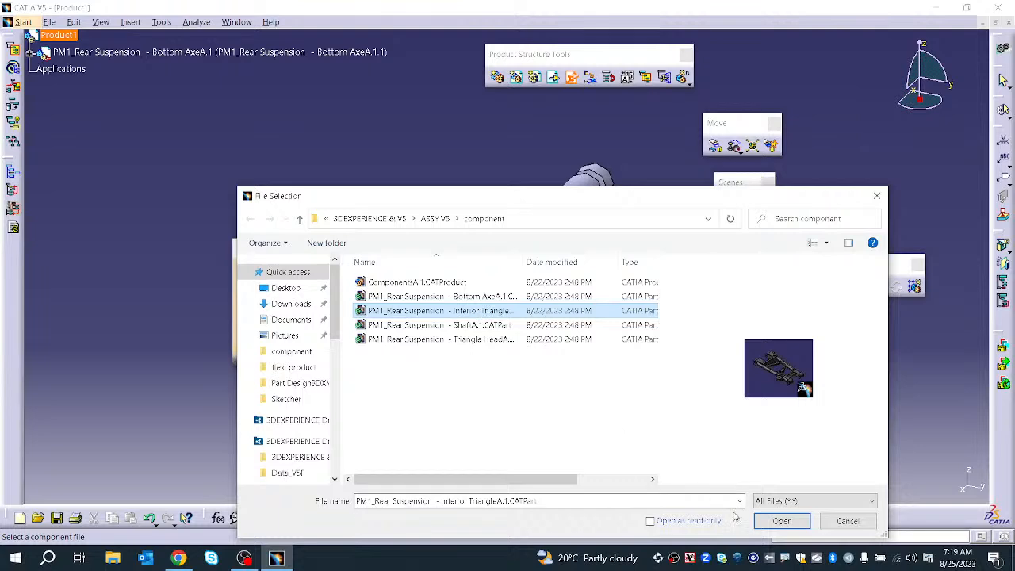
pyautogui.click(776, 522)
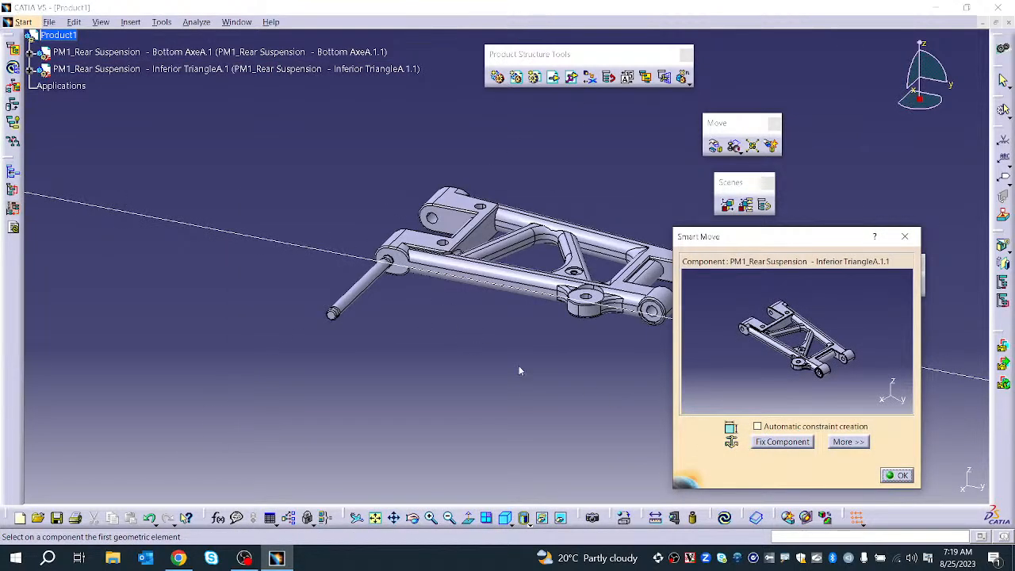
# Use Smart Move to align the axis of the Inferior Triangle's front cylindrical boss with the Bottom Axe's axis
pyautogui.moveTo(525, 373); pyautogui.dragTo(481, 367, button='middle')
pyautogui.scroll(1, 482, 366)
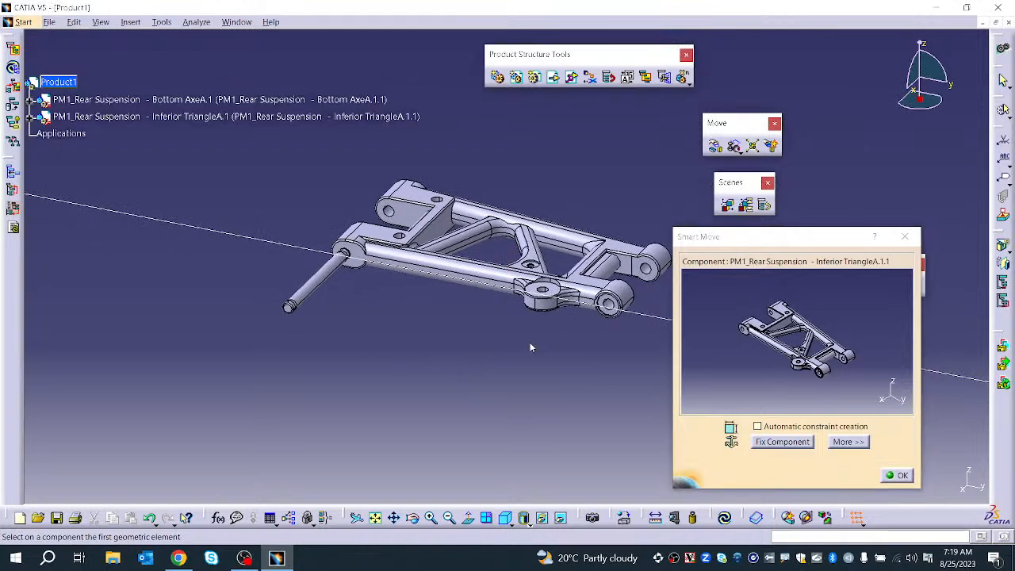
pyautogui.click(630, 300)
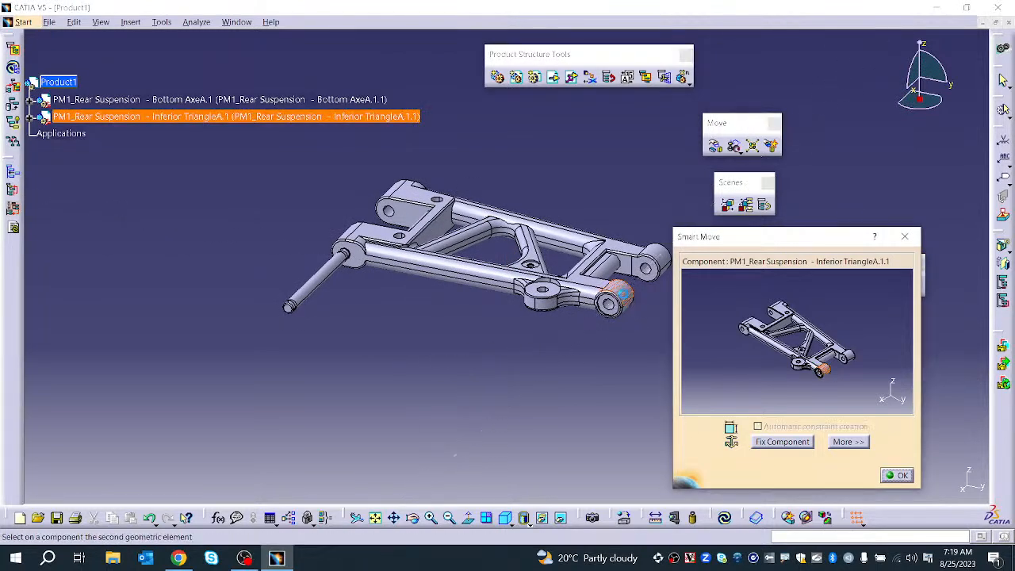
pyautogui.click(291, 304)
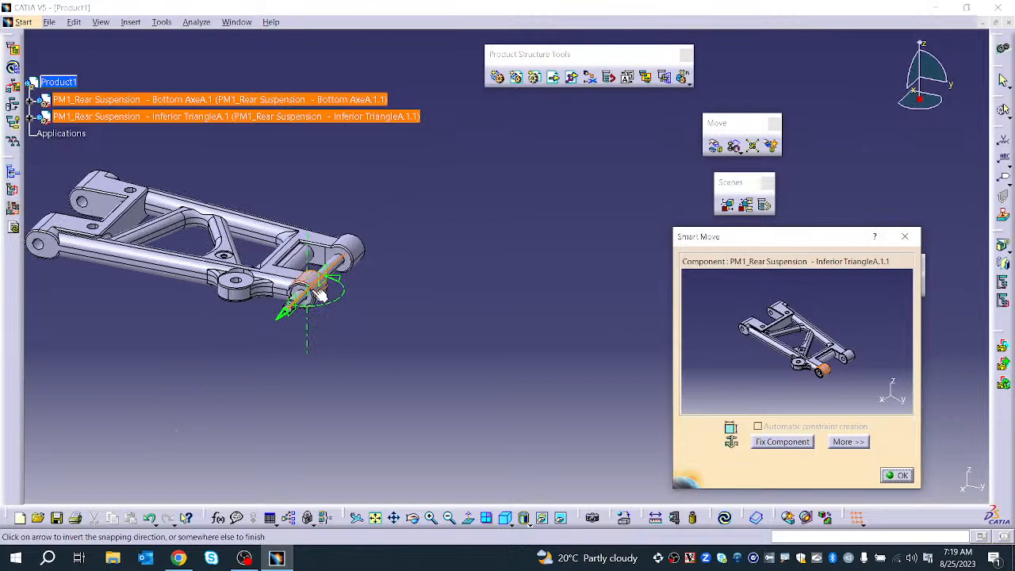
pyautogui.scroll(2, 379, 375)
pyautogui.moveTo(353, 376); pyautogui.dragTo(852, 356, button='middle')
pyautogui.moveTo(316, 429); pyautogui.dragTo(364, 346, button='middle')
pyautogui.moveTo(176, 493); pyautogui.dragTo(493, 329, button='middle')
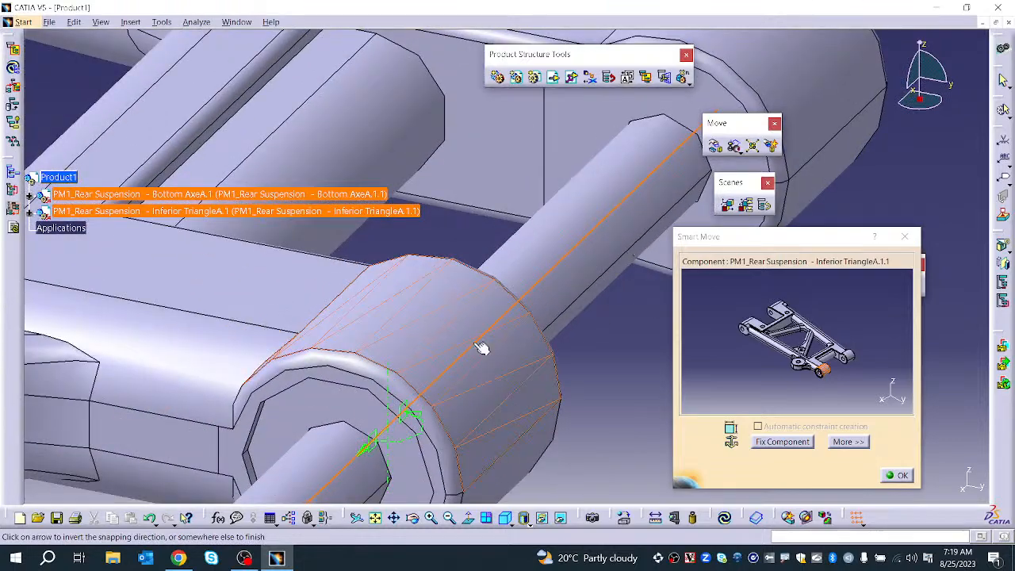
pyautogui.click(361, 414)
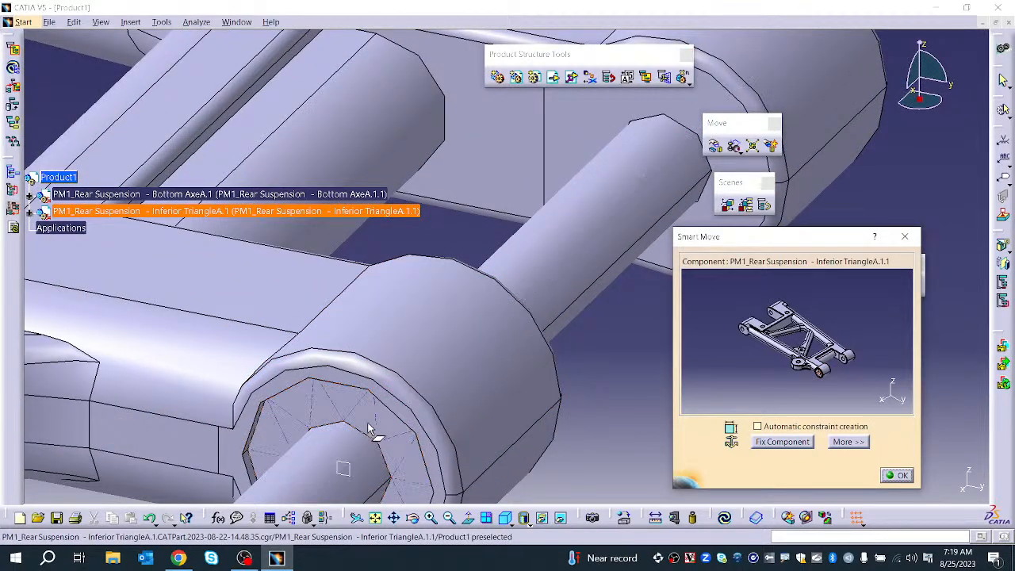
# Snap the recessed annular face of the Inferior Triangle's boss onto the matching circular face of the Bottom Axe
pyautogui.click(364, 428)
pyautogui.moveTo(367, 430); pyautogui.dragTo(586, 139, button='middle')
pyautogui.click(485, 343)
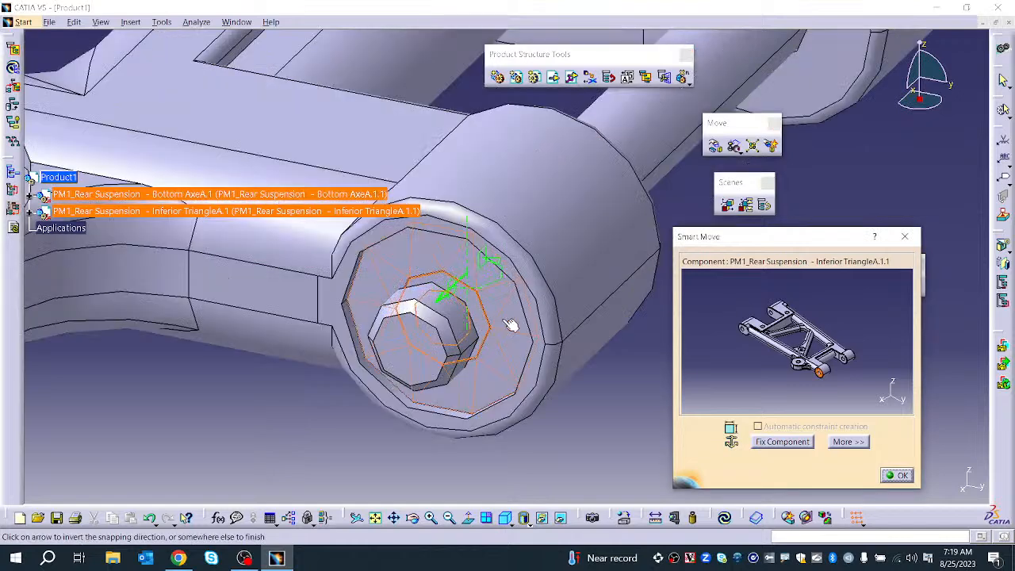
pyautogui.click(612, 419)
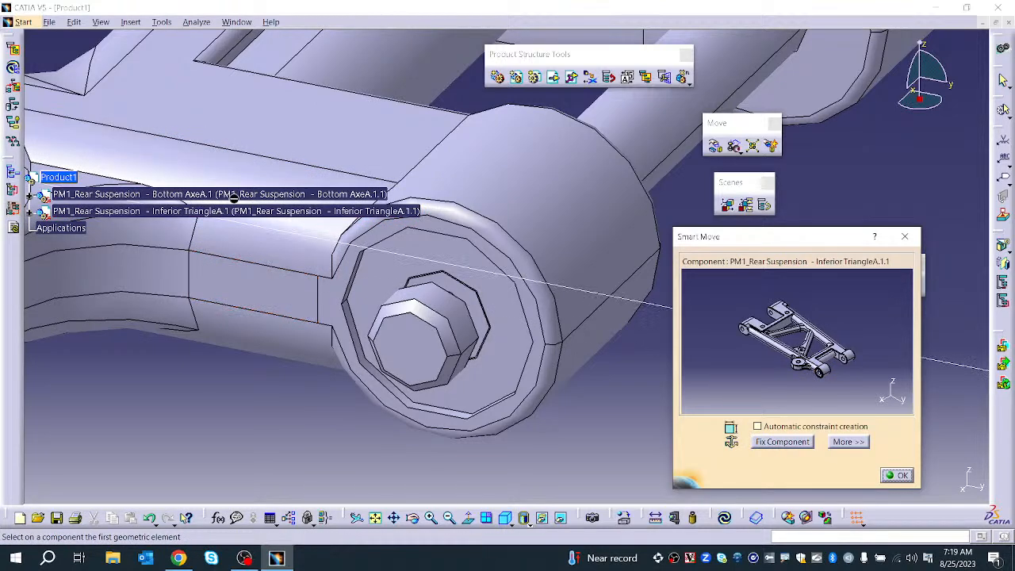
# Show the Quick Constraint priority list in Smart Move, select Coincidence, and accept the Inferior Triangle's positioning
pyautogui.click(848, 442)
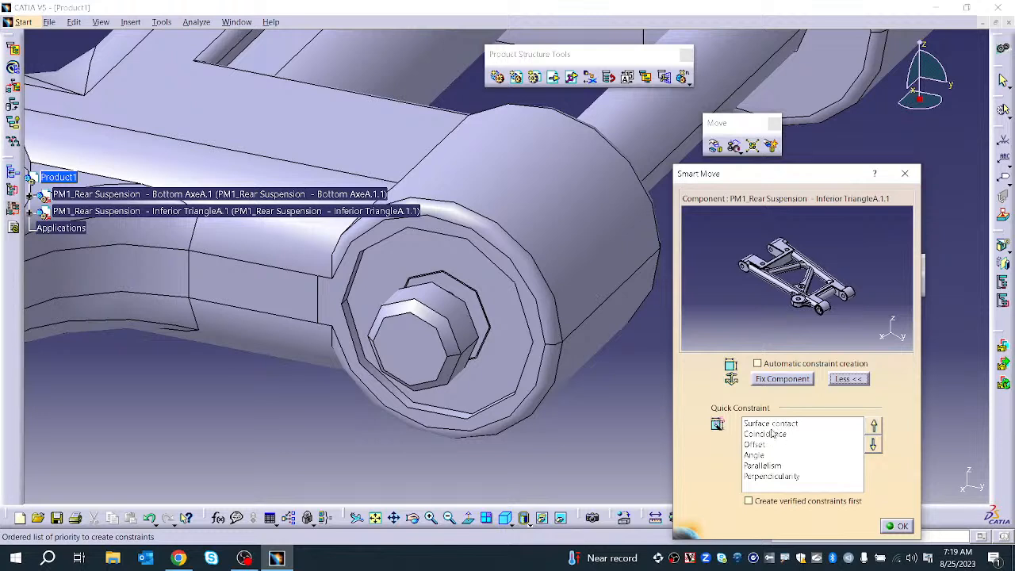
pyautogui.click(780, 434)
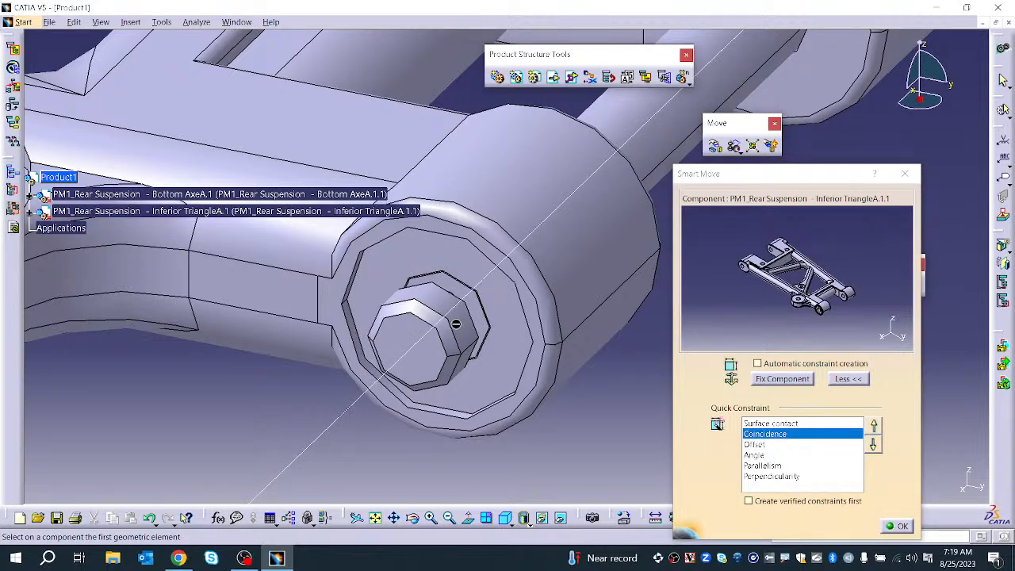
pyautogui.click(897, 525)
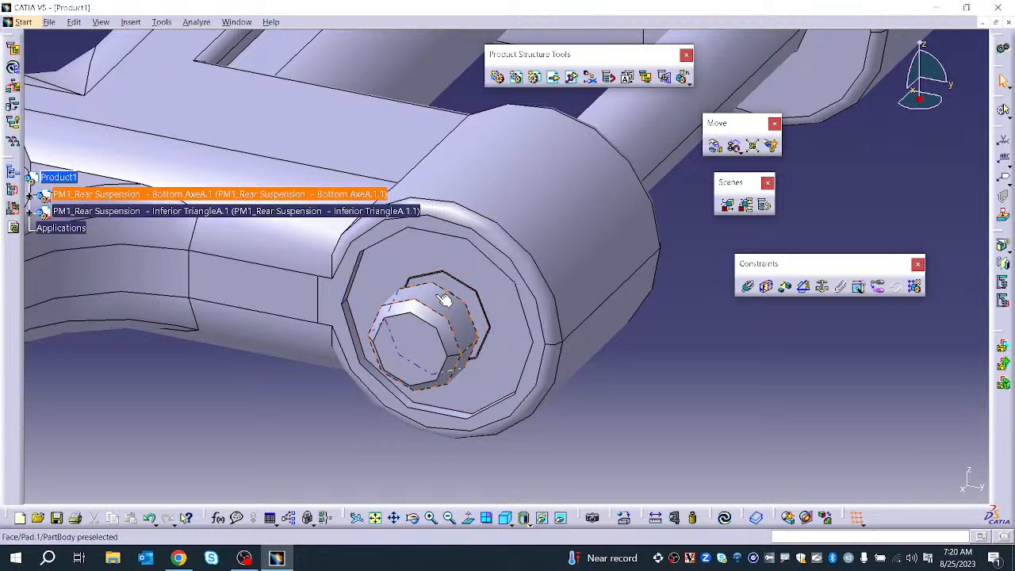
# Examine the product and mechanical properties of Product1, and close them without making changes
pyautogui.rightClick(57, 179)
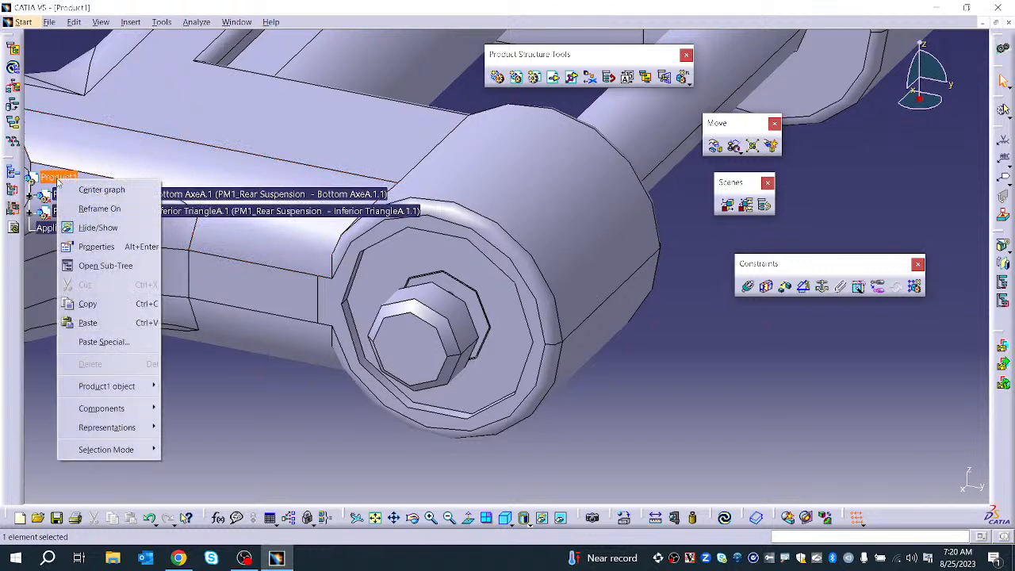
pyautogui.click(70, 249)
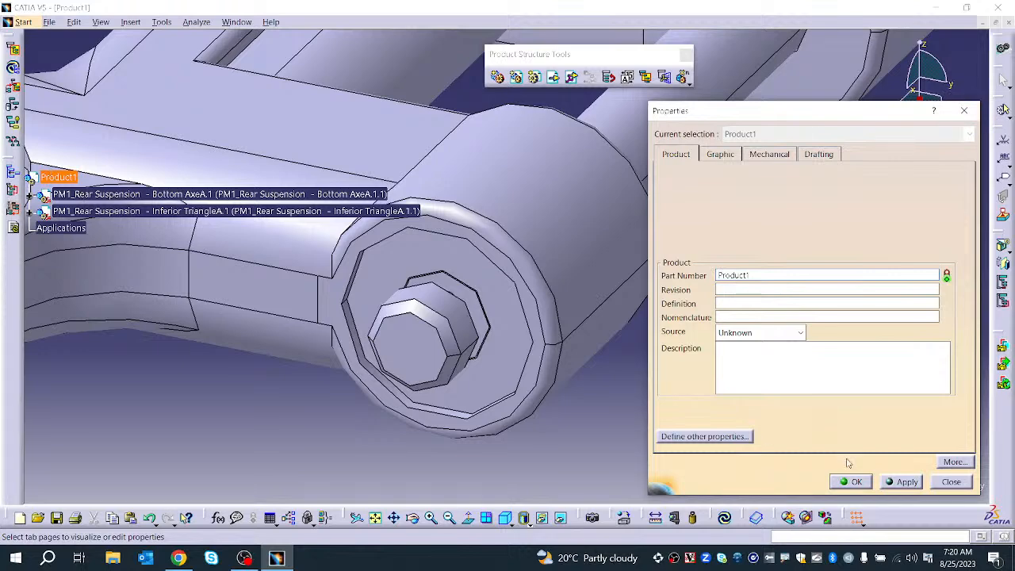
pyautogui.click(768, 153)
pyautogui.click(948, 484)
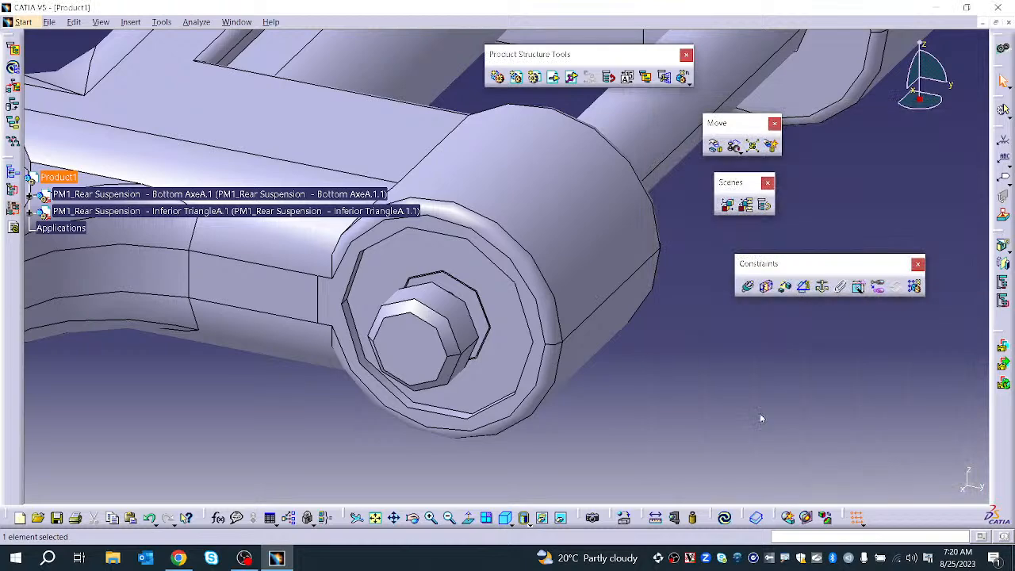
# Review Product1's mechanical characteristics and its product information once more, and close the properties
pyautogui.rightClick(49, 177)
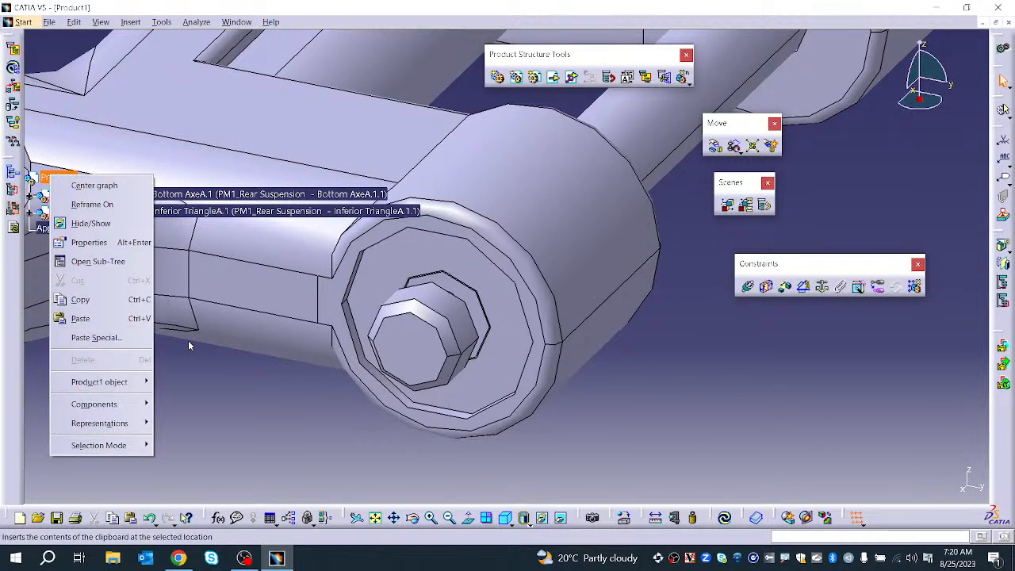
pyautogui.click(119, 242)
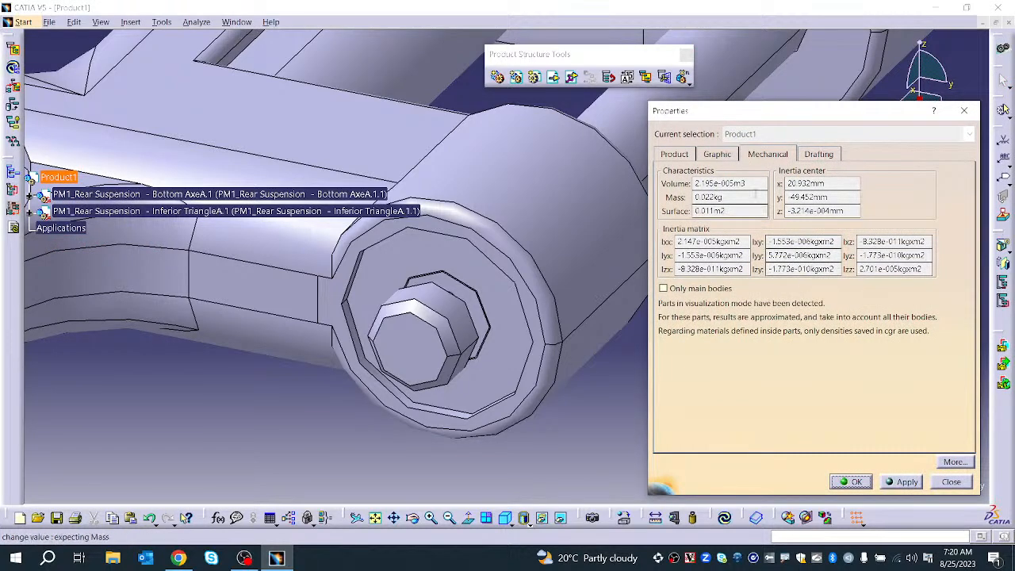
pyautogui.click(675, 154)
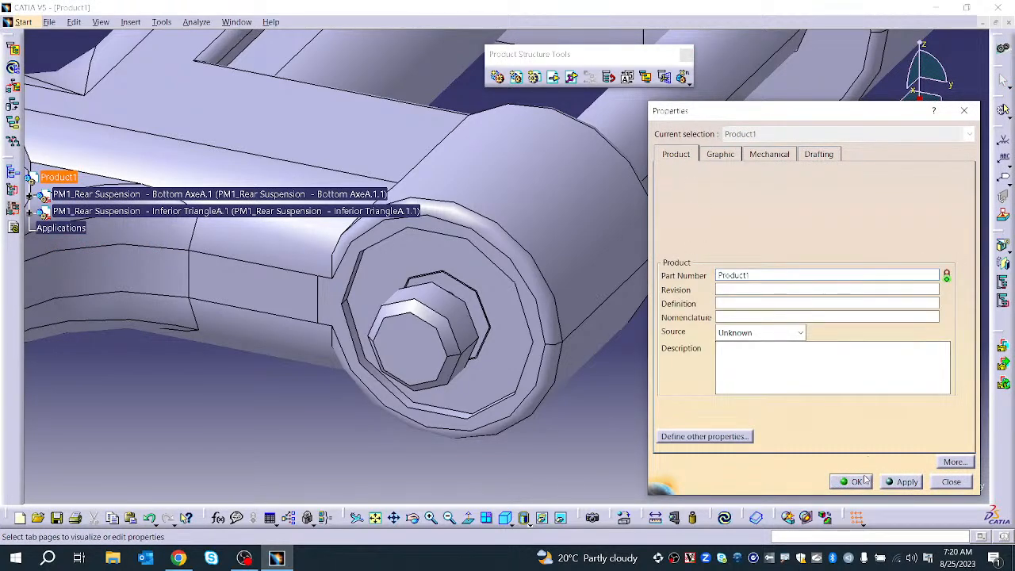
pyautogui.click(957, 480)
# Fix the Inferior Triangle component in place with a Fix constraint
pyautogui.scroll(1, 667, 305)
pyautogui.moveTo(666, 308); pyautogui.dragTo(696, 481, button='middle')
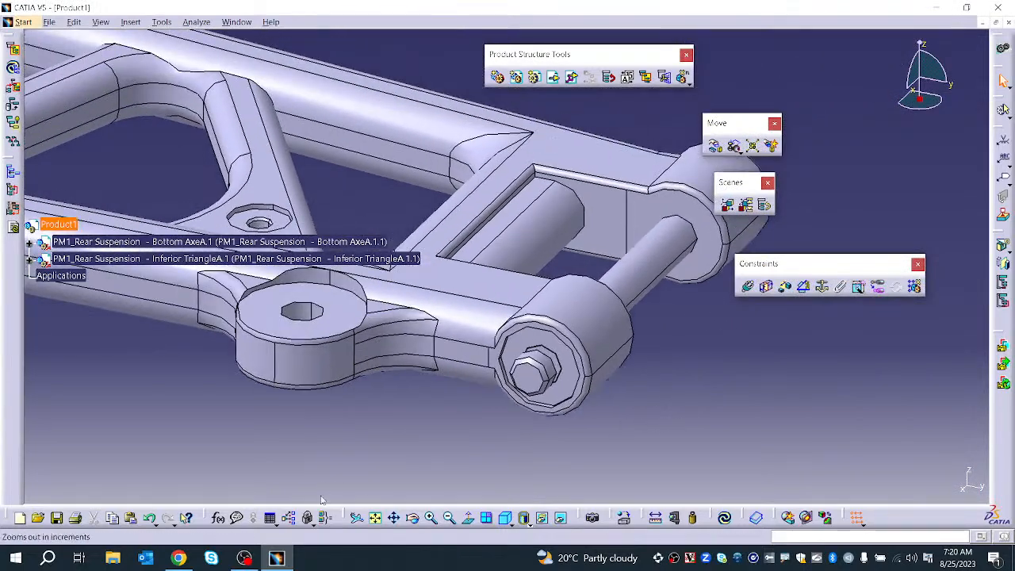
pyautogui.click(504, 329)
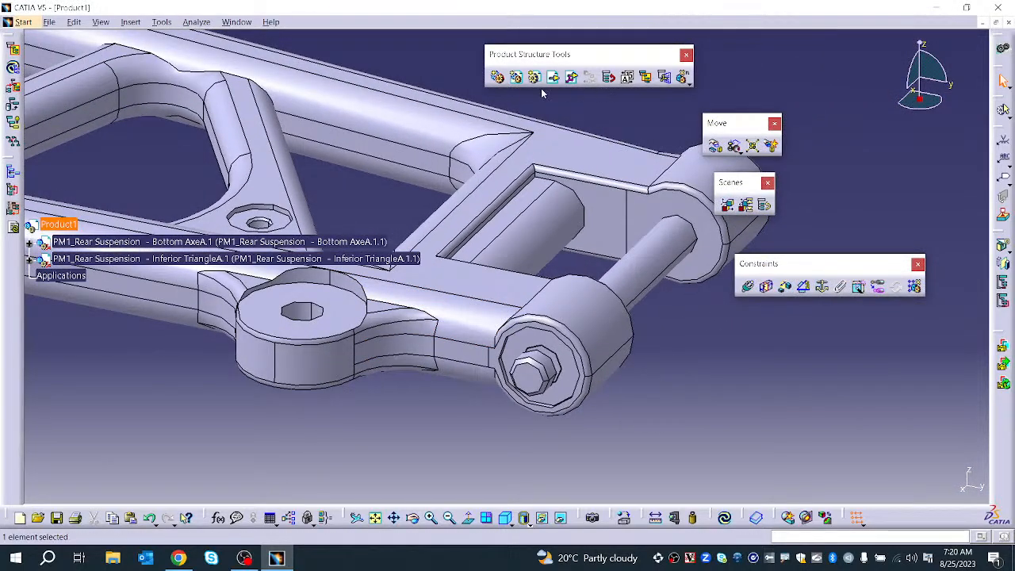
pyautogui.click(821, 288)
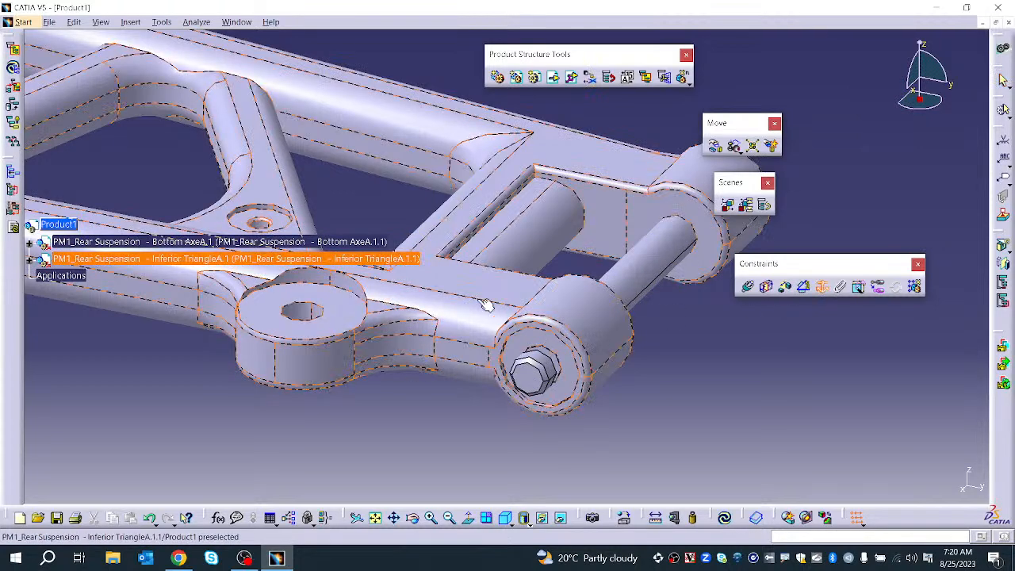
pyautogui.click(472, 299)
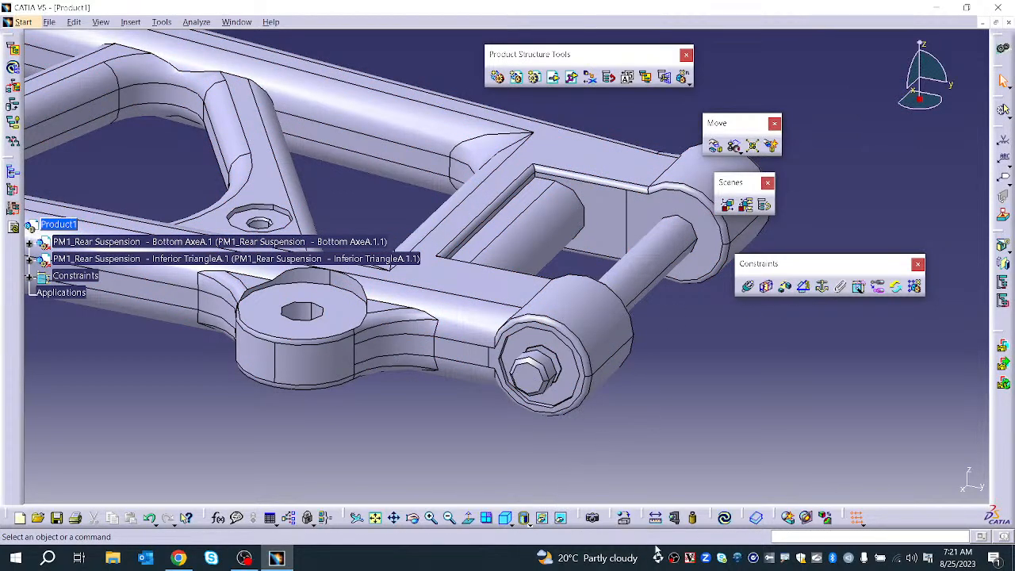
# Add a Coincidence constraint between the Bottom Axe's axis and the axis of the Inferior Triangle's front cylindrical boss
pyautogui.click(746, 287)
pyautogui.click(557, 365)
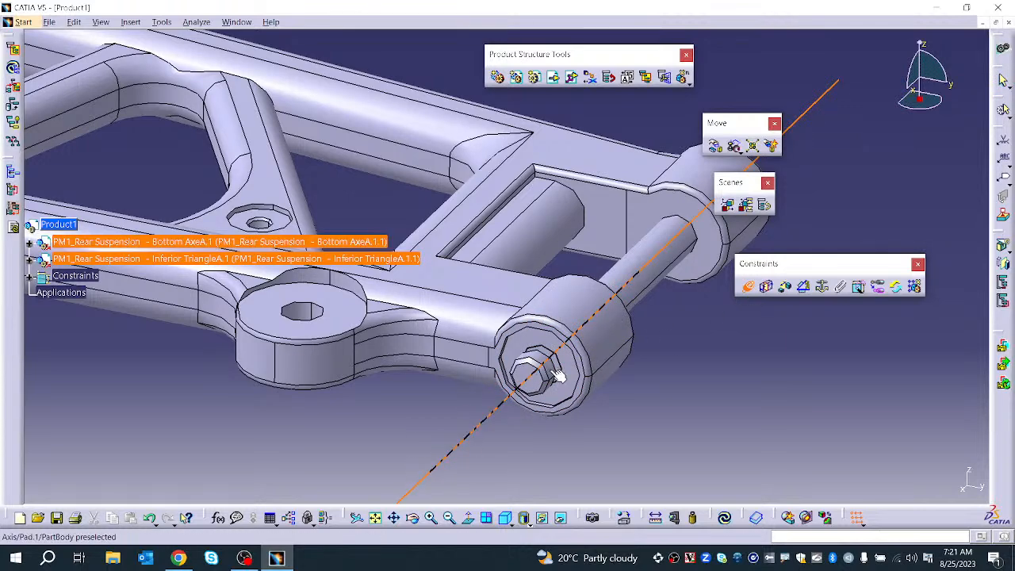
pyautogui.click(559, 375)
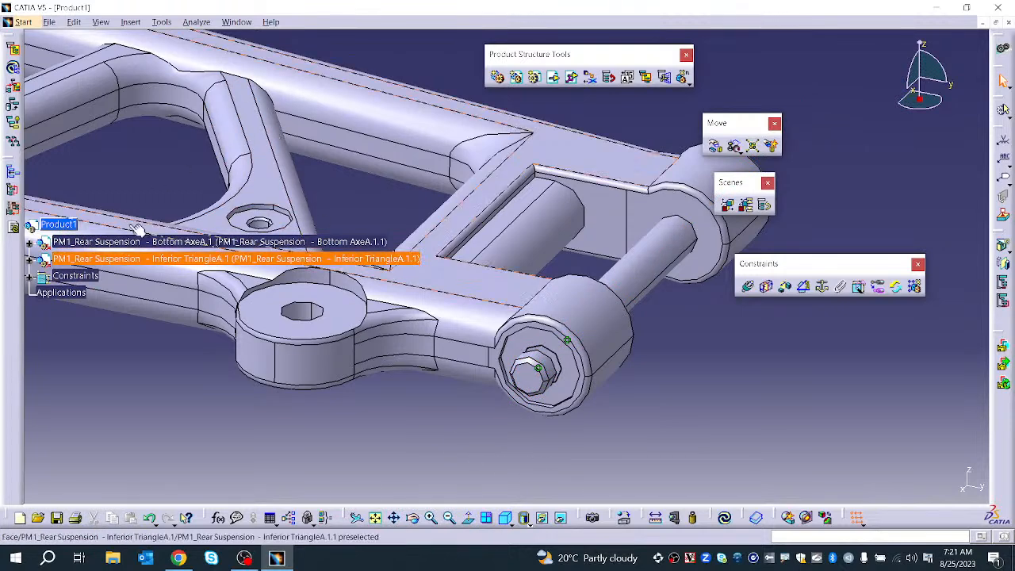
# Expand the additional property pages of Product1 for inspection, and close the properties without changes
pyautogui.rightClick(54, 224)
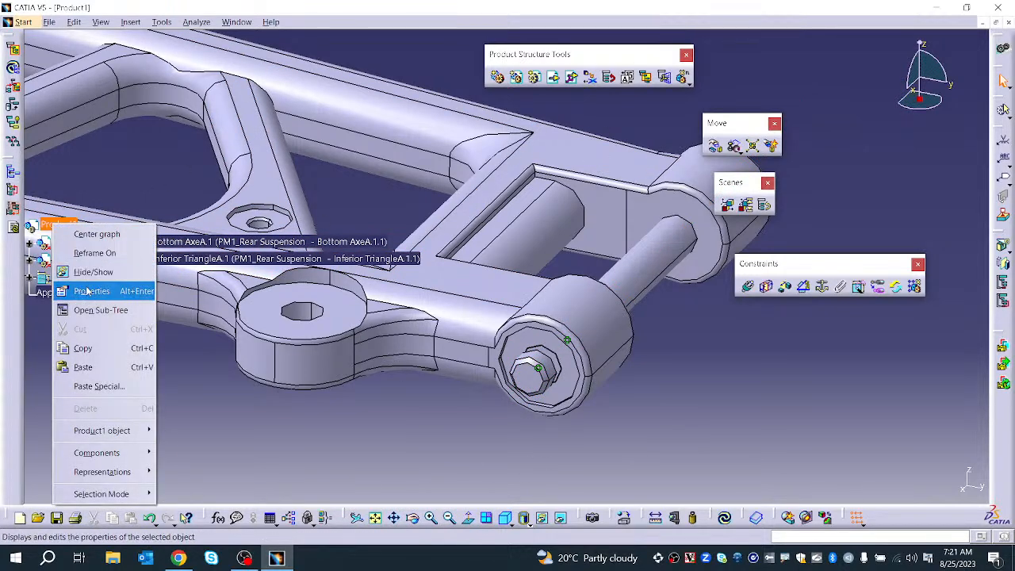
pyautogui.click(91, 290)
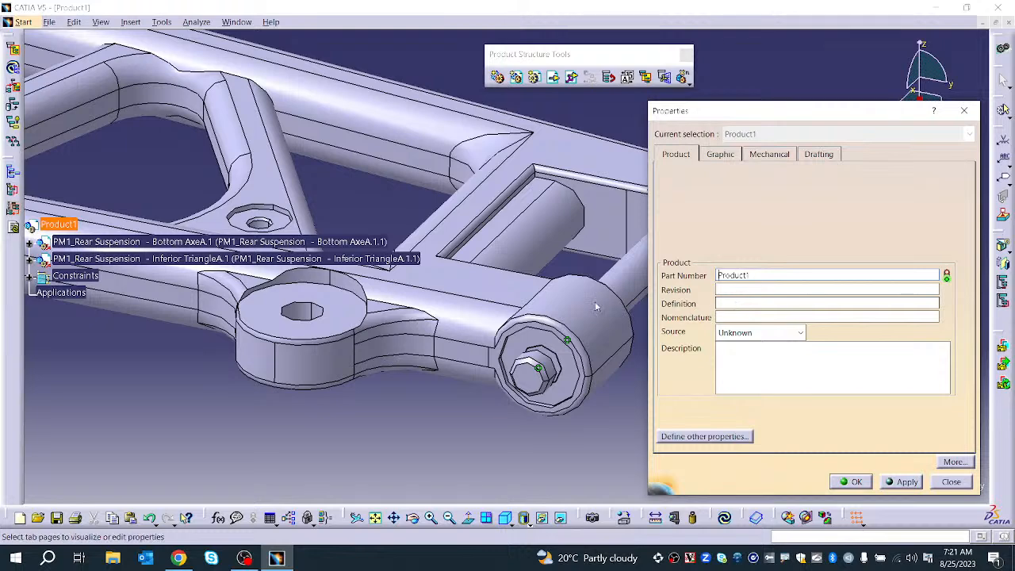
pyautogui.click(953, 461)
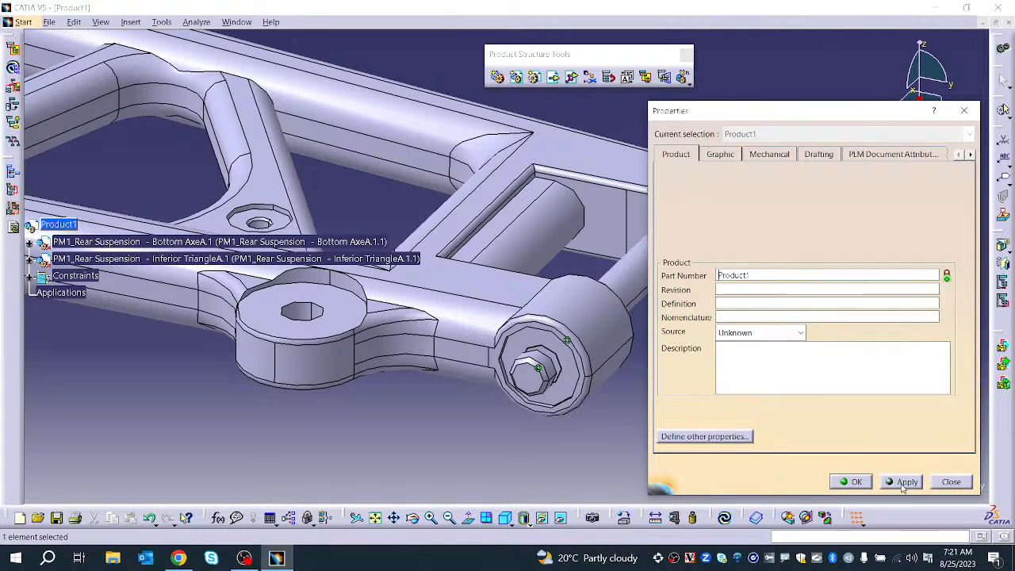
pyautogui.click(951, 480)
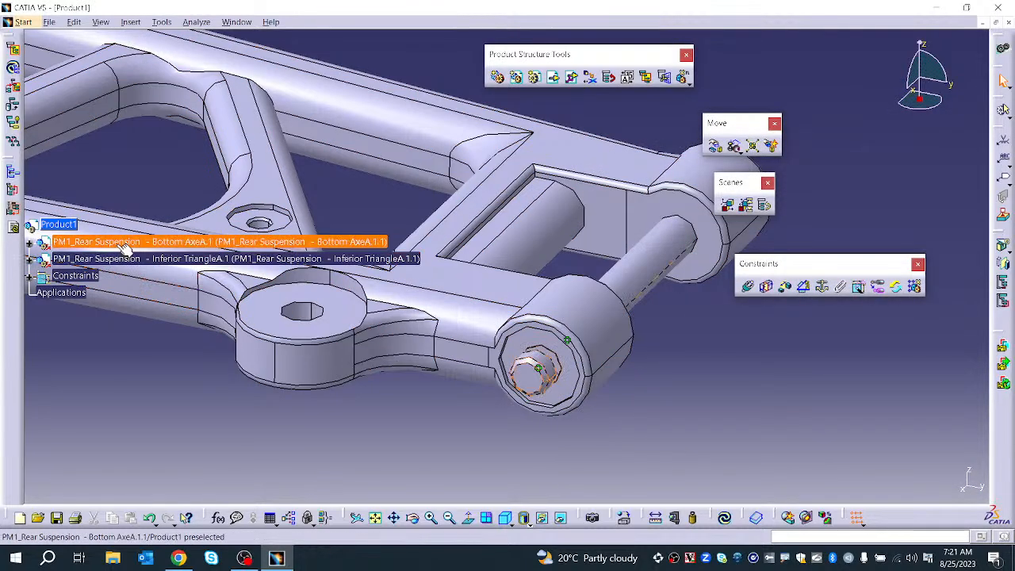
# Inspect the Bottom Axe's component and product properties, including instance name, reference link and part number, and close them
pyautogui.rightClick(123, 245)
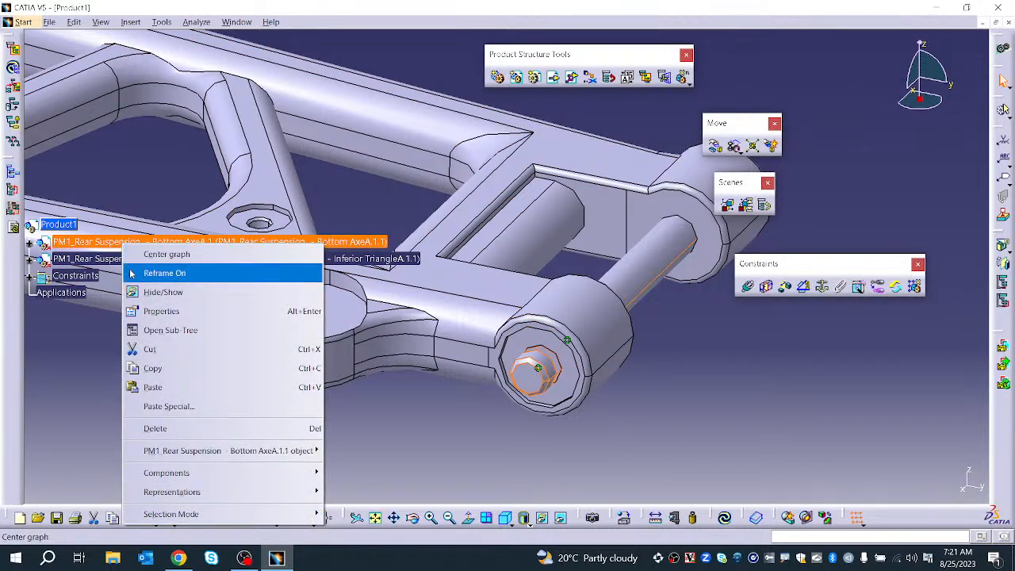
pyautogui.click(162, 311)
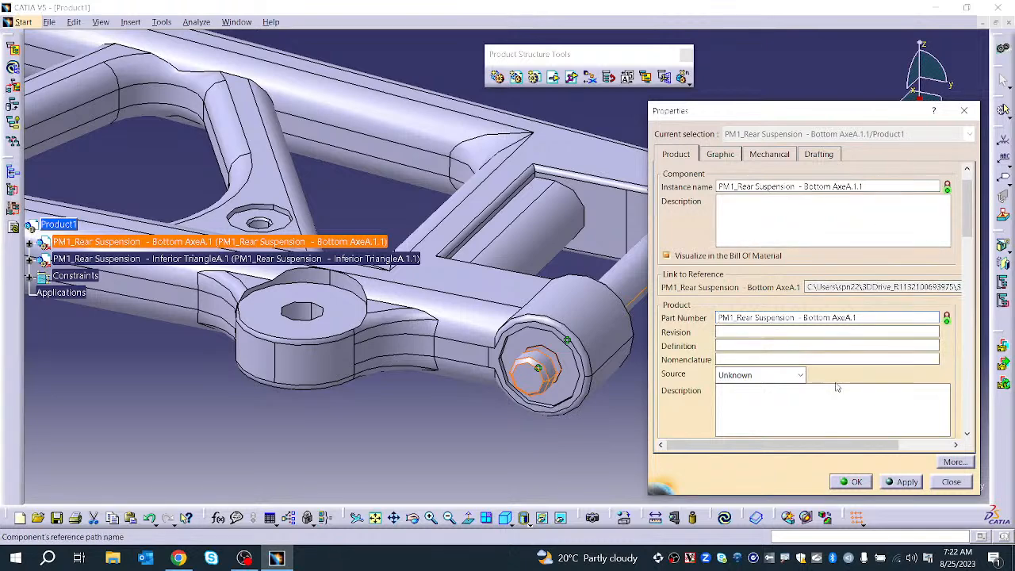
pyautogui.scroll(-1, 815, 379)
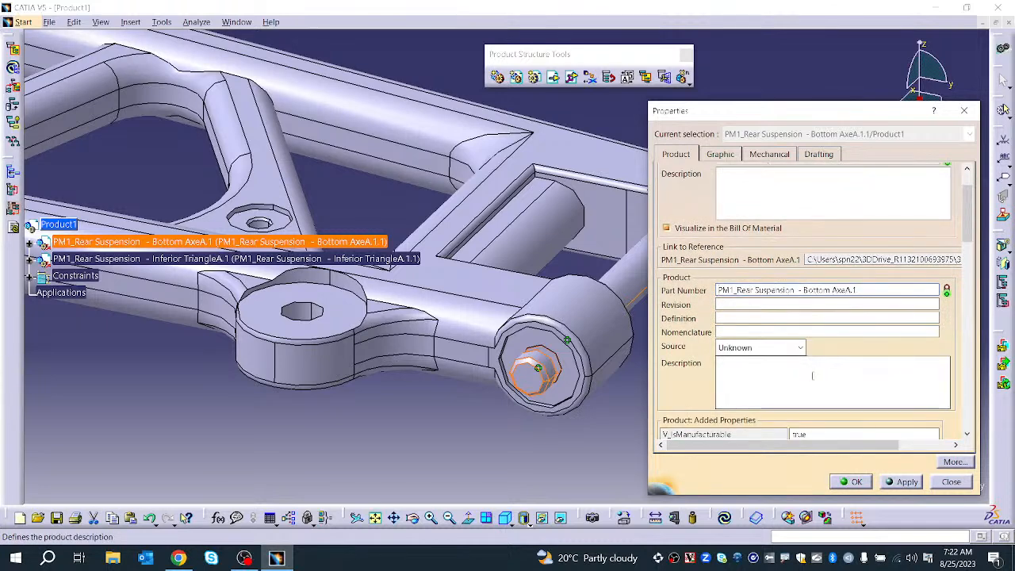
pyautogui.scroll(2, 741, 206)
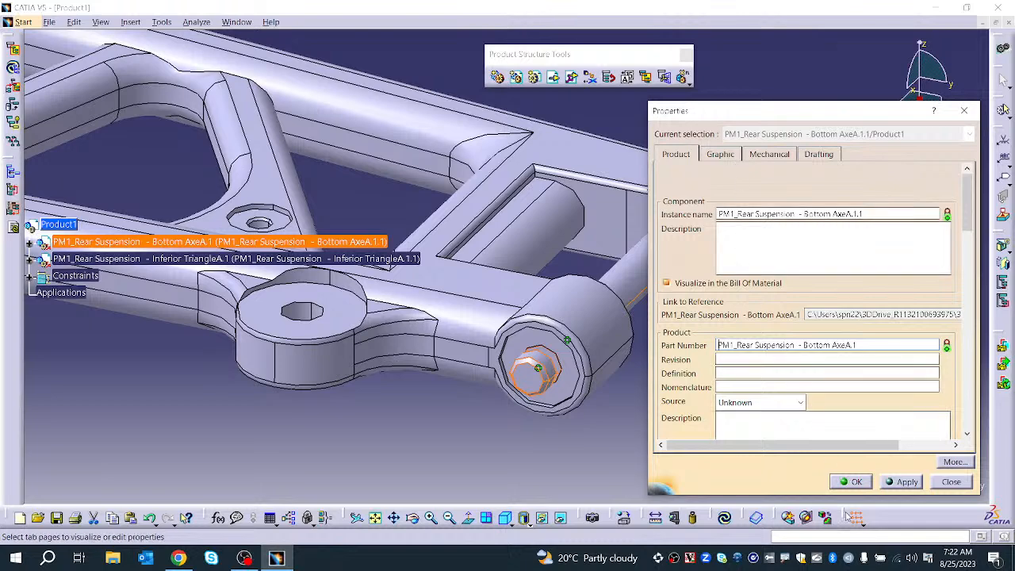
pyautogui.click(914, 482)
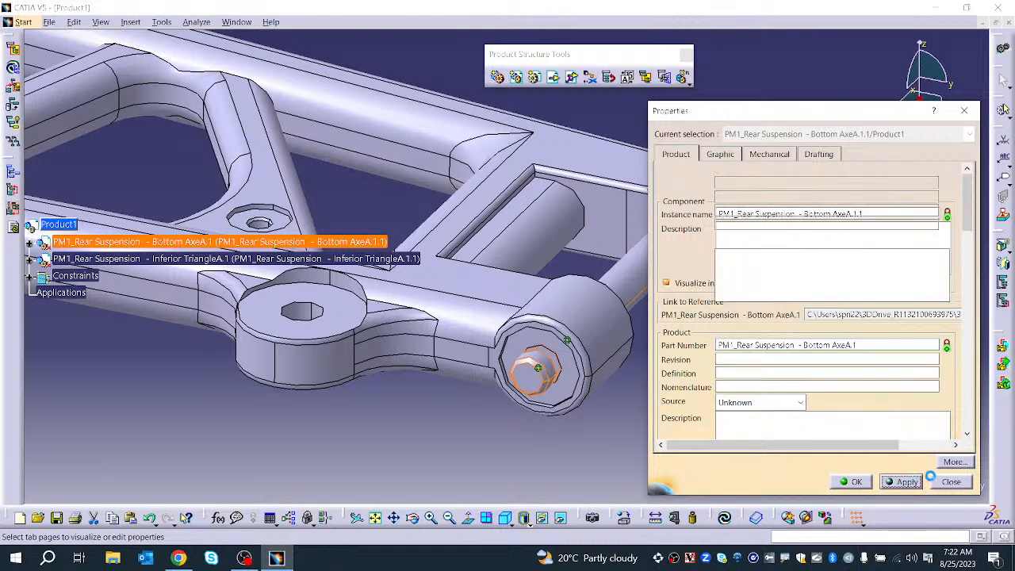
pyautogui.click(940, 482)
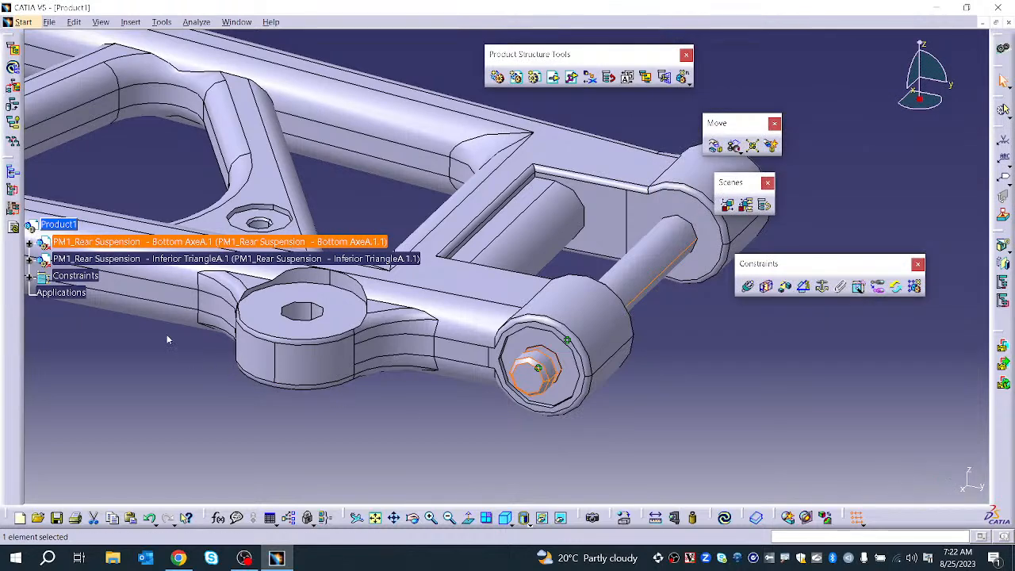
# Activate the Bottom Axe component and apply the metal material Aluminium to its part
pyautogui.click(29, 241)
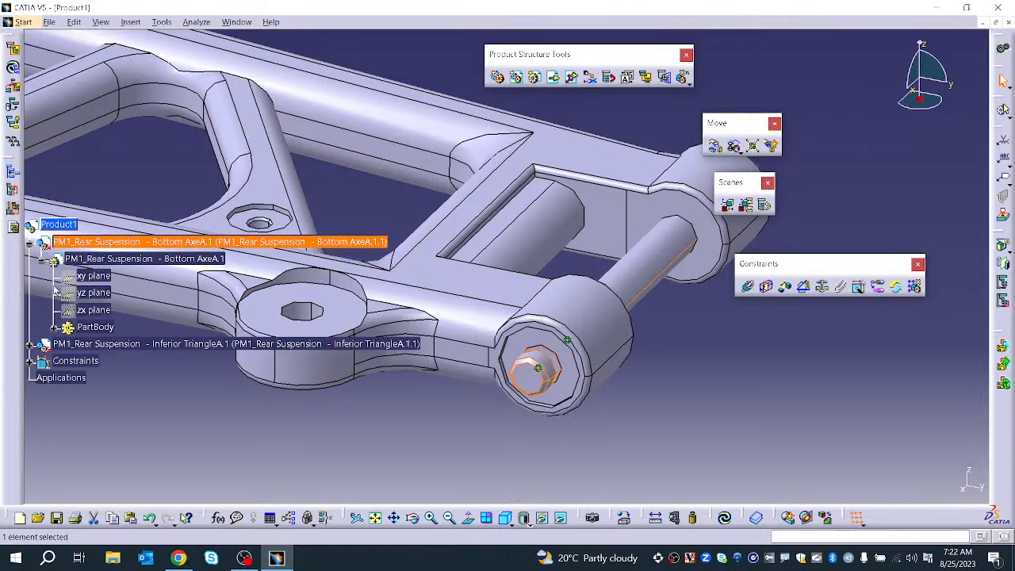
pyautogui.doubleClick(122, 243)
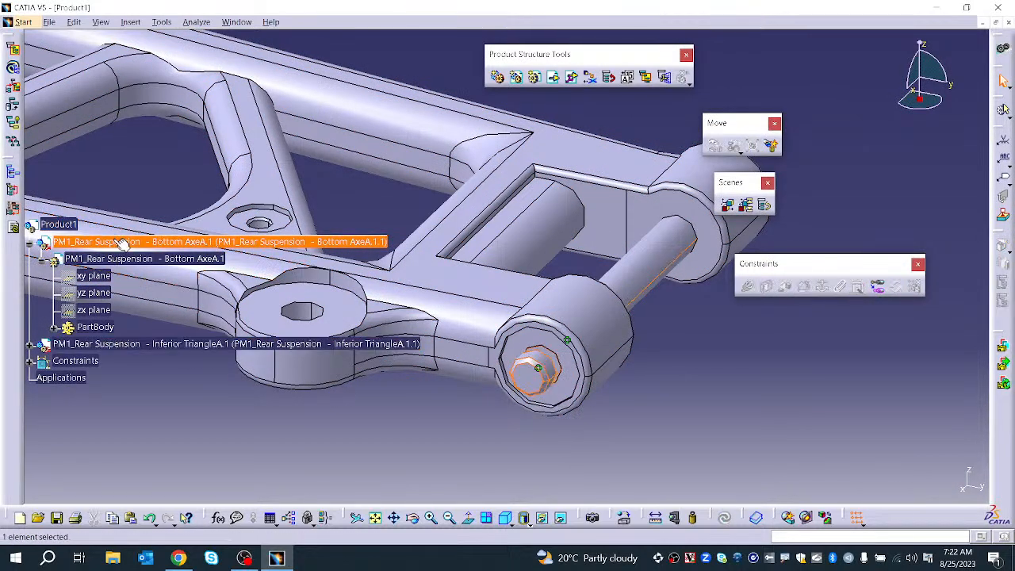
pyautogui.click(626, 517)
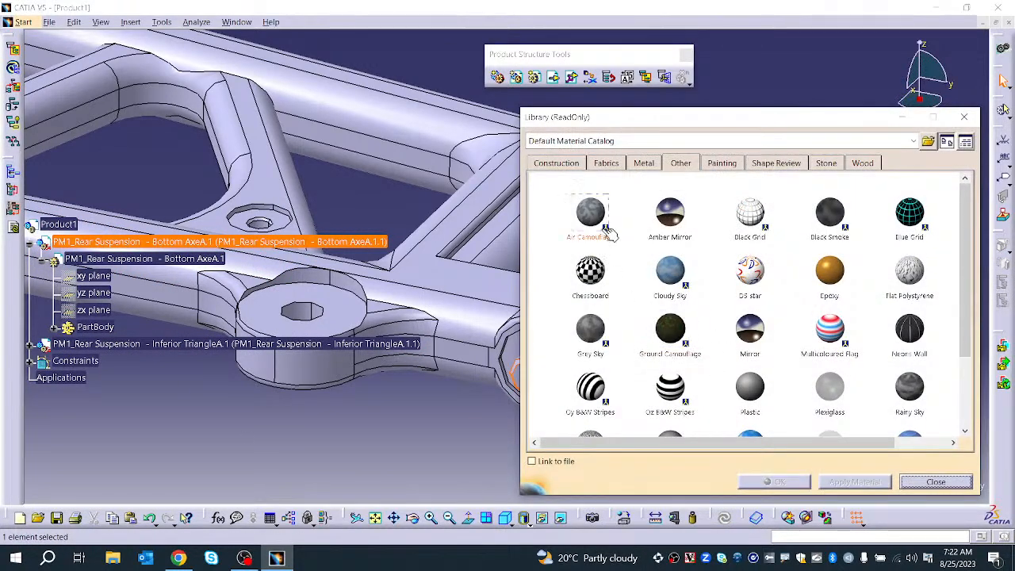
pyautogui.click(644, 163)
pyautogui.click(593, 213)
pyautogui.click(111, 262)
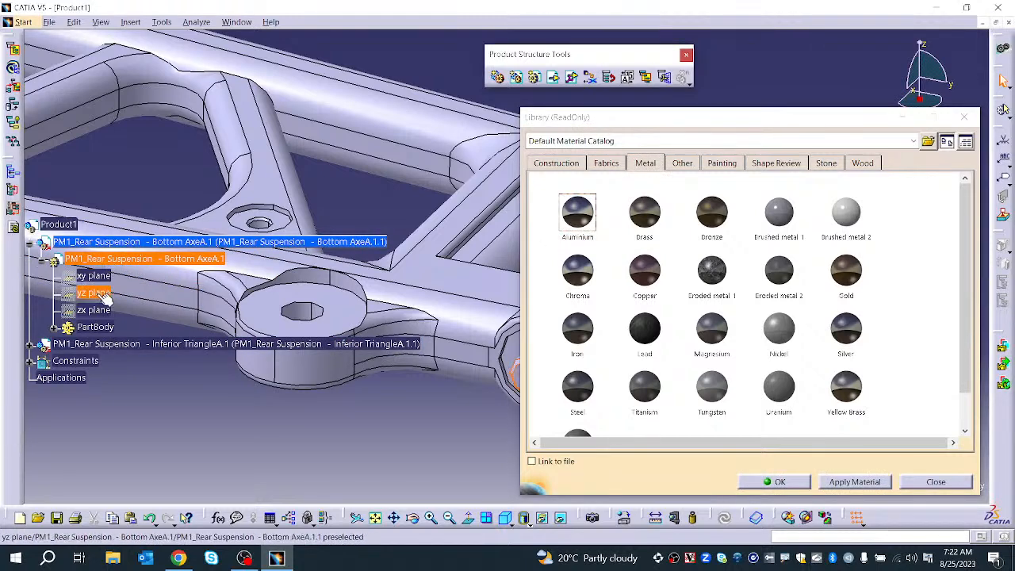
pyautogui.click(54, 327)
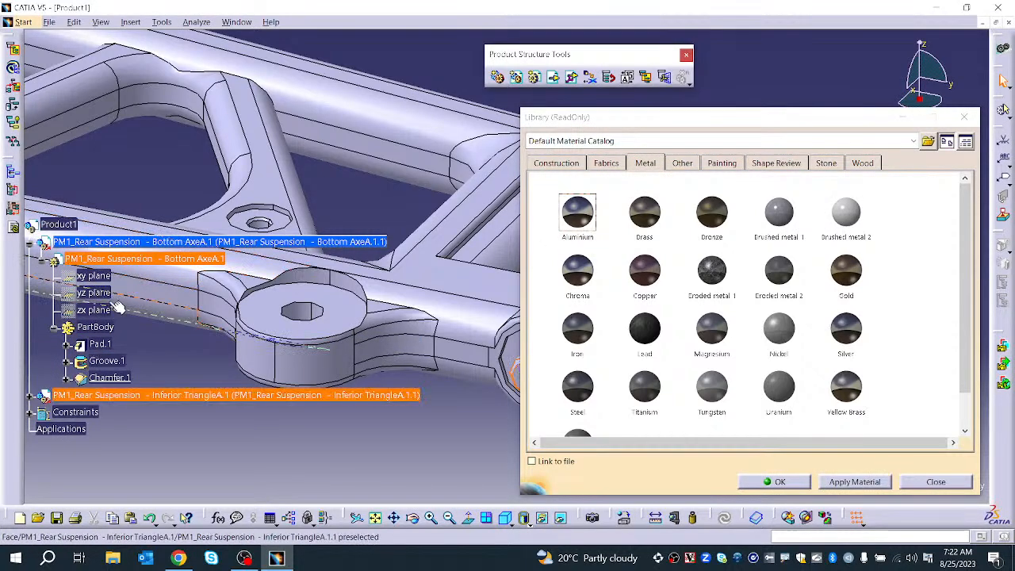
pyautogui.click(882, 482)
pyautogui.click(773, 482)
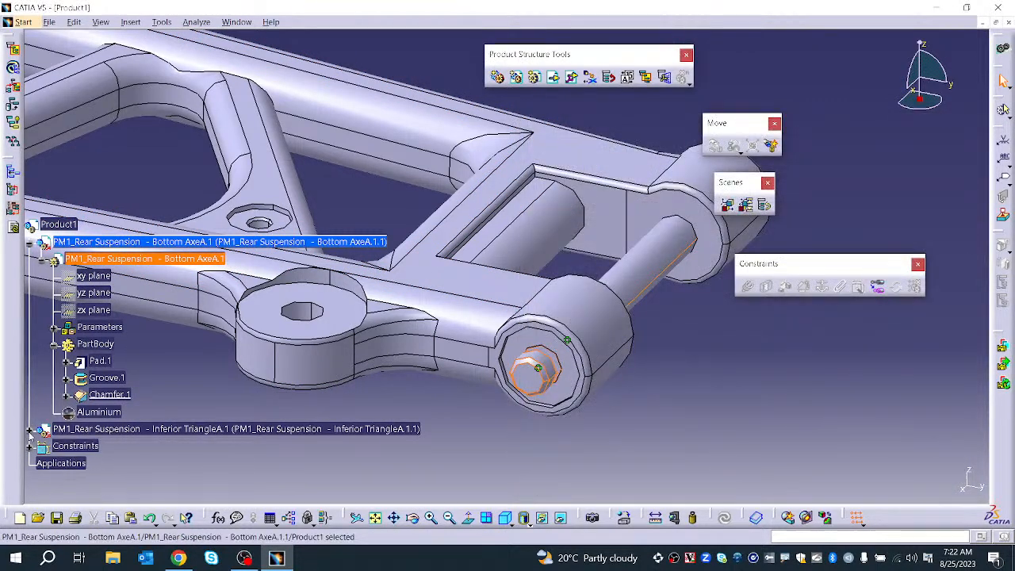
# Expand the Inferior Triangle in the tree and apply the Aluminium material to its part
pyautogui.click(29, 429)
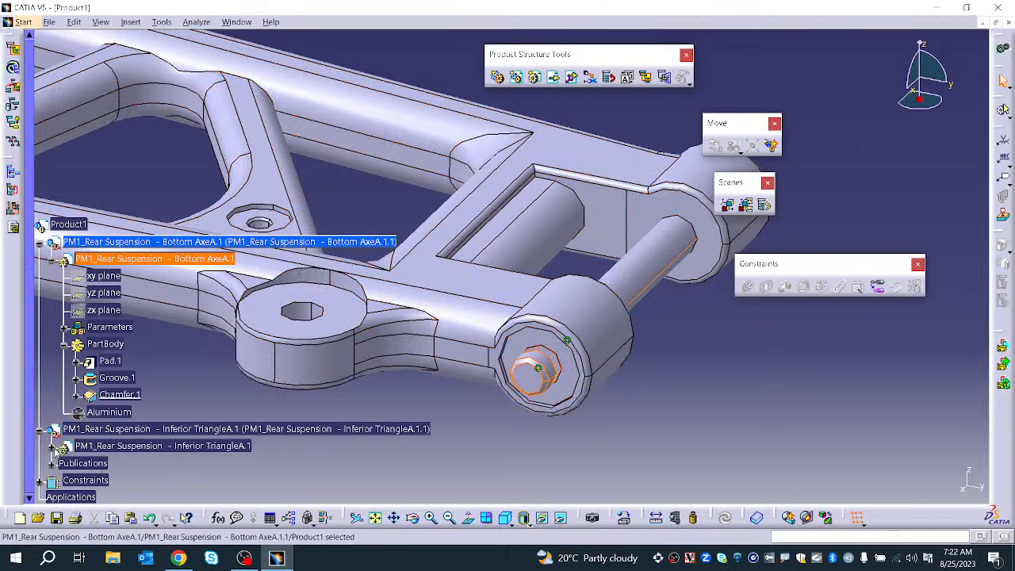
pyautogui.click(53, 446)
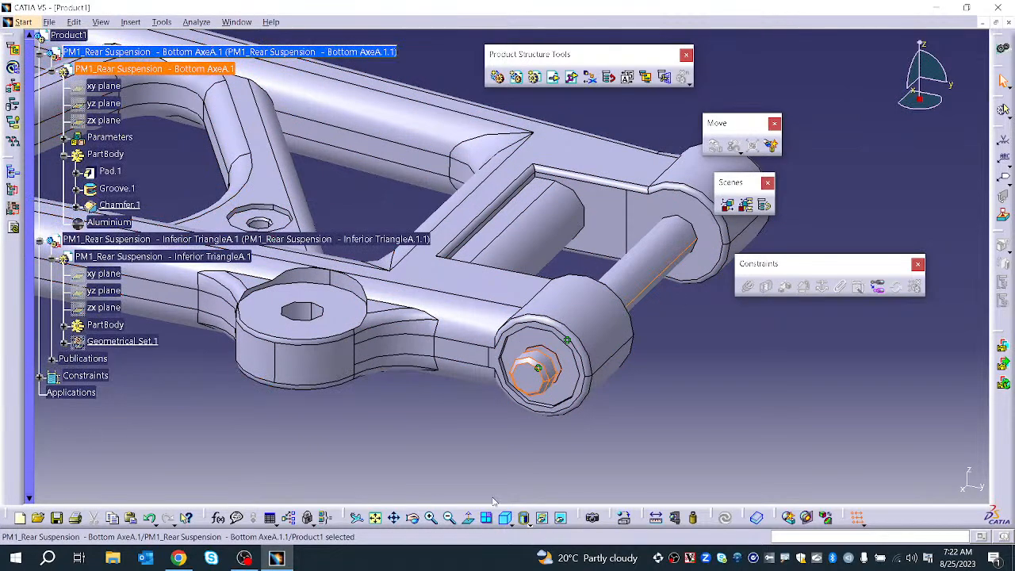
pyautogui.click(624, 518)
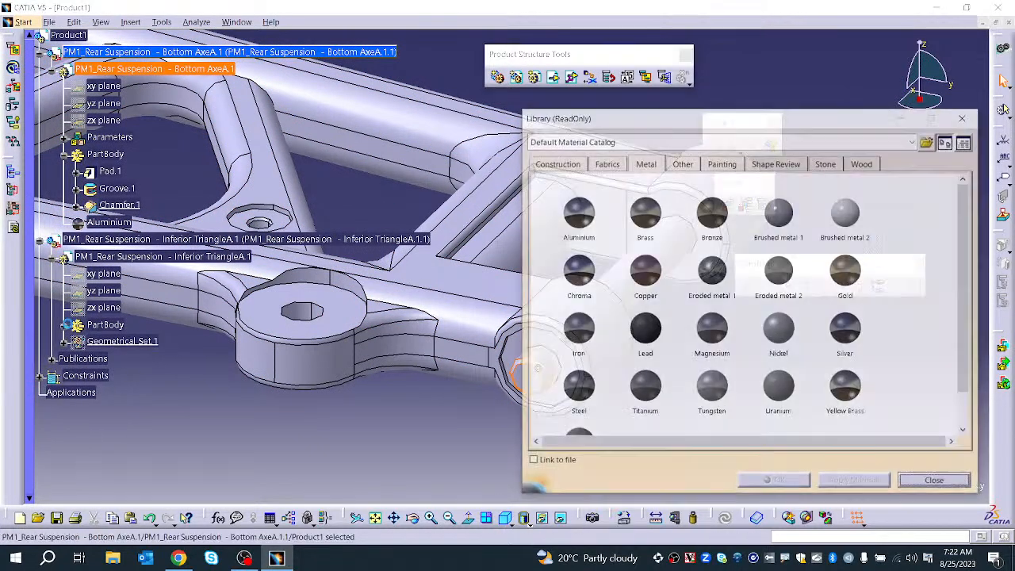
pyautogui.click(143, 258)
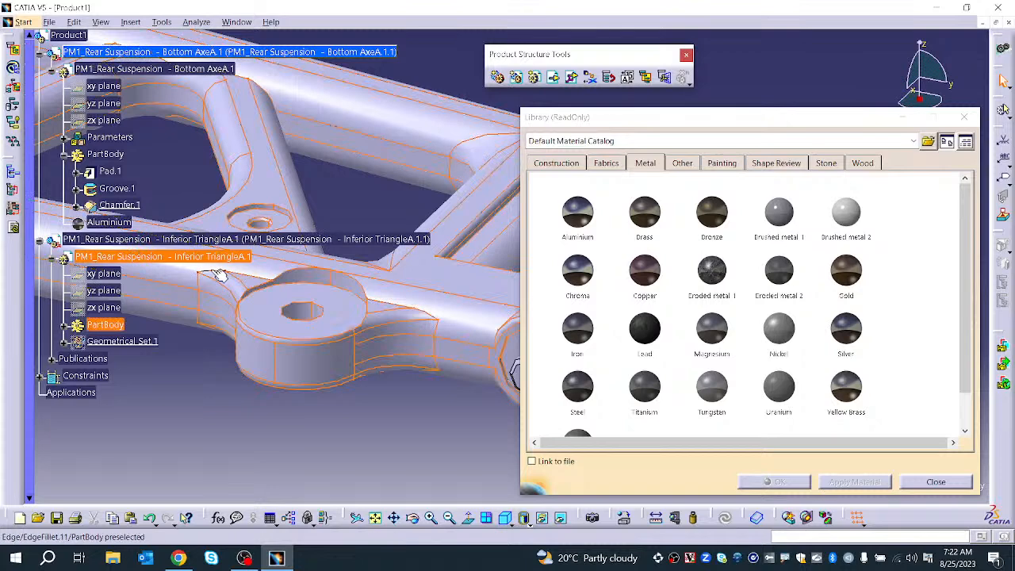
pyautogui.click(598, 220)
pyautogui.click(832, 481)
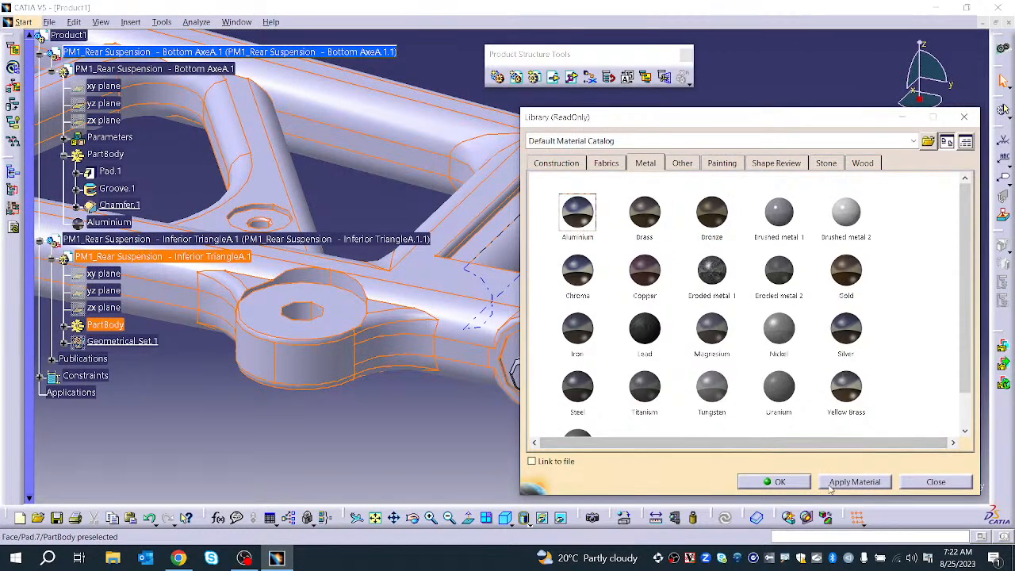
pyautogui.click(773, 482)
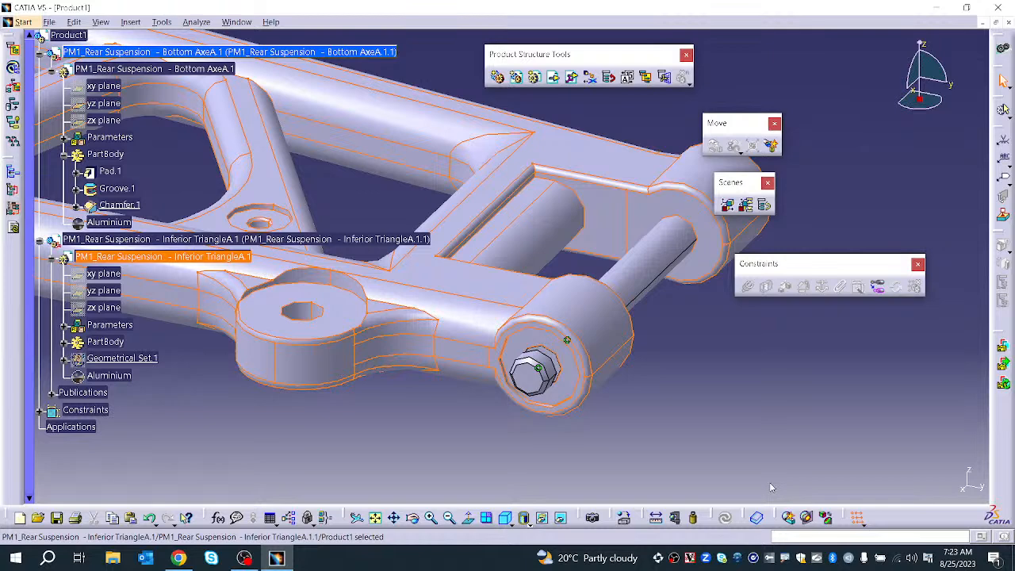
pyautogui.click(229, 453)
# Examine the mechanical properties of Product1 with Aluminium assigned to both parts
pyautogui.scroll(3, 151, 154)
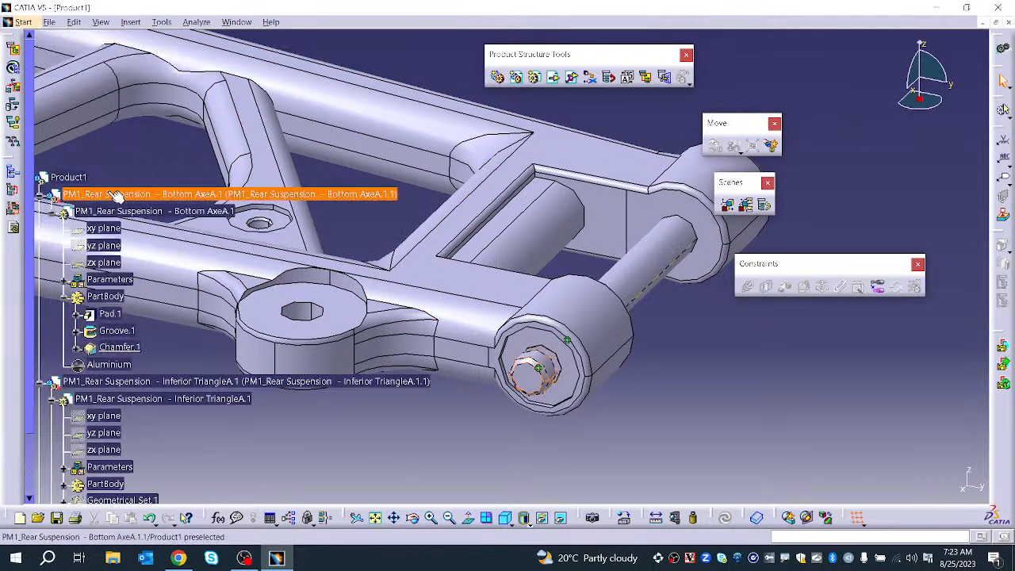
pyautogui.rightClick(82, 176)
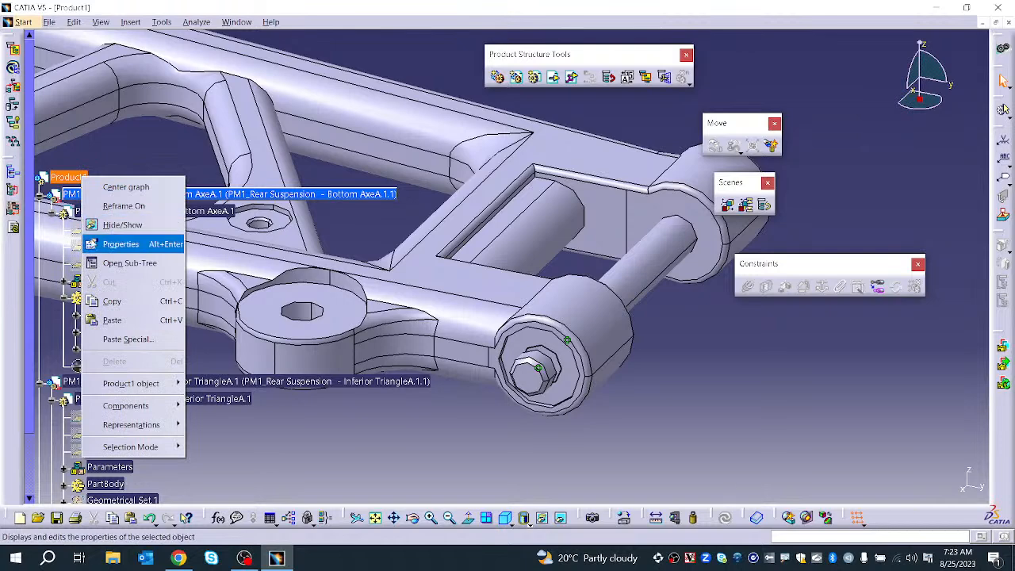
pyautogui.click(93, 247)
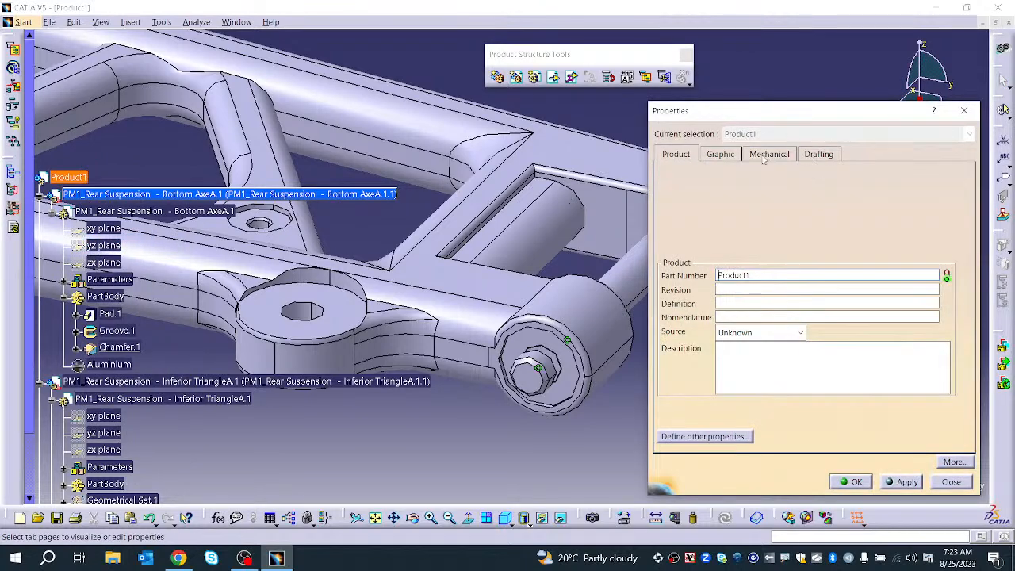
pyautogui.click(765, 155)
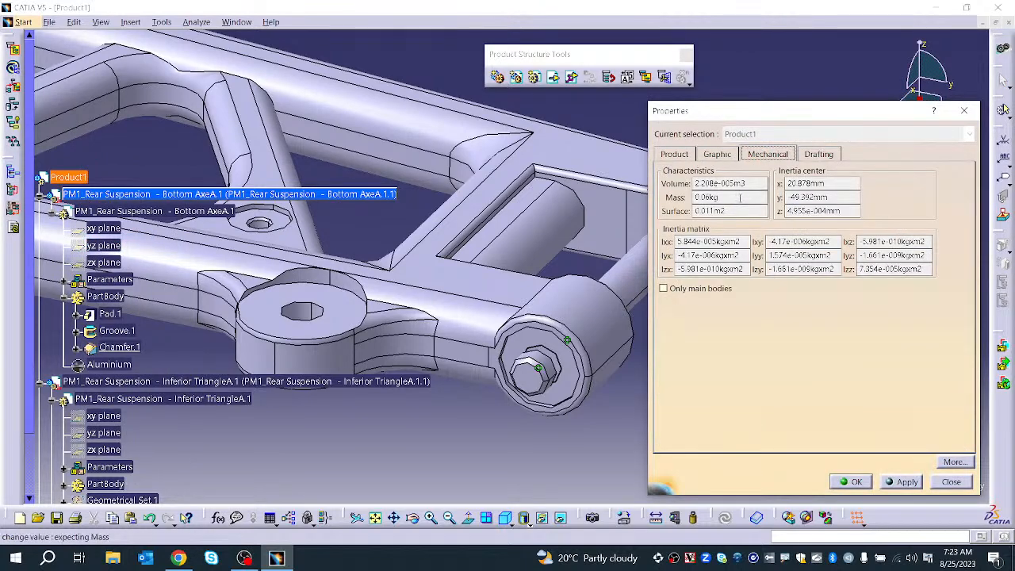
# Check the mass in Product1's mechanical properties and close them
pyautogui.doubleClick(739, 197)
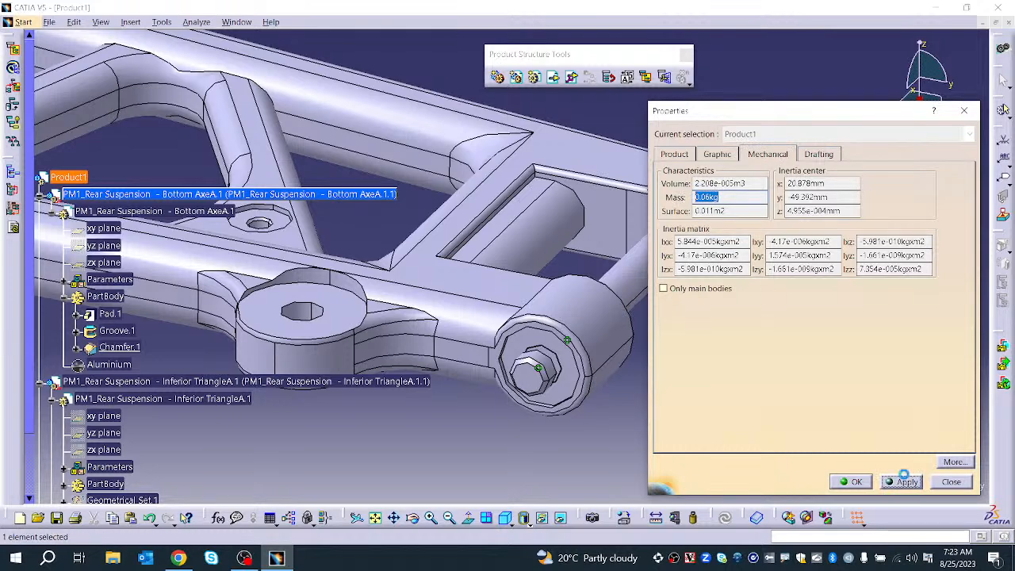
pyautogui.click(859, 484)
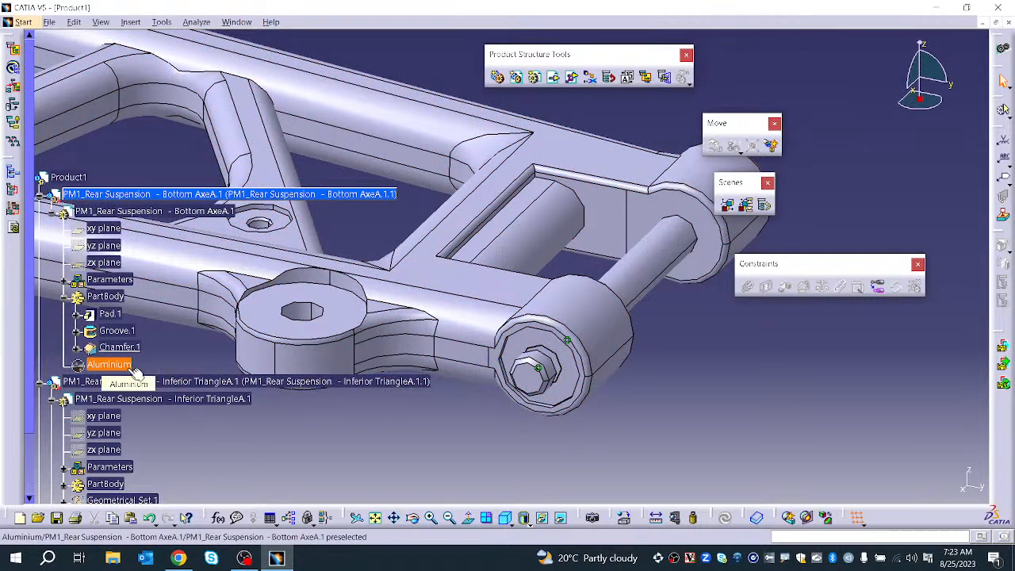
# Replace the Aluminium on the Bottom Axe part with the metal material Brass
pyautogui.rightClick(121, 365)
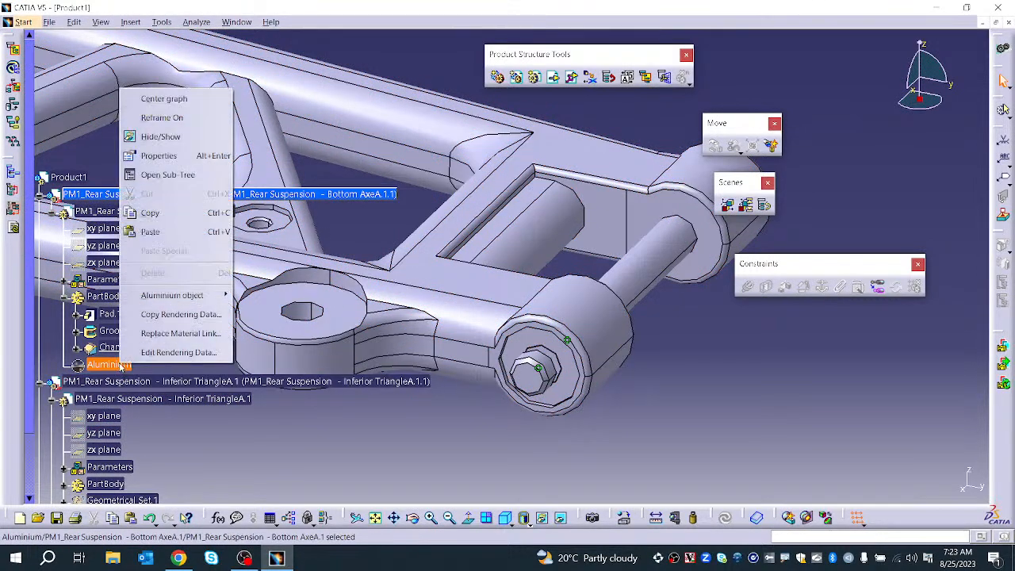
pyautogui.click(397, 470)
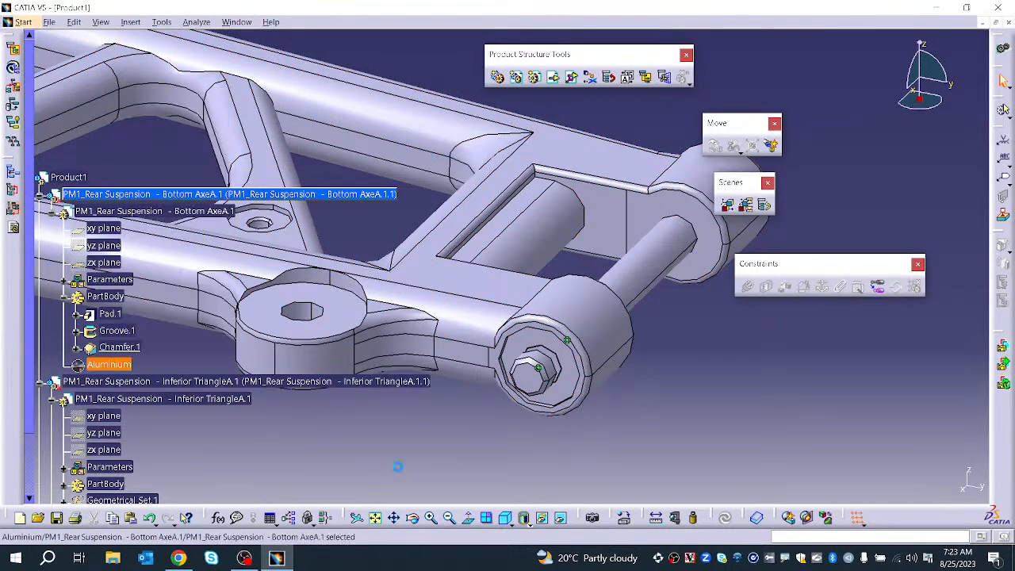
pyautogui.click(624, 517)
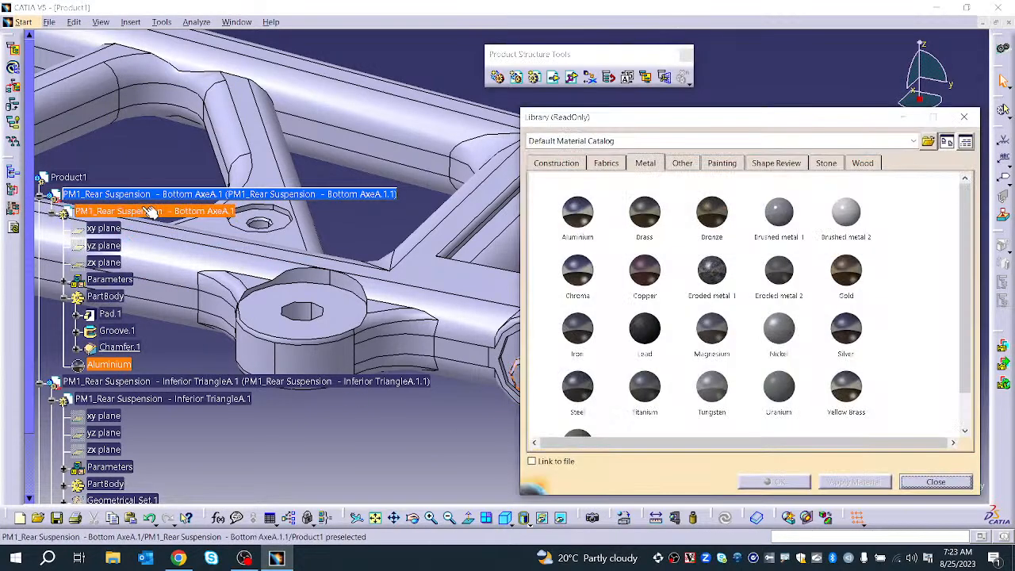
pyautogui.click(644, 212)
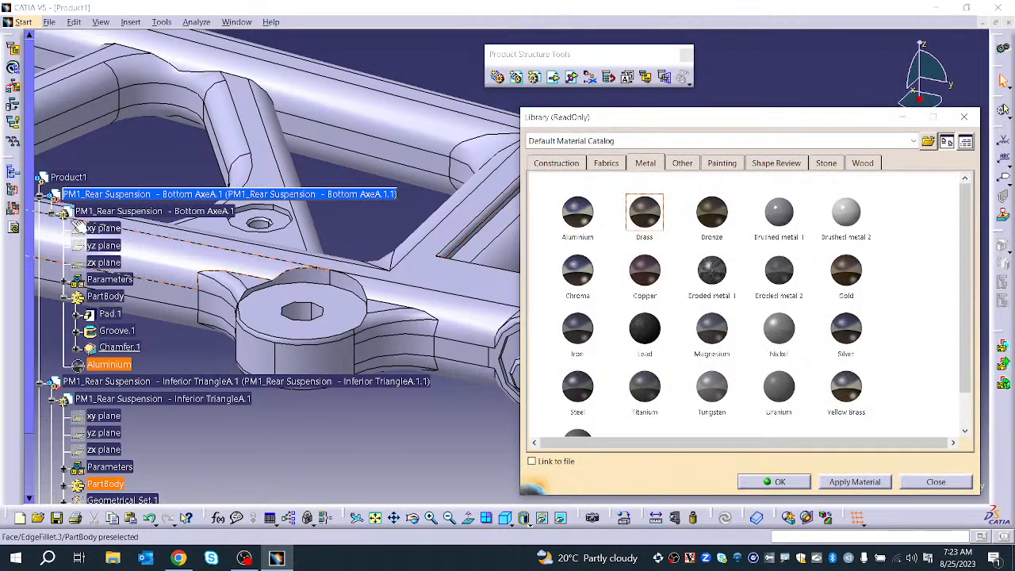
pyautogui.click(107, 212)
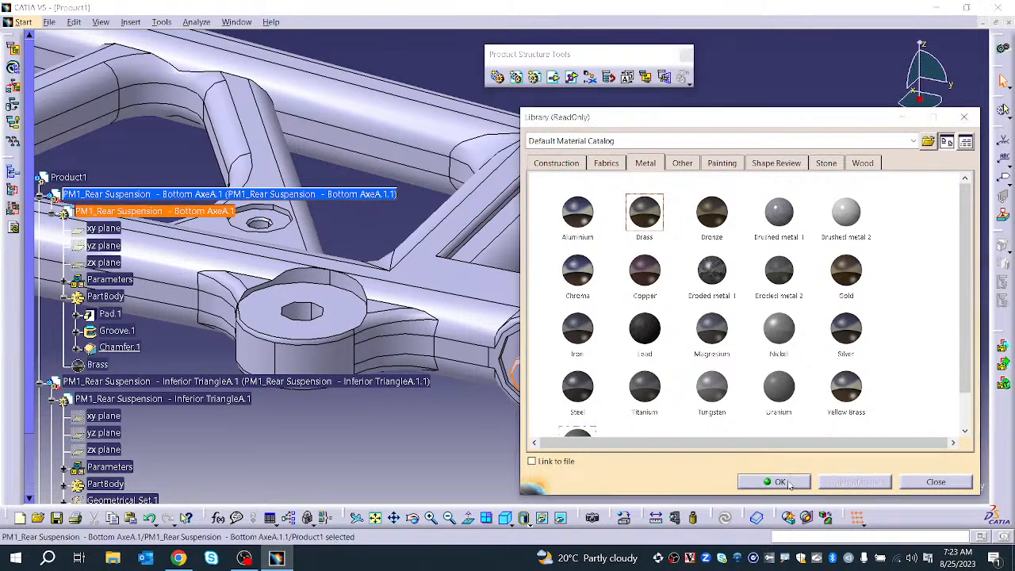
pyautogui.click(774, 481)
# Apply the metal material Brass to the Inferior Triangle part in place of Aluminium
pyautogui.scroll(-3, 186, 420)
pyautogui.click(187, 405)
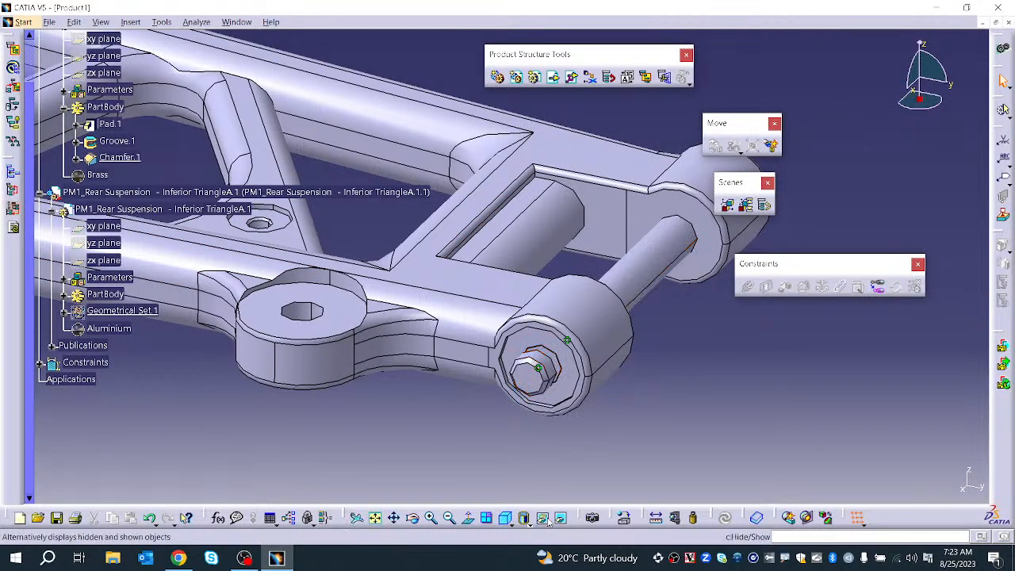
pyautogui.click(621, 517)
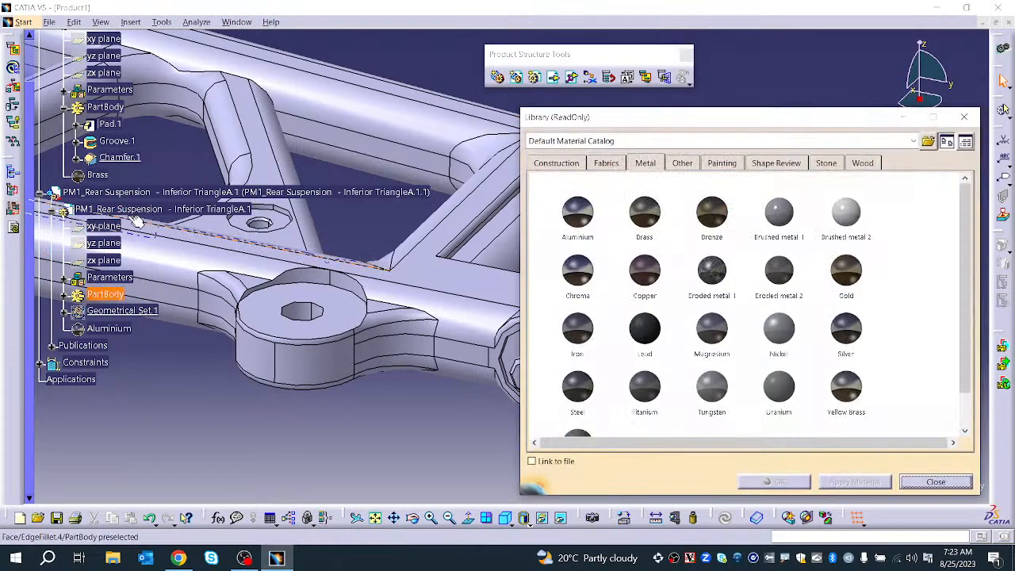
pyautogui.click(133, 208)
pyautogui.click(643, 211)
pyautogui.click(871, 482)
pyautogui.click(770, 481)
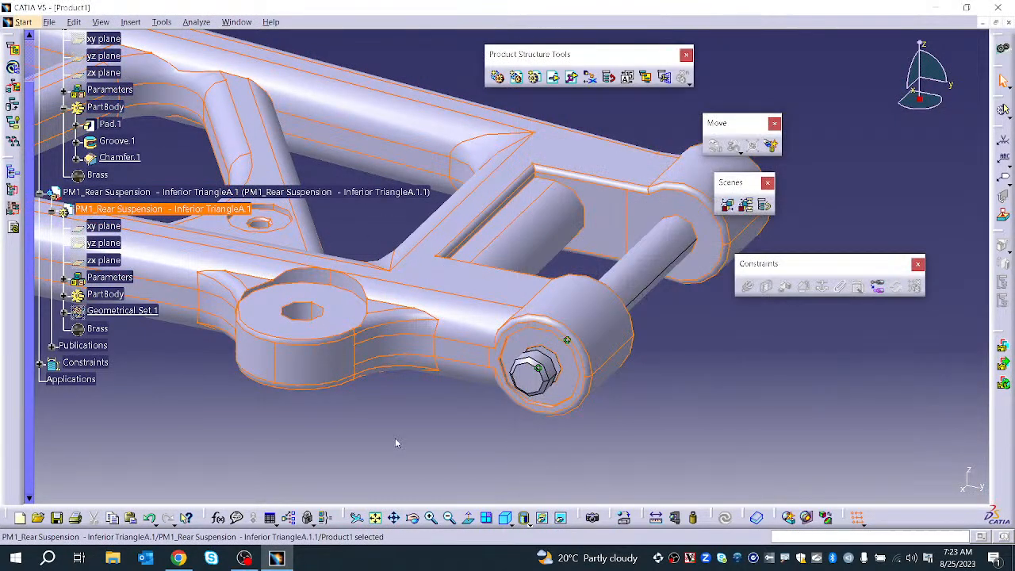
pyautogui.click(387, 442)
# Examine the mass in Product1's mechanical properties with Brass assigned to both parts, and close the properties
pyautogui.scroll(3, 181, 192)
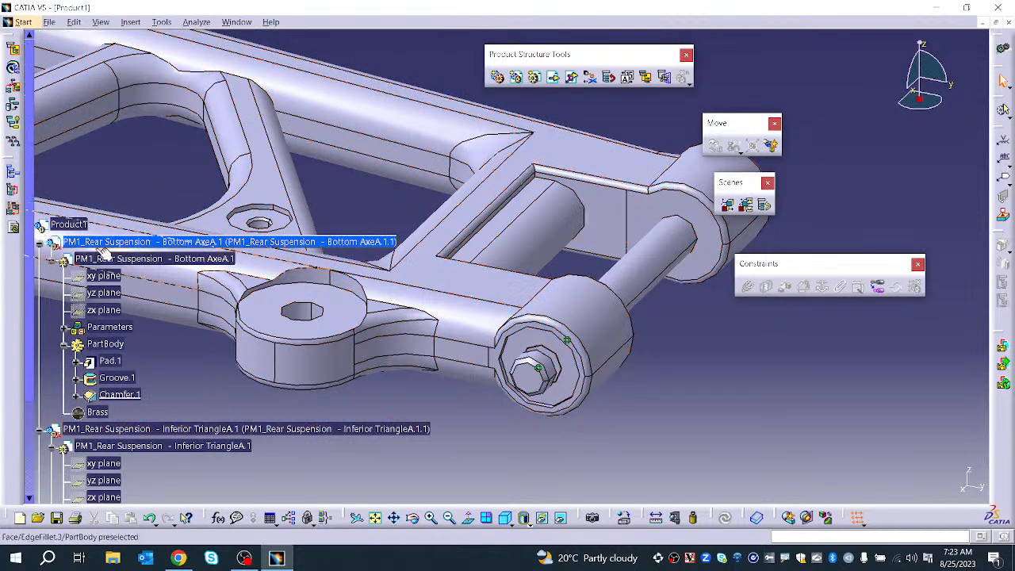
pyautogui.rightClick(78, 225)
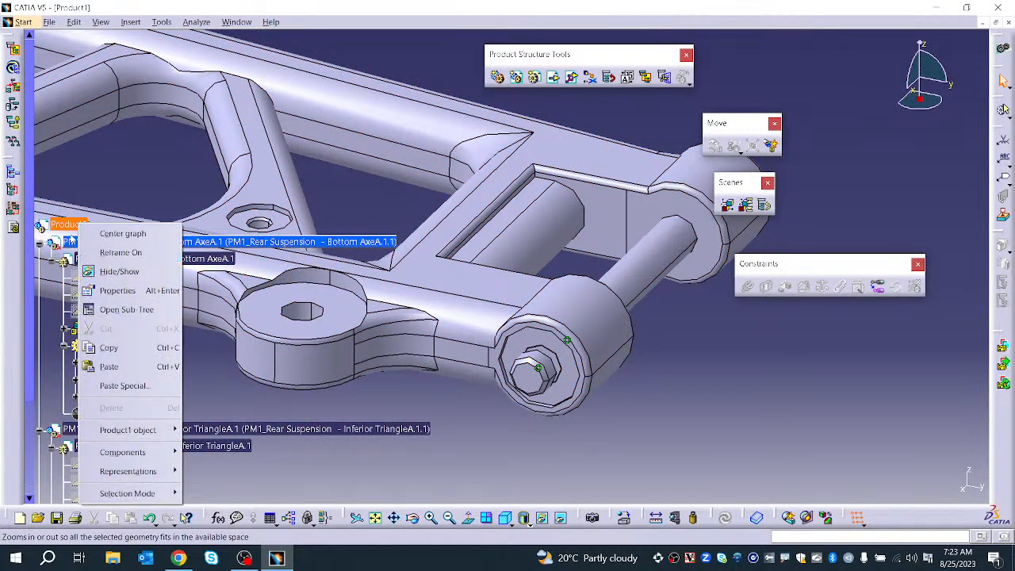
pyautogui.press('Escape')
pyautogui.rightClick(78, 225)
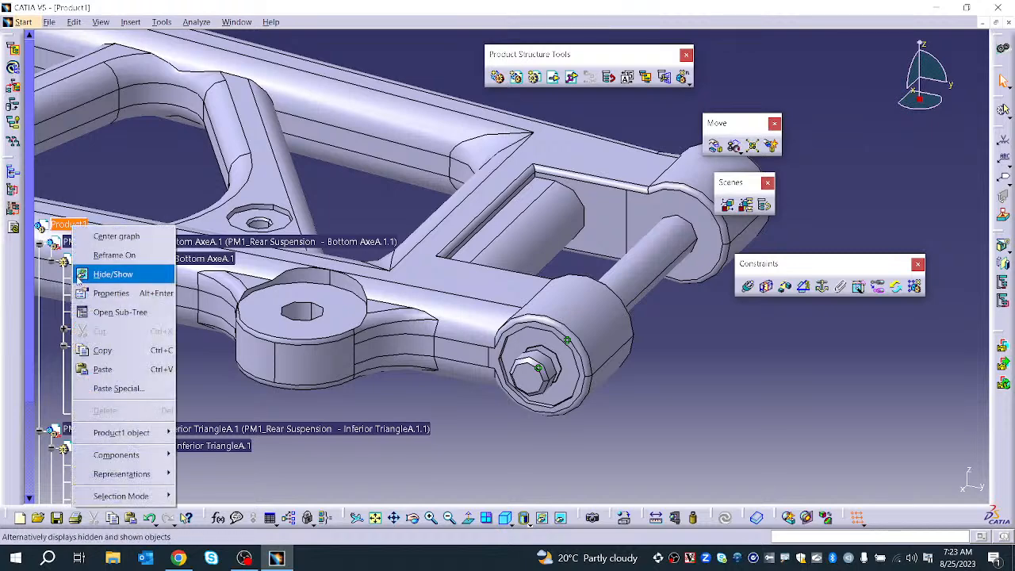
pyautogui.click(81, 292)
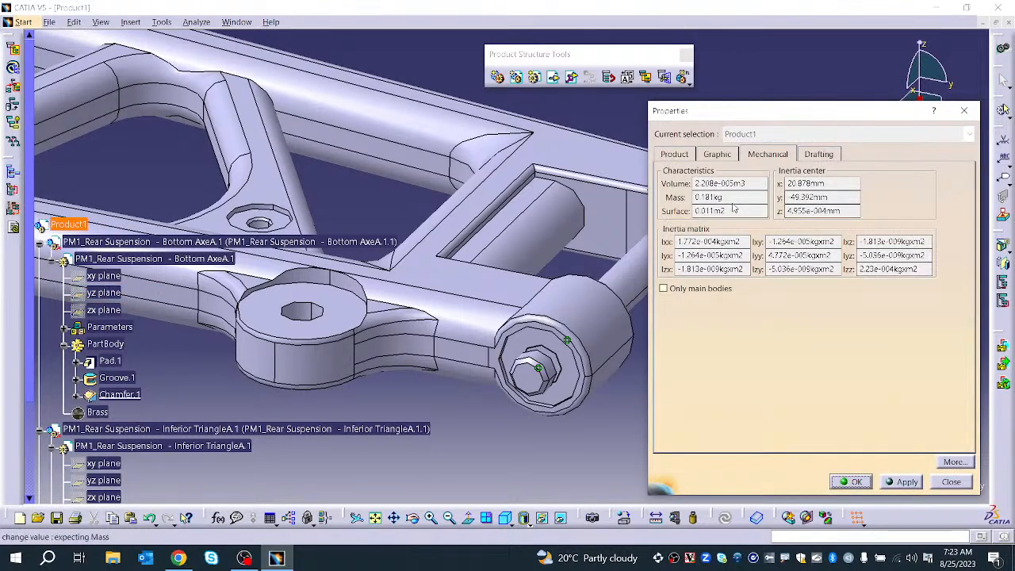
pyautogui.doubleClick(734, 197)
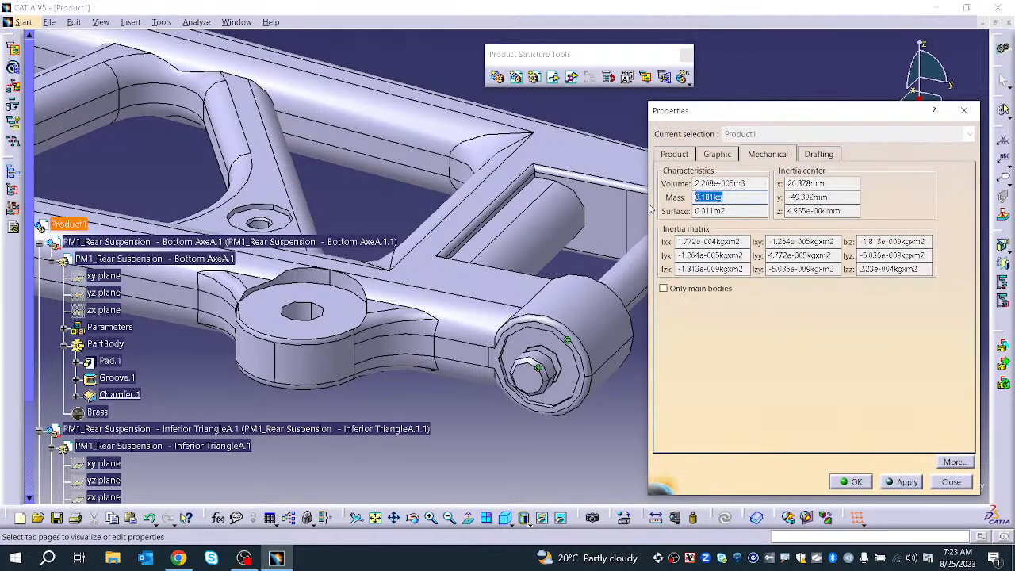
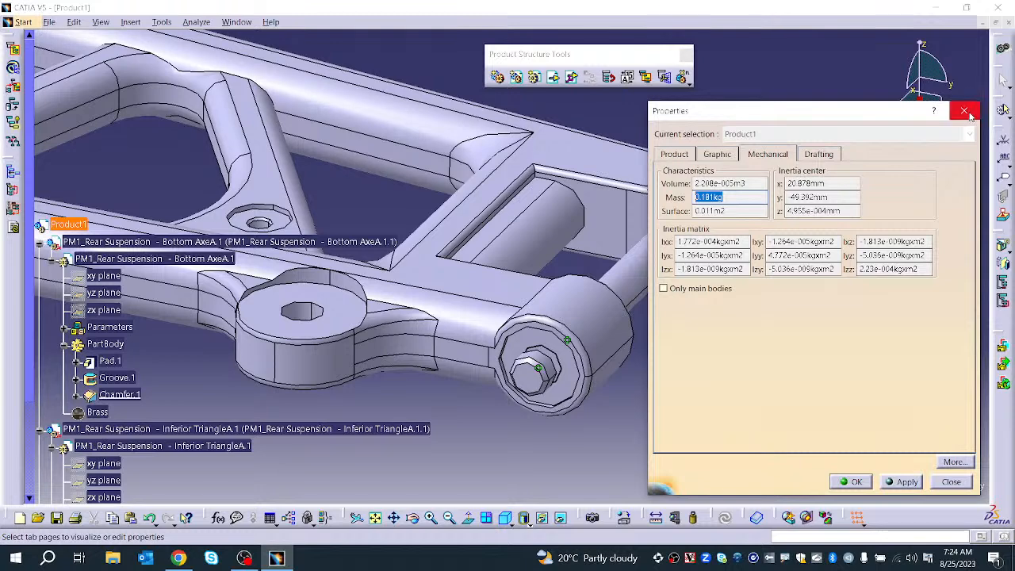
pyautogui.click(965, 112)
# Review the Save As options for Product1, cancel without saving, and clear the selection
pyautogui.click(49, 21)
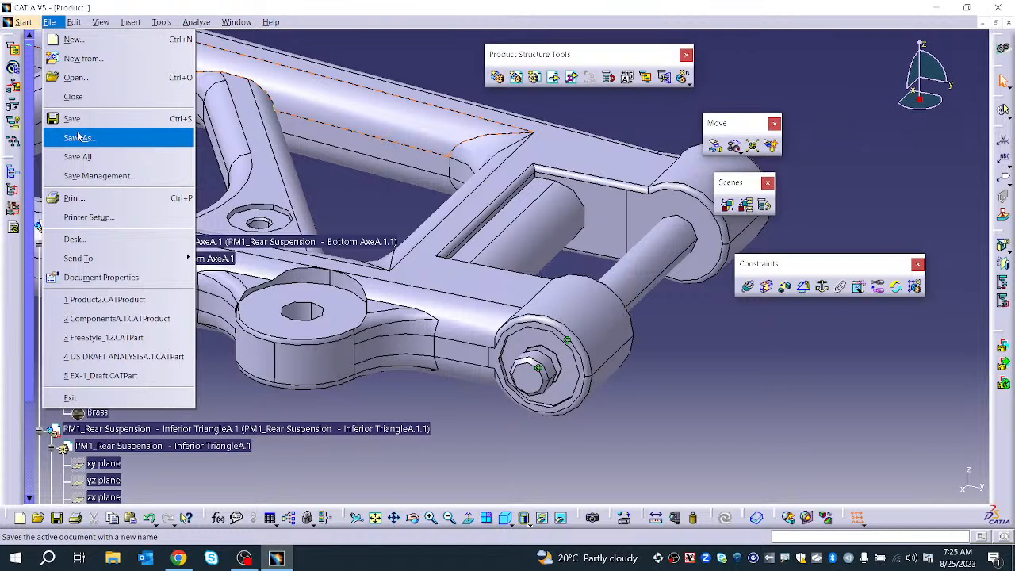
pyautogui.click(79, 137)
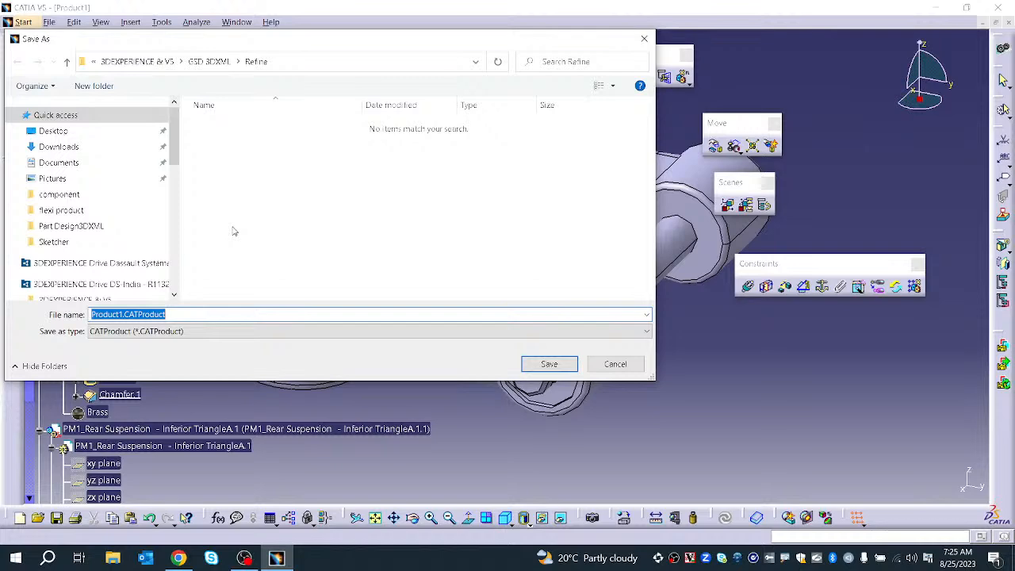
pyautogui.click(616, 364)
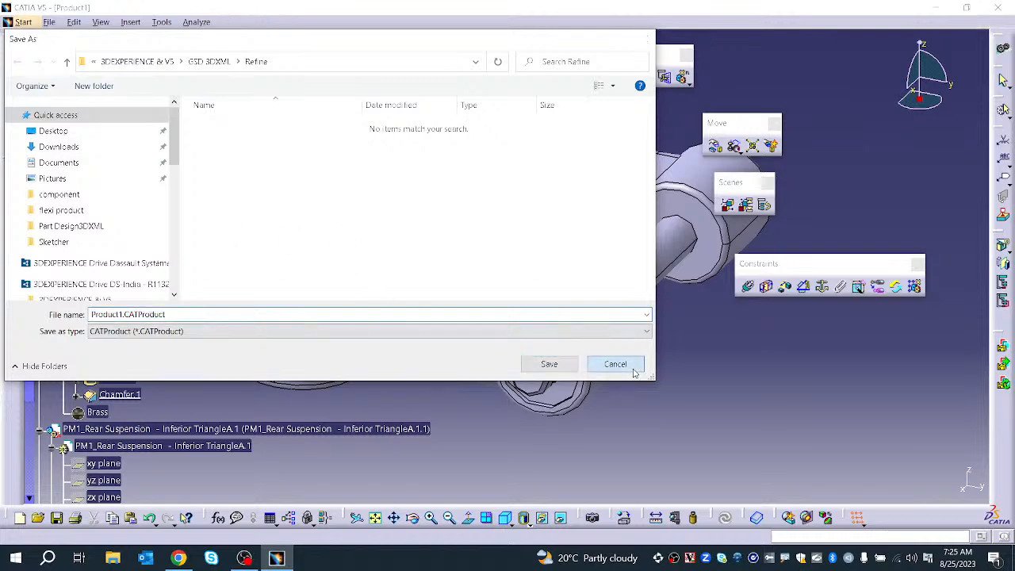
pyautogui.click(49, 22)
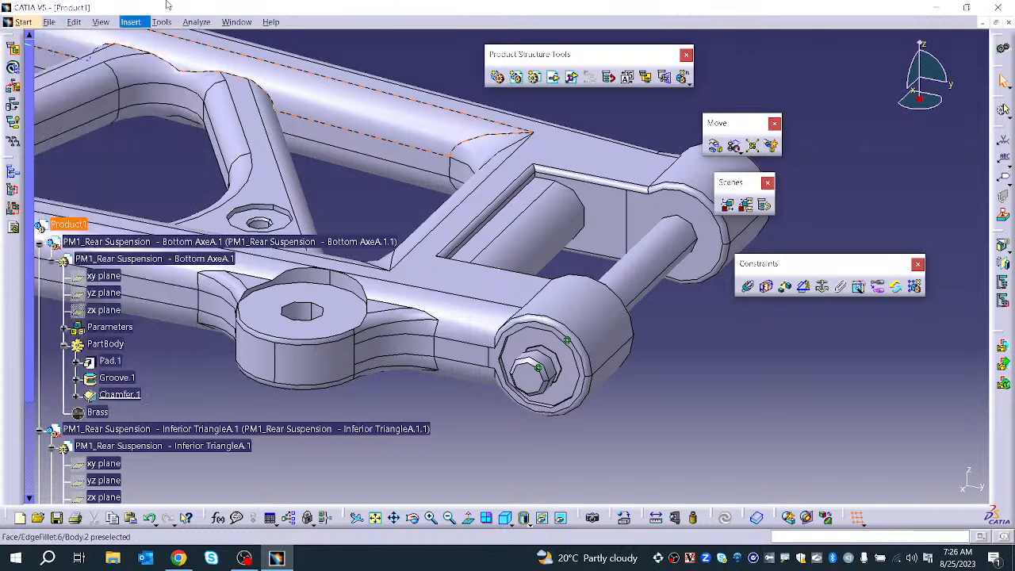
pyautogui.click(874, 141)
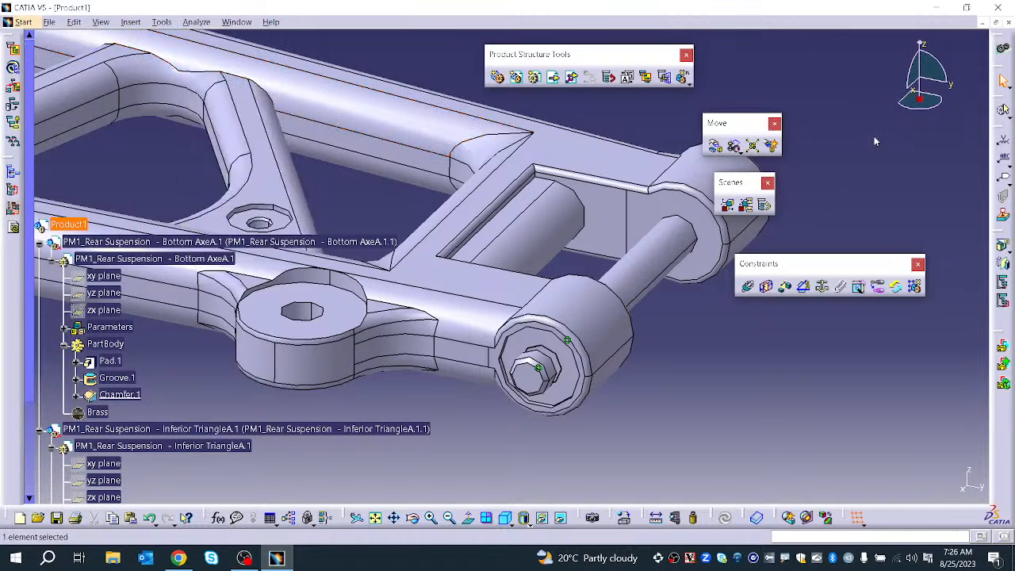
pyautogui.click(874, 141)
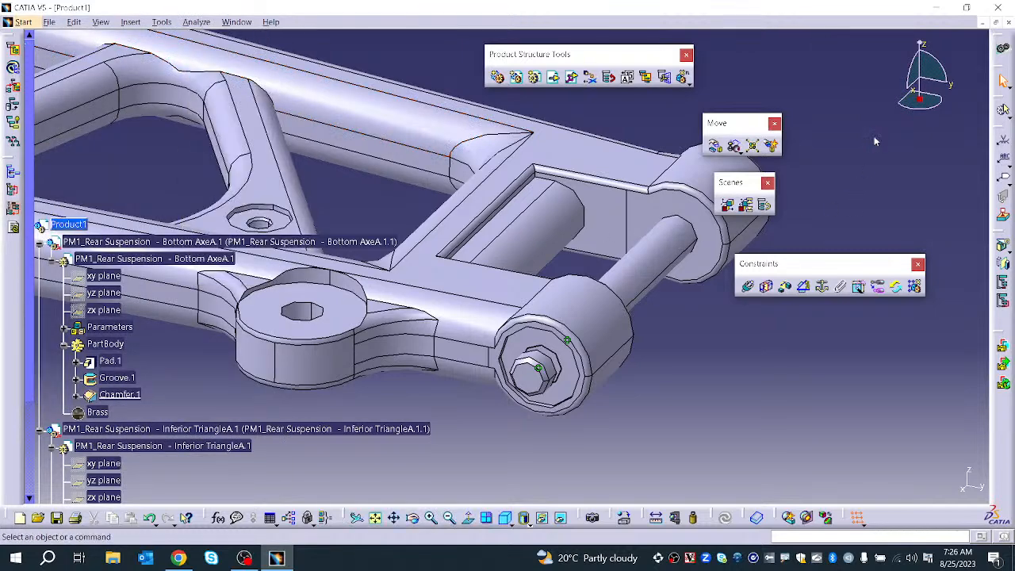
# Start Replace Component on the Bottom Axe to view the available component files, and cancel the replacement
pyautogui.click(591, 77)
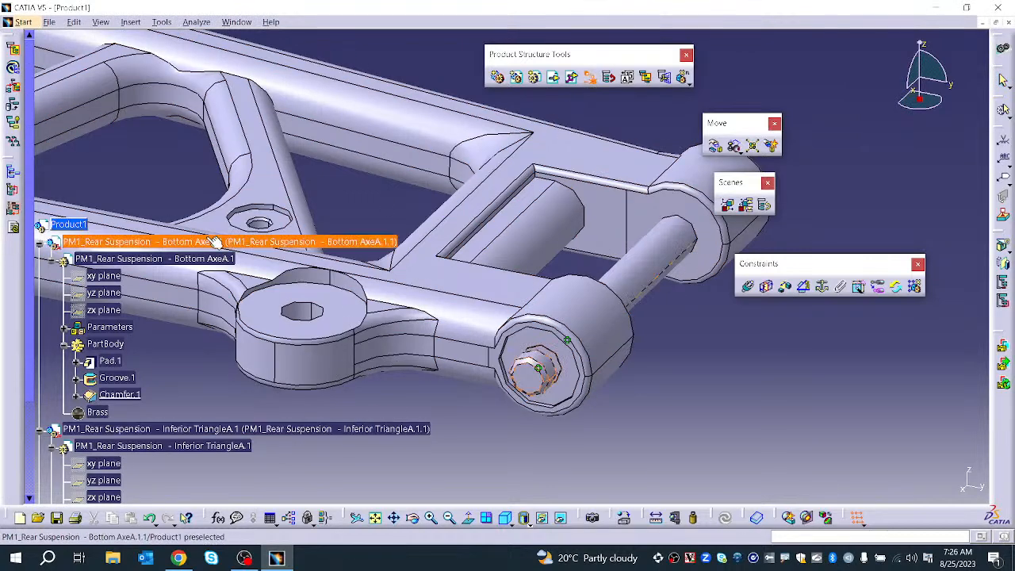
pyautogui.click(115, 241)
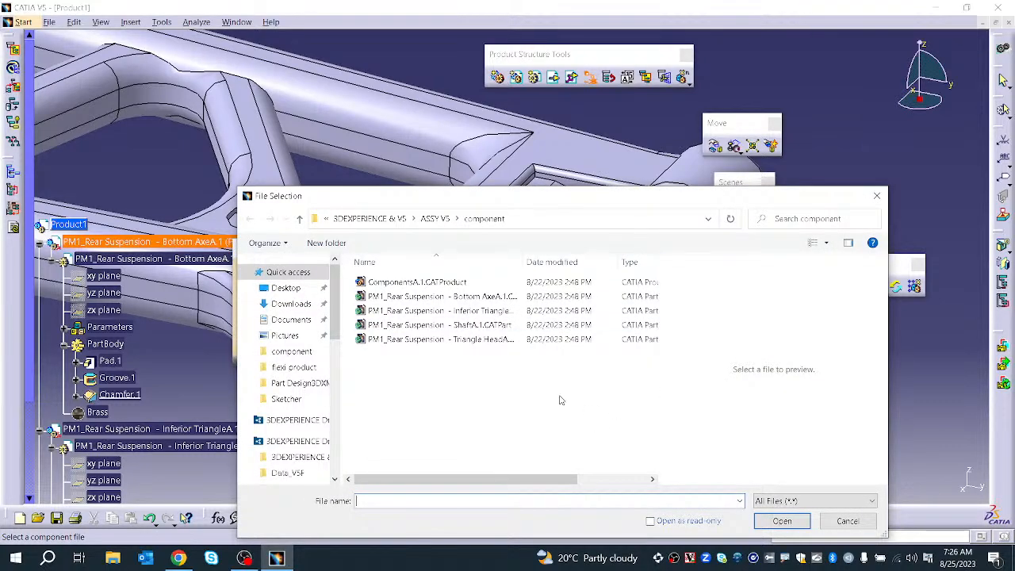
pyautogui.click(846, 520)
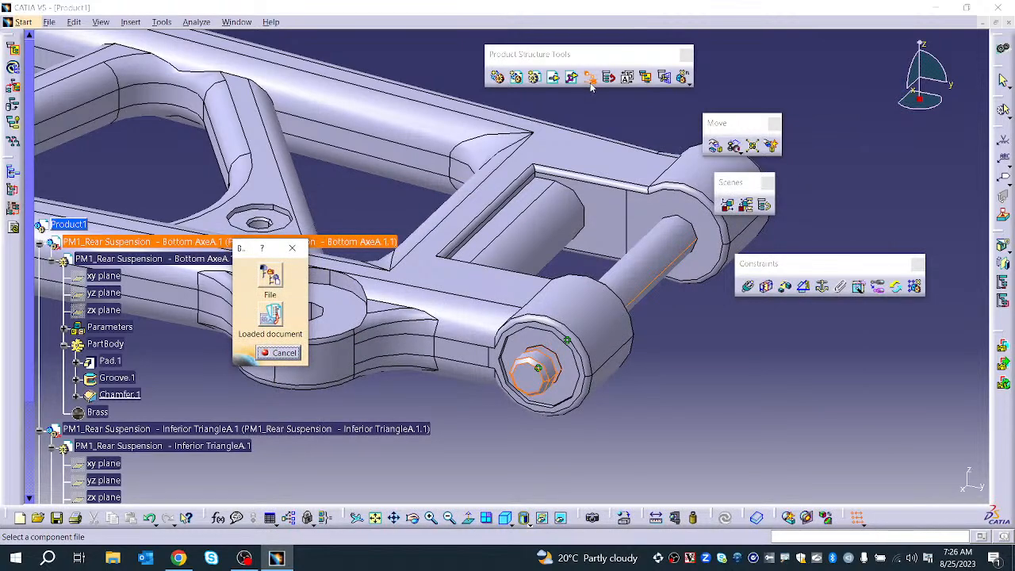
pyautogui.click(268, 355)
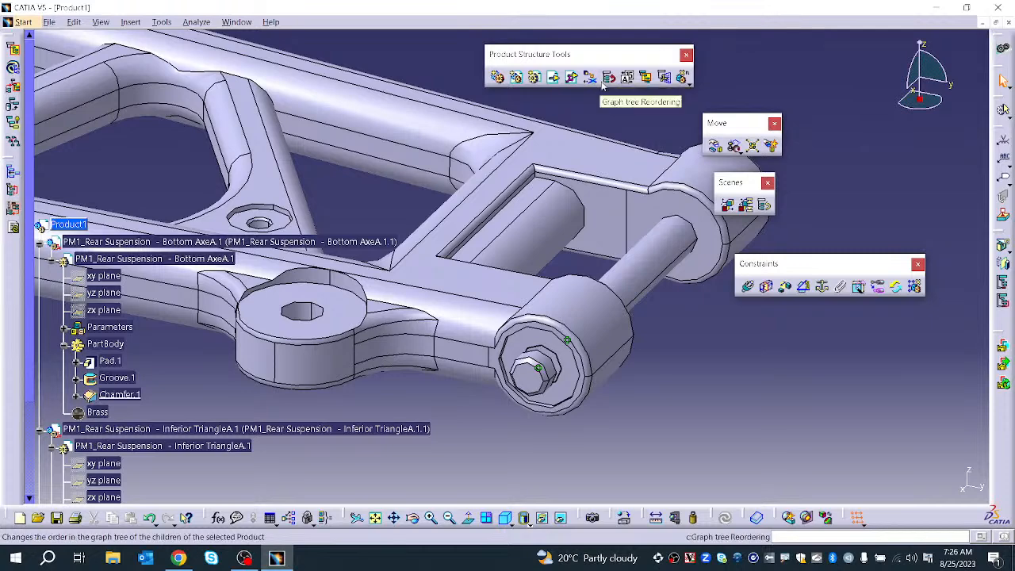
# Collapse both component branches and reorder Product1's tree so the Inferior Triangle comes above the Bottom Axe
pyautogui.click(69, 224)
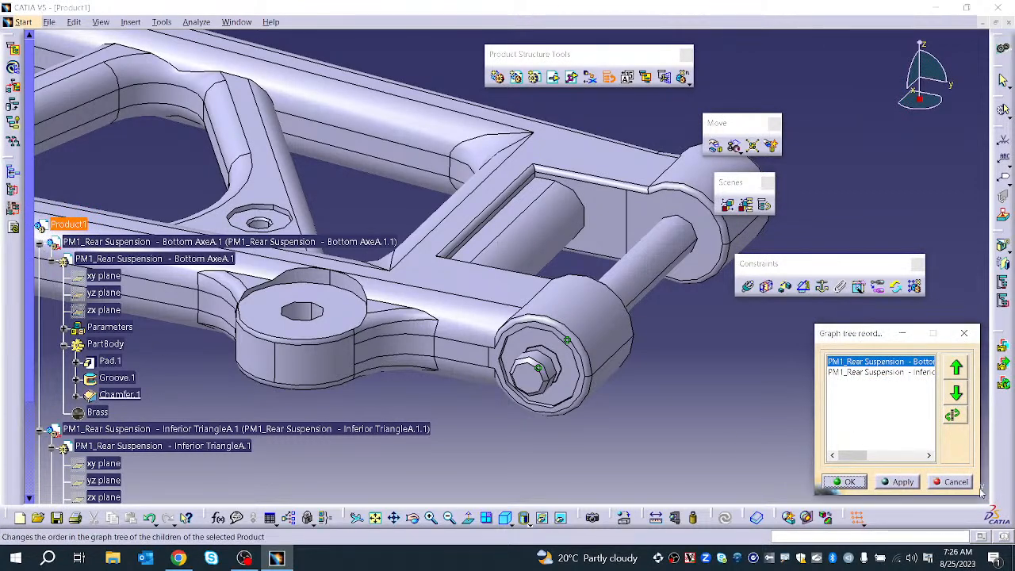
pyautogui.click(958, 482)
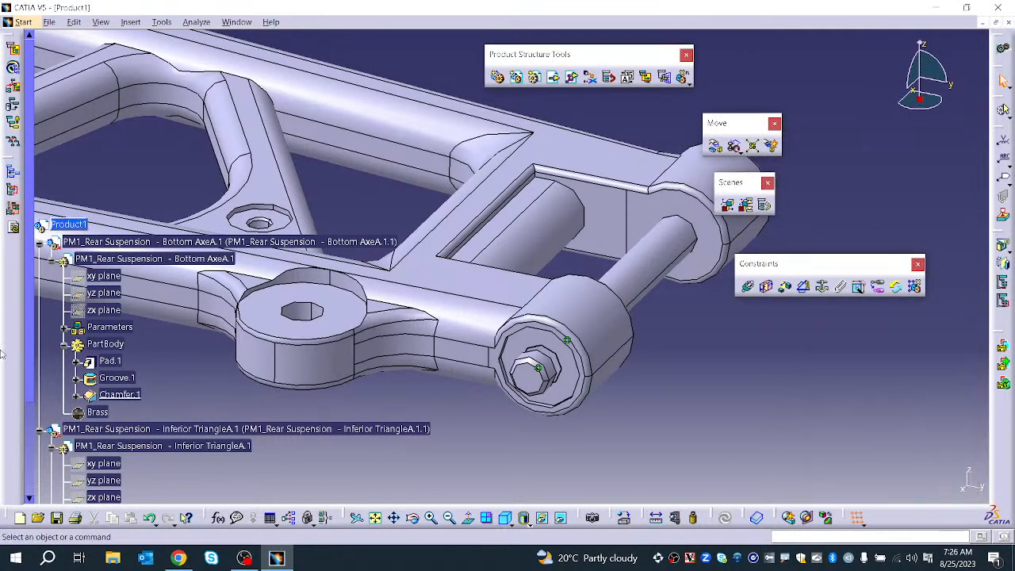
pyautogui.click(39, 243)
pyautogui.click(31, 261)
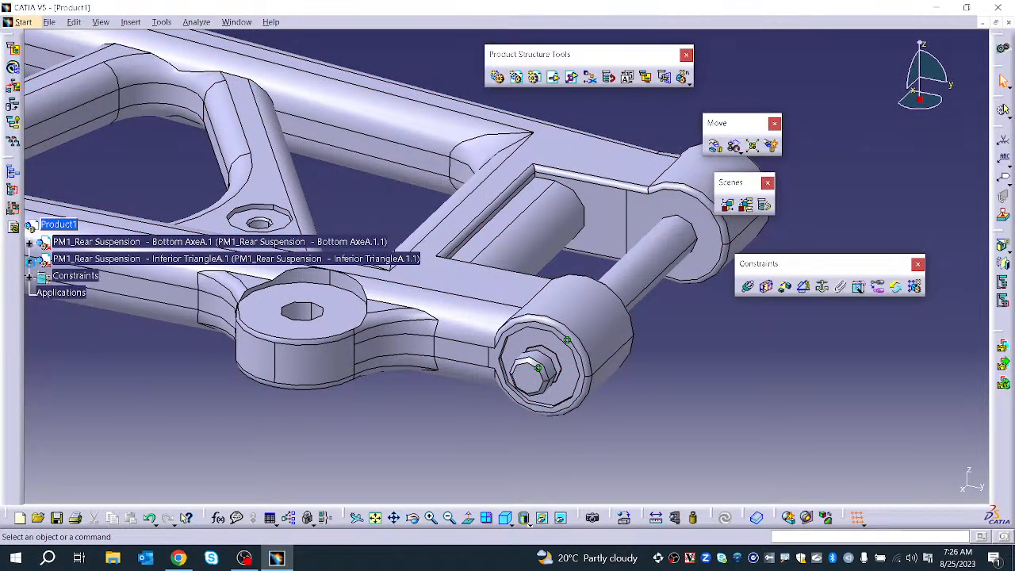
pyautogui.click(608, 77)
pyautogui.click(59, 225)
pyautogui.click(908, 372)
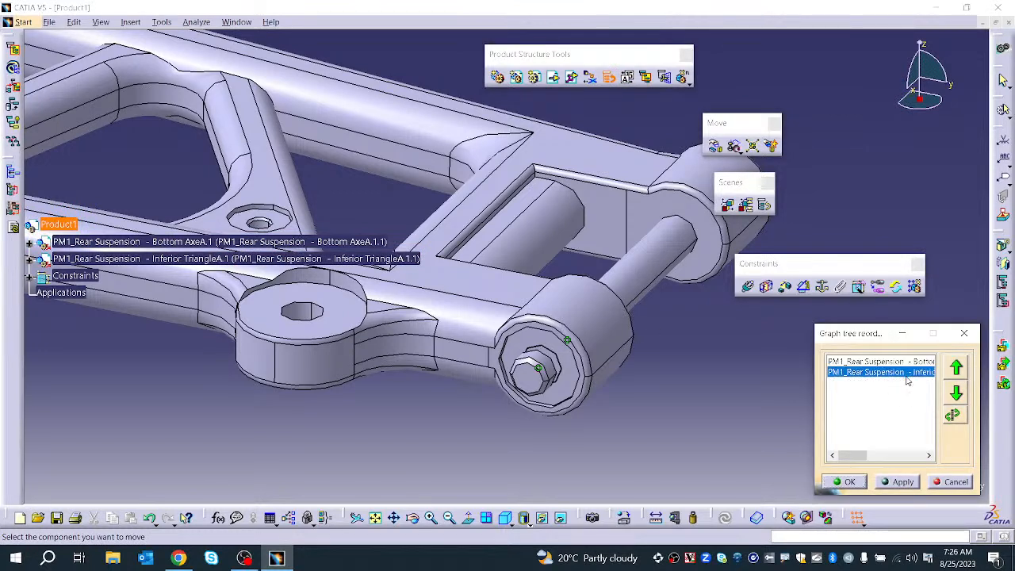
pyautogui.click(954, 368)
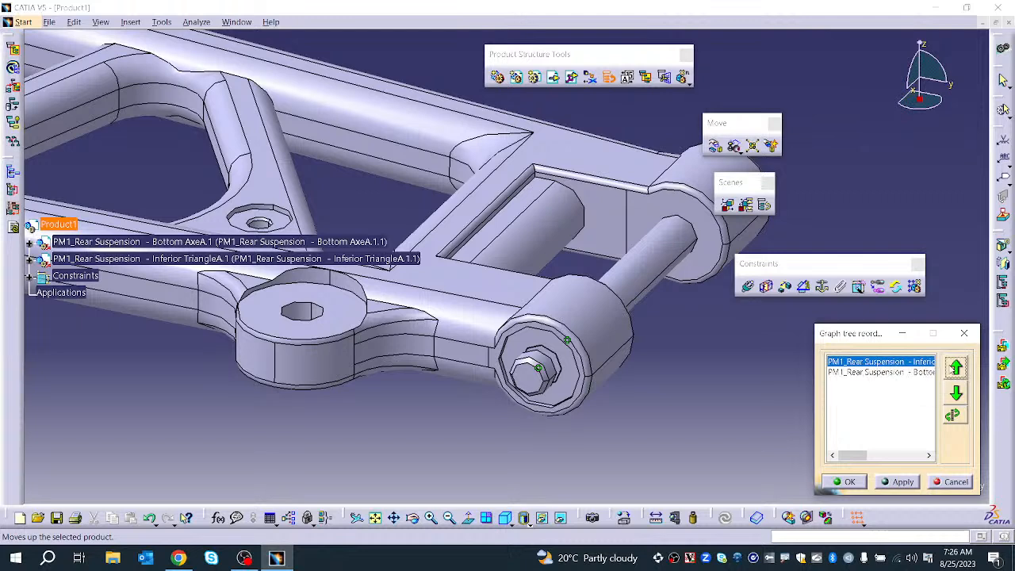
pyautogui.click(879, 483)
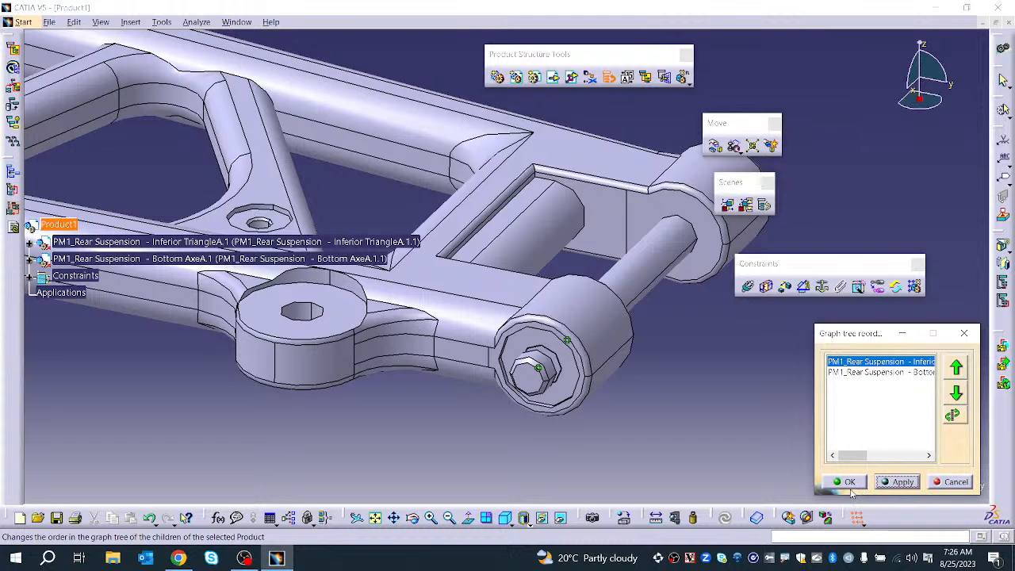
pyautogui.click(854, 481)
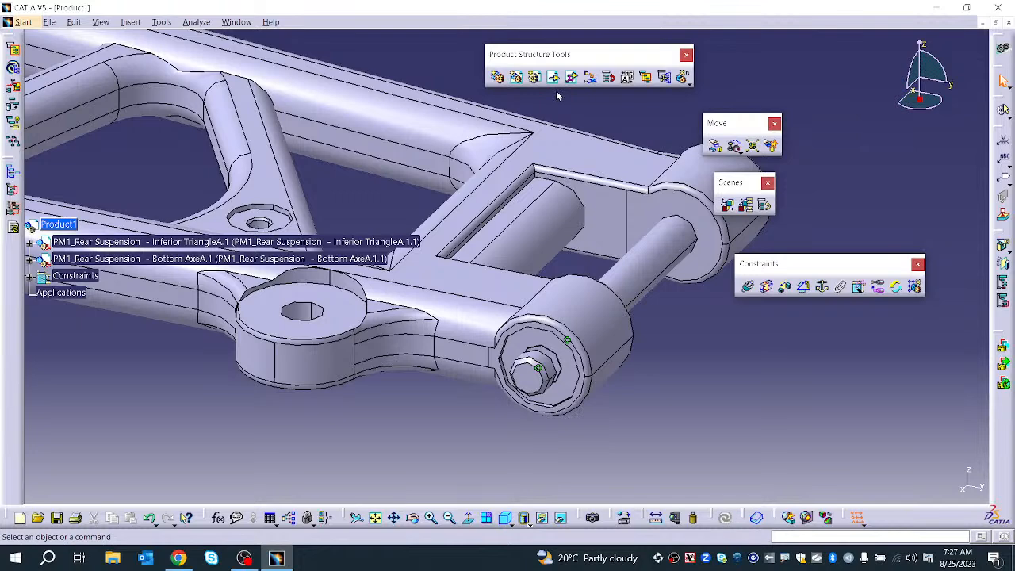
# Generate numbering for Product1's components in Integer mode
pyautogui.click(626, 77)
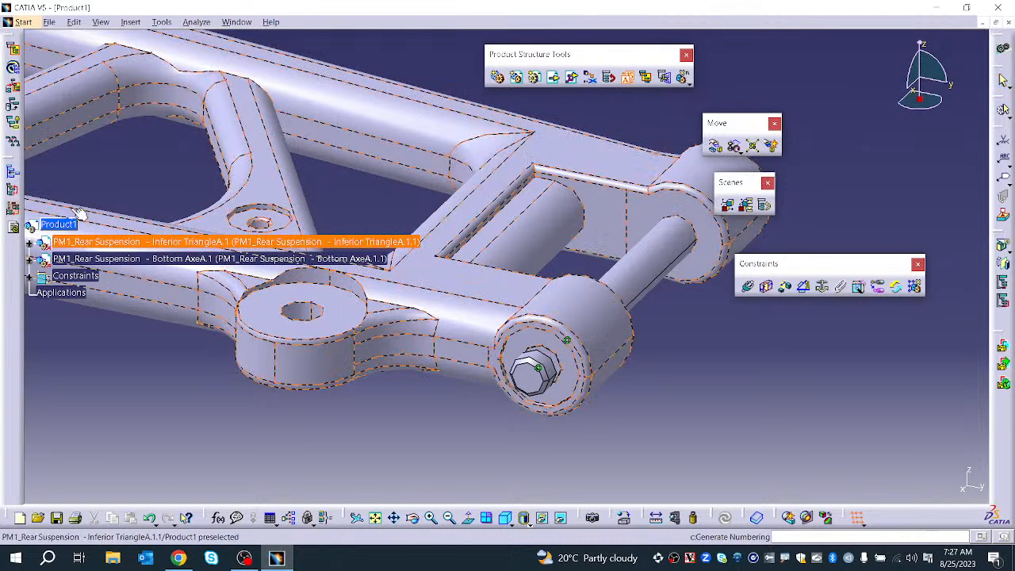
pyautogui.click(55, 228)
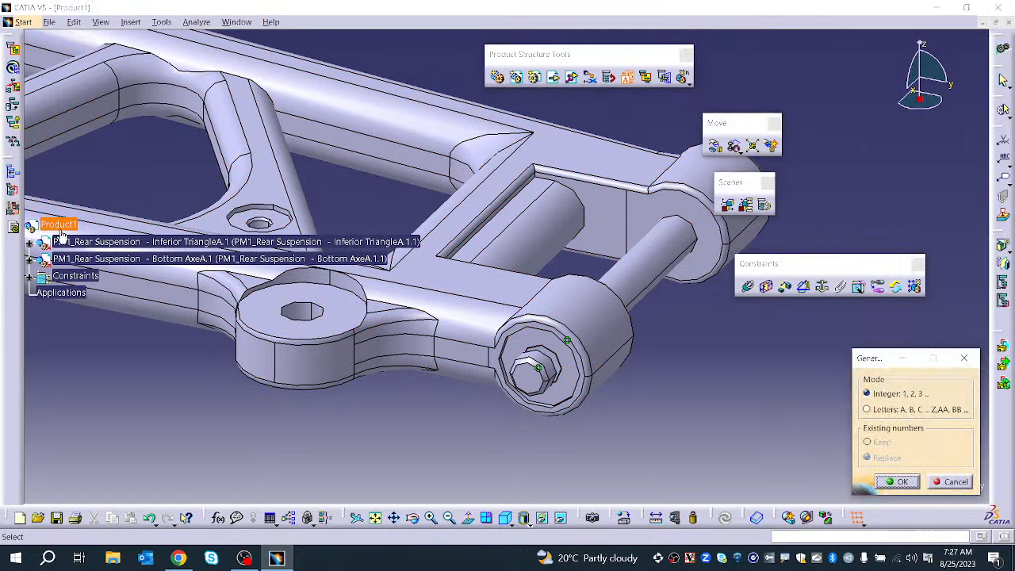
pyautogui.click(902, 478)
pyautogui.scroll(-2, 395, 390)
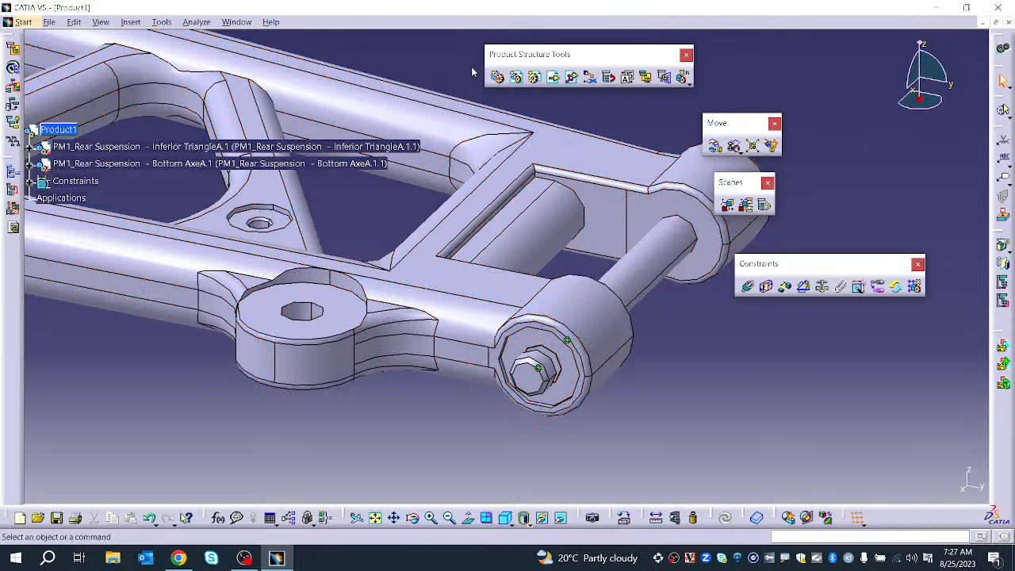
# Try Product Load Management on the expanded Inferior Triangle with open depth 1 and with all, and close the dialog
pyautogui.click(646, 76)
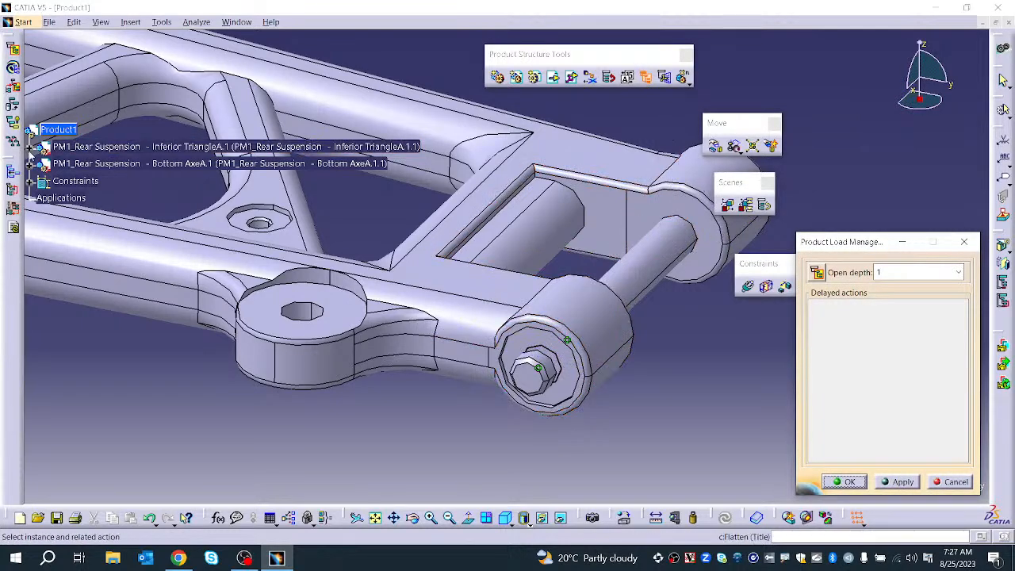
pyautogui.click(63, 129)
pyautogui.click(85, 149)
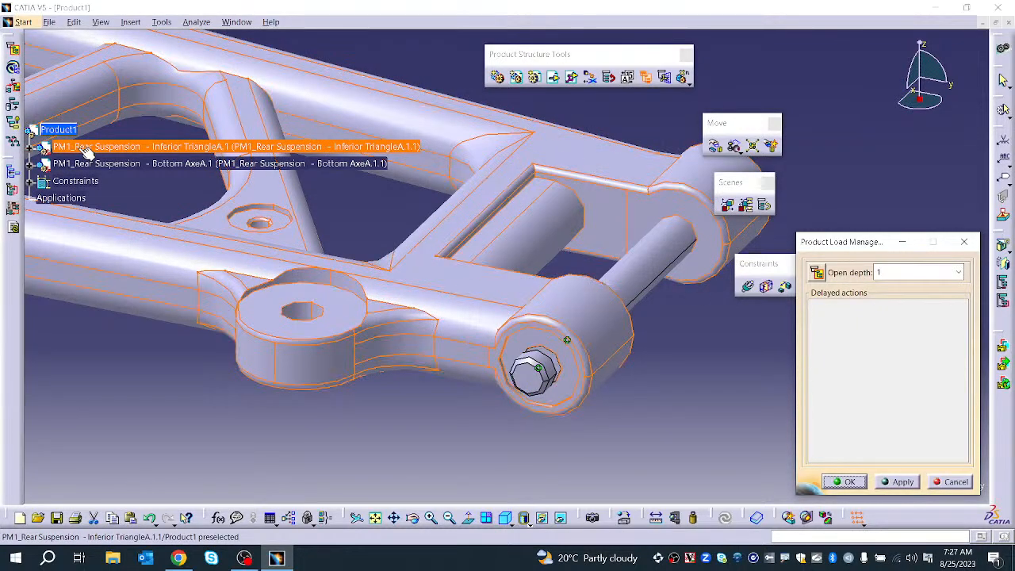
pyautogui.click(30, 147)
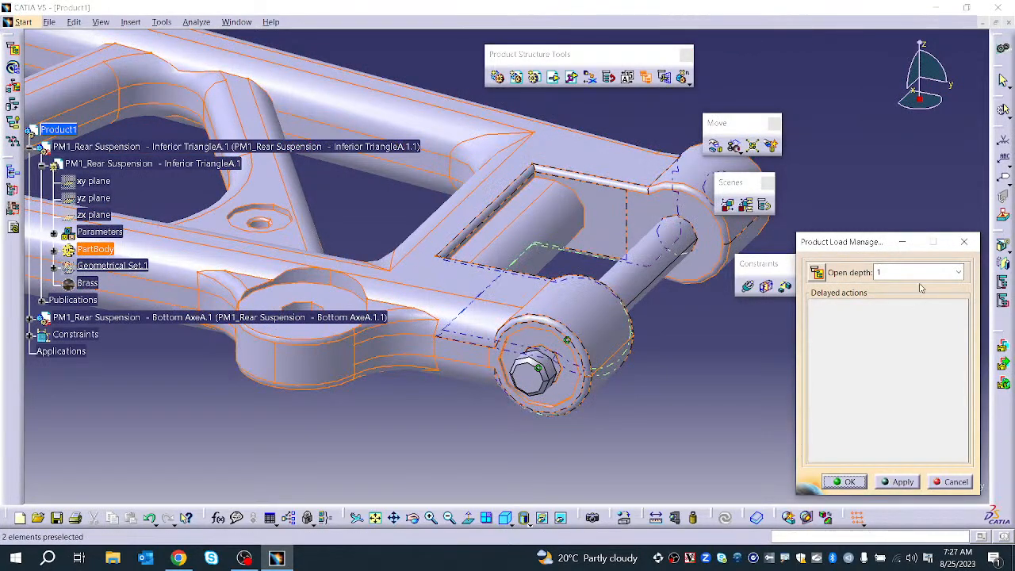
pyautogui.click(908, 481)
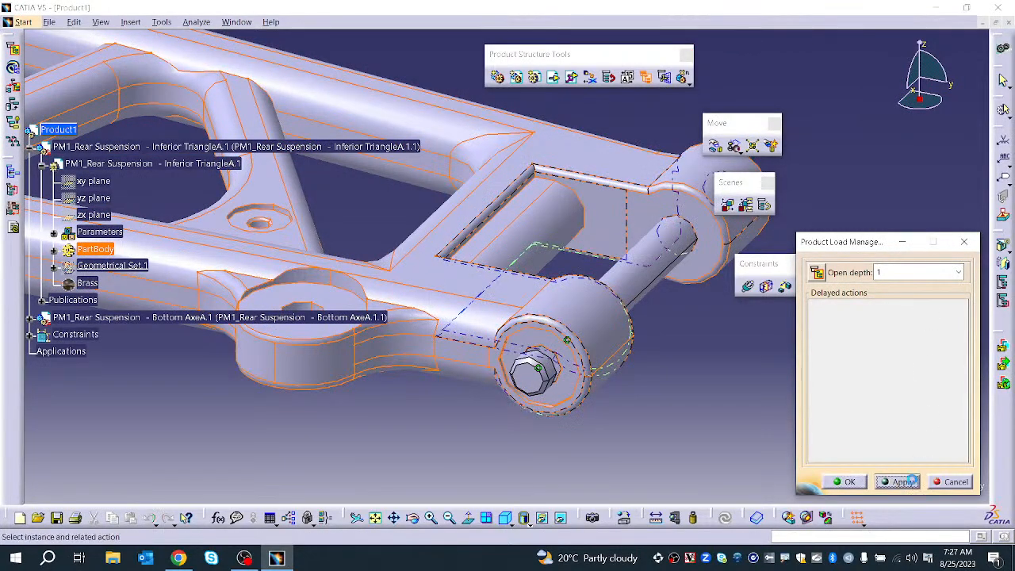
pyautogui.click(939, 273)
pyautogui.click(919, 316)
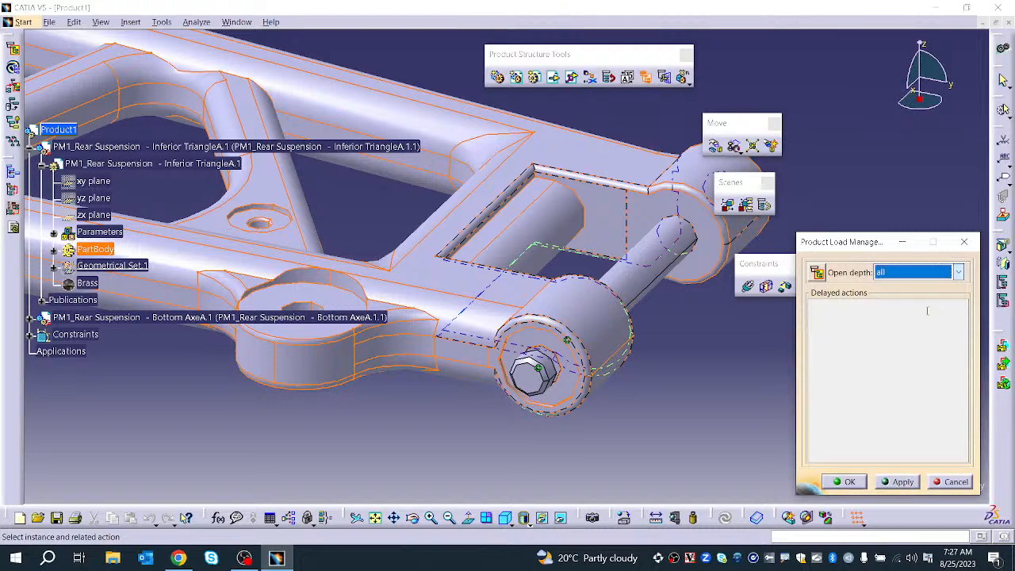
pyautogui.click(899, 481)
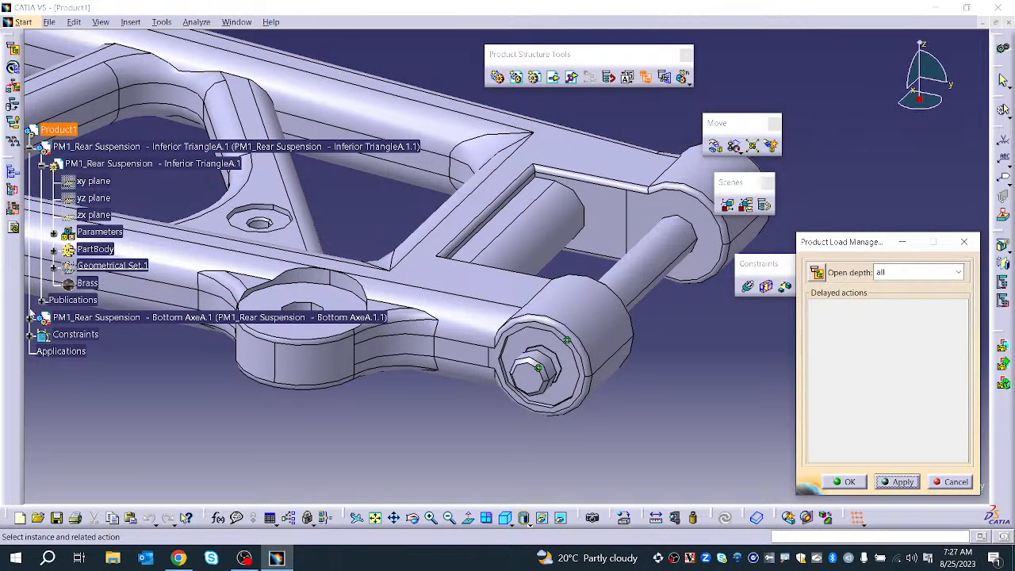
pyautogui.click(969, 242)
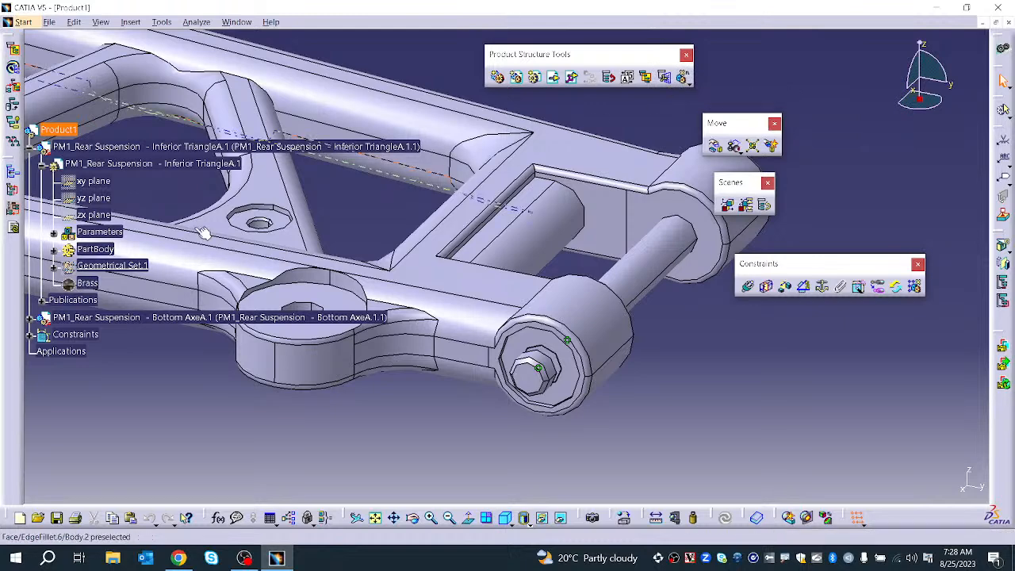
# Create five copies of the Inferior Triangle in Product1 with Fast Multi Instantiation
pyautogui.click(129, 150)
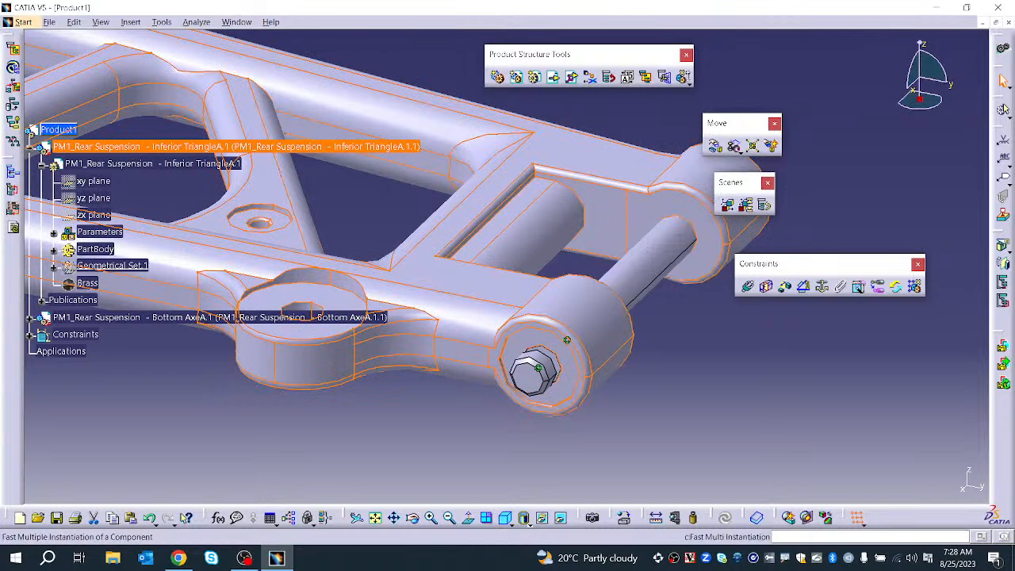
pyautogui.click(682, 77)
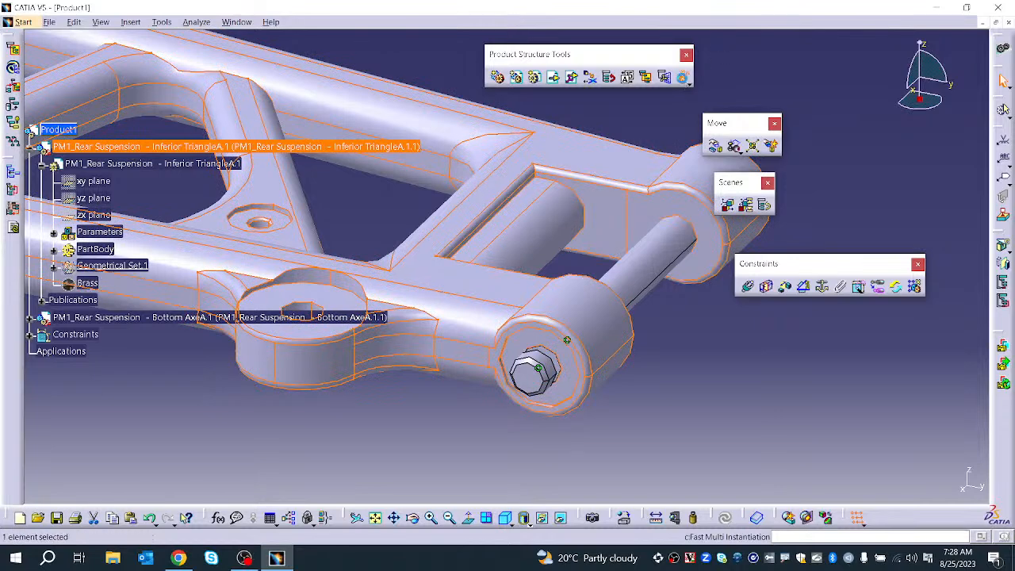
pyautogui.click(683, 78)
pyautogui.click(683, 77)
pyautogui.click(682, 78)
pyautogui.click(682, 77)
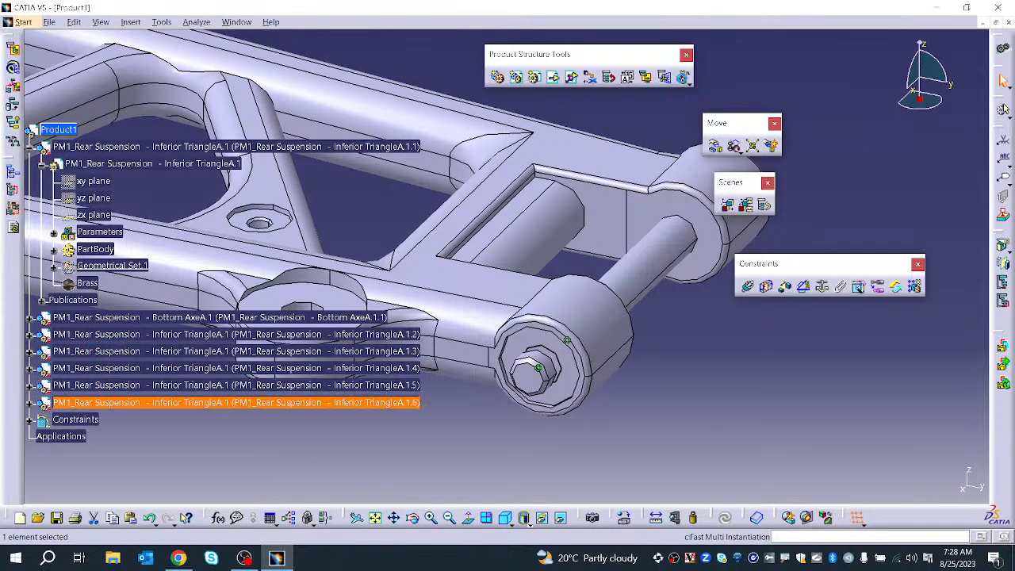
# Add thirteen more Inferior Triangle copies from the first instance with Fast Multi Instantiation, and clear the selection
pyautogui.click(175, 148)
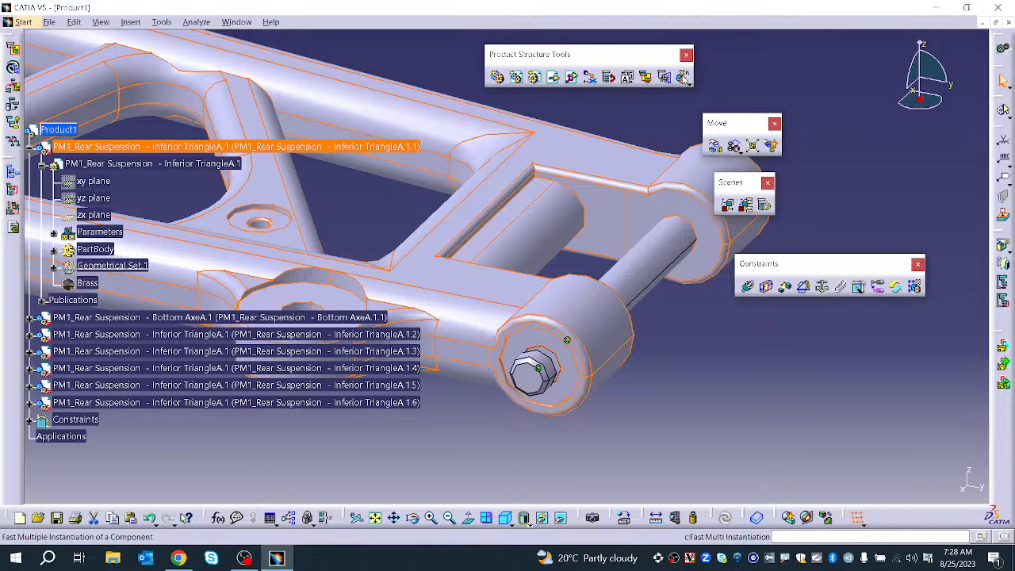
pyautogui.click(685, 77)
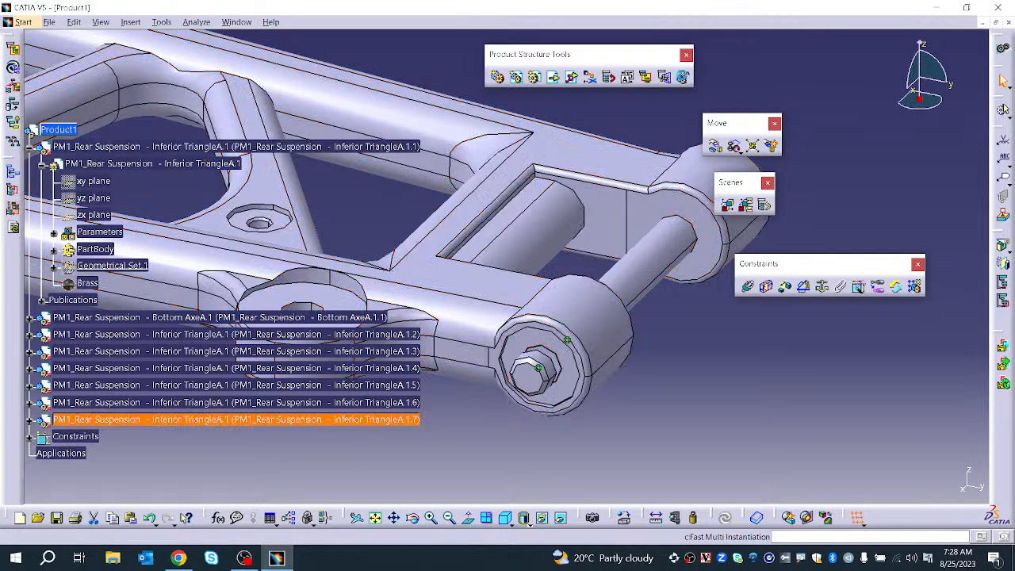
pyautogui.click(683, 77)
pyautogui.click(683, 77)
pyautogui.click(683, 76)
pyautogui.scroll(-3, 430, 328)
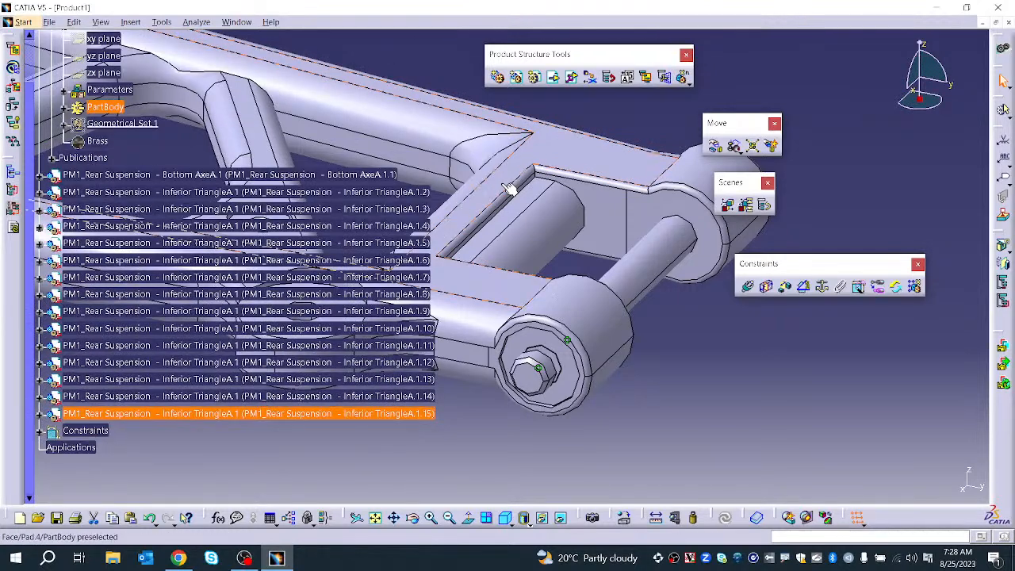
pyautogui.click(684, 77)
pyautogui.click(683, 77)
pyautogui.click(683, 77)
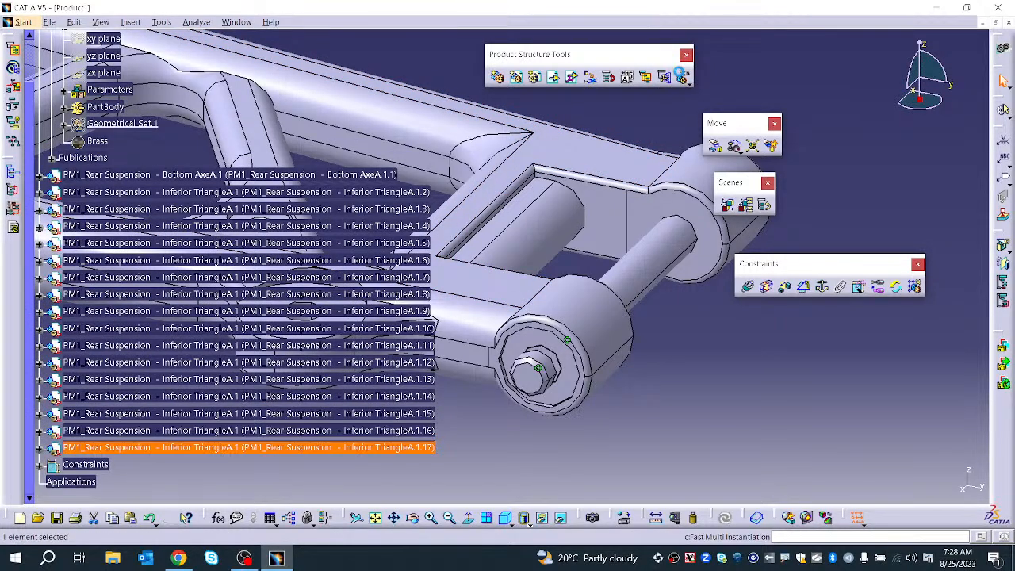
pyautogui.click(683, 77)
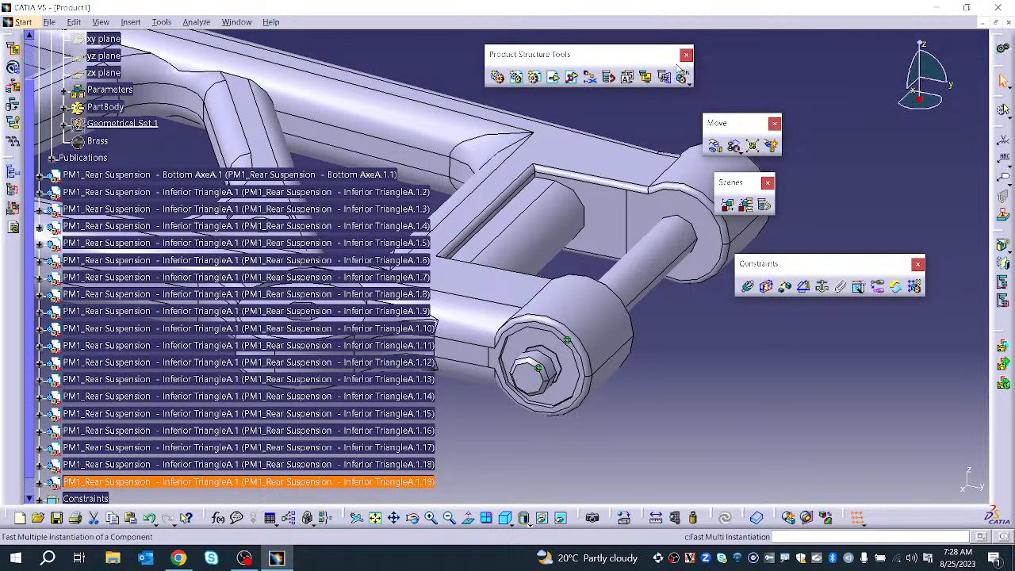
pyautogui.click(557, 114)
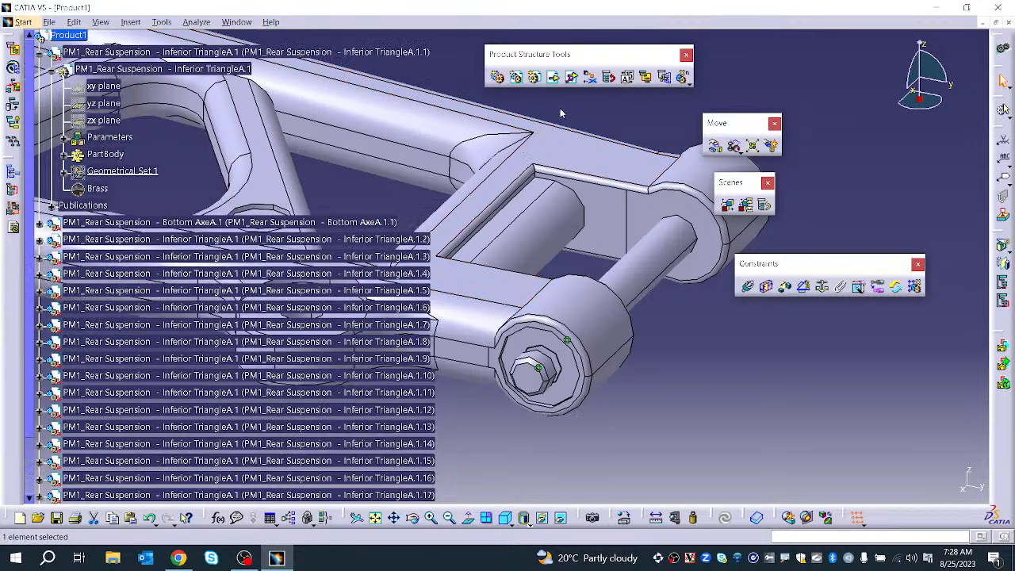
# Start Define Multi Instantiation for the Inferior Triangle with Instance(s) & Spacing and set the new instances to 2
pyautogui.click(688, 84)
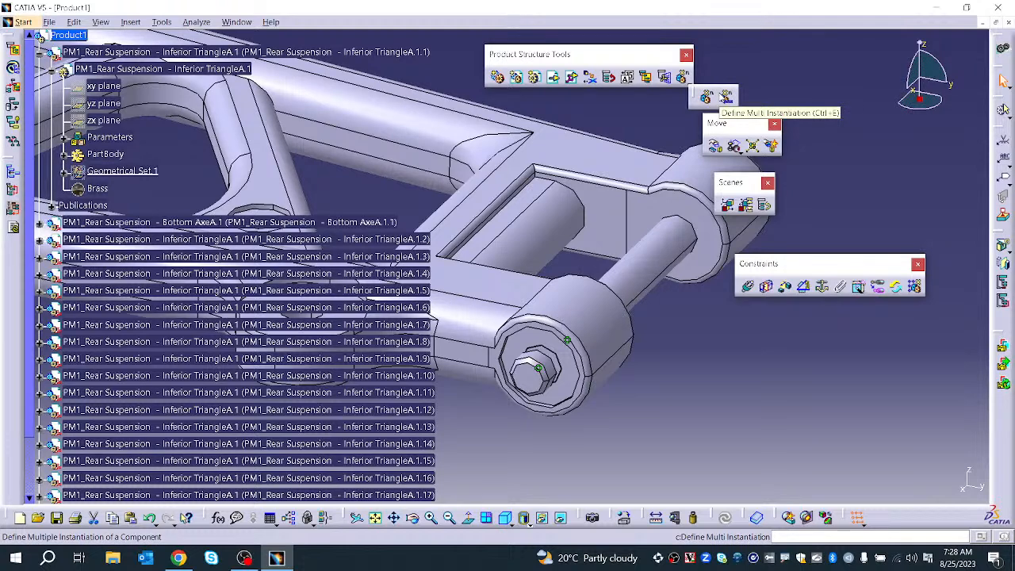
pyautogui.click(725, 97)
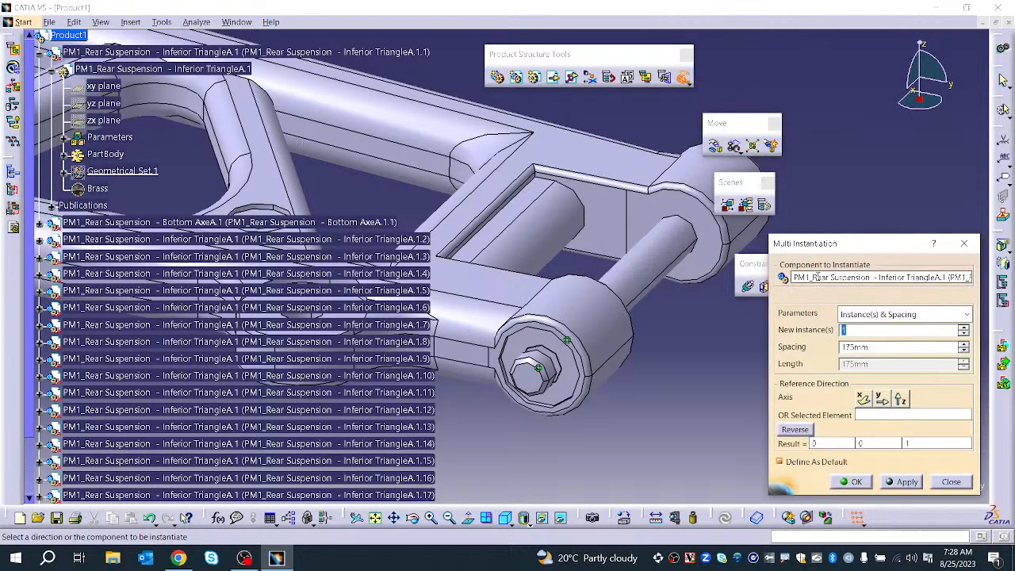
pyautogui.click(903, 313)
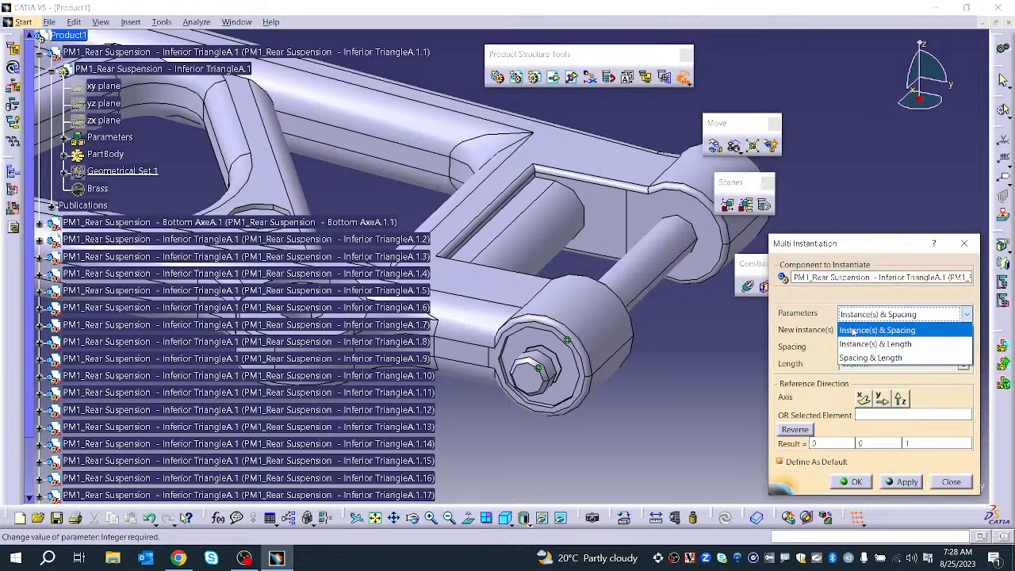
pyautogui.click(841, 328)
pyautogui.doubleClick(842, 330)
pyautogui.write('2')
pyautogui.click(846, 315)
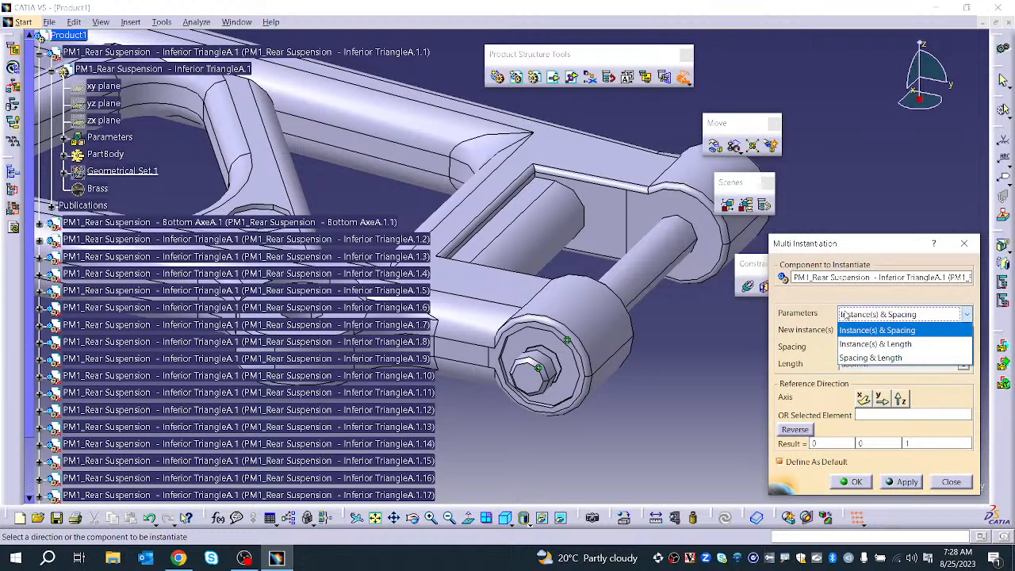
pyautogui.click(843, 329)
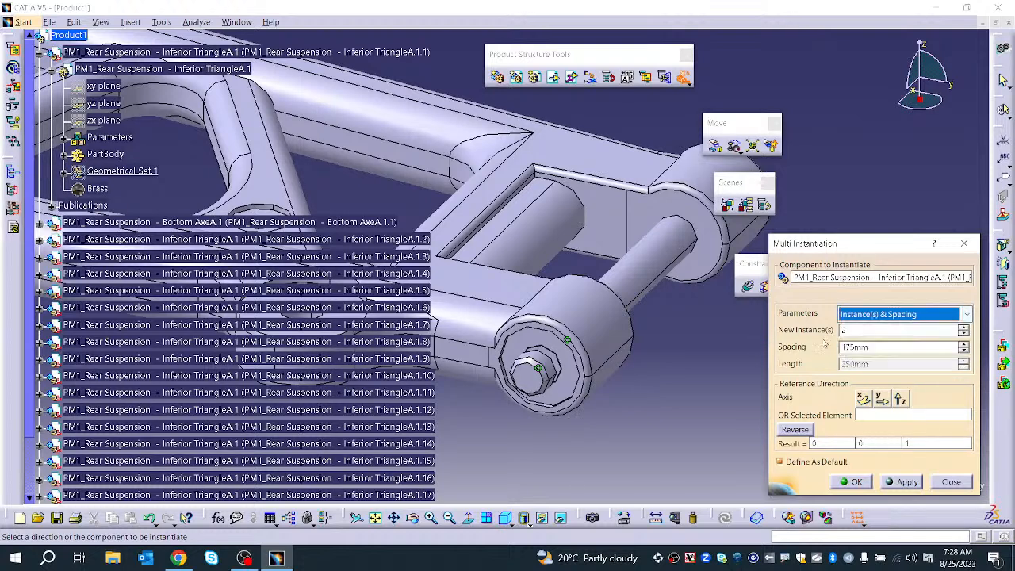
# Set the new instances to 5 and create the Inferior Triangle copies along the Z direction at 175 mm spacing
pyautogui.press('Tab')
pyautogui.write('5')
pyautogui.press('Tab')
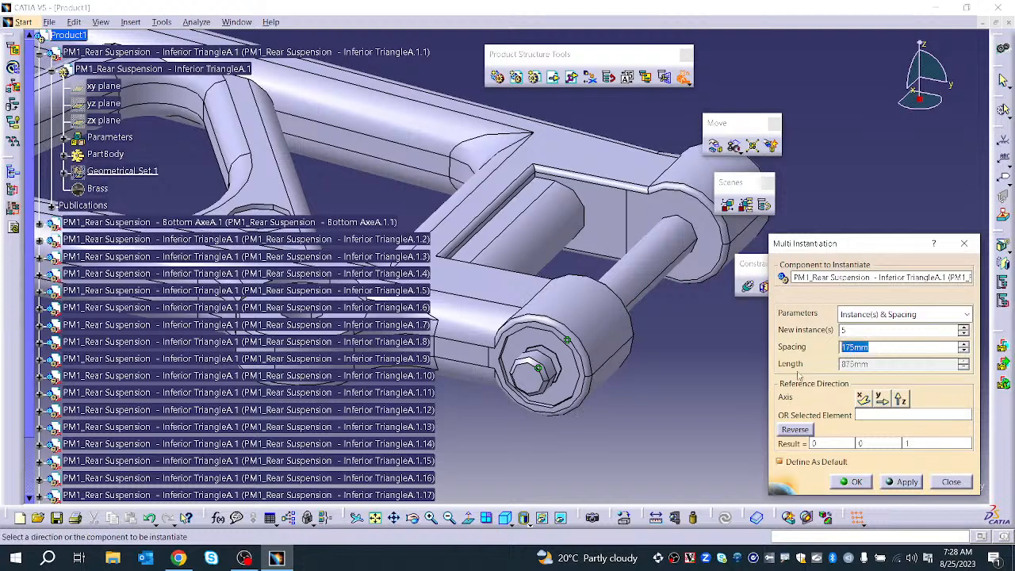
pyautogui.click(901, 481)
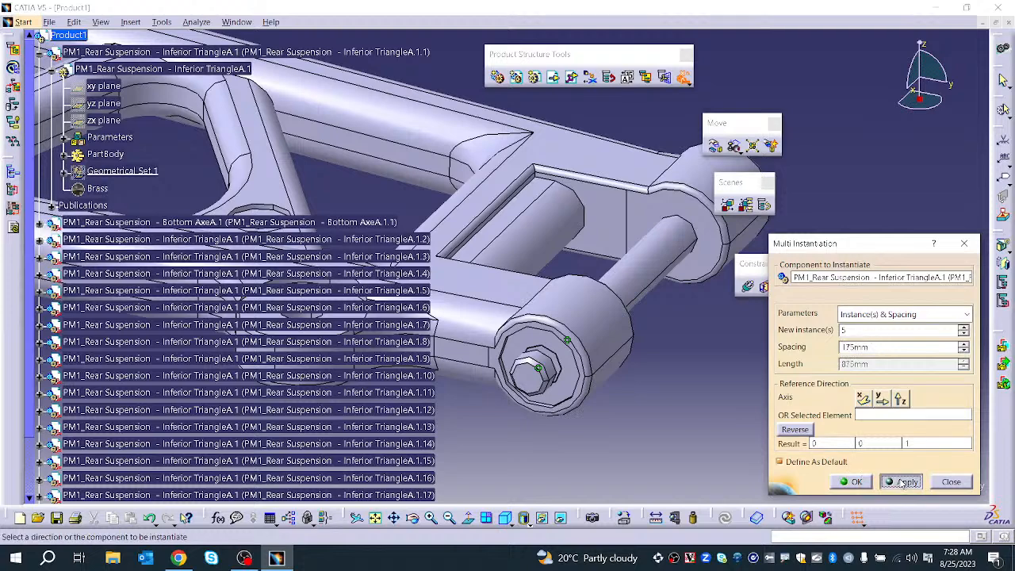
pyautogui.click(856, 482)
pyautogui.moveTo(683, 339); pyautogui.dragTo(590, 564, button='middle')
pyautogui.moveTo(542, 247); pyautogui.dragTo(553, 299, button='middle')
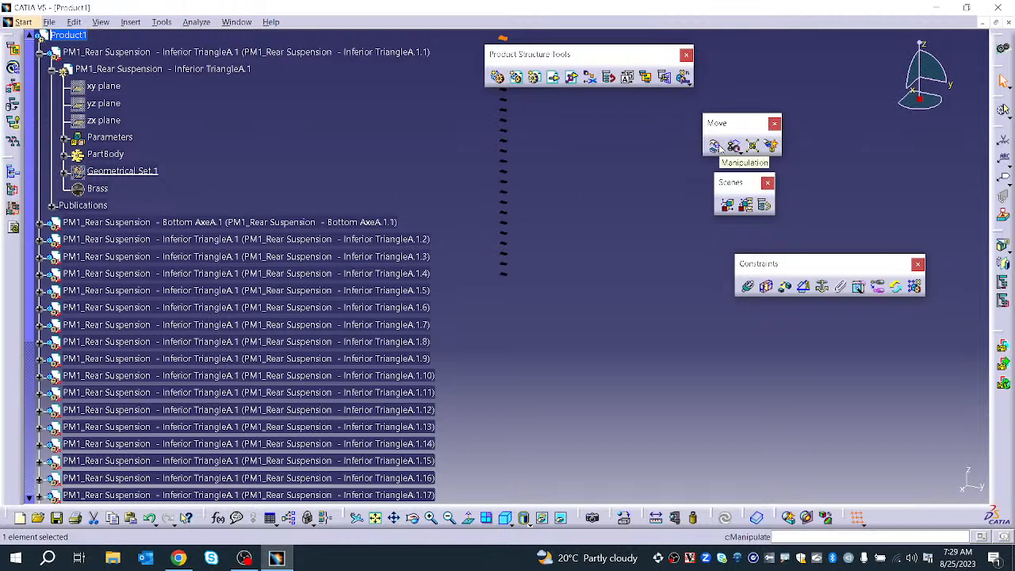
# Close Product1 without saving and open ComponentsA.1.CATProduct from the component folder inside 3DEXPERIENCE & V5's ASSY V5 folder
pyautogui.click(1008, 23)
pyautogui.click(527, 307)
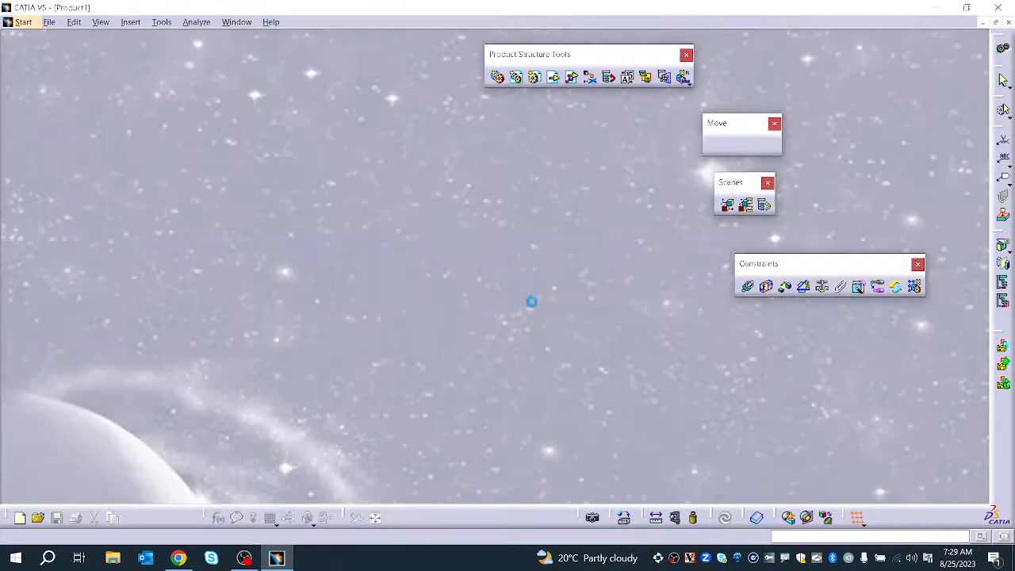
pyautogui.click(34, 24)
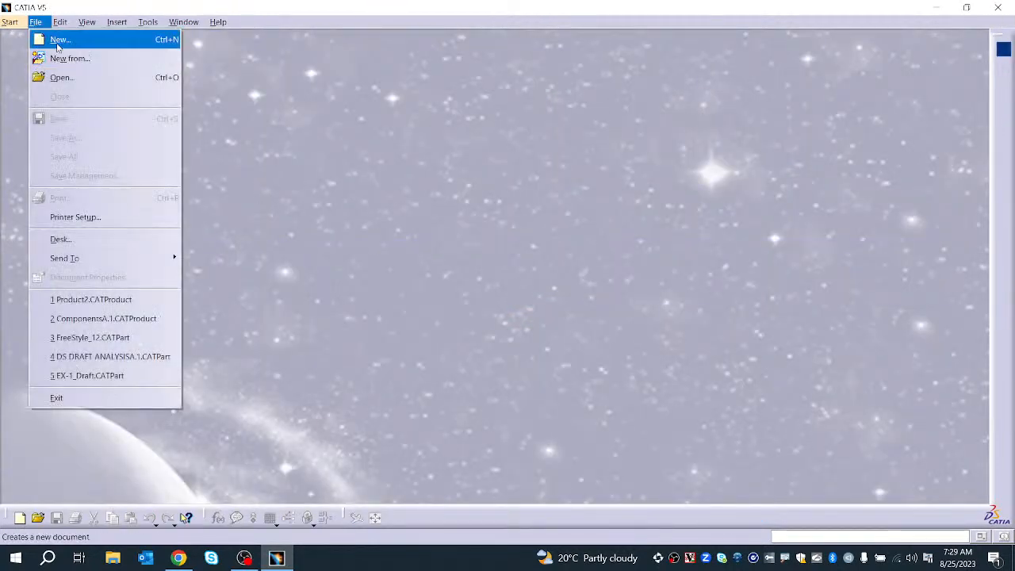
pyautogui.click(55, 80)
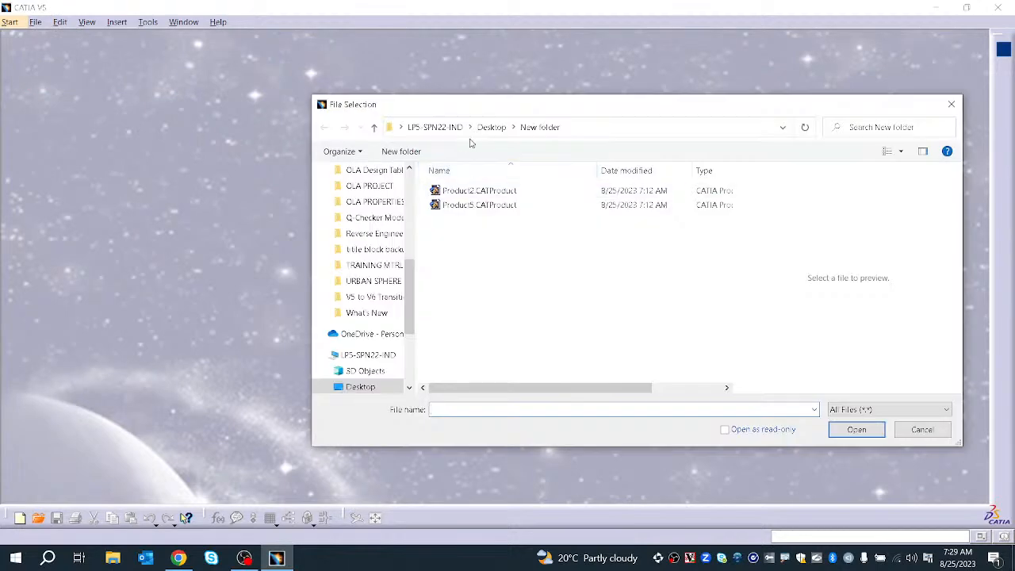
pyautogui.scroll(2, 368, 202)
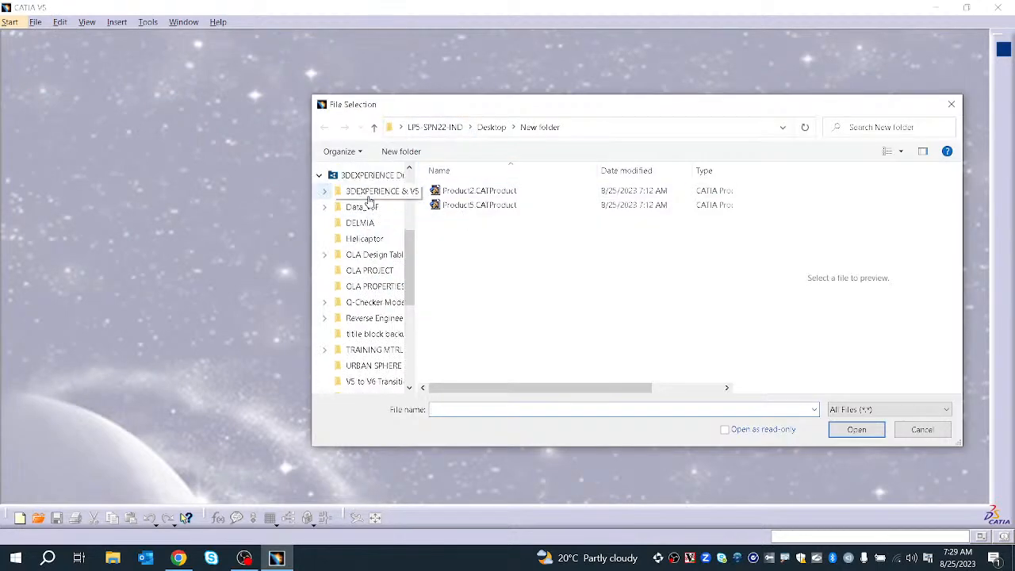
pyautogui.click(375, 192)
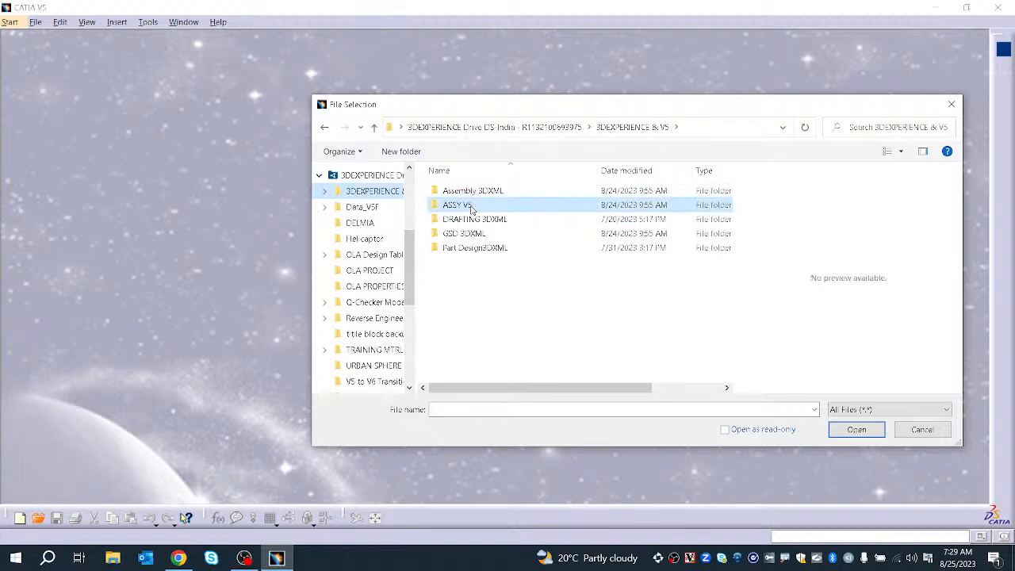
pyautogui.doubleClick(468, 206)
pyautogui.doubleClick(479, 195)
pyautogui.click(483, 193)
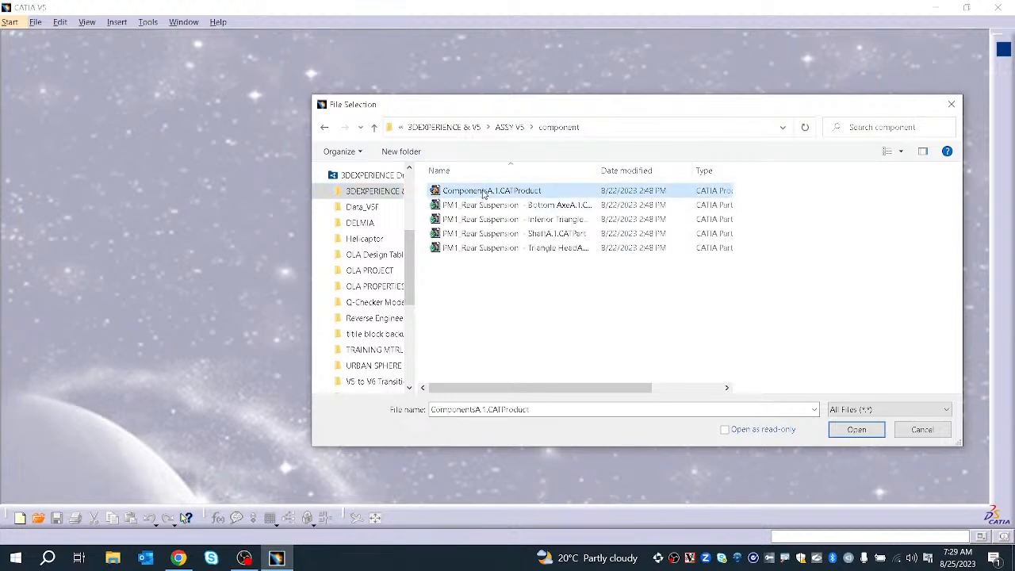
pyautogui.click(834, 432)
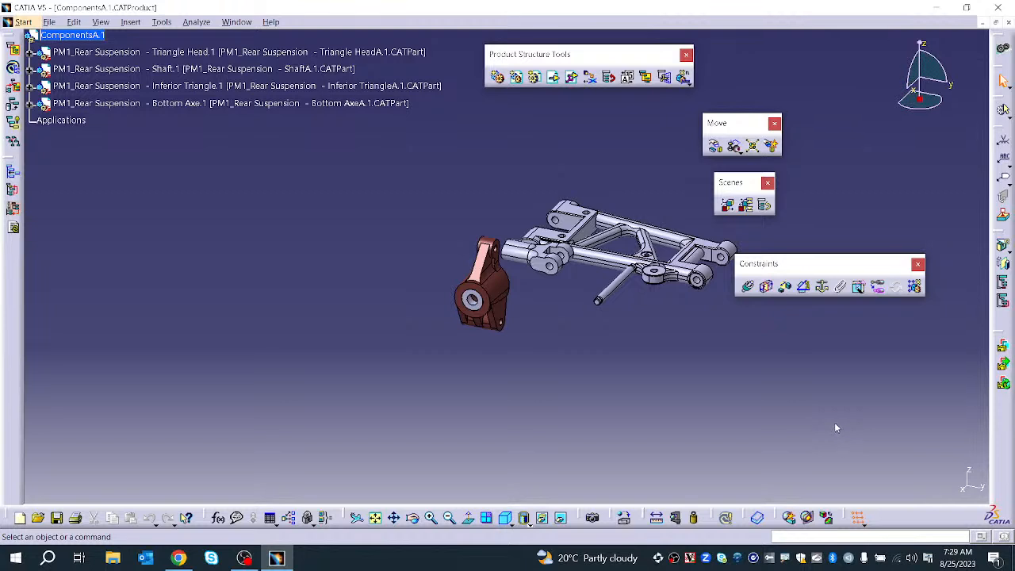
pyautogui.moveTo(553, 328); pyautogui.dragTo(551, 206, button='middle')
pyautogui.middleClick(616, 201)
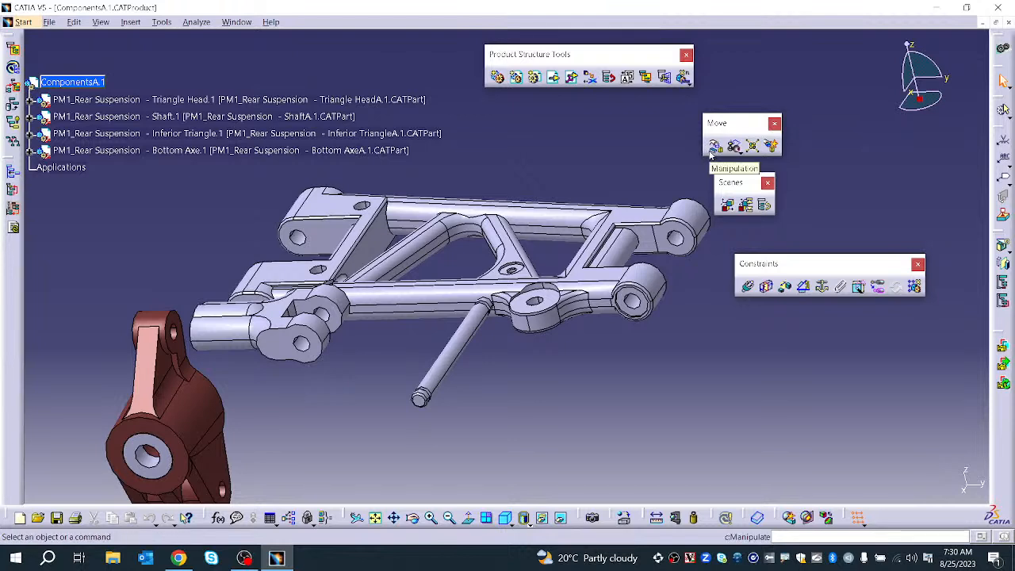
# Snap the Bottom Axe's axis onto the axis of the hole in the Inferior Triangle's end lug
pyautogui.click(736, 149)
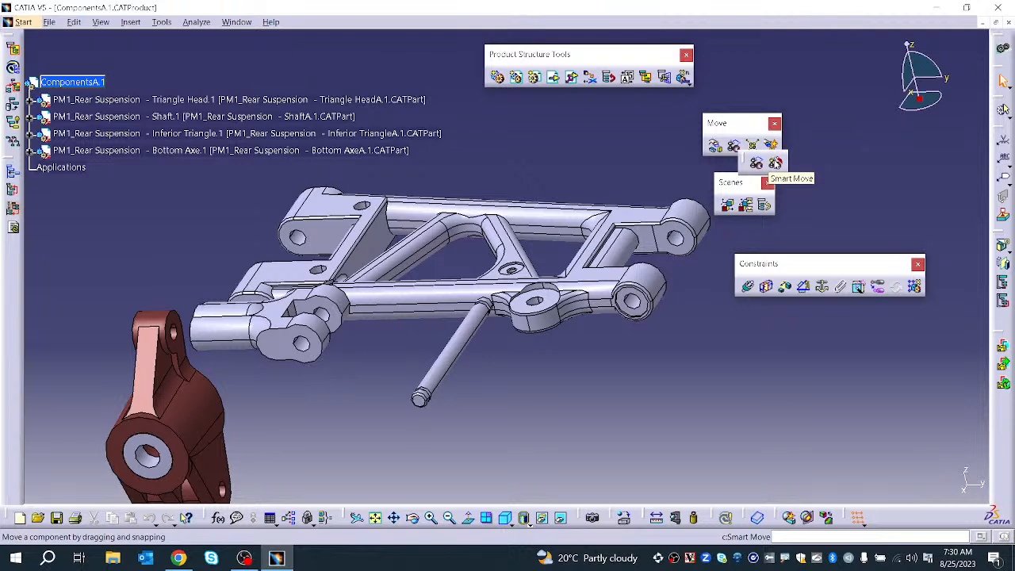
pyautogui.click(727, 149)
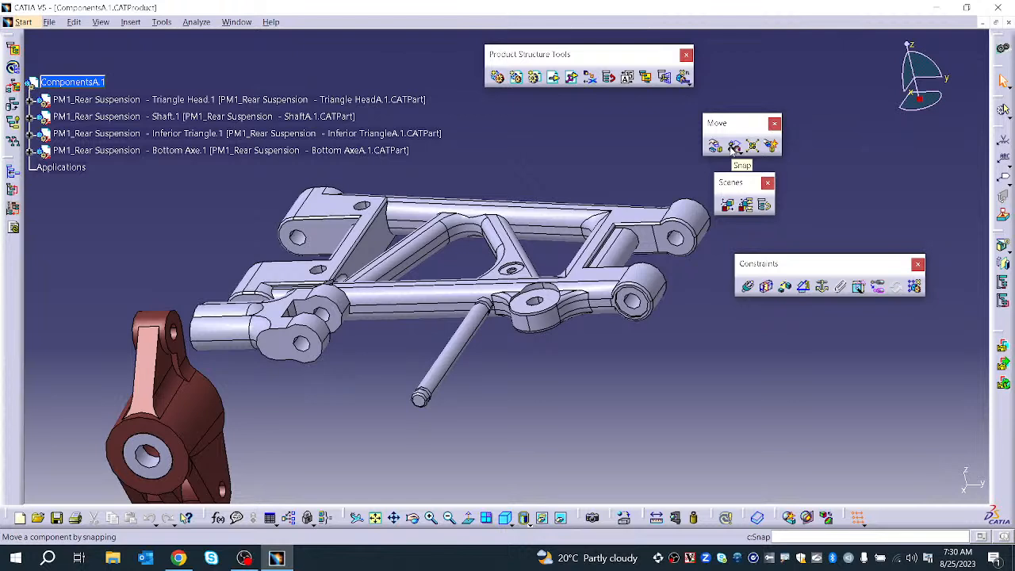
pyautogui.click(737, 151)
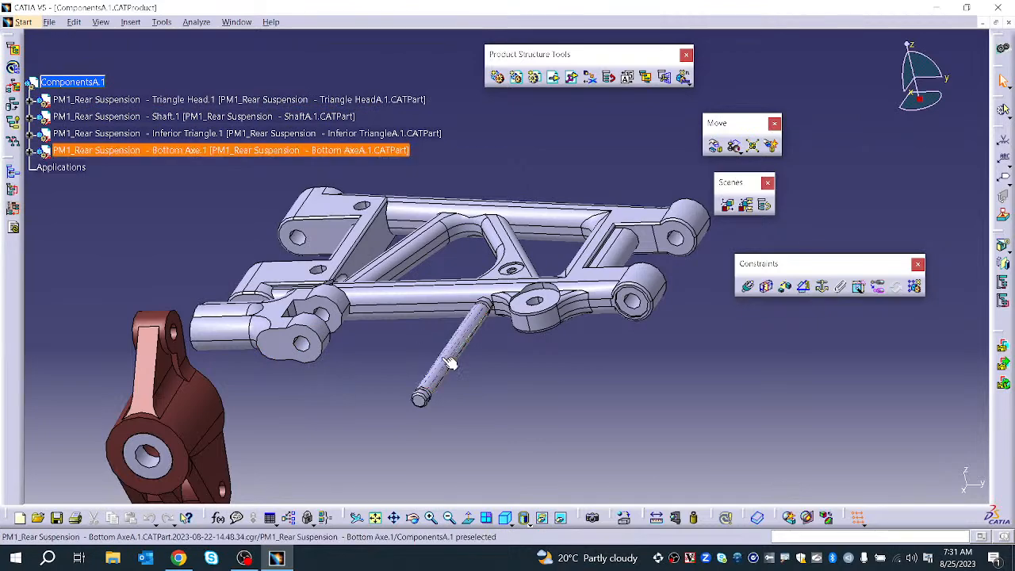
pyautogui.moveTo(674, 282); pyautogui.dragTo(639, 210, button='middle')
pyautogui.moveTo(632, 210); pyautogui.dragTo(608, 277, button='middle')
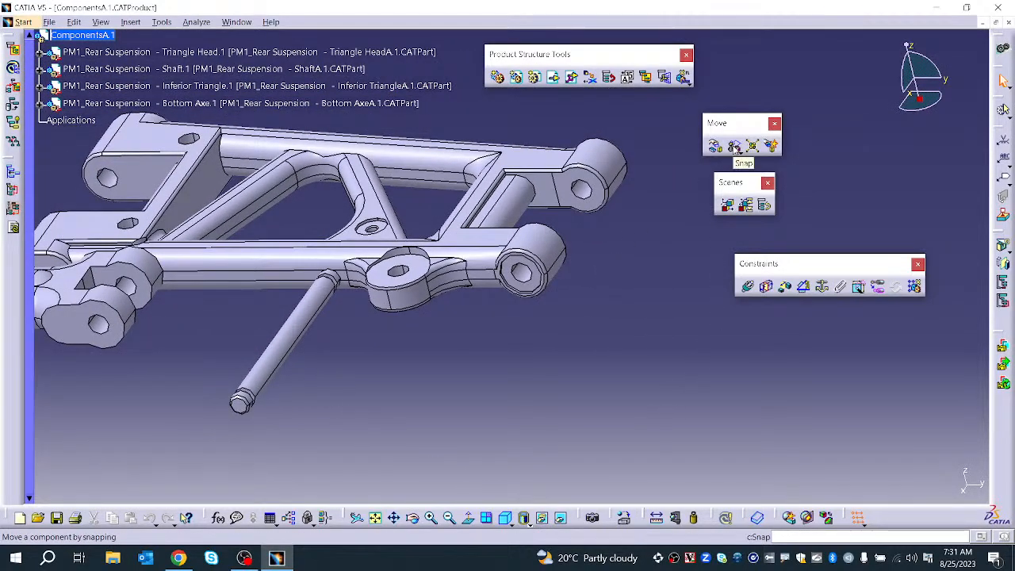
pyautogui.click(734, 146)
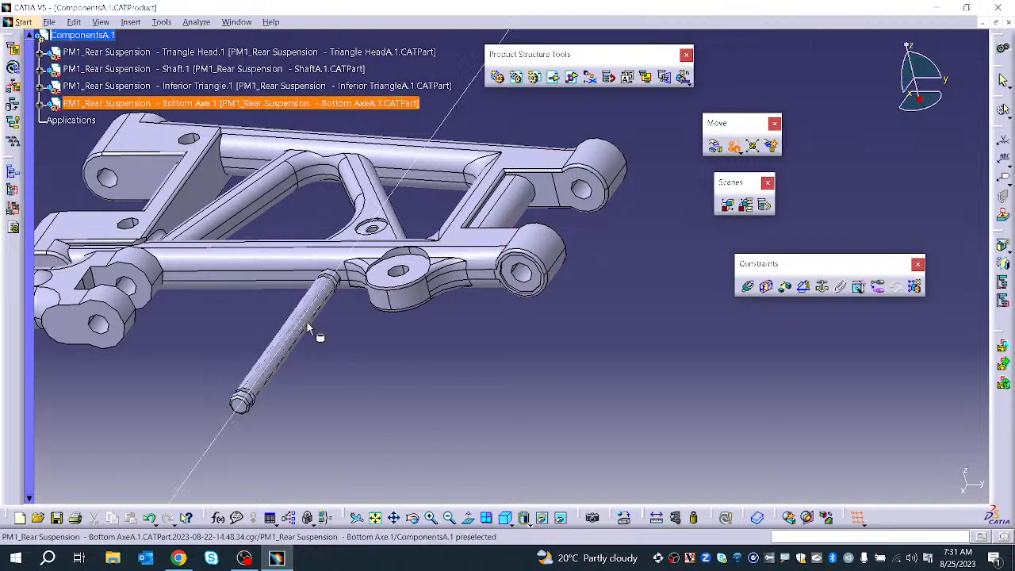
pyautogui.click(286, 347)
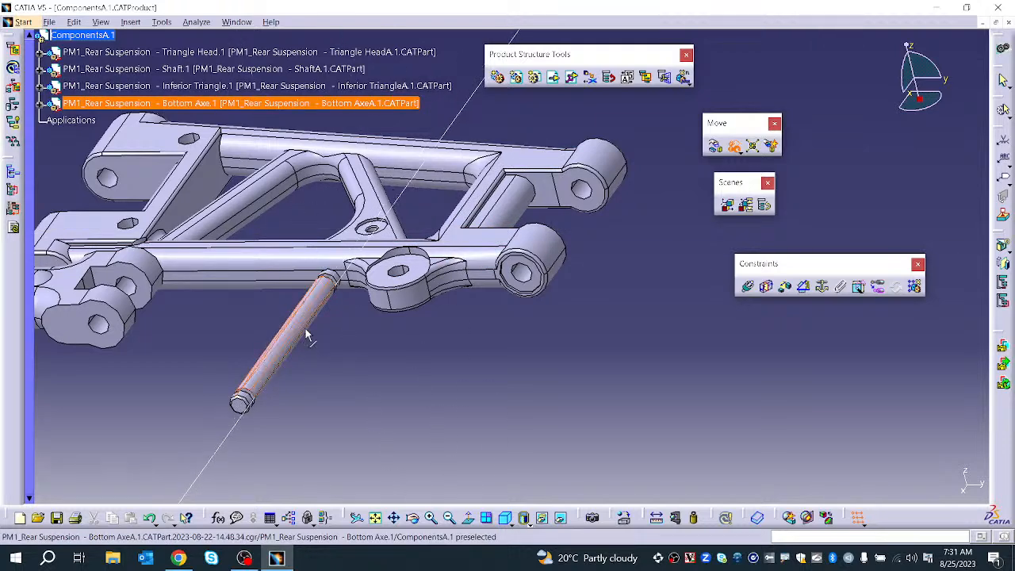
pyautogui.click(514, 281)
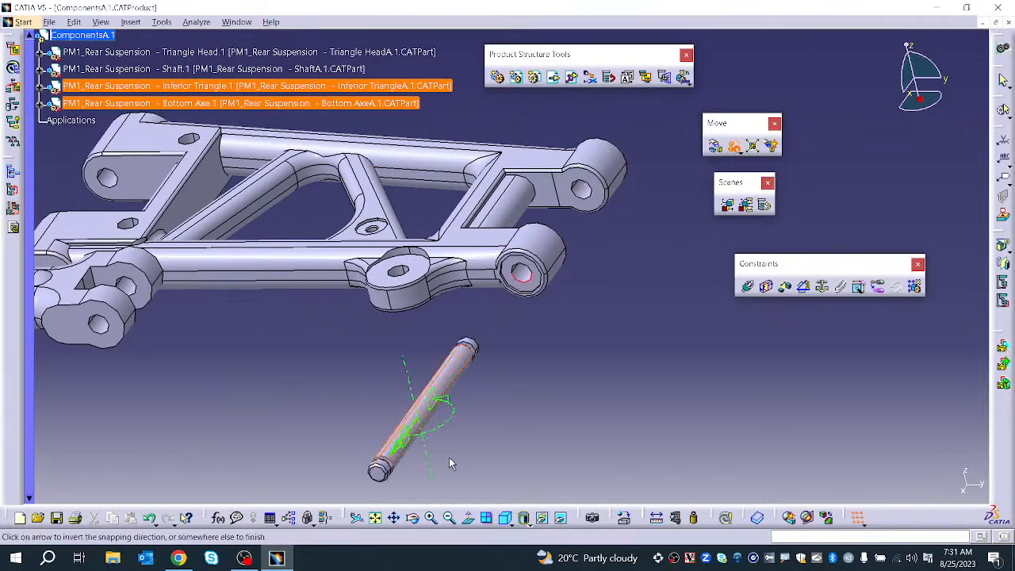
pyautogui.click(468, 428)
# Snap the face at the Bottom Axe's grooved end onto the outer face of the Inferior Triangle's end lug
pyautogui.moveTo(507, 373); pyautogui.dragTo(555, 281, button='middle')
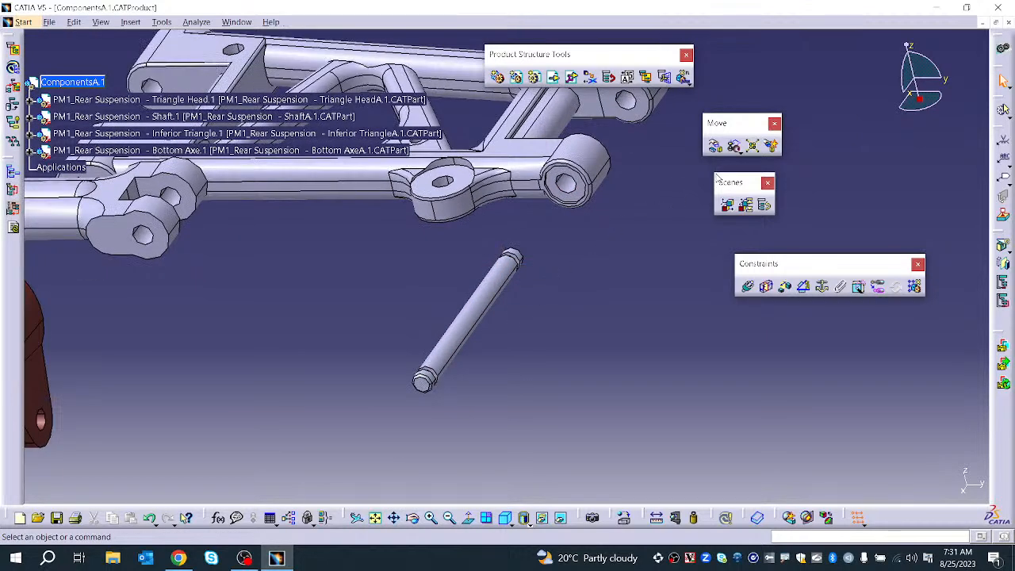
pyautogui.click(734, 146)
pyautogui.keyDown('ctrl'); pyautogui.moveTo(452, 392); pyautogui.dragTo(503, 317, button='middle'); pyautogui.keyUp('ctrl')
pyautogui.scroll(1, 539, 204)
pyautogui.moveTo(381, 467); pyautogui.dragTo(584, 132, button='middle')
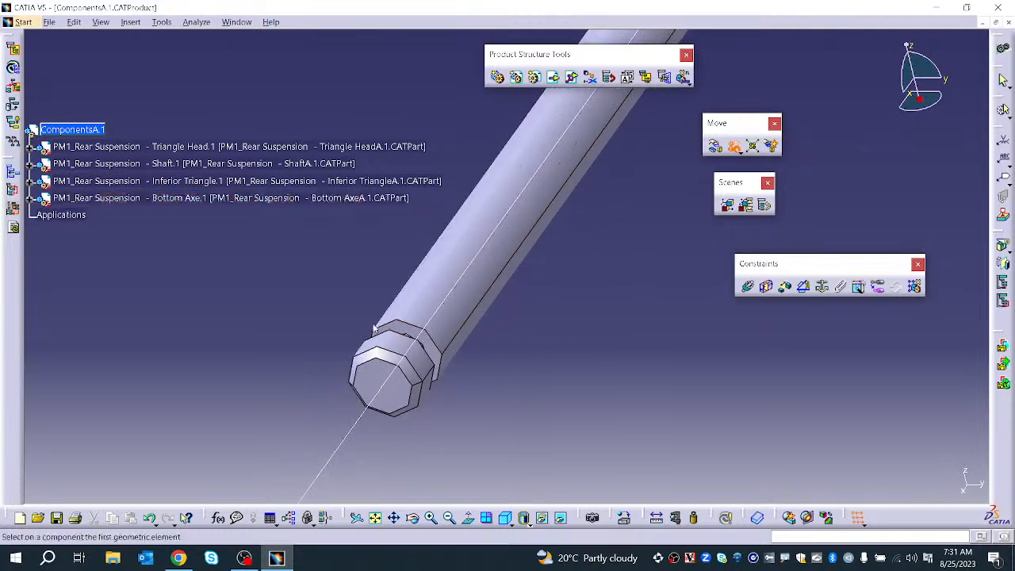
pyautogui.moveTo(428, 342); pyautogui.dragTo(337, 493, button='middle')
pyautogui.moveTo(541, 219); pyautogui.dragTo(333, 467, button='middle')
pyautogui.click(528, 251)
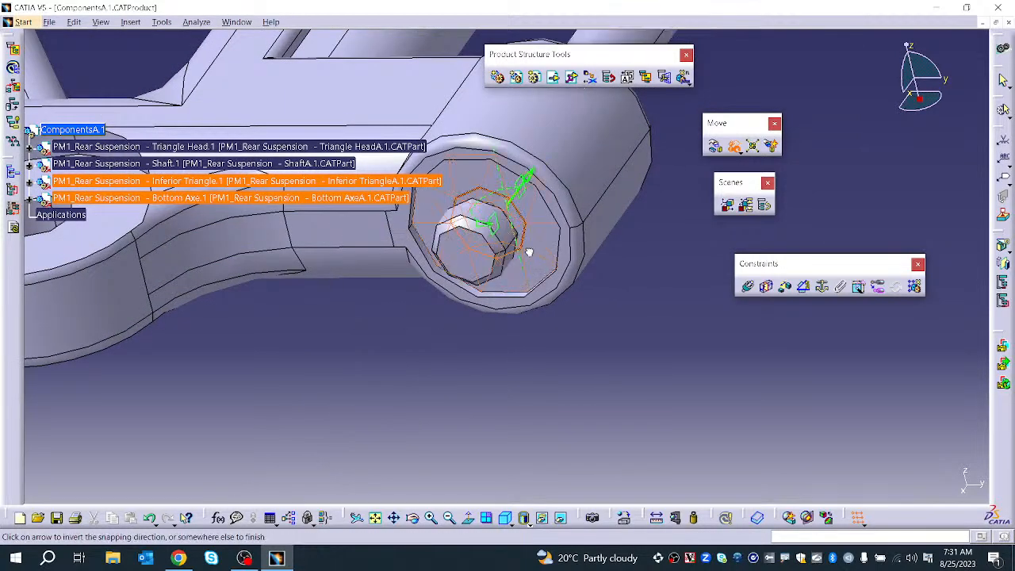
pyautogui.keyDown('ctrl'); pyautogui.moveTo(534, 258); pyautogui.dragTo(716, 348, button='middle'); pyautogui.keyUp('ctrl')
pyautogui.click(534, 356)
pyautogui.keyDown('ctrl'); pyautogui.moveTo(623, 348); pyautogui.dragTo(621, 382, button='middle'); pyautogui.keyUp('ctrl')
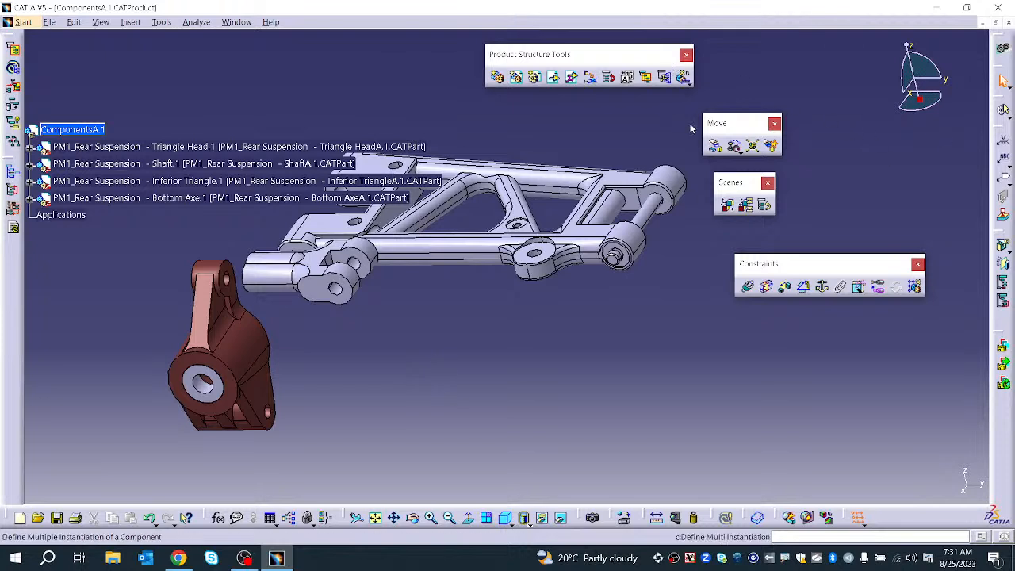
# Snap the axis of the Shaft's lower hole onto the axis of the Inferior Triangle's rounded fork lug
pyautogui.click(734, 147)
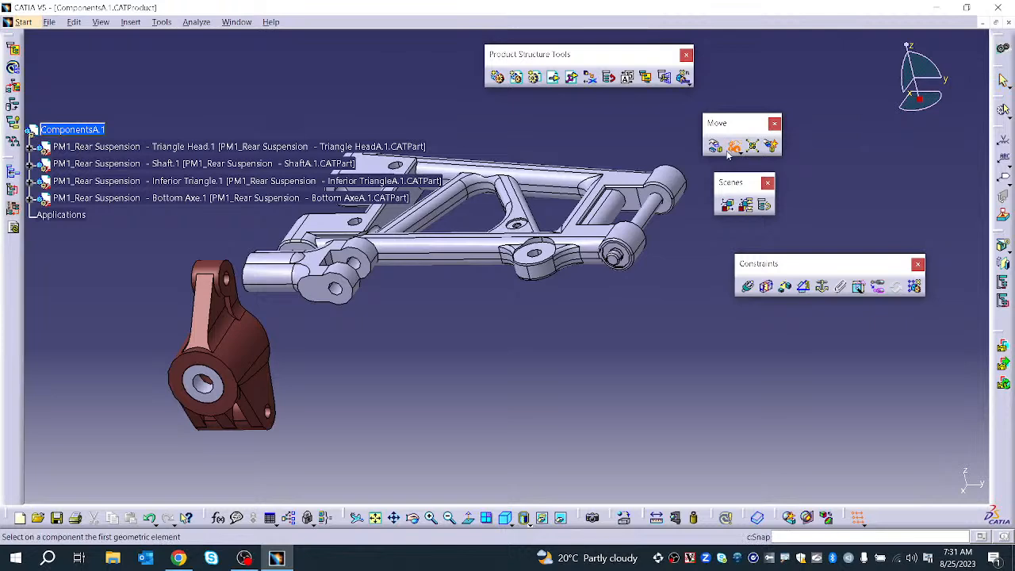
pyautogui.click(270, 418)
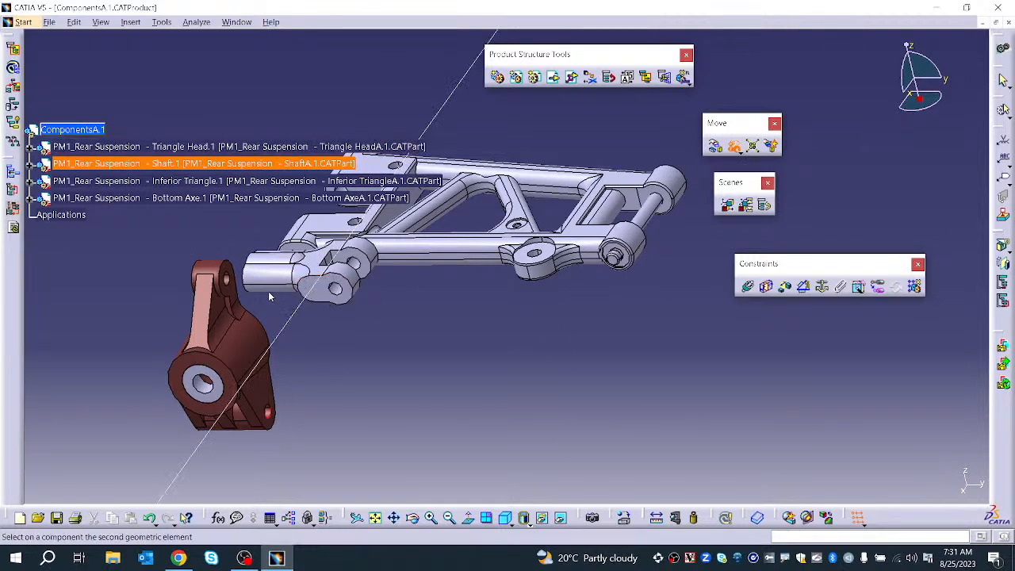
pyautogui.moveTo(356, 279); pyautogui.dragTo(421, 432, button='middle')
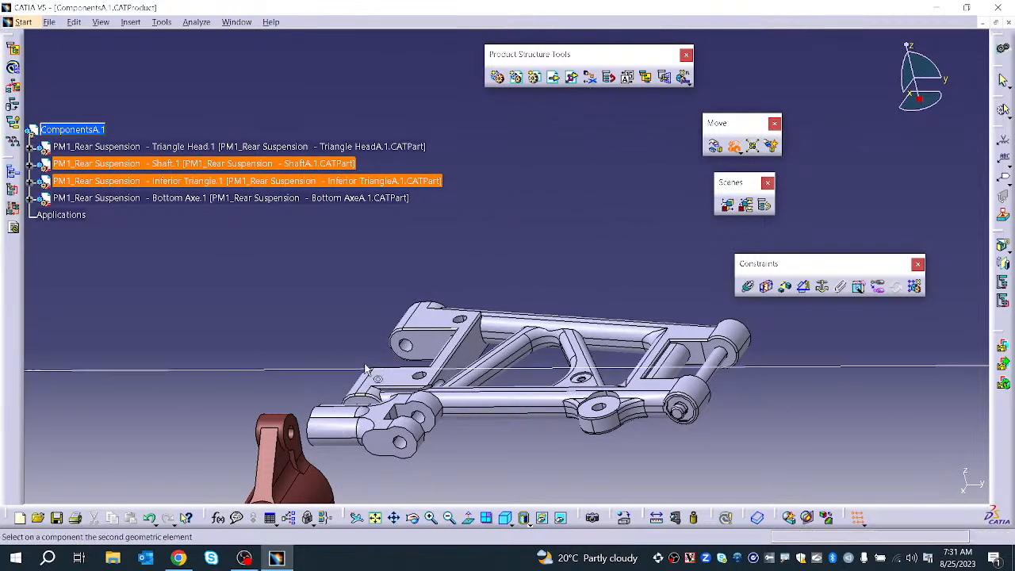
pyautogui.click(359, 385)
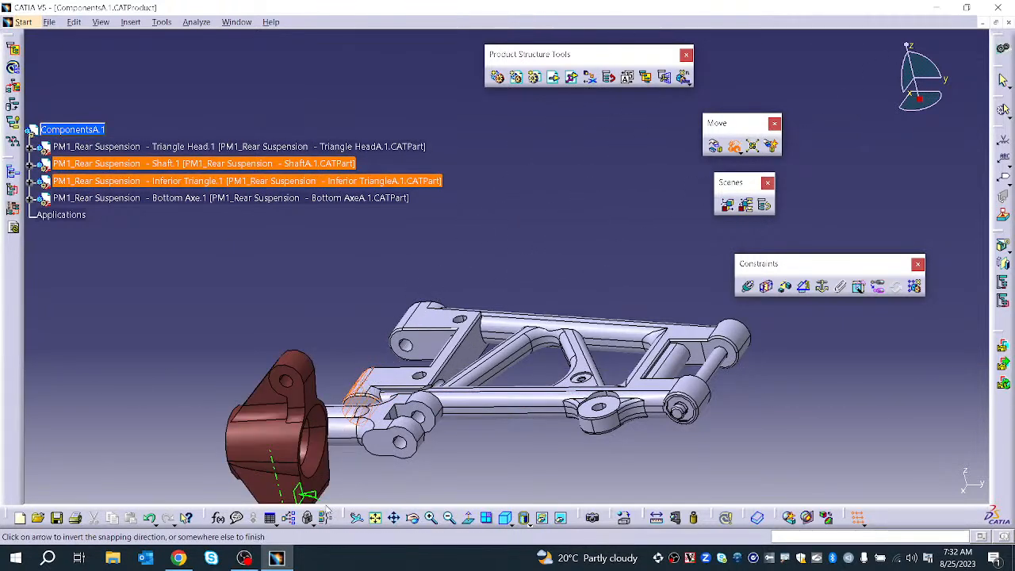
pyautogui.click(364, 464)
# Snap the Shaft's flat lower side face onto the fork lug face of the Inferior Triangle
pyautogui.moveTo(361, 456); pyautogui.dragTo(468, 273, button='middle')
pyautogui.click(734, 147)
pyautogui.click(416, 330)
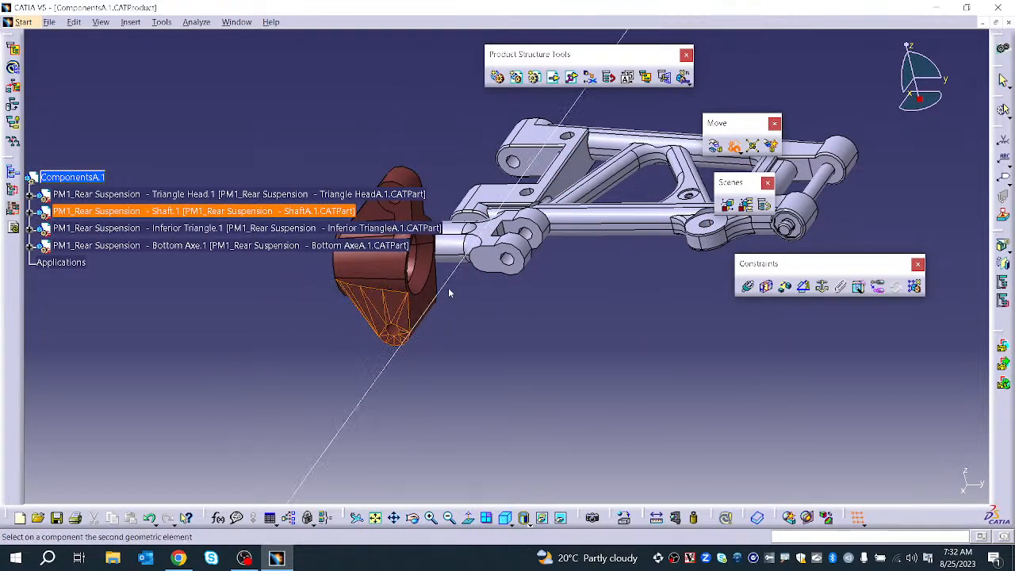
pyautogui.moveTo(351, 333); pyautogui.dragTo(523, 385, button='middle')
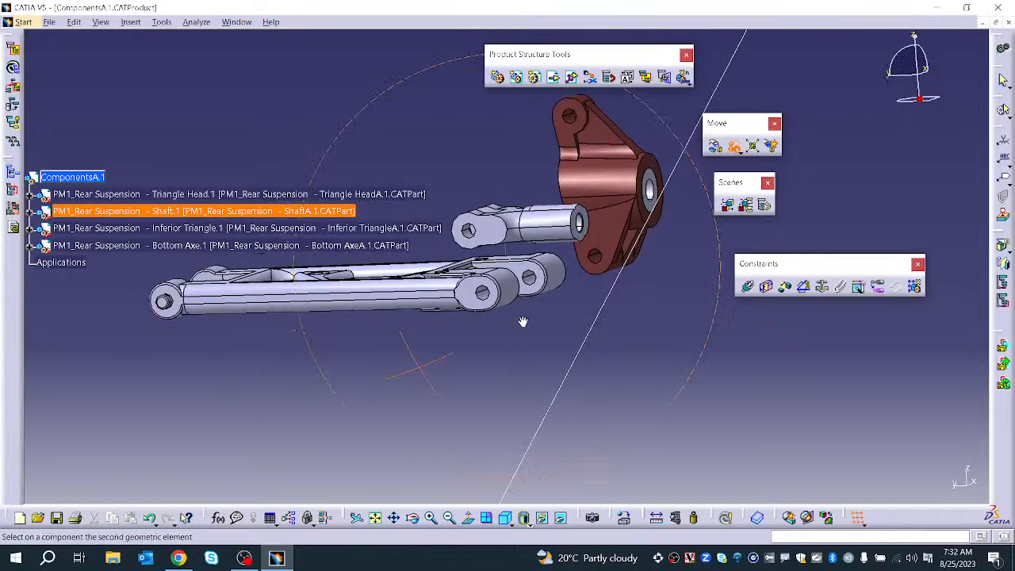
pyautogui.click(515, 273)
pyautogui.moveTo(609, 286); pyautogui.dragTo(258, 384, button='middle')
pyautogui.click(414, 365)
# Try moving the Triangle Head along the X axis and along the Y axis with Manipulation
pyautogui.moveTo(483, 314); pyautogui.dragTo(513, 431, button='middle')
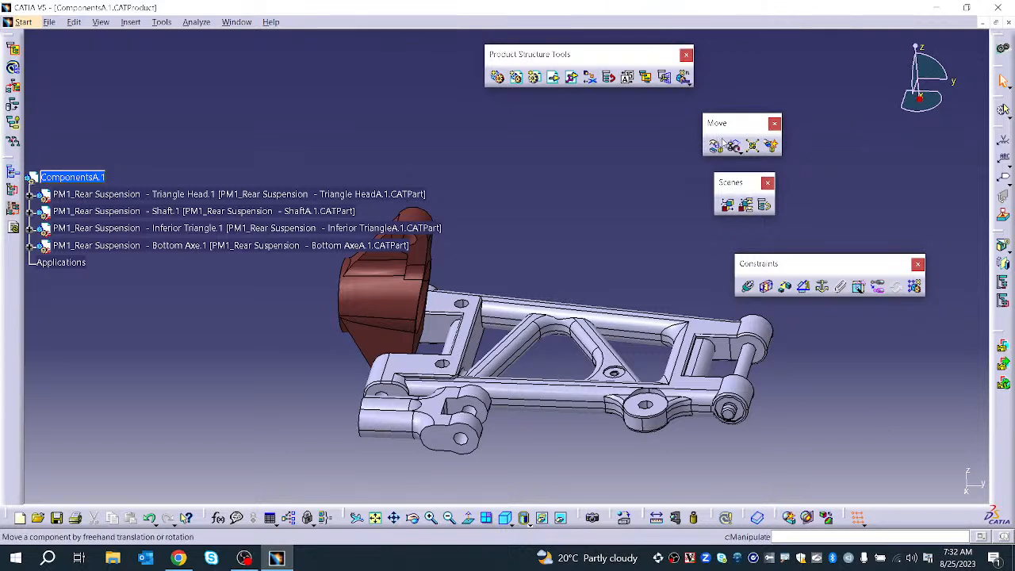
pyautogui.click(714, 146)
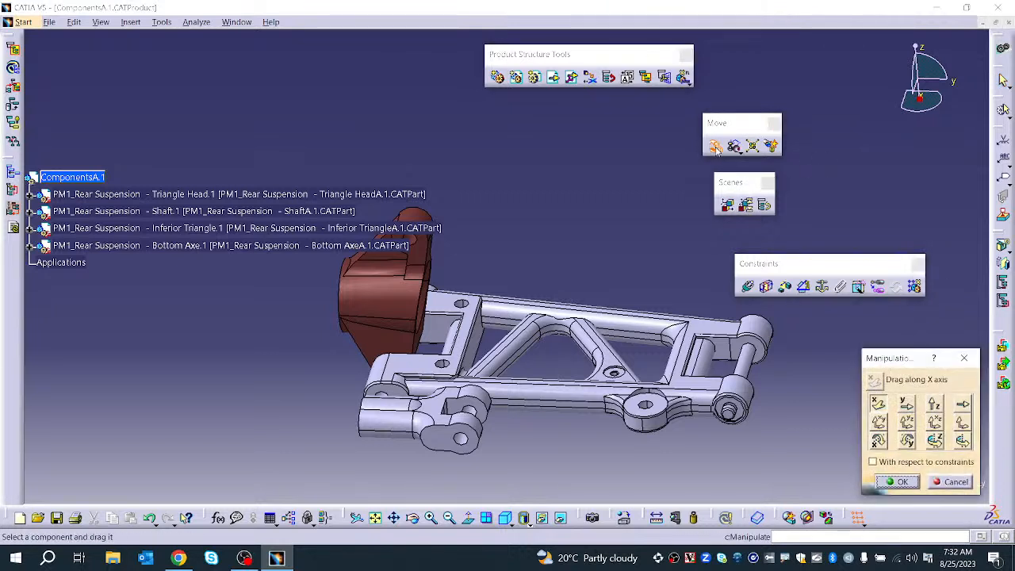
pyautogui.scroll(-5, 95, 287)
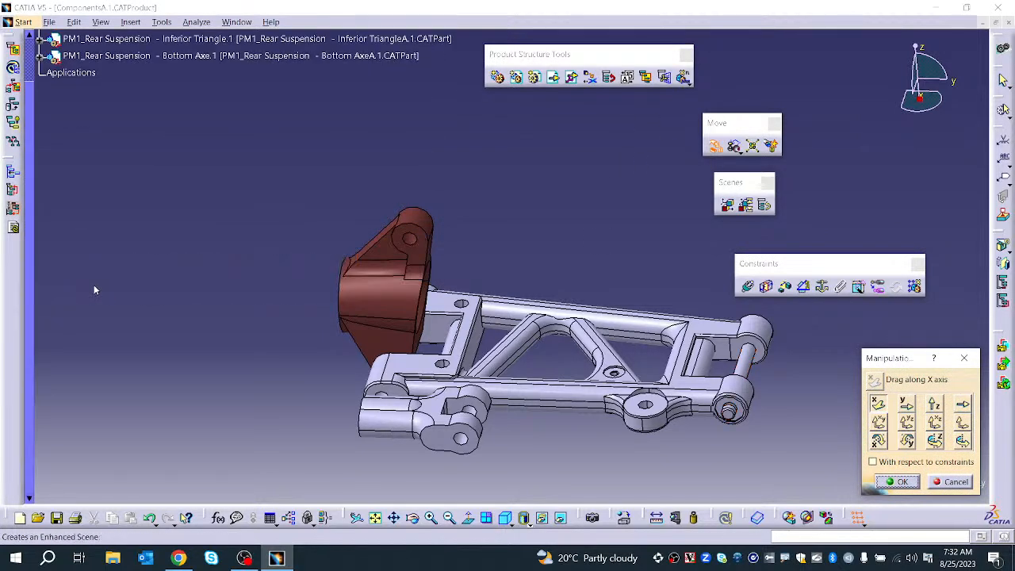
pyautogui.scroll(2, 94, 285)
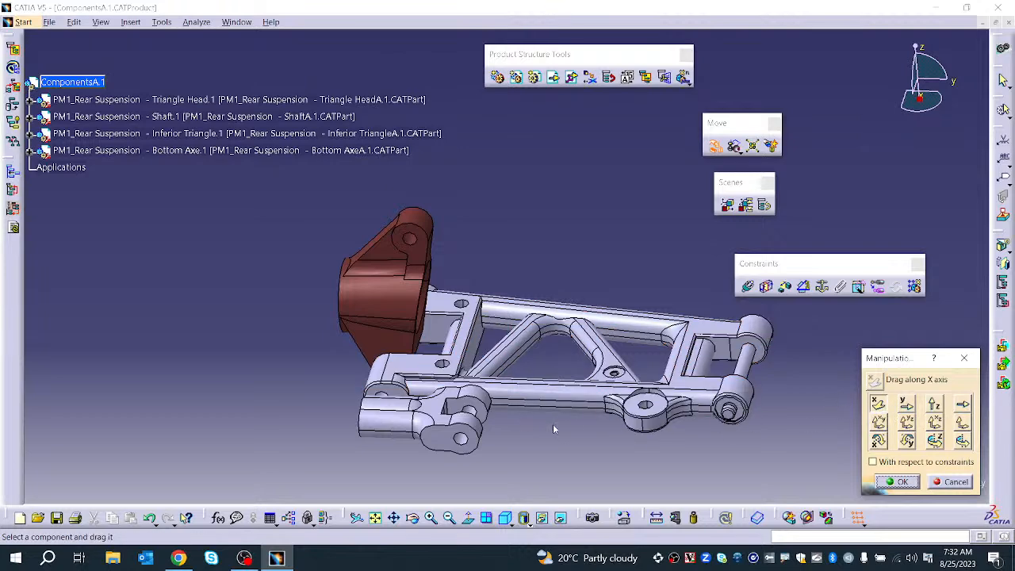
pyautogui.moveTo(444, 416); pyautogui.dragTo(277, 418)
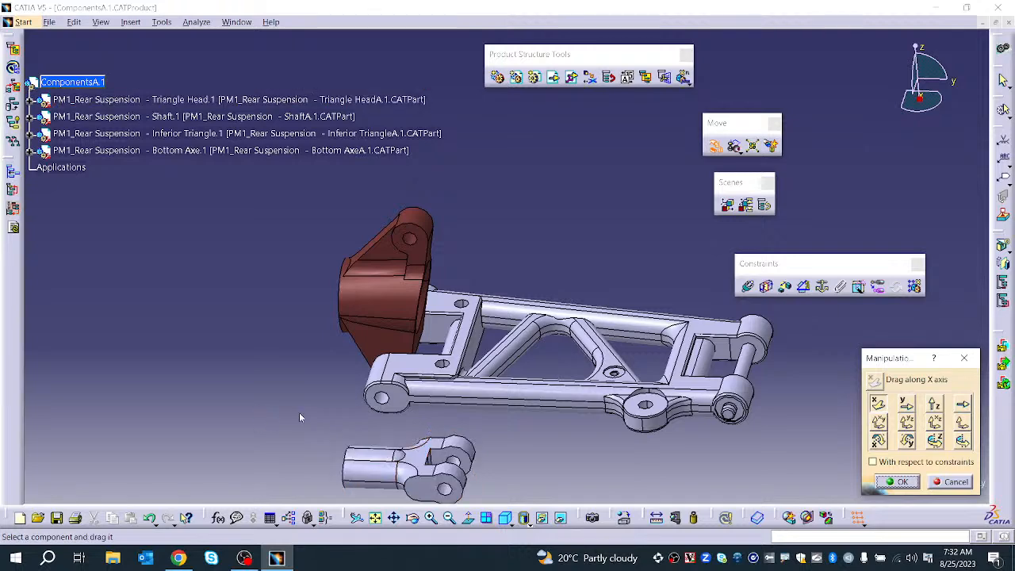
pyautogui.click(906, 404)
pyautogui.moveTo(437, 483)
pyautogui.mouseDown()
pyautogui.moveTo(689, 486)
pyautogui.moveTo(414, 483)
pyautogui.moveTo(423, 405)
pyautogui.moveTo(423, 477)
pyautogui.mouseUp()
pyautogui.click(934, 404)
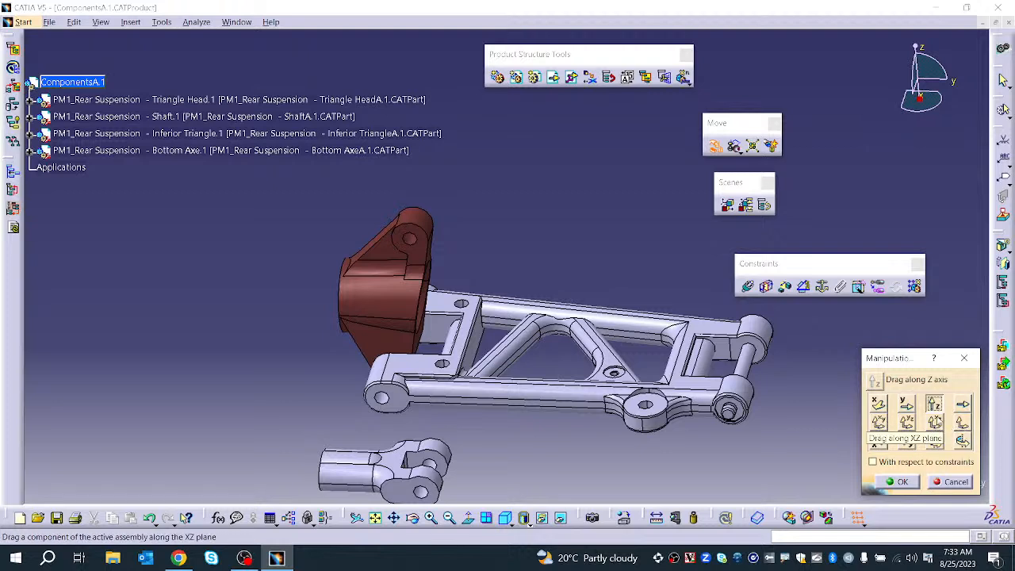
# Try moving the Triangle Head along an axis picked on its own geometry, and cancel the manipulation
pyautogui.click(963, 407)
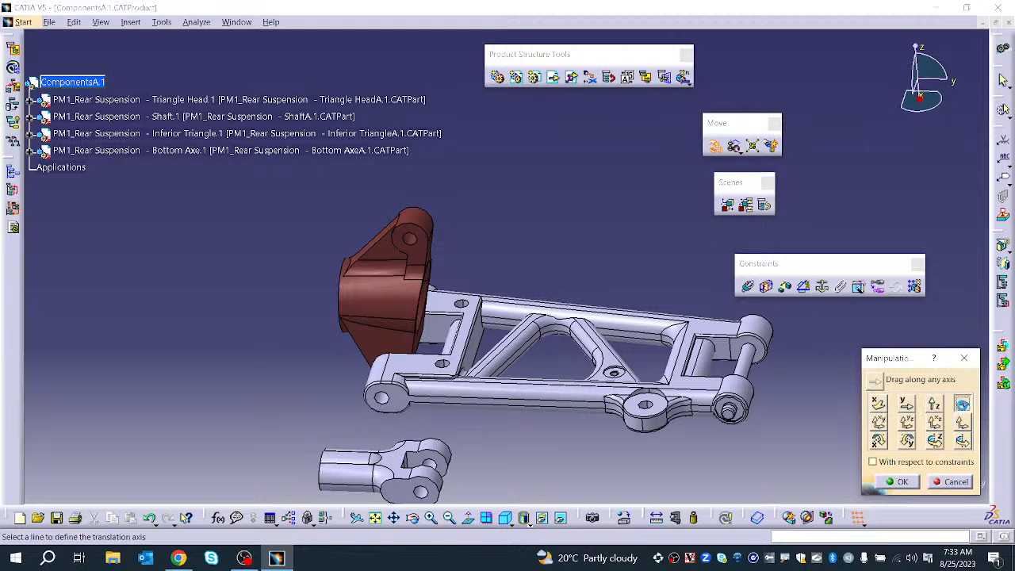
pyautogui.click(382, 477)
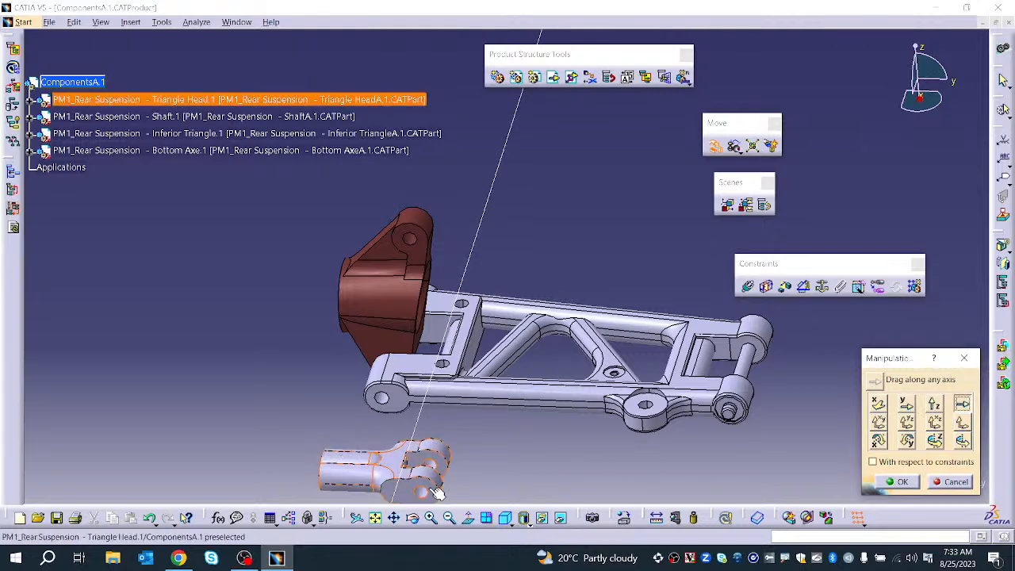
pyautogui.moveTo(370, 472)
pyautogui.mouseDown()
pyautogui.moveTo(403, 379)
pyautogui.moveTo(376, 466)
pyautogui.mouseUp()
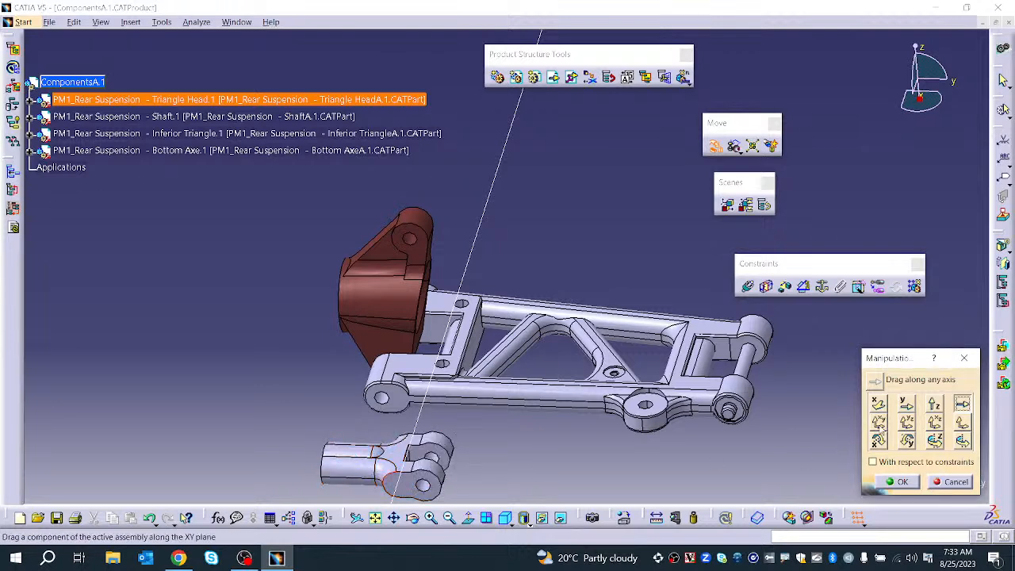
pyautogui.click(951, 481)
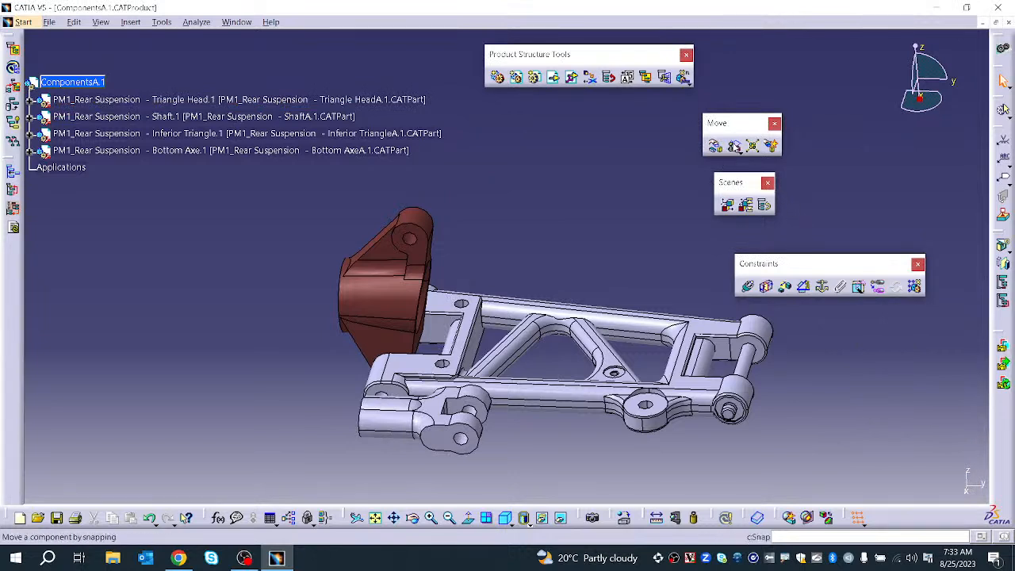
# Try moving the Triangle Head away from the arm along the axis of its cylindrical end, and cancel the manipulation
pyautogui.click(715, 146)
pyautogui.click(961, 403)
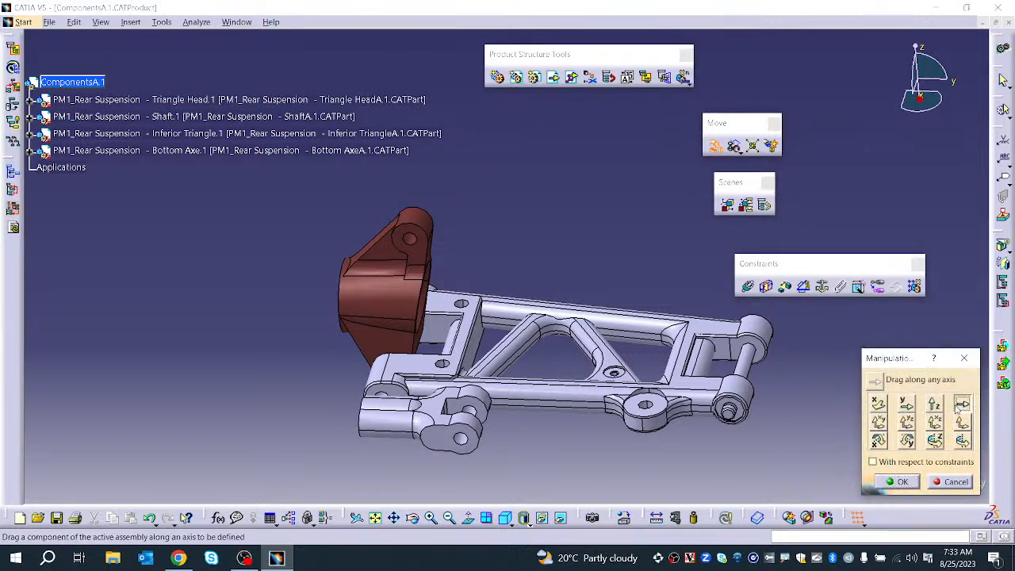
pyautogui.moveTo(394, 433); pyautogui.dragTo(247, 471)
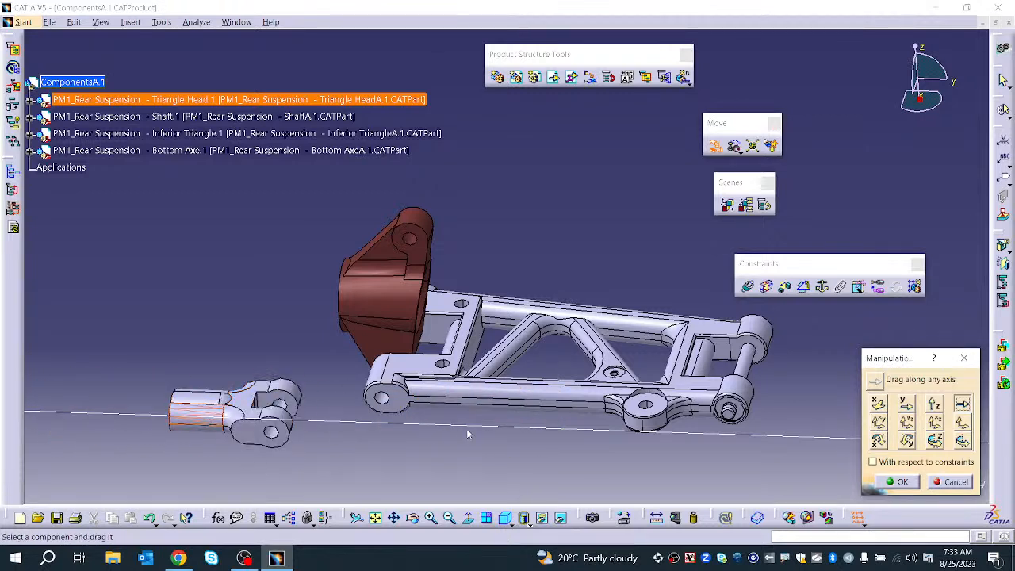
pyautogui.click(947, 482)
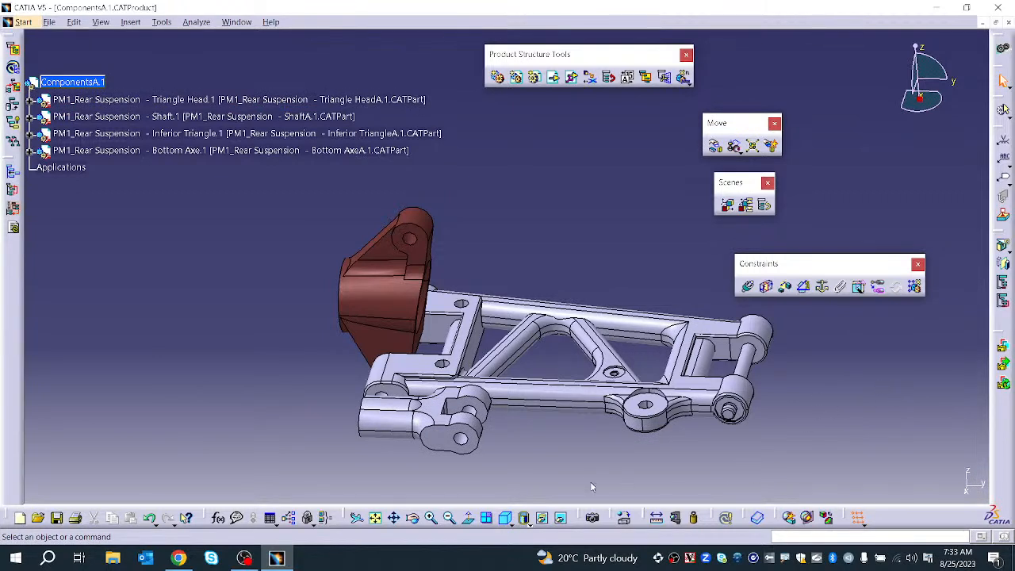
# Rotate the Triangle Head about its fork hole axis with Manipulation until its cylindrical end faces the opposite way, and accept the move
pyautogui.click(713, 147)
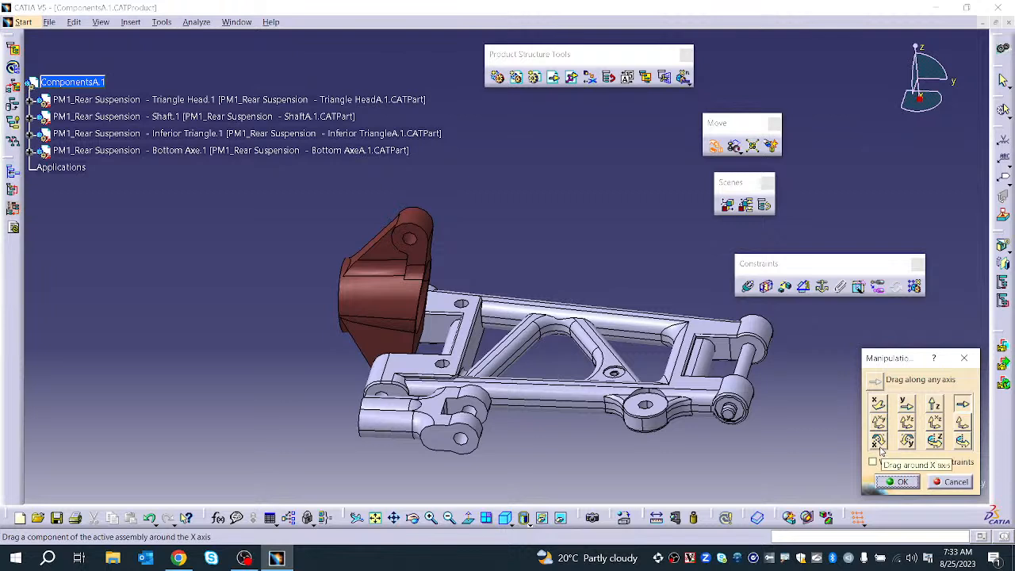
pyautogui.click(962, 442)
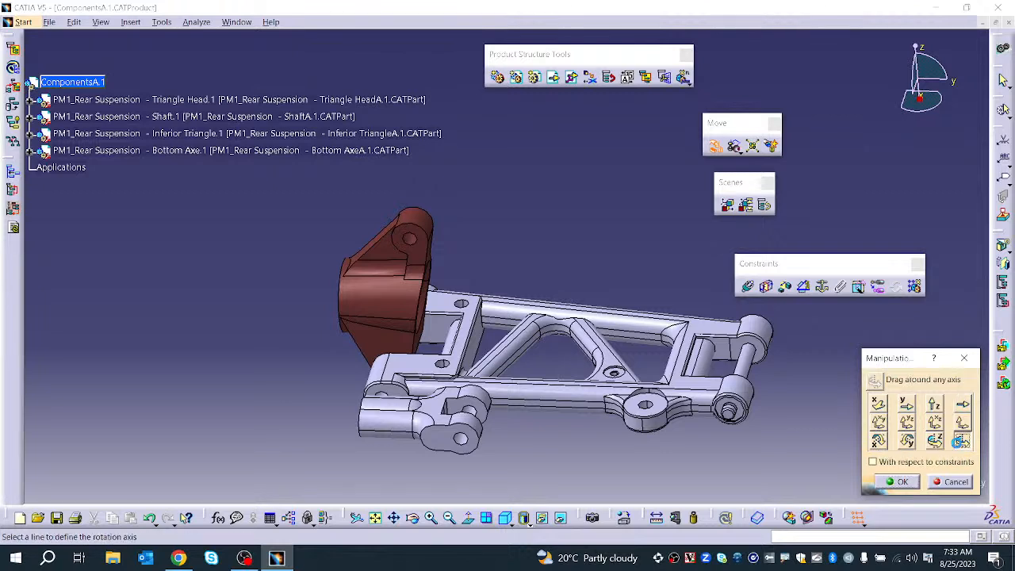
pyautogui.moveTo(459, 447); pyautogui.dragTo(563, 441)
pyautogui.click(903, 482)
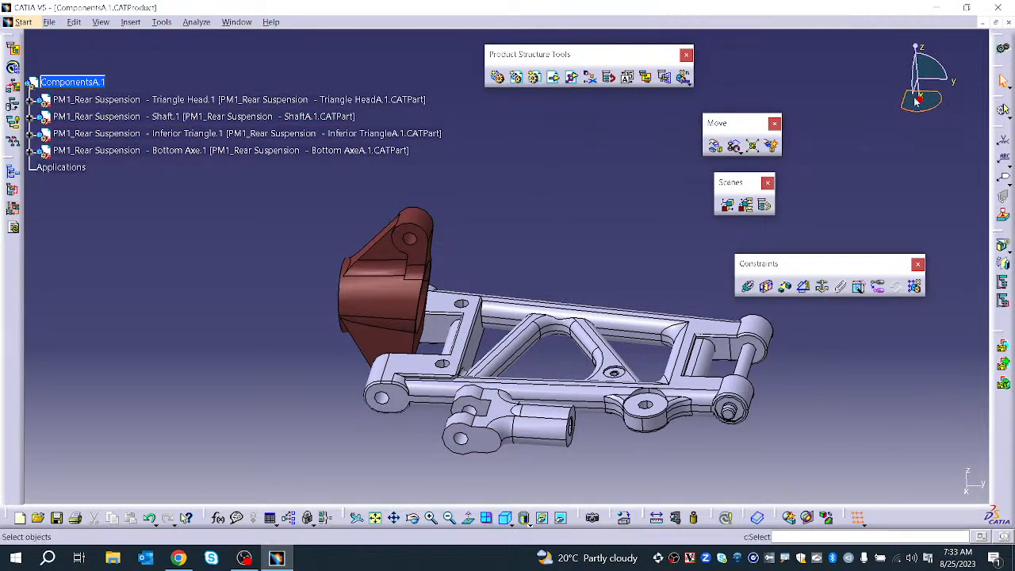
# Attach the compass to the Triangle Head and apply an absolute position of 130 mm along X in the compass manipulation parameters
pyautogui.moveTo(919, 97); pyautogui.dragTo(520, 448)
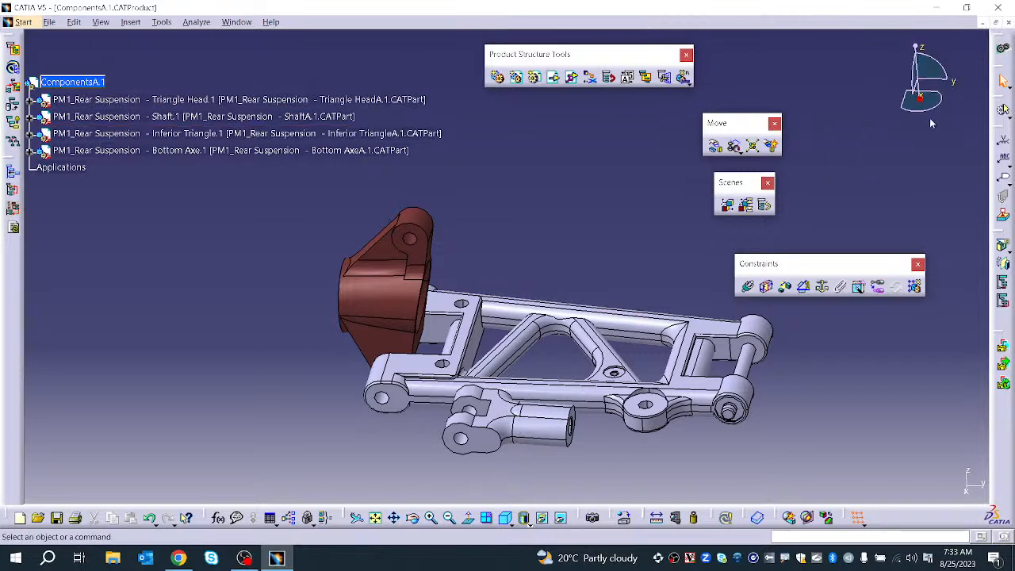
pyautogui.click(505, 432)
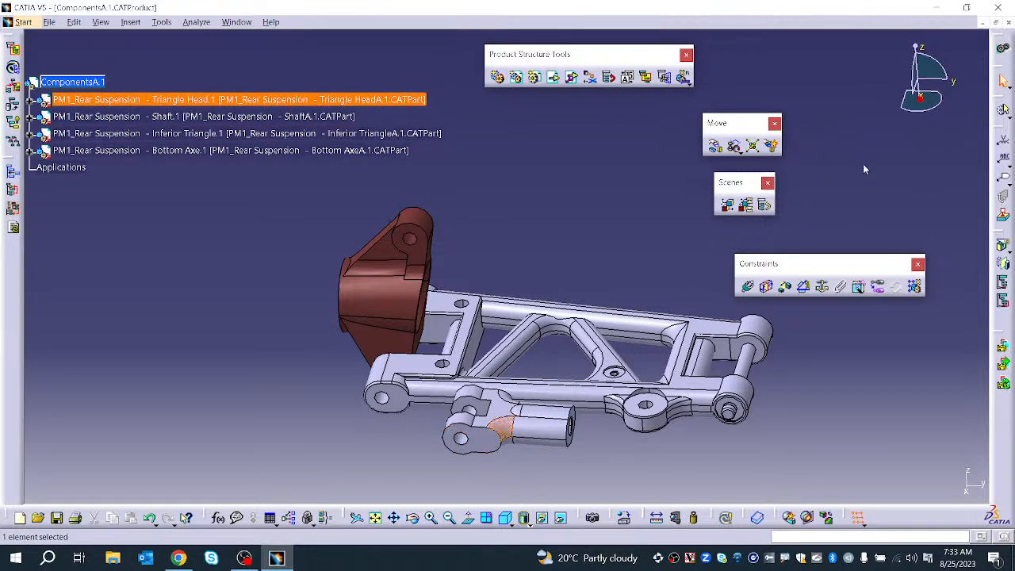
pyautogui.moveTo(924, 105); pyautogui.dragTo(418, 444)
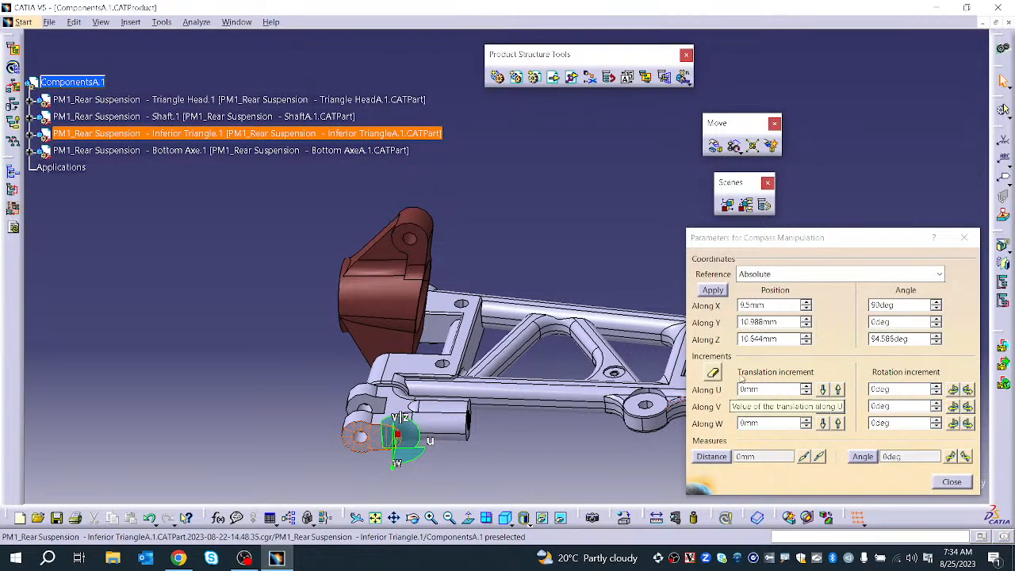
pyautogui.moveTo(768, 305); pyautogui.dragTo(732, 306)
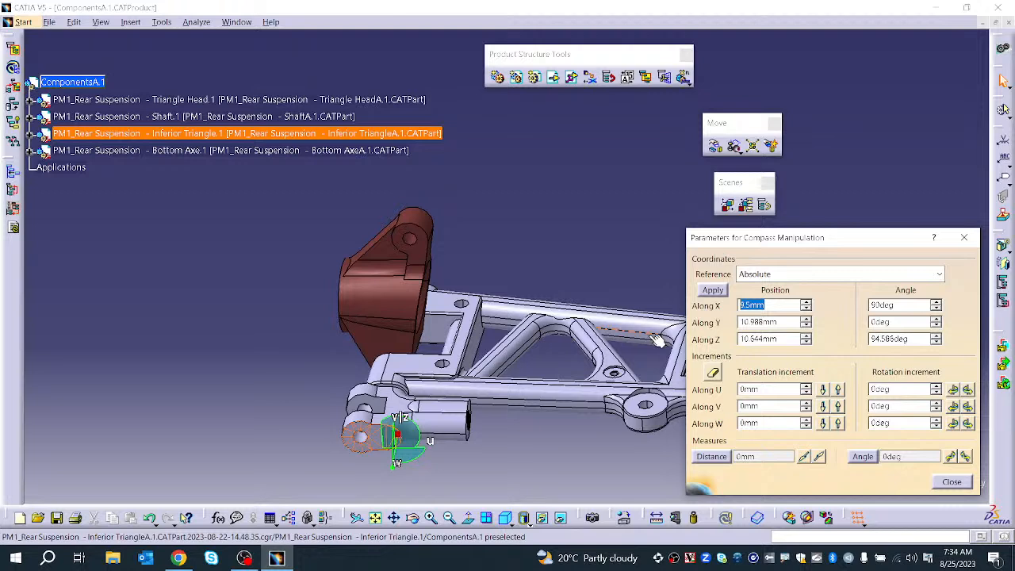
pyautogui.write('130mm')
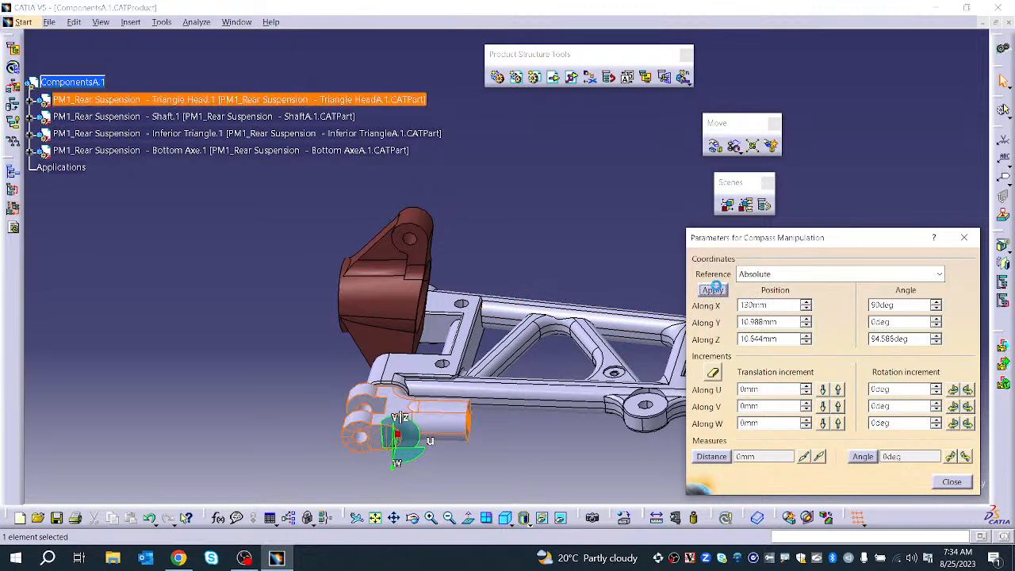
pyautogui.click(712, 290)
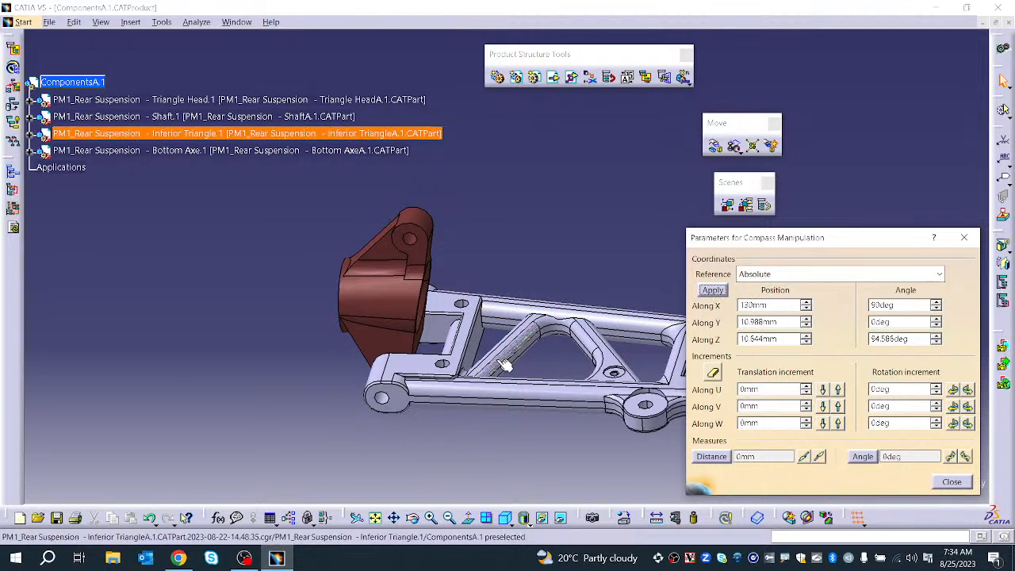
# Set the Triangle Head's absolute compass position to 12 mm along Y and 100 mm along Z, applying each value
pyautogui.scroll(-1, 492, 359)
pyautogui.moveTo(492, 359); pyautogui.dragTo(467, 417, button='middle')
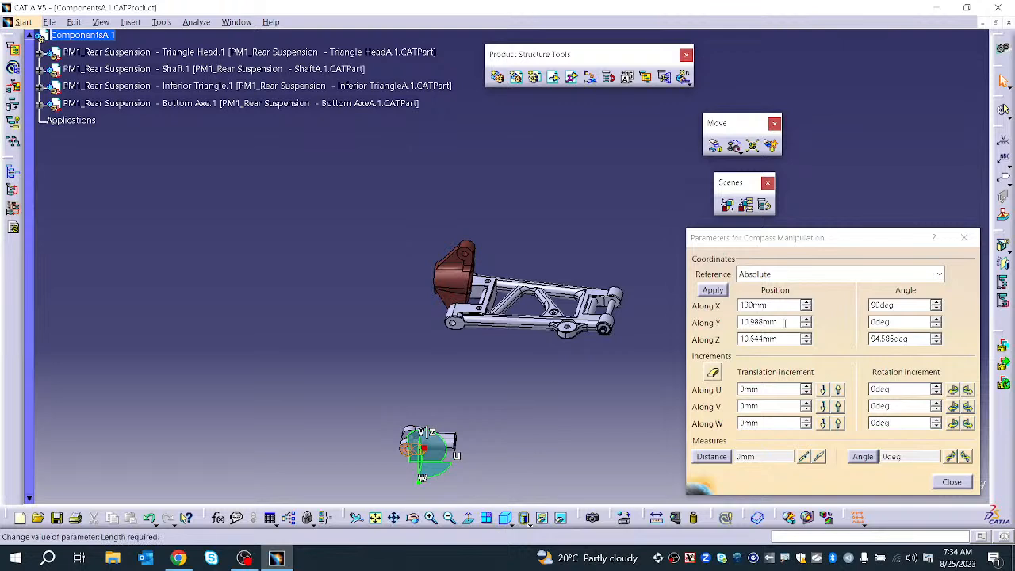
pyautogui.moveTo(782, 323); pyautogui.dragTo(650, 322)
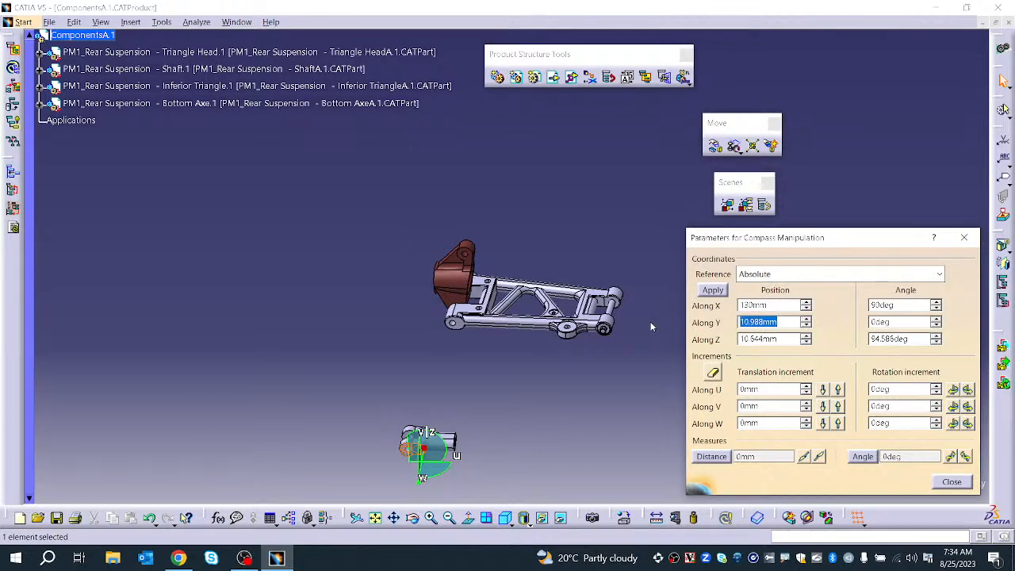
pyautogui.write('12')
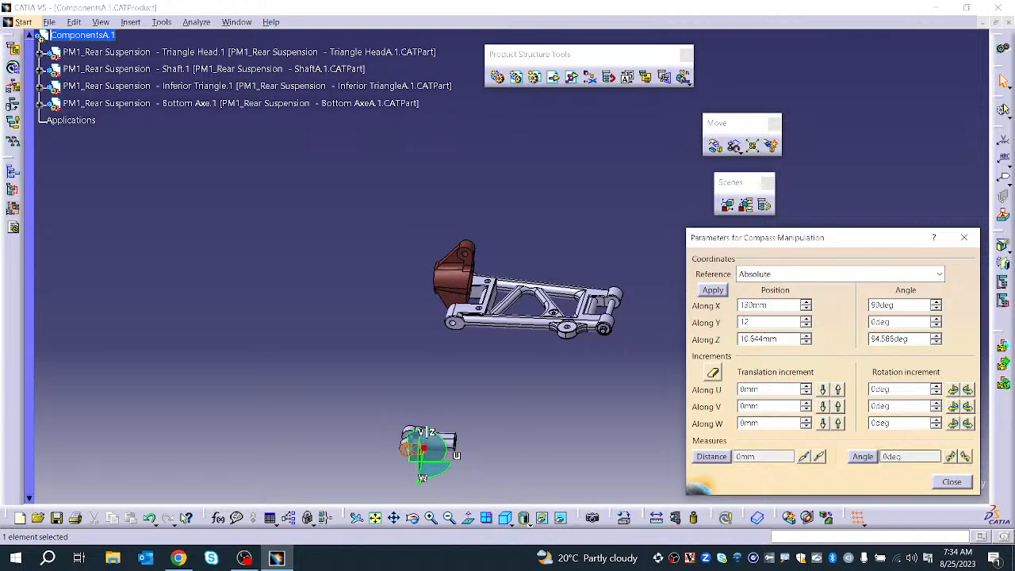
pyautogui.click(713, 291)
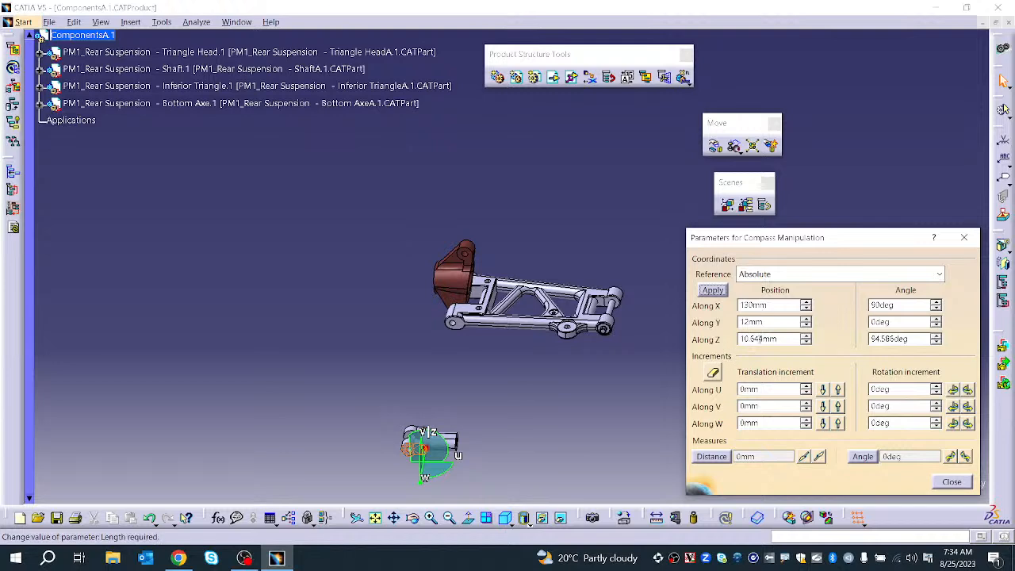
pyautogui.doubleClick(773, 339)
pyautogui.write('100')
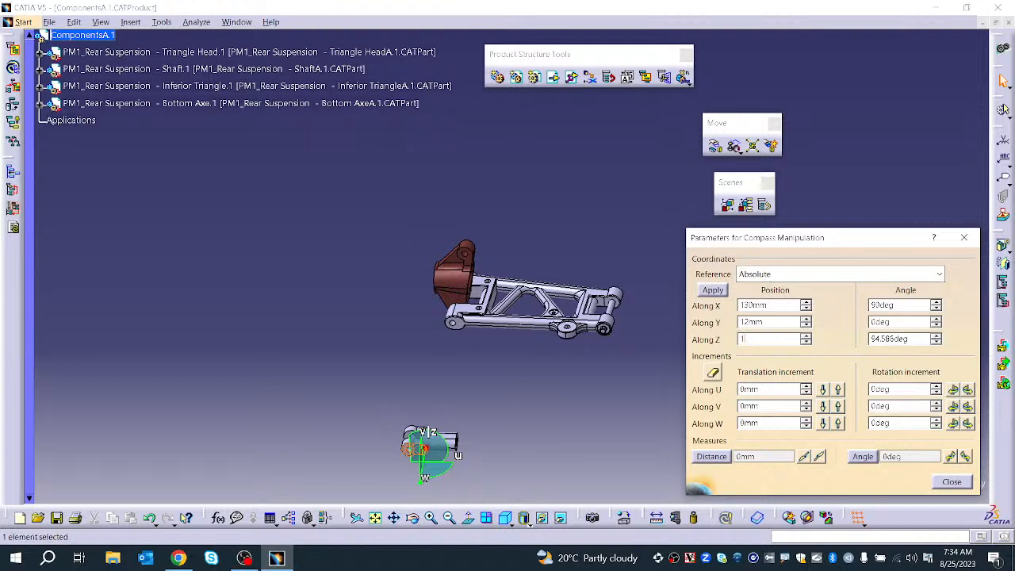
pyautogui.click(717, 290)
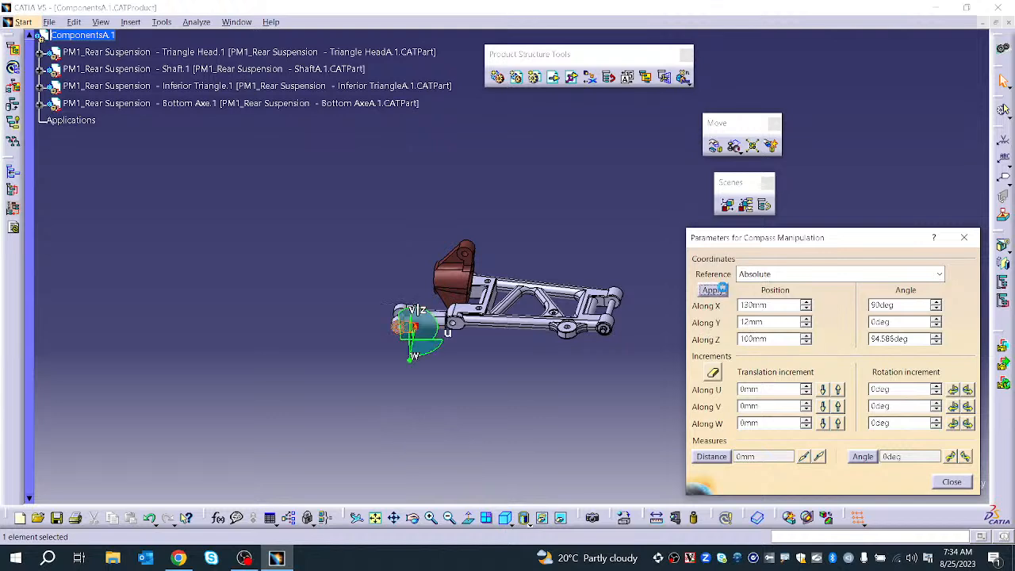
# Close the compass manipulation parameters and detach the compass from the Triangle Head, returning it to its default place
pyautogui.doubleClick(916, 339)
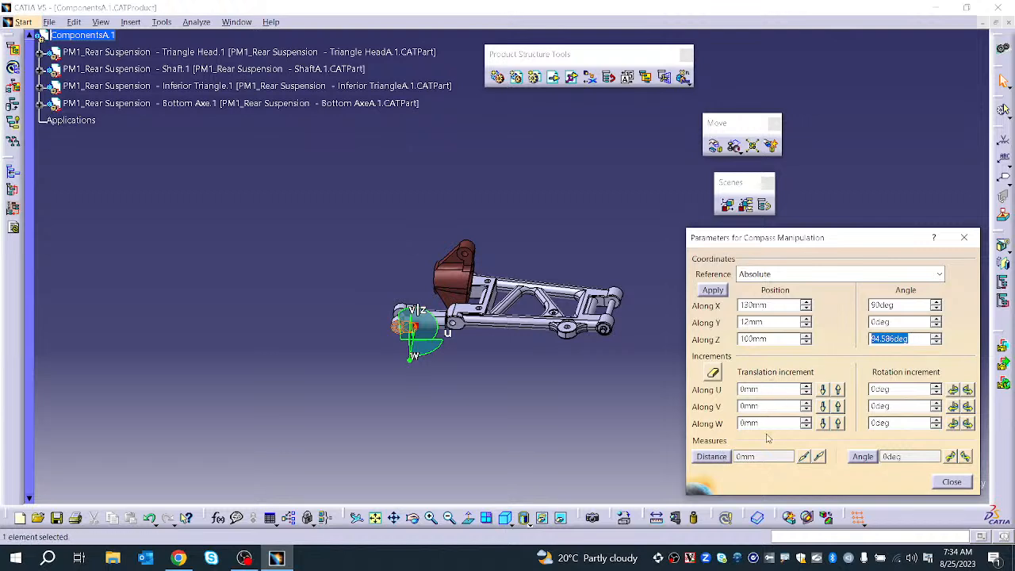
pyautogui.click(951, 481)
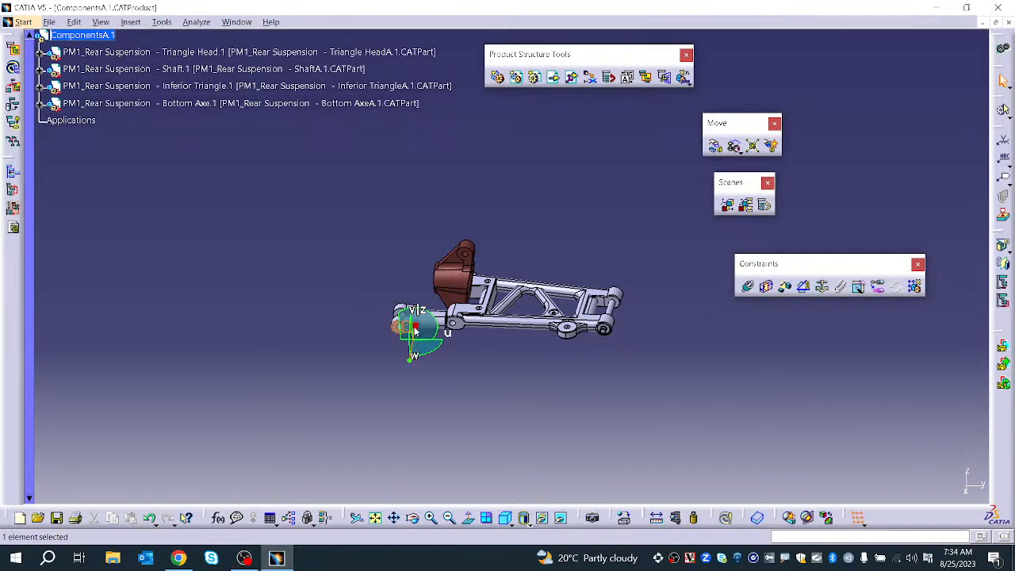
pyautogui.moveTo(416, 327); pyautogui.dragTo(950, 517)
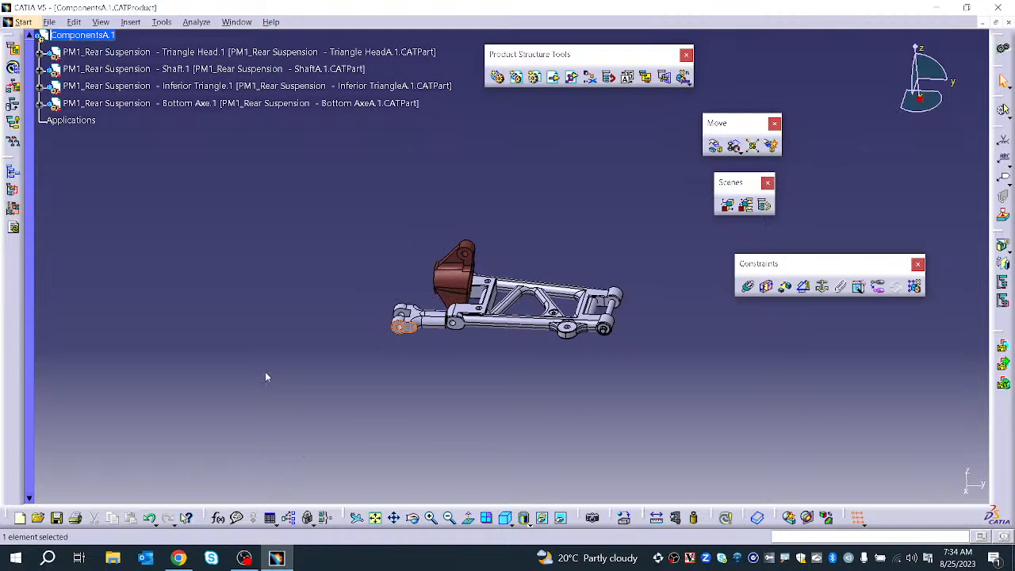
# Start Smart Move and enable automatic constraint creation
pyautogui.scroll(1, 271, 374)
pyautogui.moveTo(271, 376); pyautogui.dragTo(290, 261, button='middle')
pyautogui.moveTo(347, 298); pyautogui.dragTo(571, 244, button='middle')
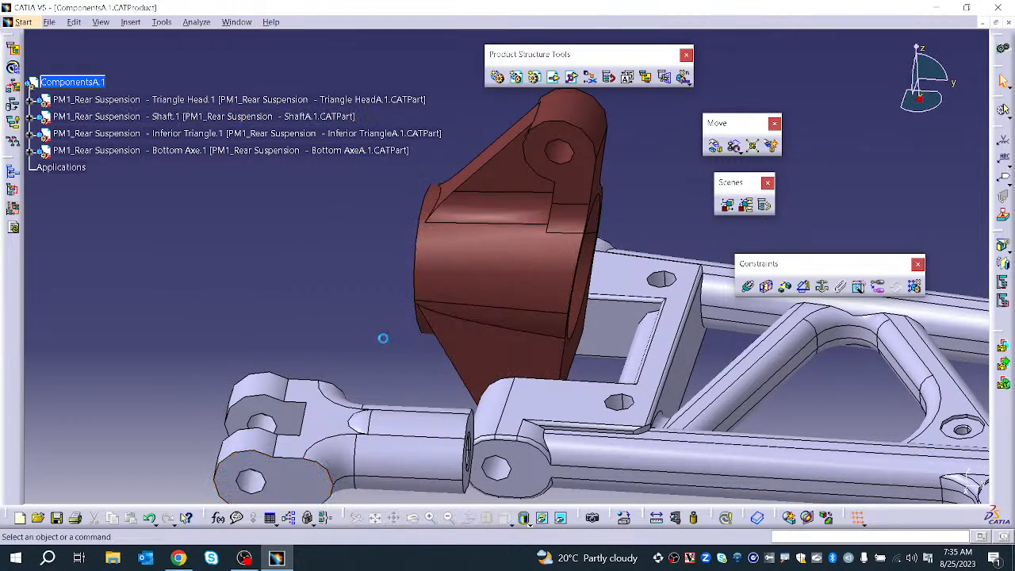
pyautogui.click(738, 151)
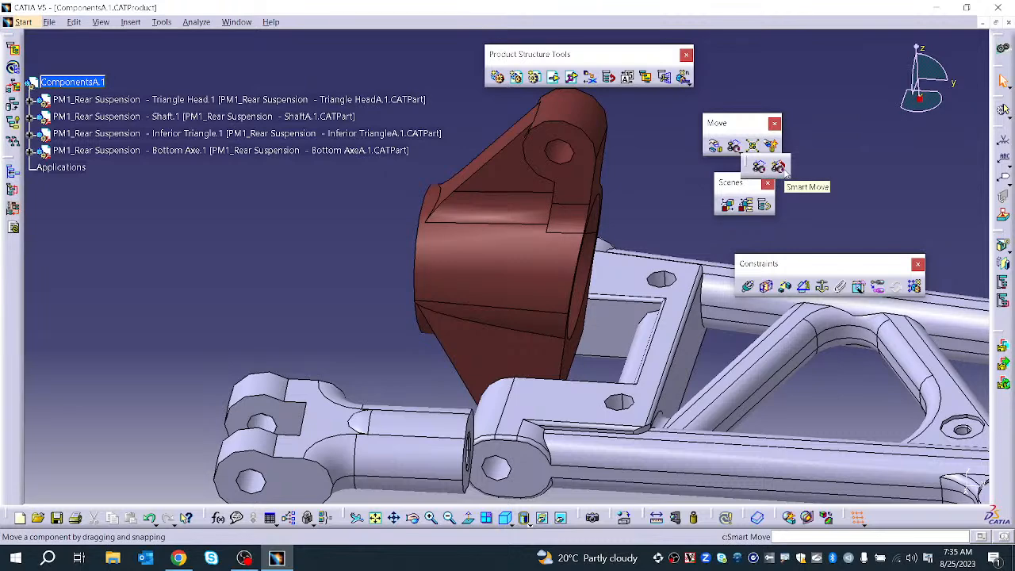
pyautogui.click(778, 167)
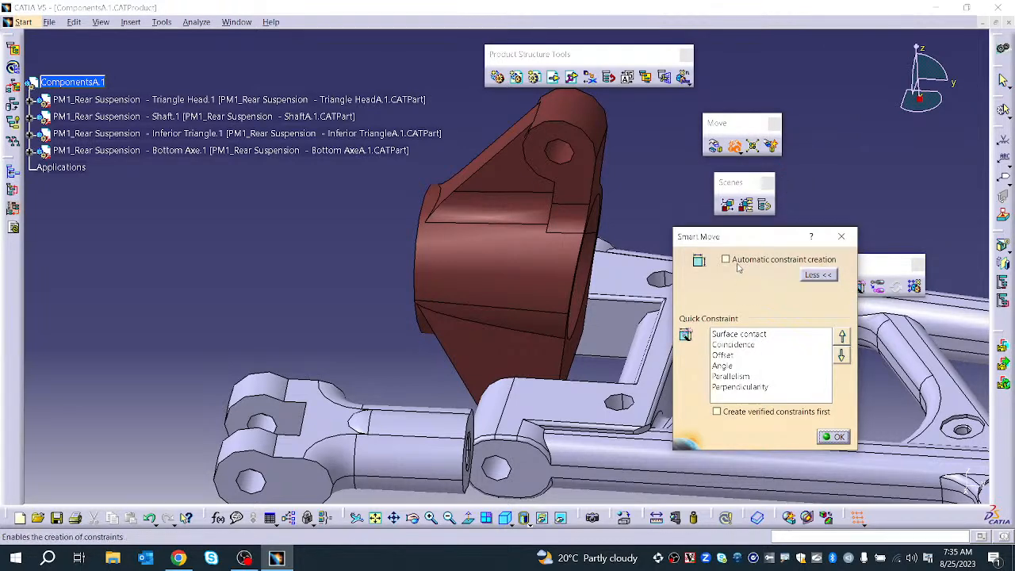
pyautogui.moveTo(742, 240); pyautogui.dragTo(890, 210)
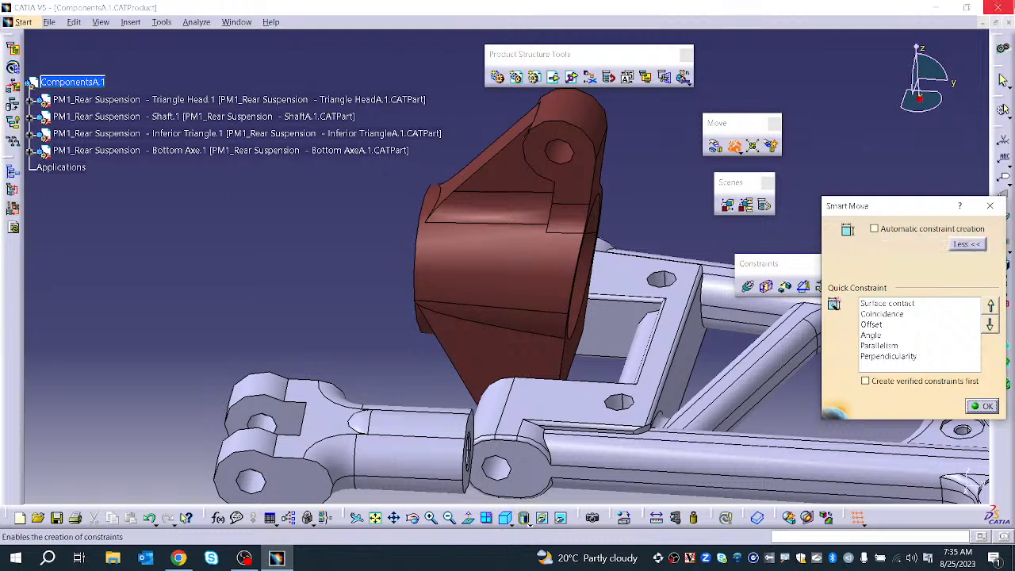
pyautogui.click(872, 229)
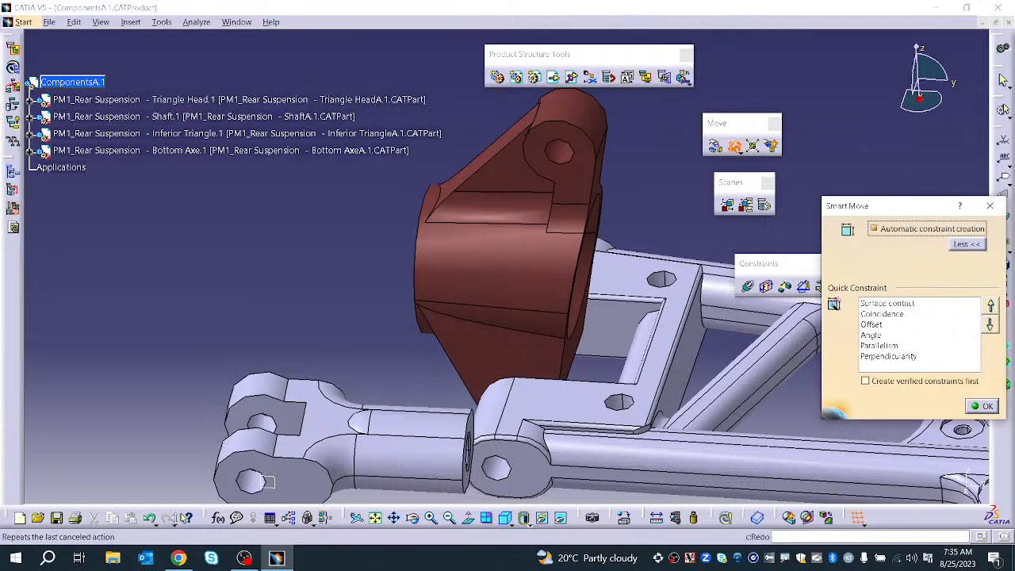
# Snap the Triangle Head's fork hole axis to the Shaft's upper hole axis, creating a Coincidence constraint with verified constraints first enabled
pyautogui.click(244, 481)
pyautogui.click(561, 154)
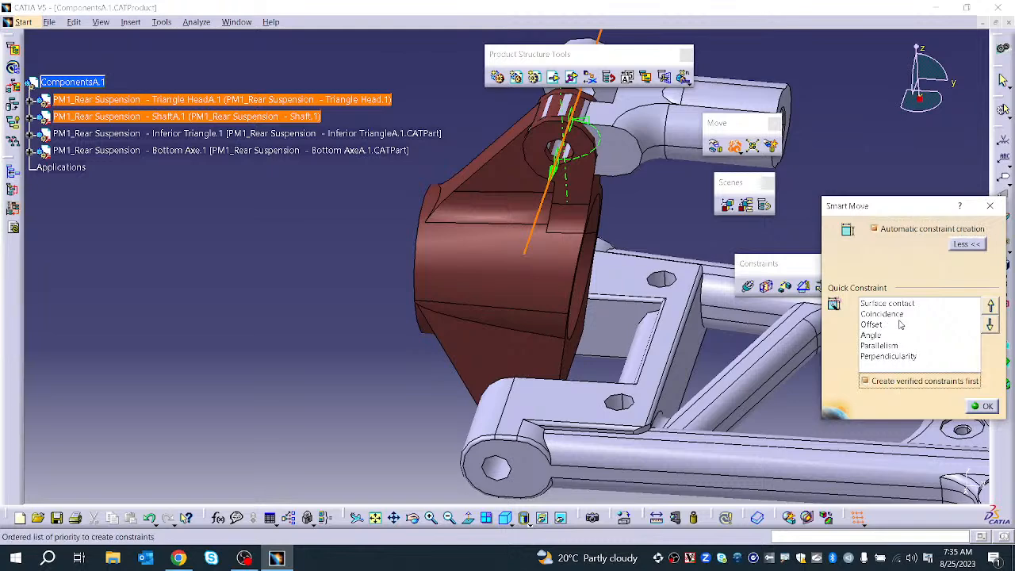
pyautogui.click(899, 315)
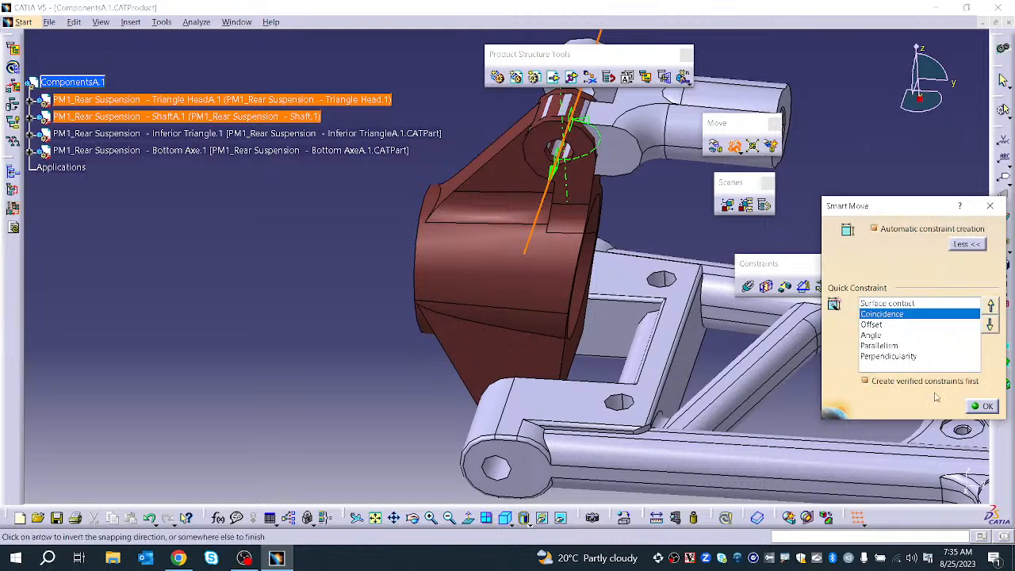
pyautogui.click(975, 406)
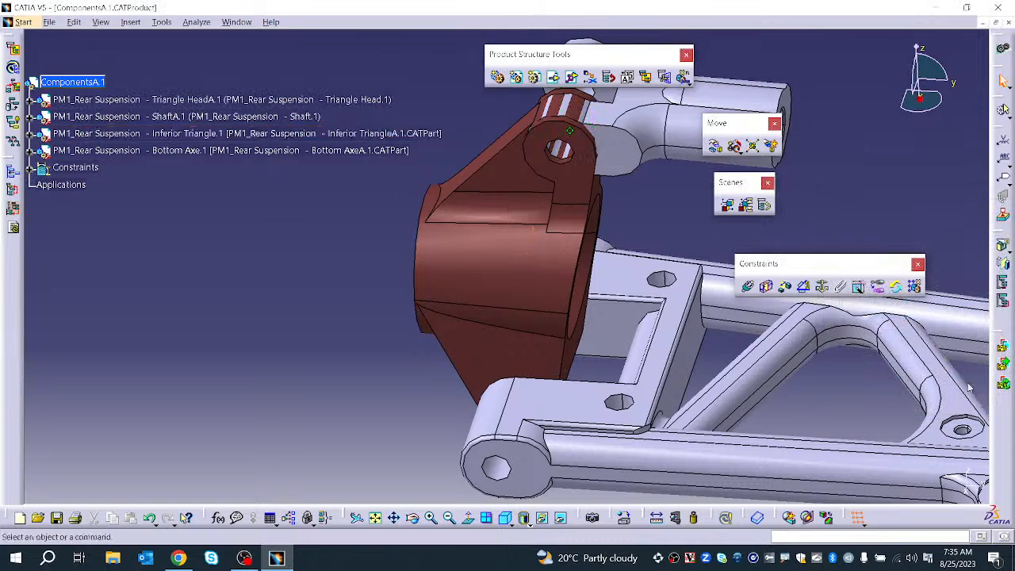
# Examine the definition of the coincidence constraint between the Triangle Head and the Shaft
pyautogui.click(30, 167)
pyautogui.doubleClick(101, 184)
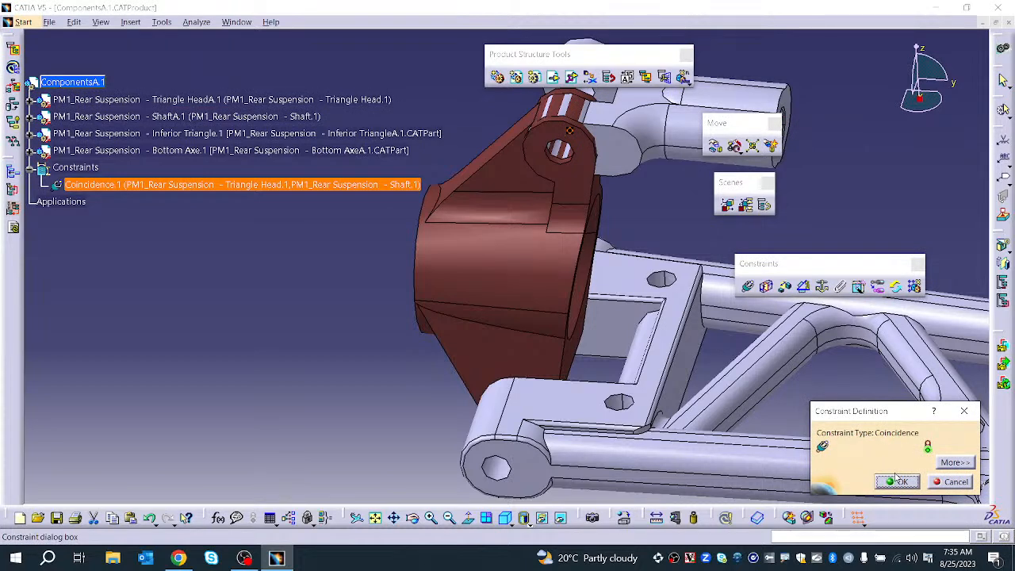
pyautogui.click(899, 481)
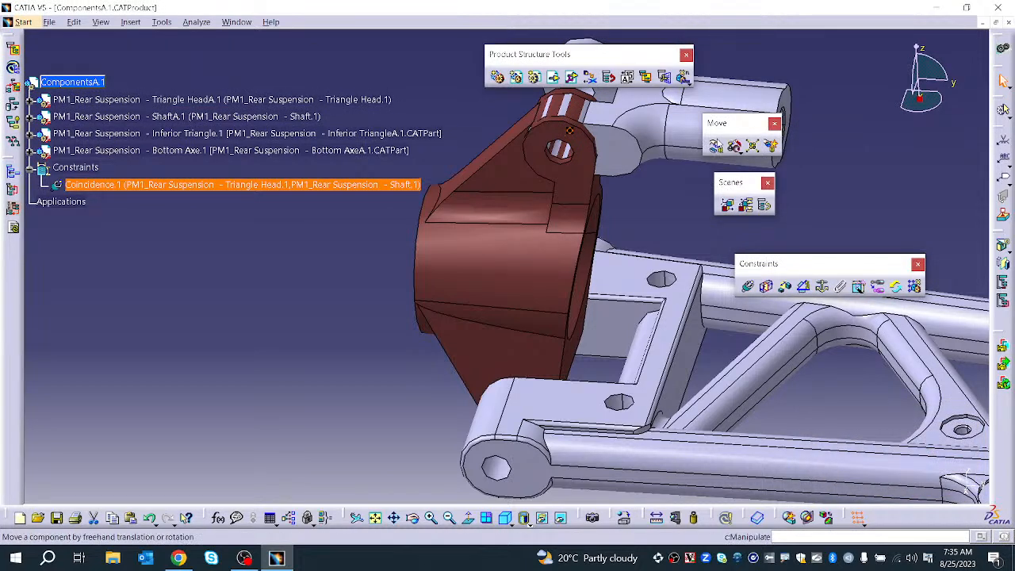
# Use Smart Move to snap the inner face of the Triangle Head's fork onto the side face of the Shaft's upper lug
pyautogui.click(734, 146)
pyautogui.scroll(1, 475, 220)
pyautogui.moveTo(466, 222); pyautogui.dragTo(910, 353, button='middle')
pyautogui.moveTo(613, 367); pyautogui.dragTo(681, 546, button='middle')
pyautogui.moveTo(659, 351); pyautogui.dragTo(333, 317, button='middle')
pyautogui.moveTo(346, 279); pyautogui.dragTo(516, 305, button='middle')
pyautogui.click(469, 333)
pyautogui.moveTo(426, 371); pyautogui.dragTo(639, 459, button='middle')
pyautogui.click(596, 390)
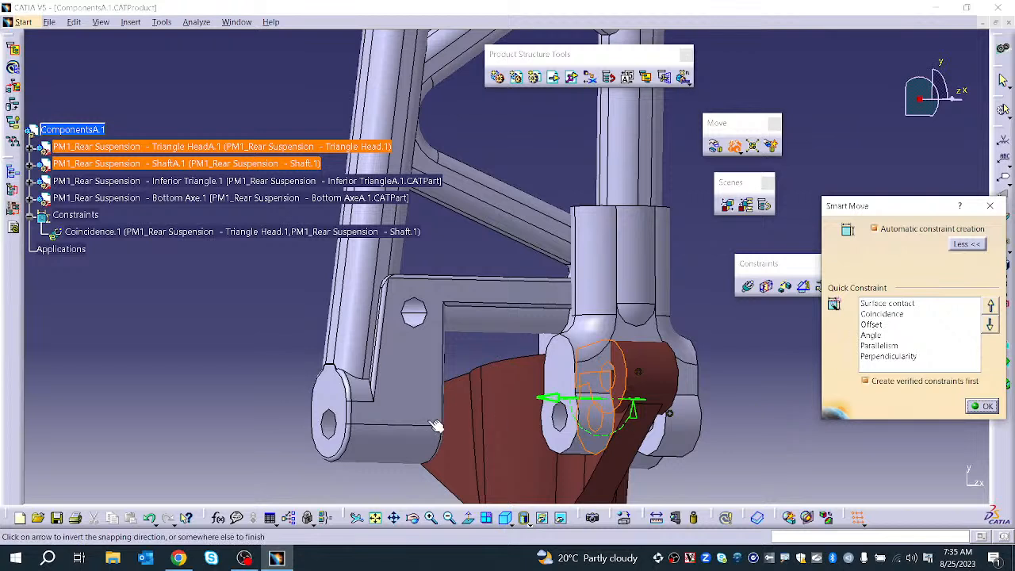
# Choose Surface contact as the quick constraint for the snapped fork and lug faces, and finish the snap
pyautogui.click(966, 244)
pyautogui.click(966, 244)
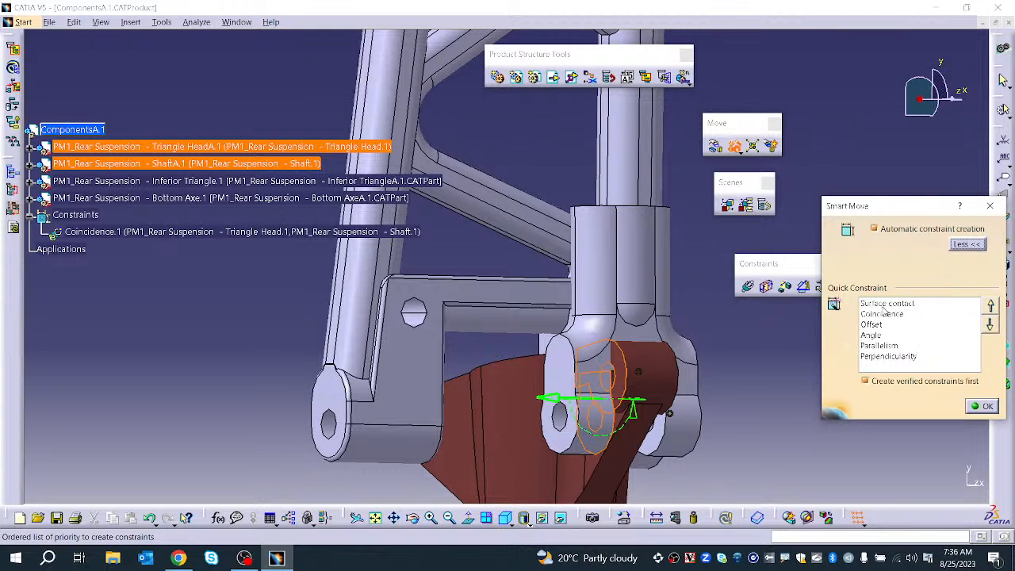
pyautogui.click(885, 305)
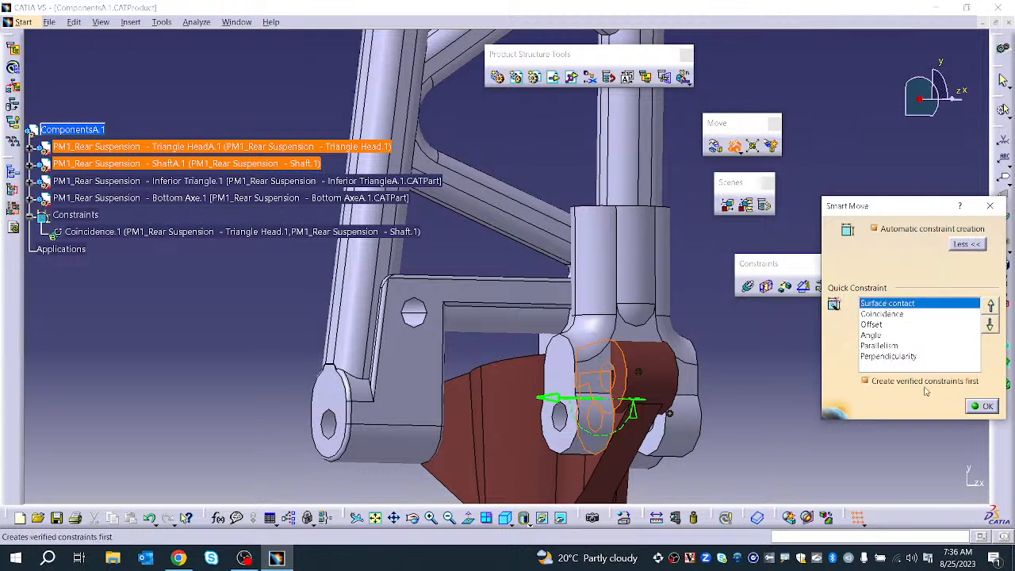
pyautogui.click(569, 416)
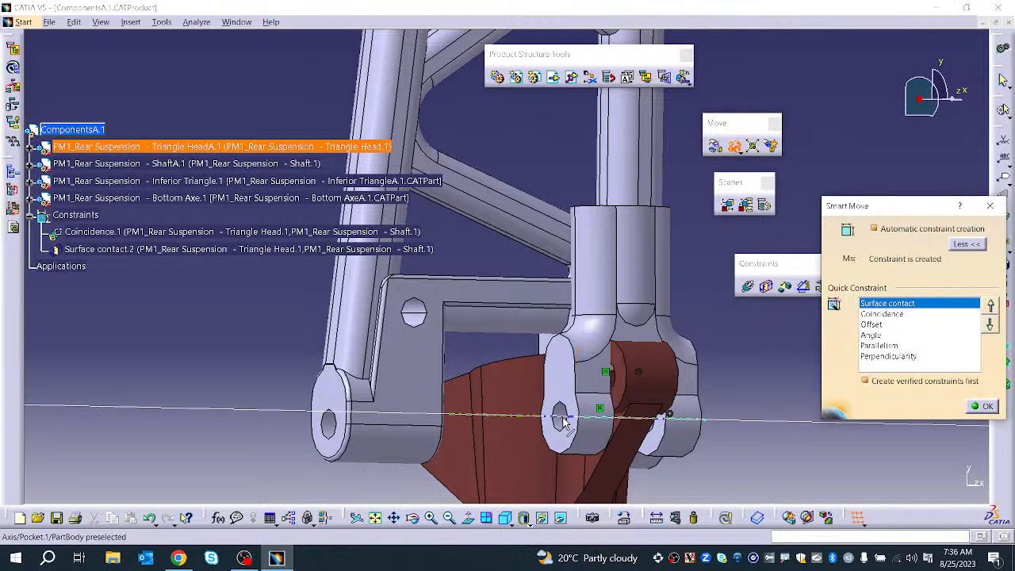
# Realign the Triangle Head's fork hole axis with the Shaft's upper hole axis through a coincidence constraint, and finish Smart Move
pyautogui.click(613, 387)
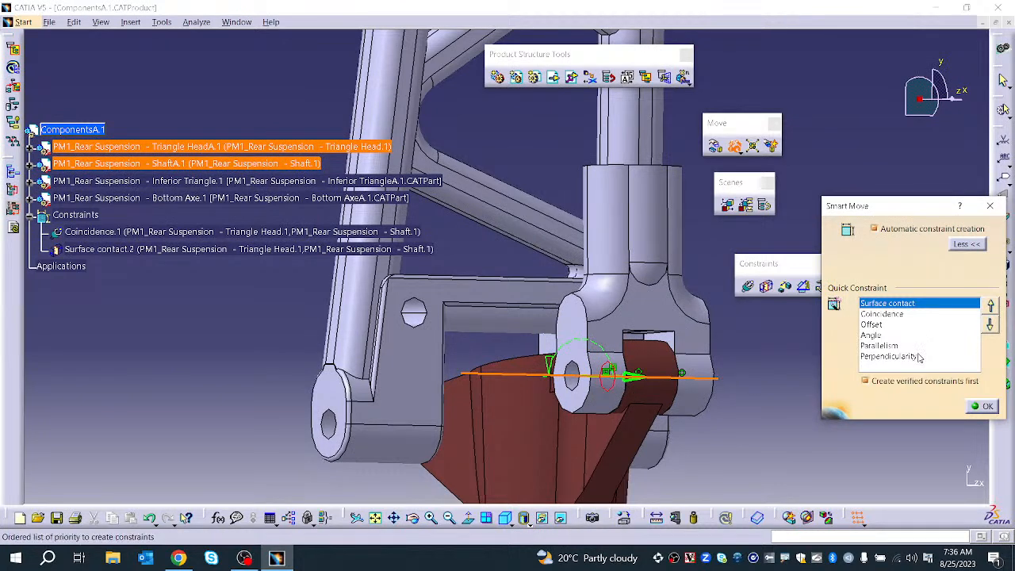
pyautogui.click(971, 409)
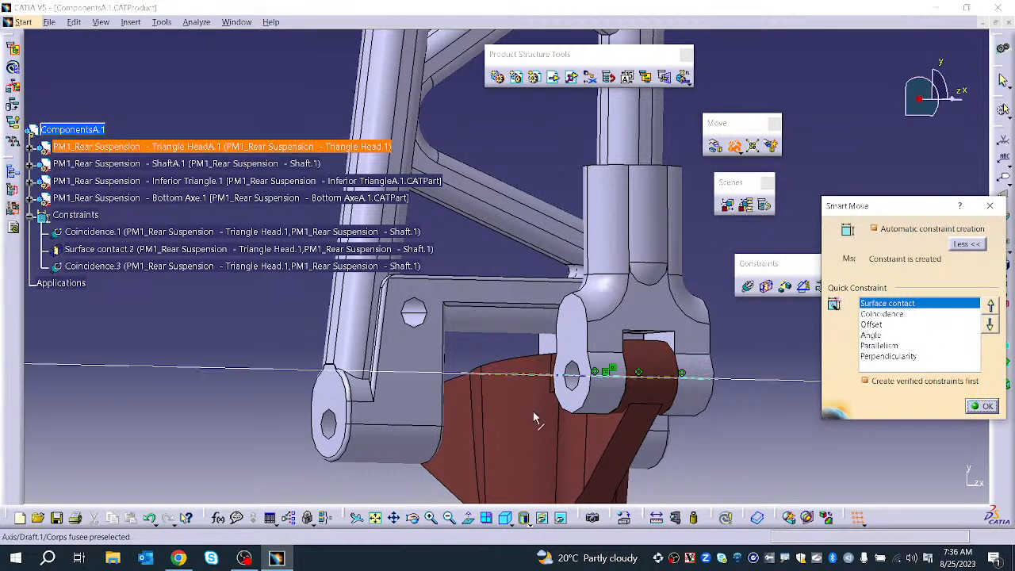
pyautogui.click(193, 364)
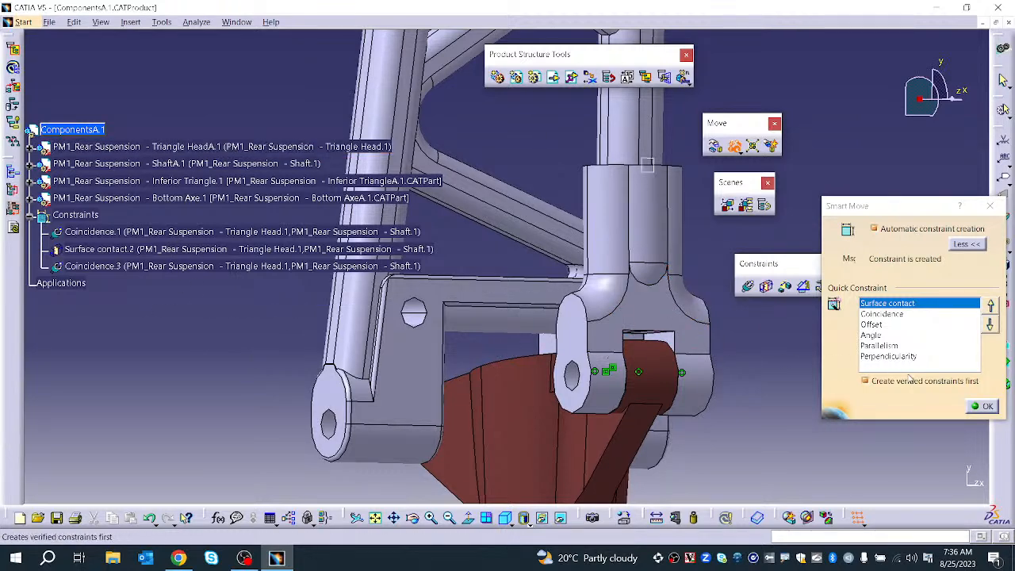
pyautogui.click(985, 407)
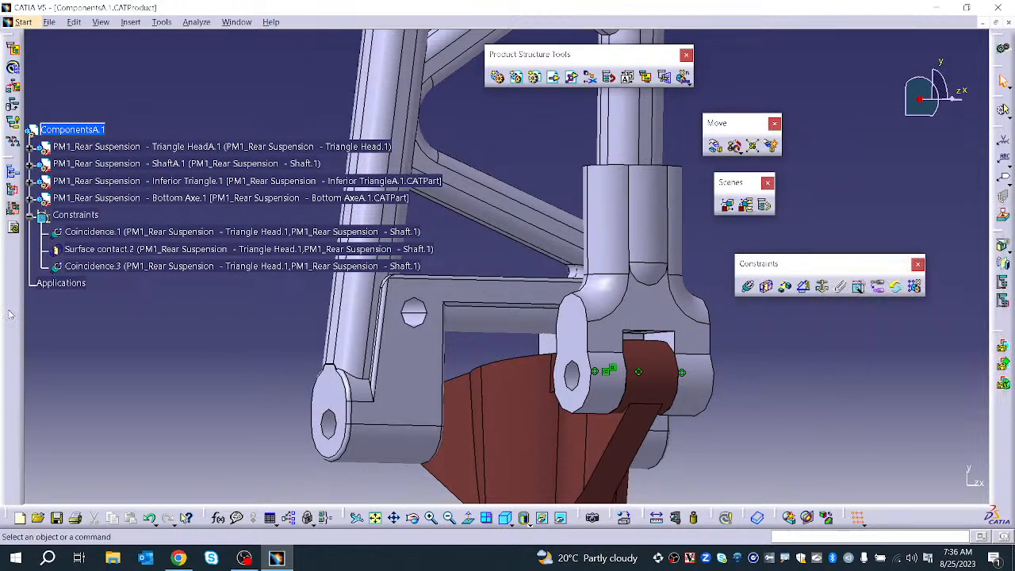
# Delete the redundant Coincidence.1 constraint between the Triangle Head and the Shaft
pyautogui.rightClick(88, 232)
pyautogui.click(148, 419)
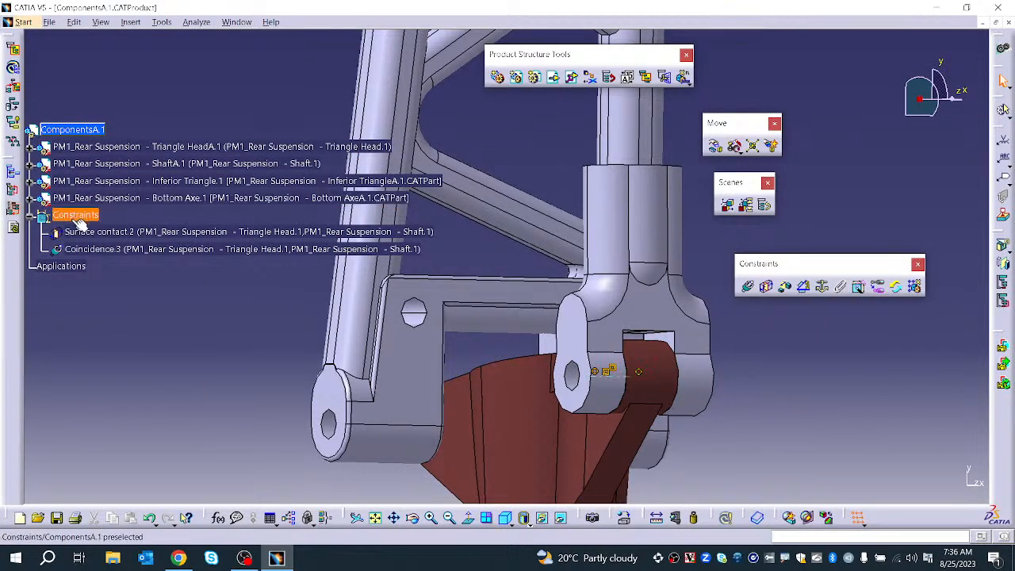
pyautogui.moveTo(807, 436); pyautogui.dragTo(657, 407, button='middle')
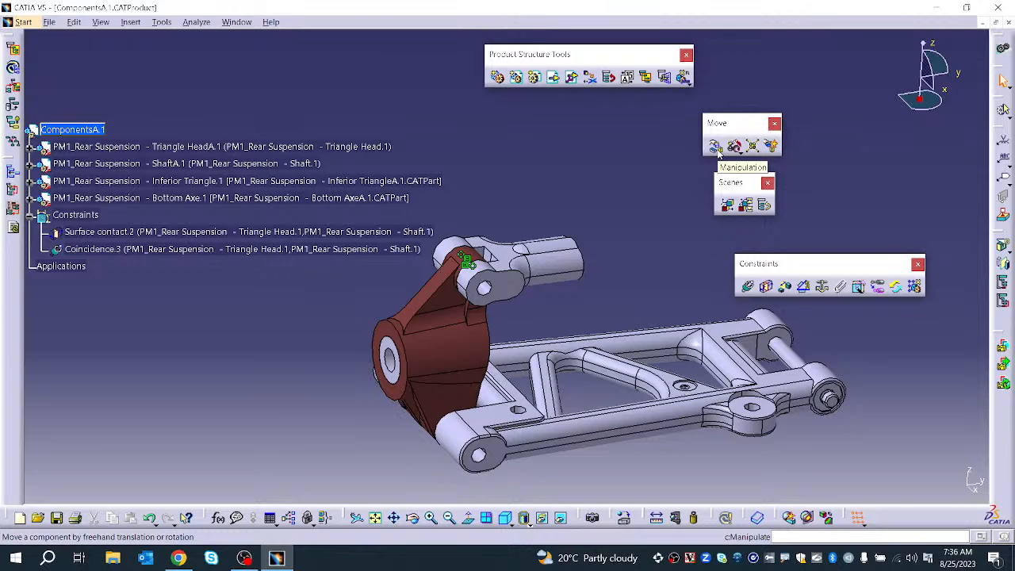
# Fix the Inferior Triangle in space with a Fix constraint
pyautogui.click(822, 287)
pyautogui.click(648, 421)
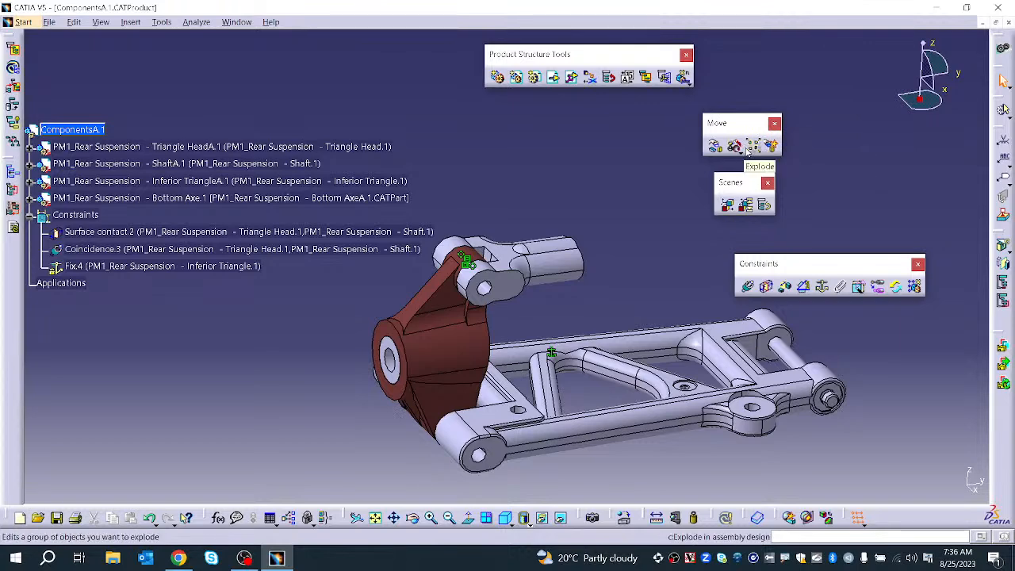
# Explode the whole ComponentsA.1 assembly at all levels with type 3D, and accept the modified product positions
pyautogui.click(752, 146)
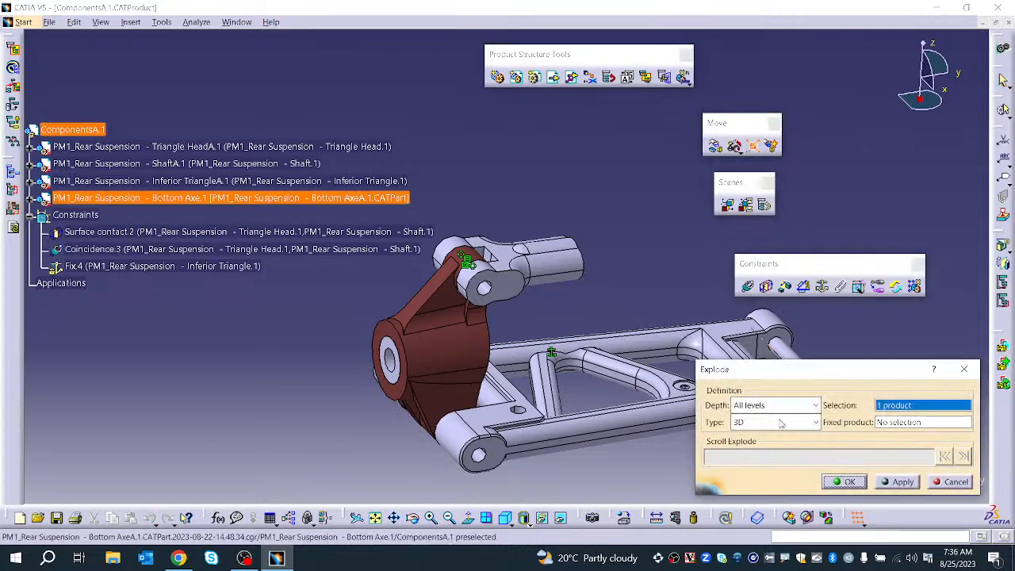
pyautogui.click(916, 482)
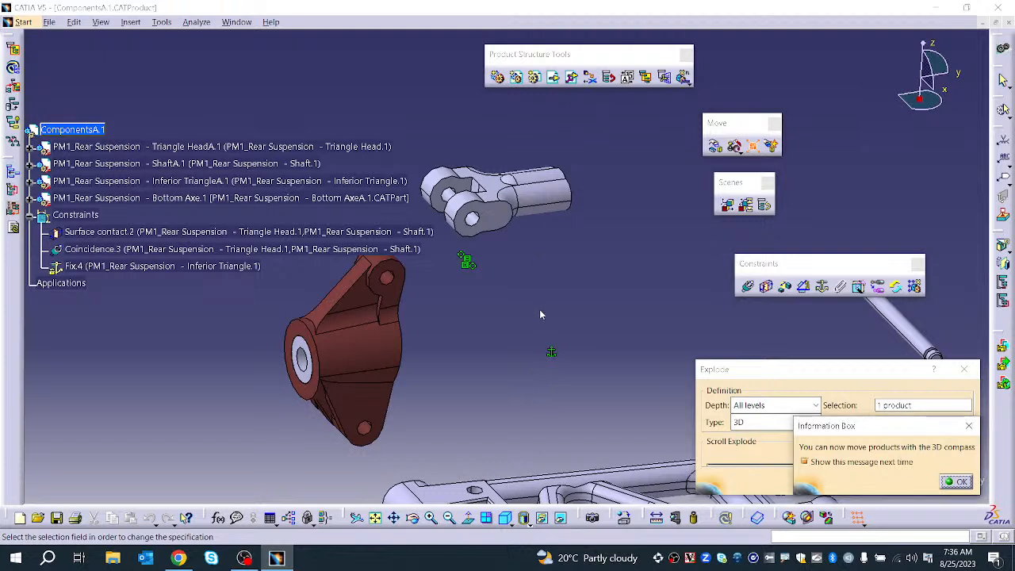
pyautogui.click(956, 481)
pyautogui.click(847, 481)
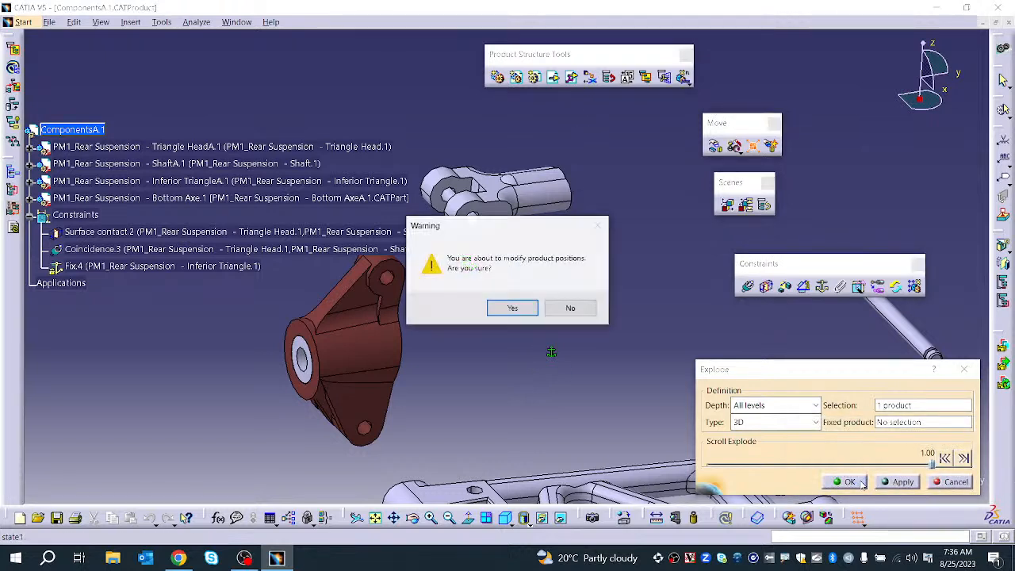
pyautogui.click(513, 308)
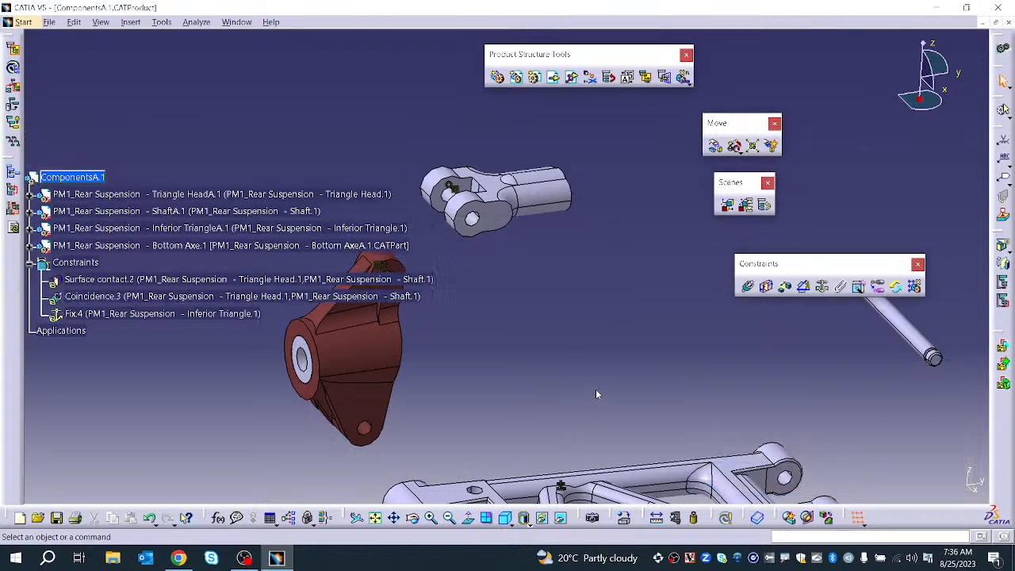
pyautogui.scroll(-1, 515, 373)
pyautogui.moveTo(515, 373); pyautogui.dragTo(547, 292, button='middle')
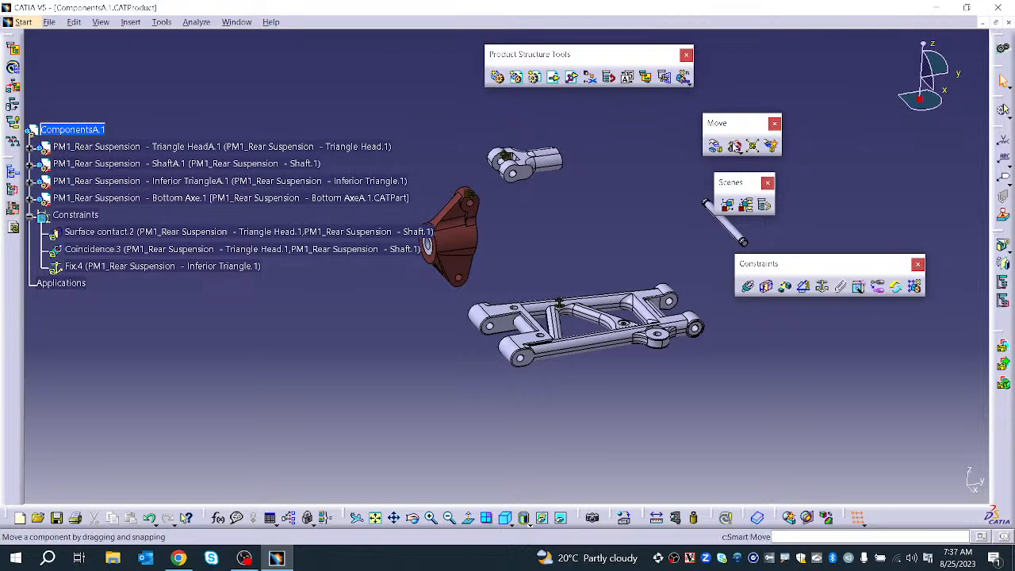
# Update the exploded assembly, loading the needed representations, to reposition the constrained components
pyautogui.click(752, 145)
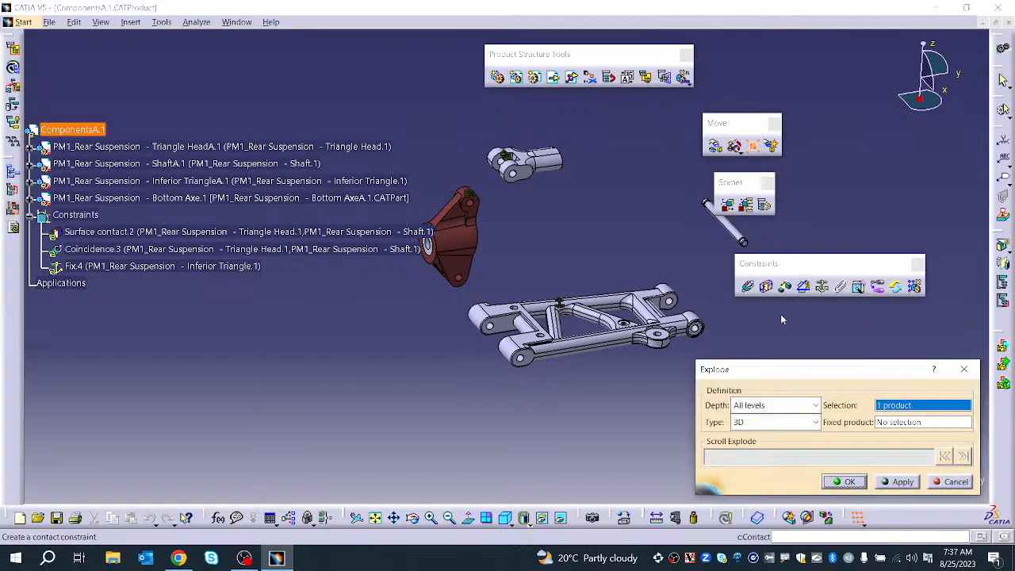
pyautogui.click(951, 482)
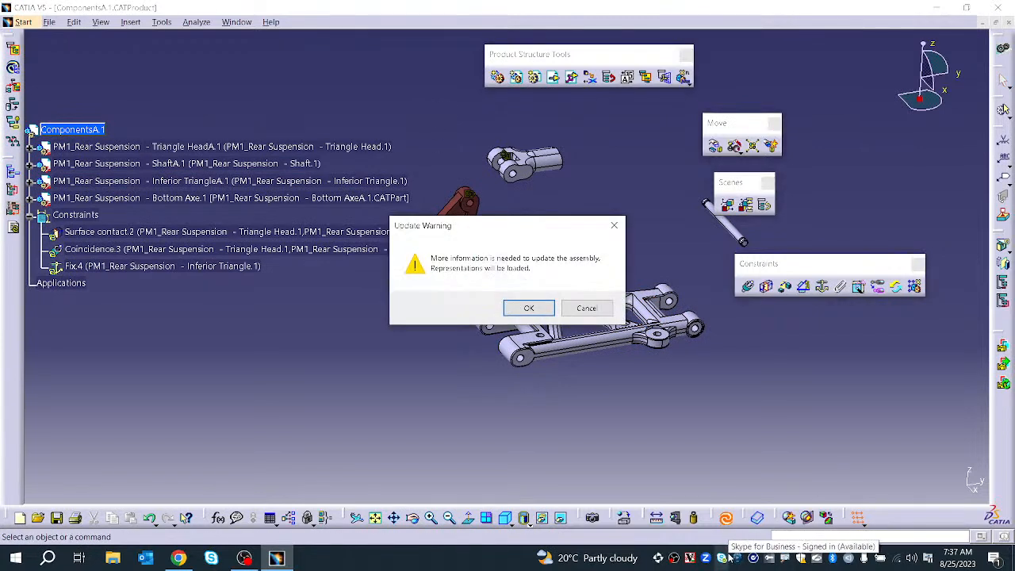
pyautogui.click(532, 309)
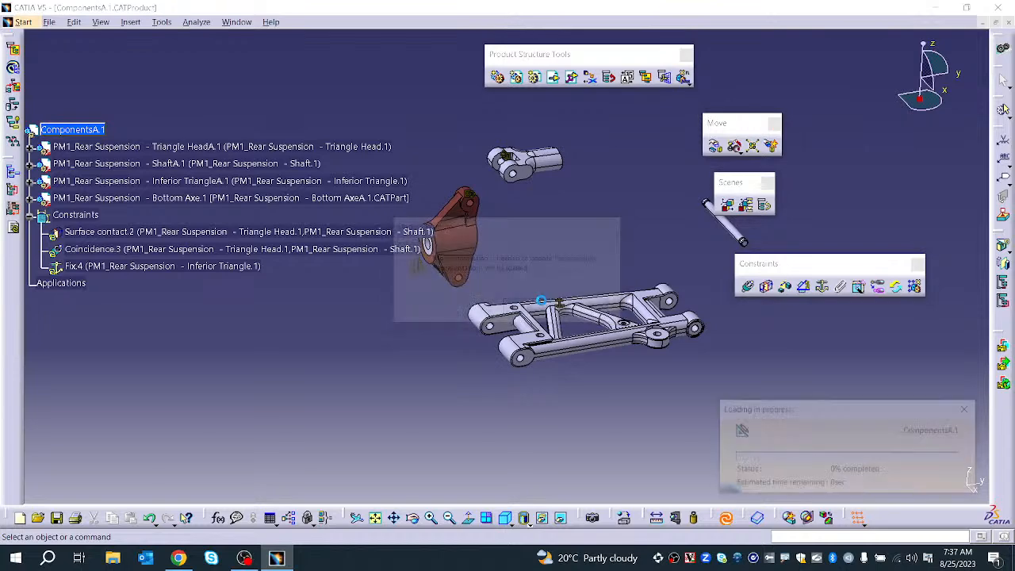
pyautogui.scroll(1, 538, 329)
pyautogui.moveTo(541, 332); pyautogui.dragTo(559, 428, button='middle')
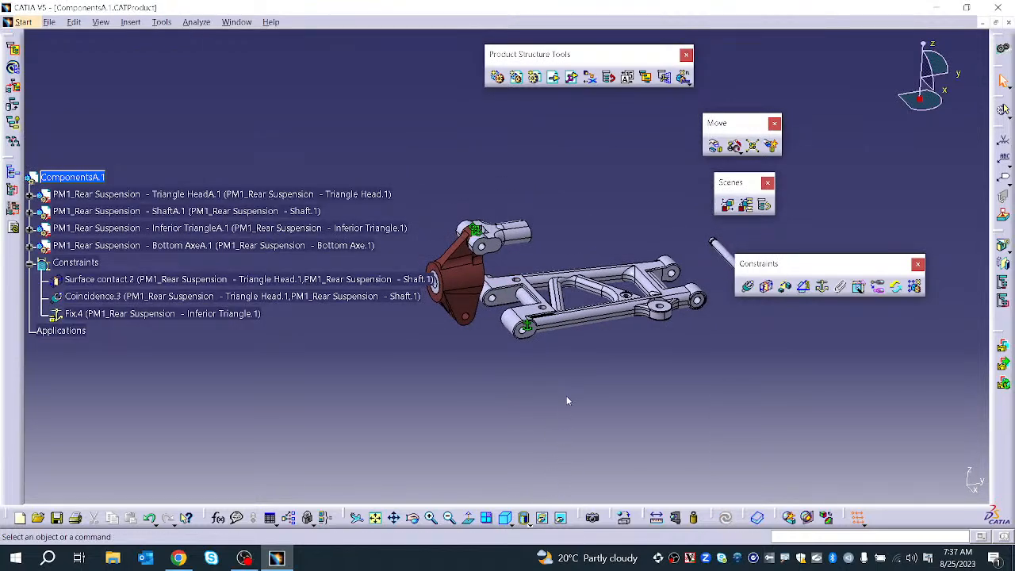
pyautogui.moveTo(558, 360); pyautogui.dragTo(557, 454, button='middle')
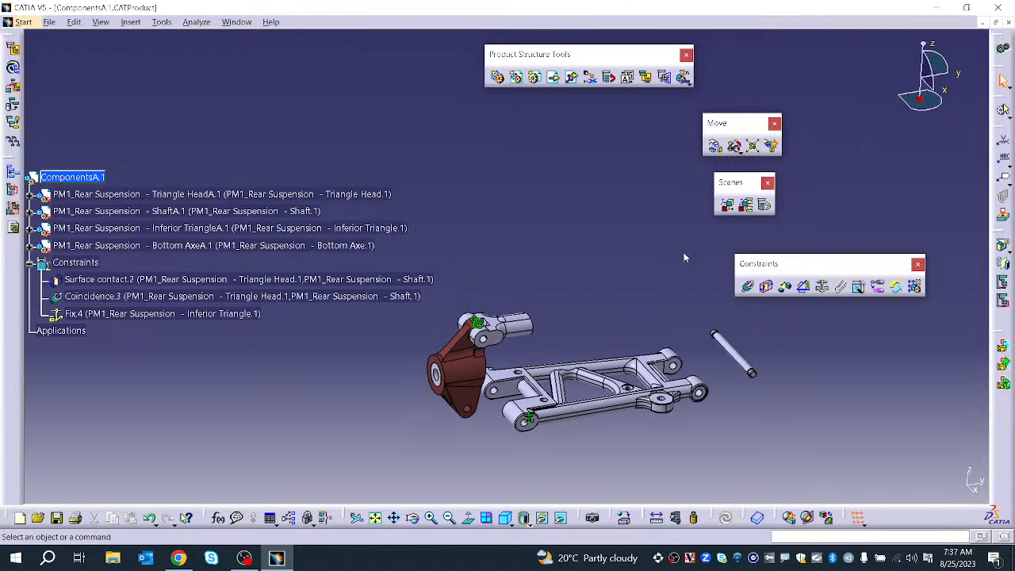
# Undo the assembly update, the explosion and the Fix constraint on the Inferior Triangle
pyautogui.hotkey('ctrl', 'z')
pyautogui.scroll(1, 591, 426)
pyautogui.keyDown('ctrl'); pyautogui.moveTo(590, 424); pyautogui.dragTo(601, 361, button='middle'); pyautogui.keyUp('ctrl')
pyautogui.scroll(-5, 421, 324)
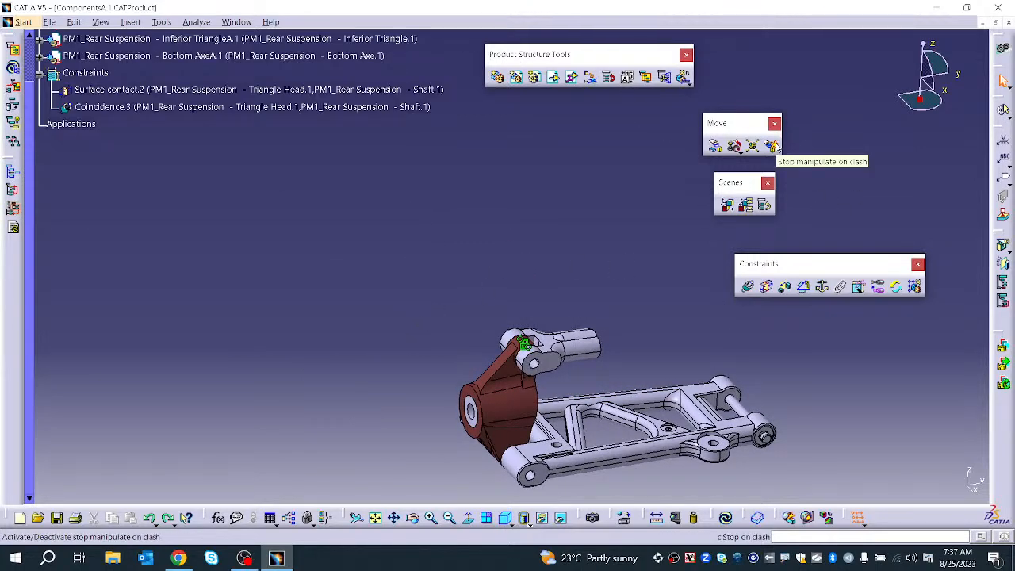
# Activate Stop manipulate on clash and set Manipulation to work with respect to constraints
pyautogui.click(773, 147)
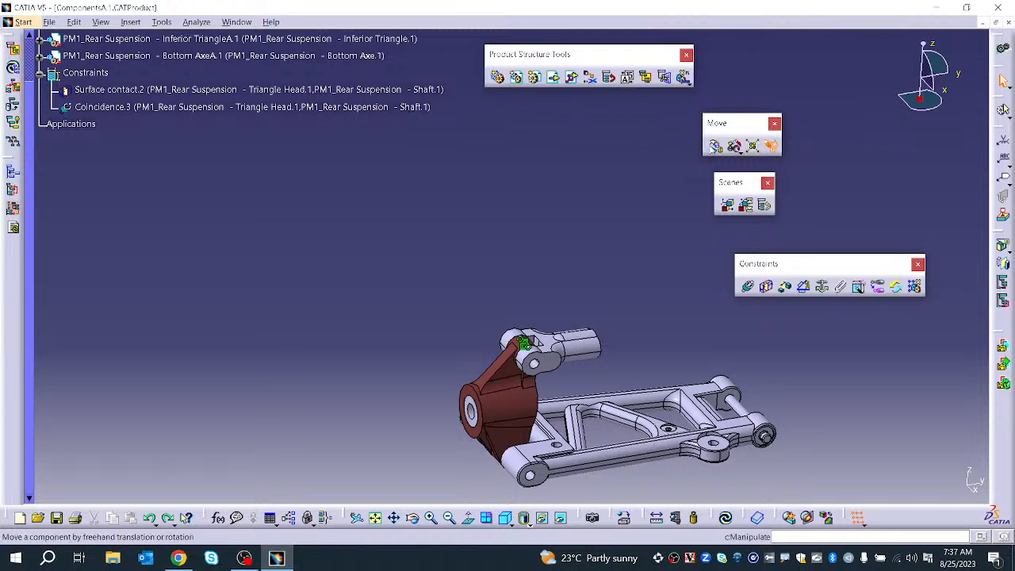
pyautogui.click(713, 145)
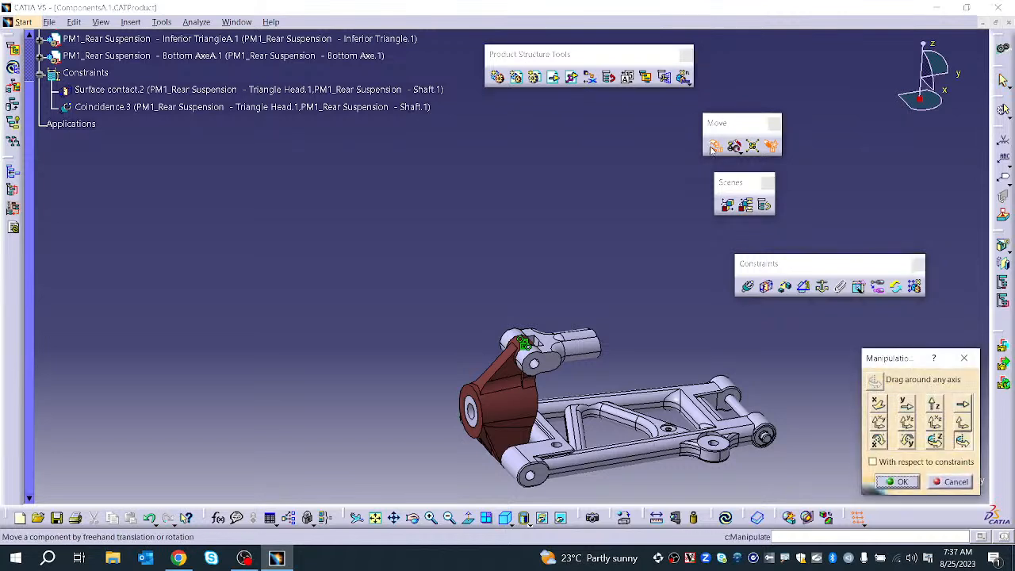
pyautogui.click(873, 462)
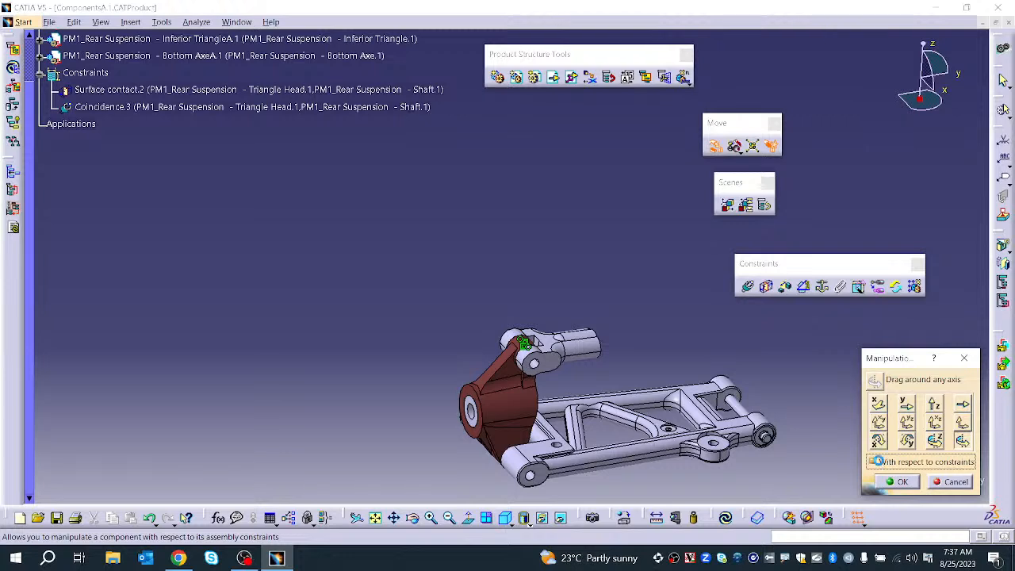
# Rotate the Shaft together with the Triangle Head around the X axis, finish the manipulation, and update the assembly
pyautogui.click(961, 442)
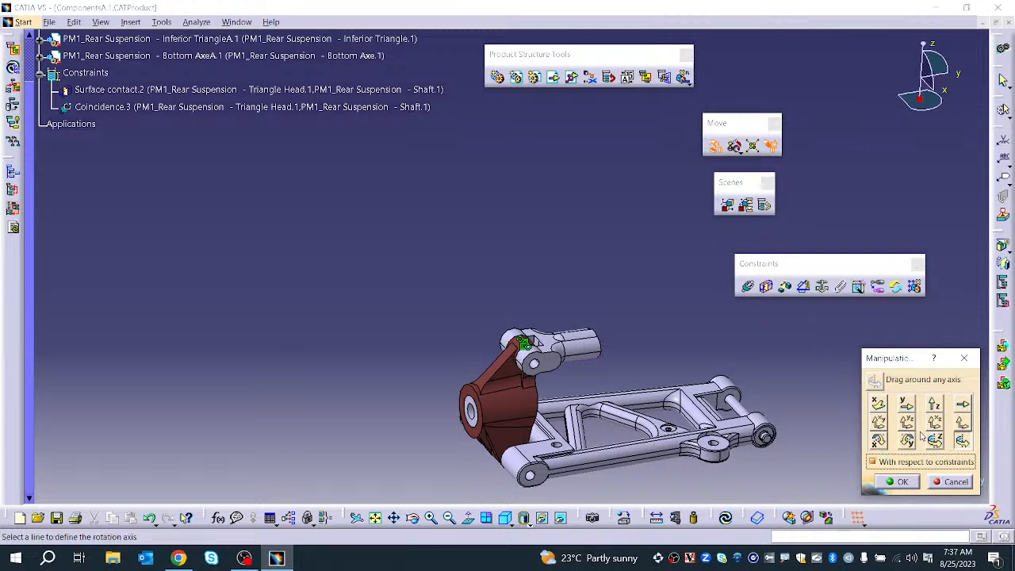
pyautogui.click(878, 442)
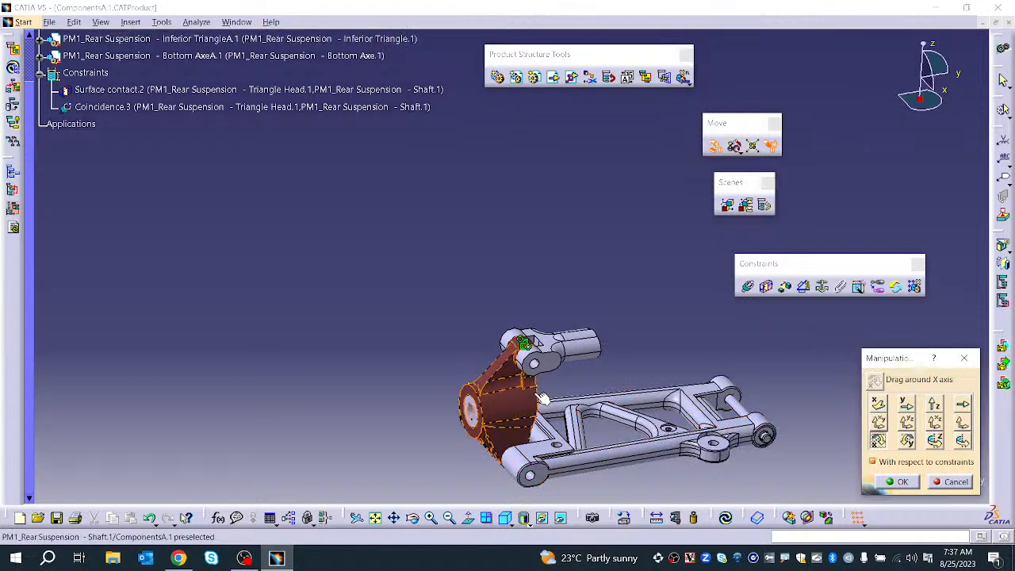
pyautogui.moveTo(528, 392); pyautogui.dragTo(803, 467)
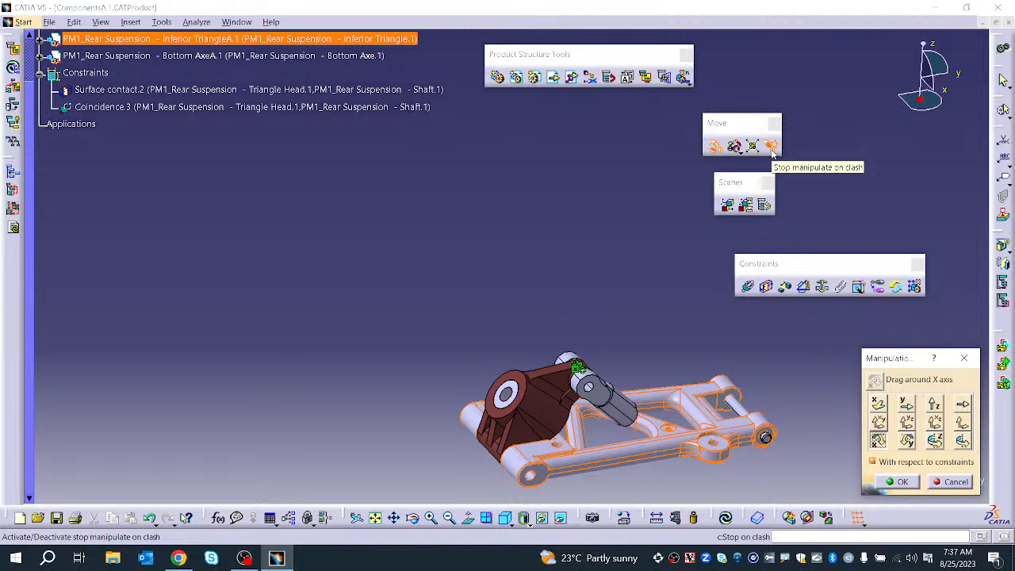
pyautogui.click(904, 482)
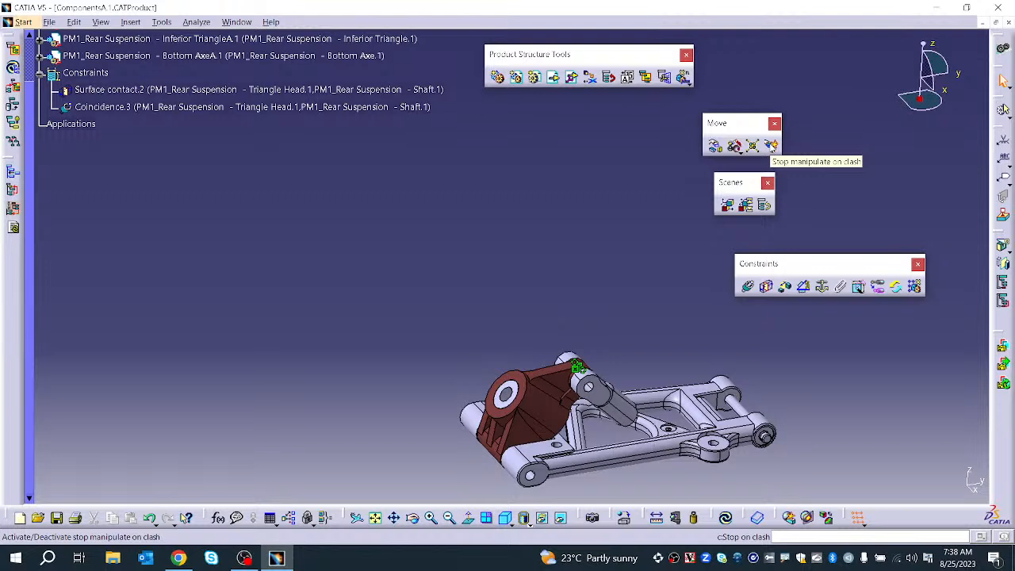
pyautogui.click(724, 518)
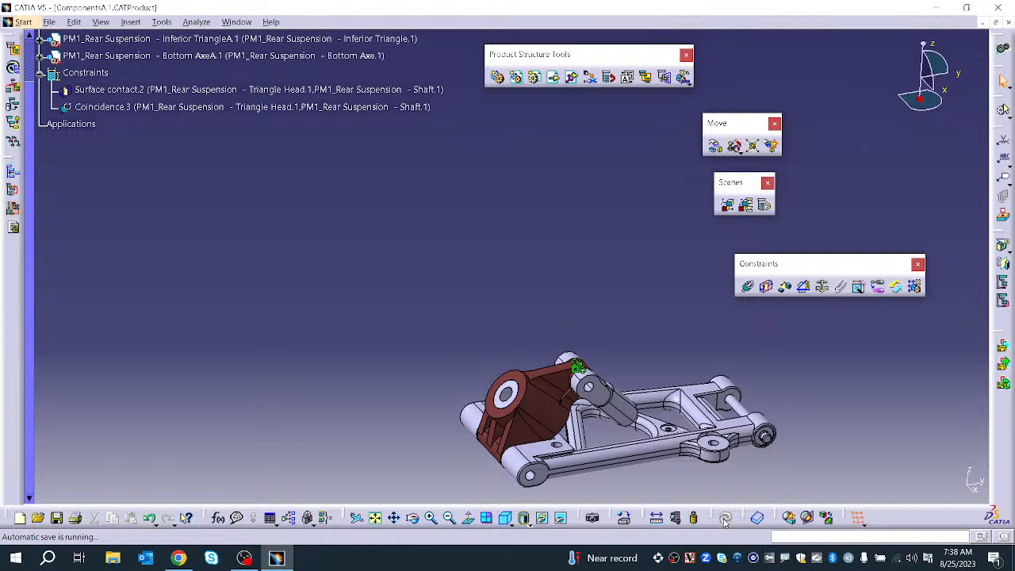
pyautogui.click(246, 557)
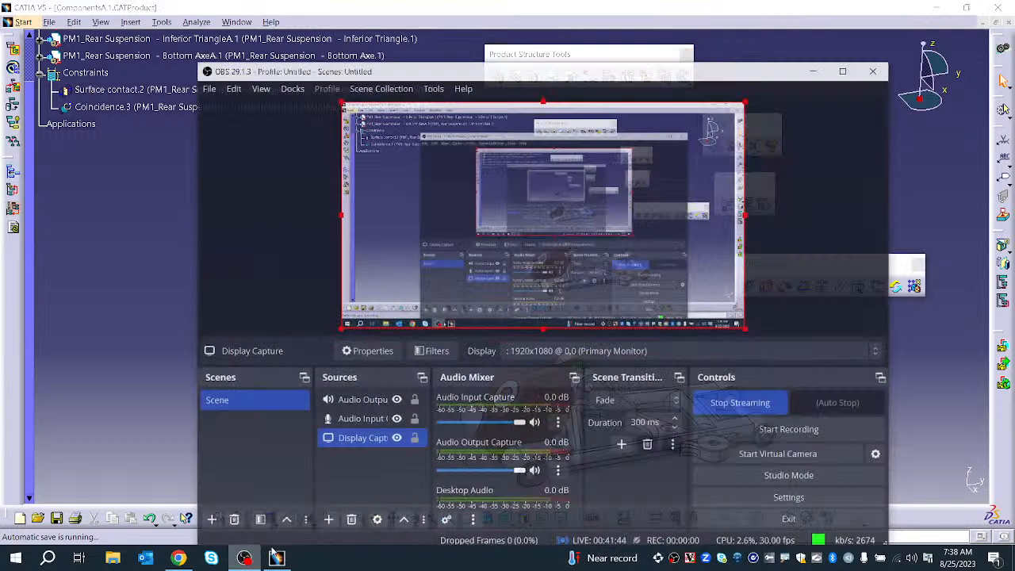